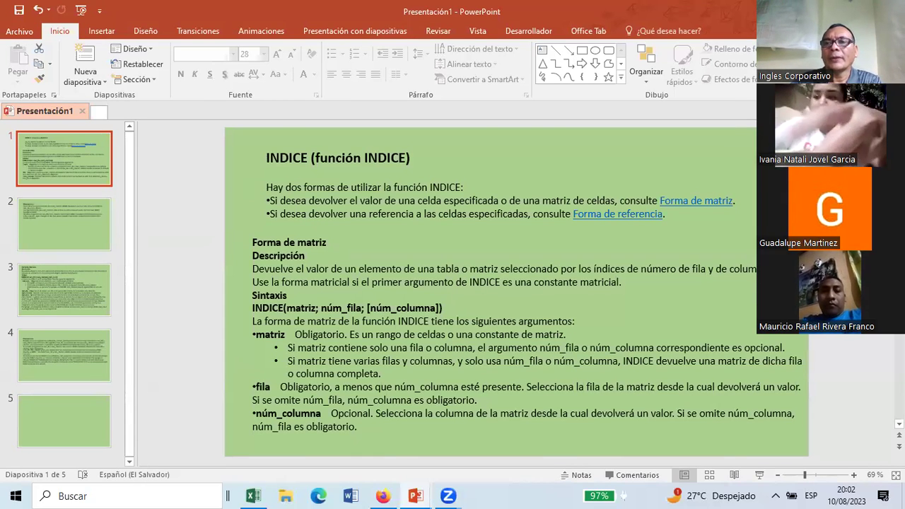
Step: Start the INDICE slide show full screen from slide 1
key("F5")
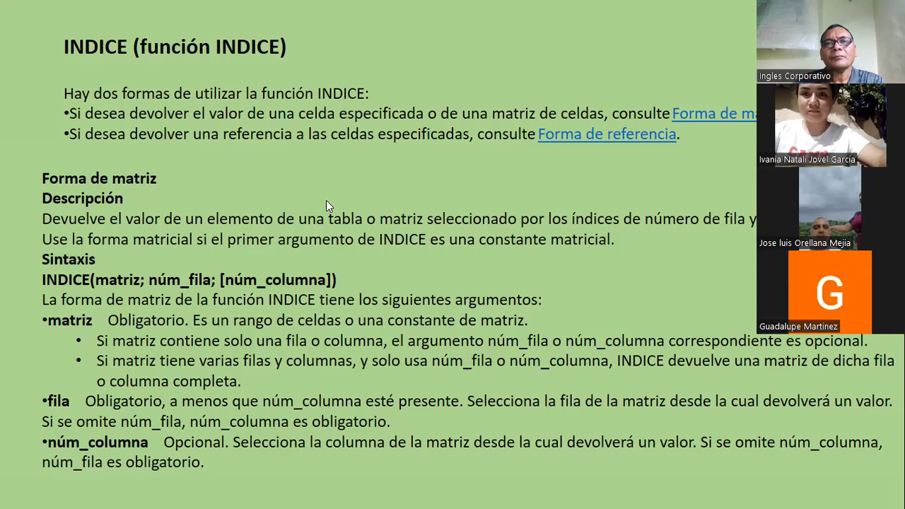
Step: Ink red marks on the INDICE syntax, the matriz argument and the single row/column condition
key("ctrl+p")
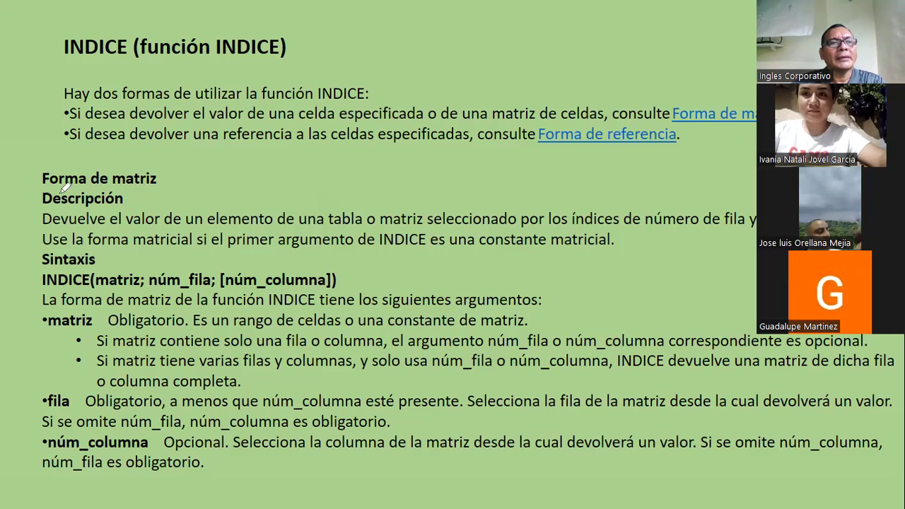
mouse_move(30, 246)
left_mouse_down()
mouse_move(199, 297)
mouse_move(141, 250)
mouse_move(44, 249)
left_mouse_up()
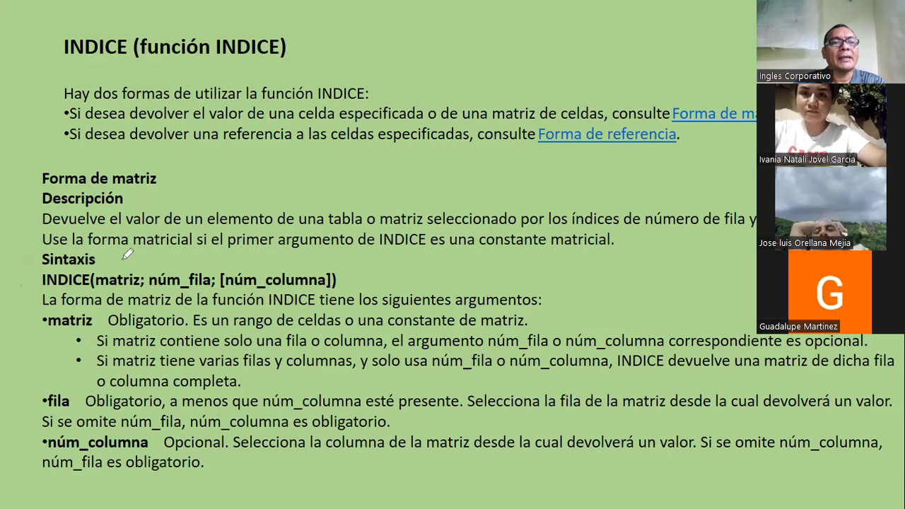
left_click_drag(119, 267, 123, 259)
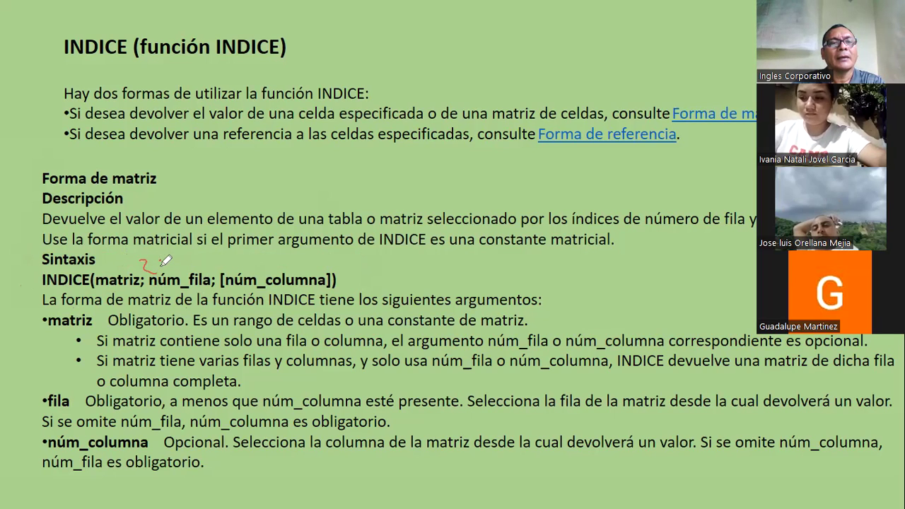
left_click_drag(192, 259, 254, 268)
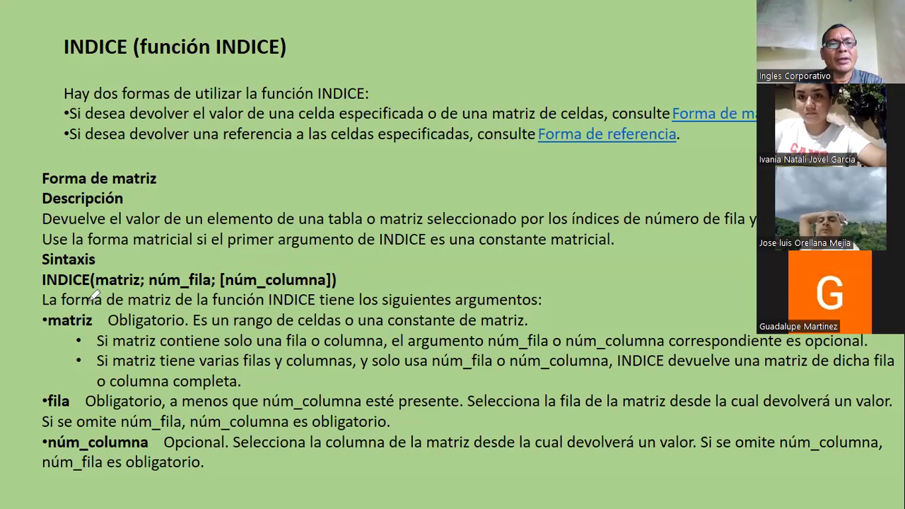
left_click_drag(139, 297, 171, 300)
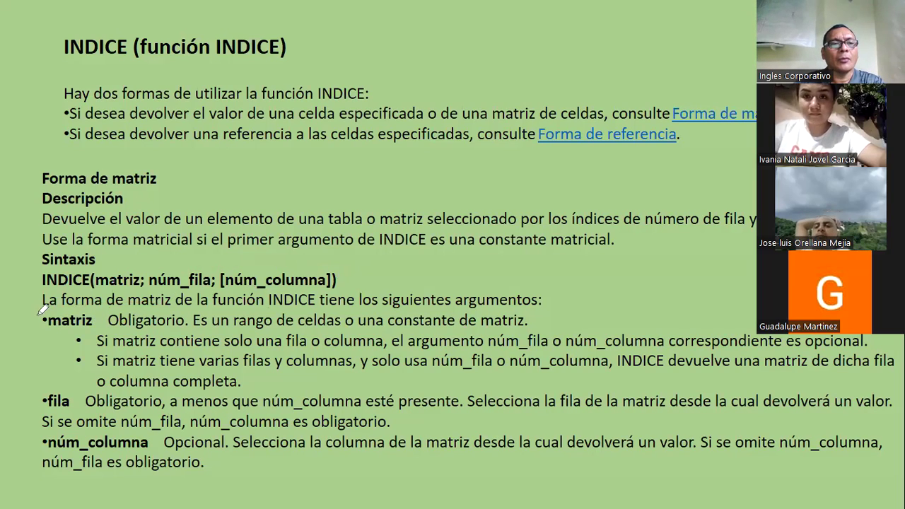
mouse_move(40, 312)
left_mouse_down()
mouse_move(101, 319)
mouse_move(43, 310)
left_mouse_up()
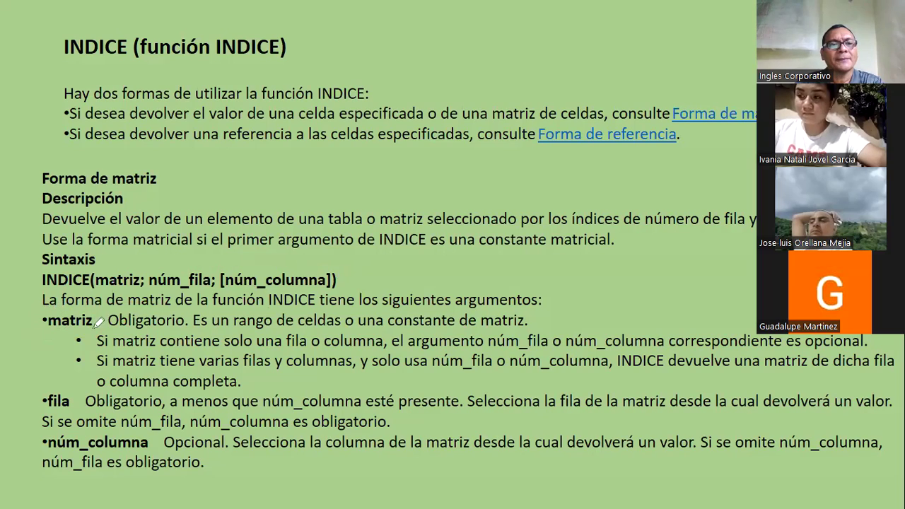
left_click_drag(91, 336, 397, 343)
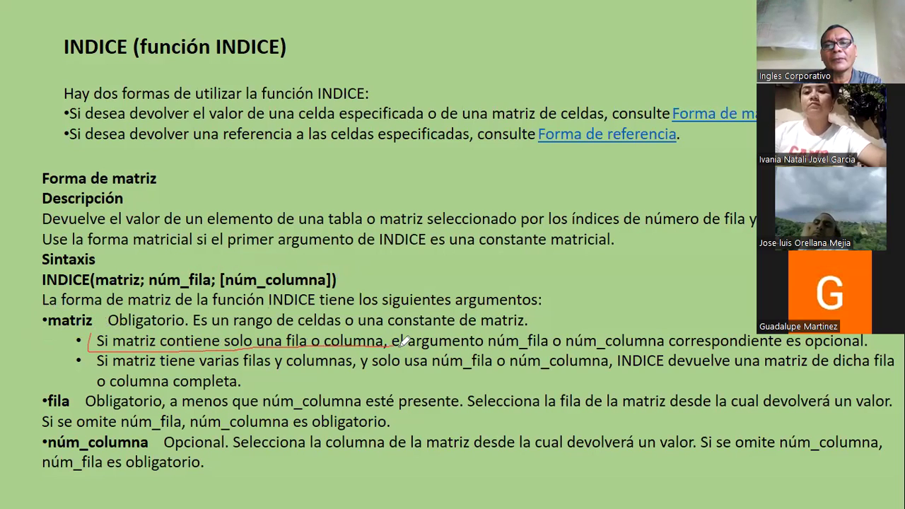
Step: Underline the optional núm_fila/núm_columna and several-rows rules in red, and circle fila
left_click_drag(470, 344, 542, 345)
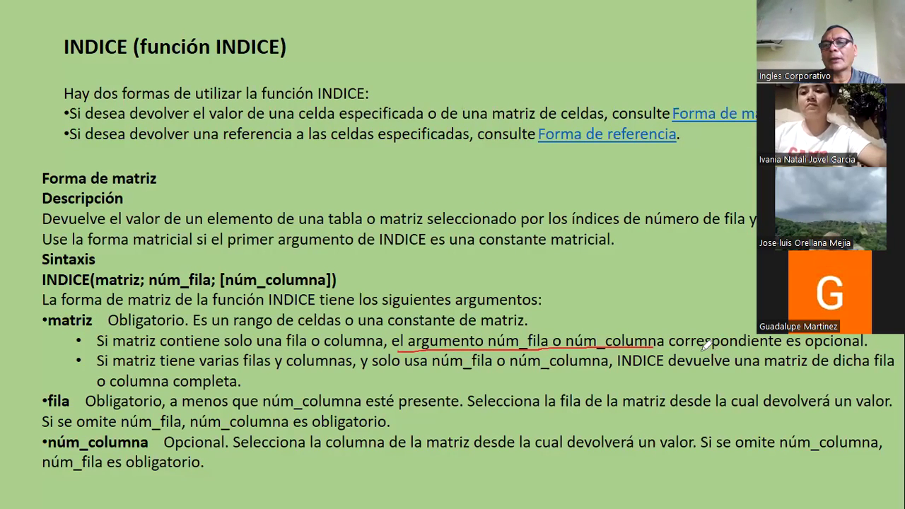
left_click_drag(683, 346, 853, 350)
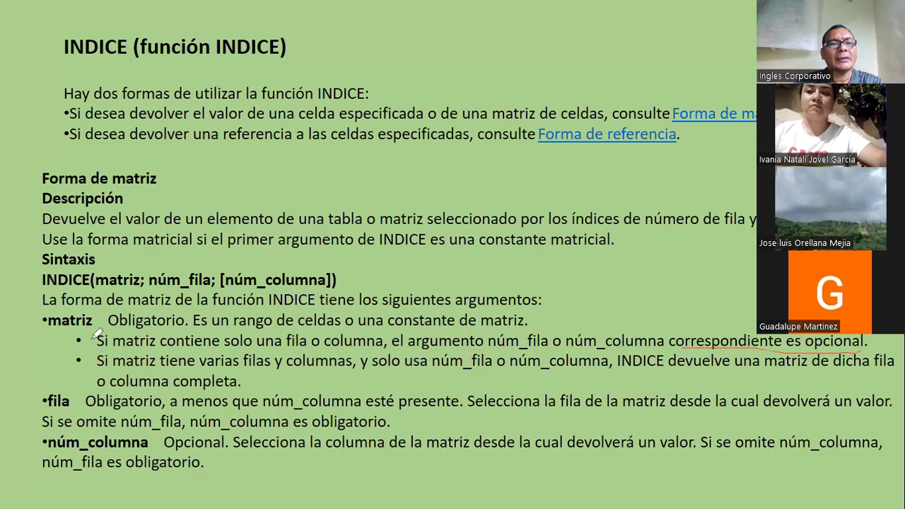
left_click_drag(86, 330, 387, 338)
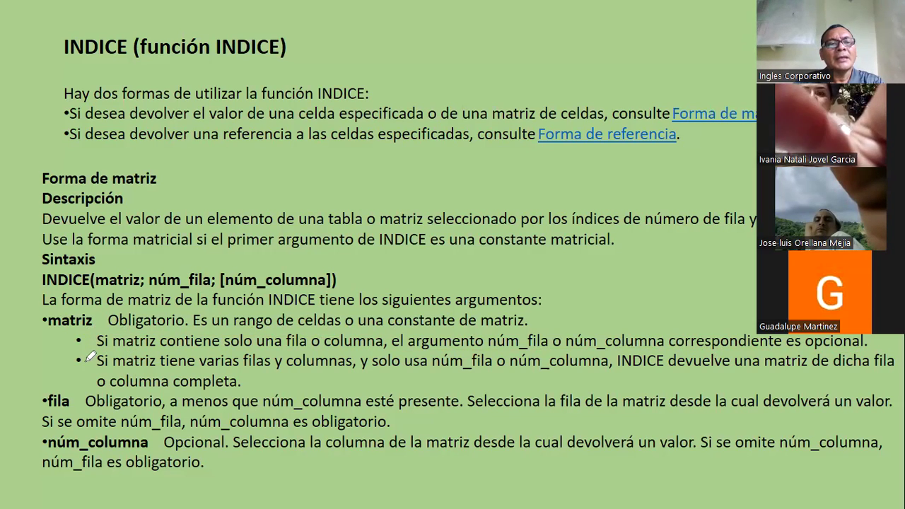
left_click_drag(77, 367, 269, 364)
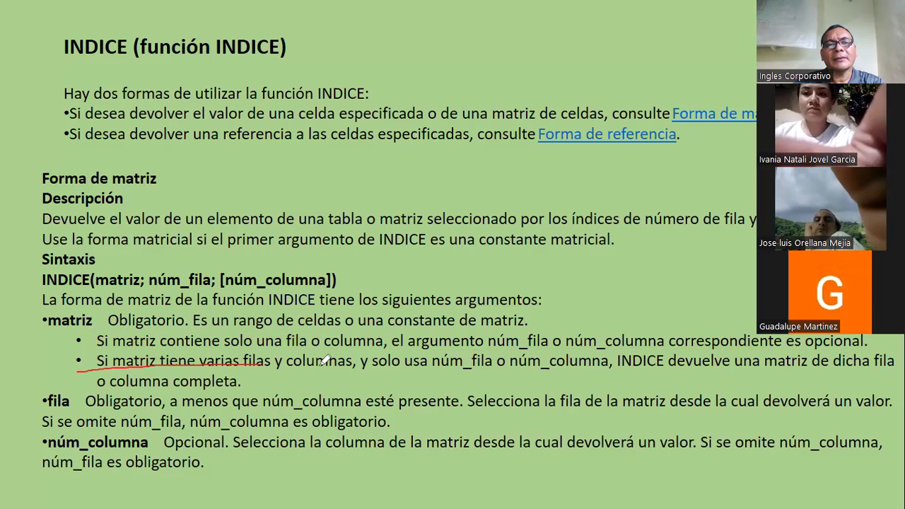
left_click_drag(347, 363, 474, 377)
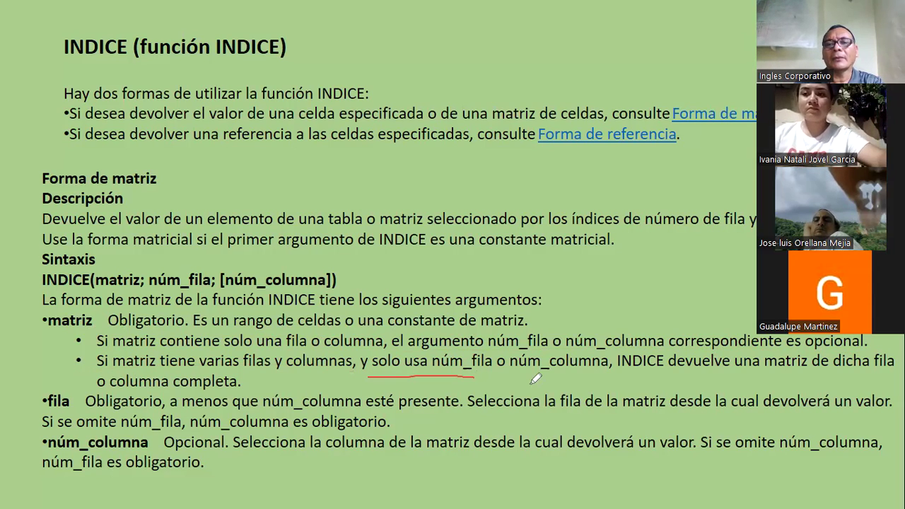
left_click_drag(516, 379, 886, 372)
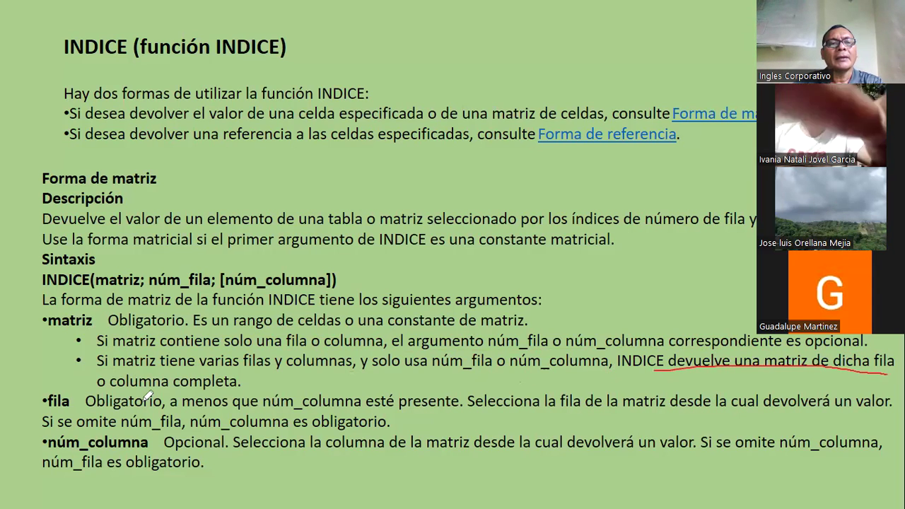
left_click_drag(80, 389, 249, 385)
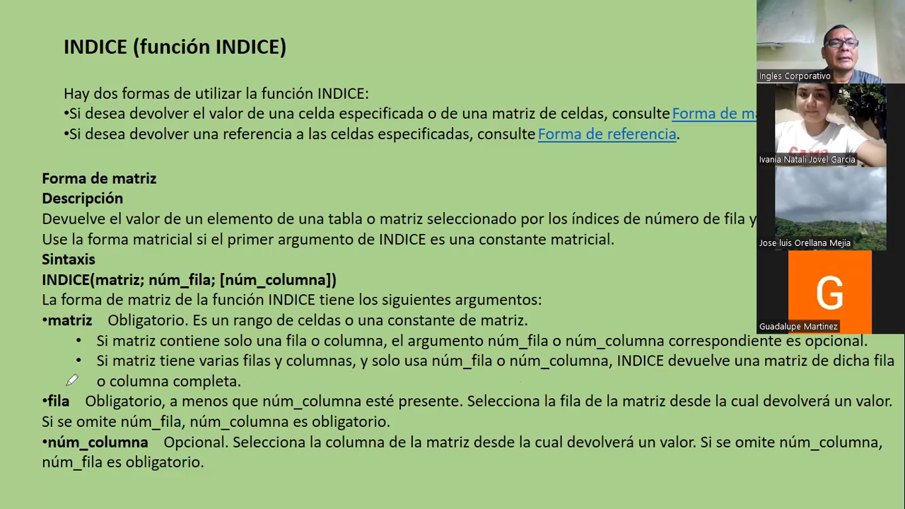
left_click_drag(71, 383, 67, 382)
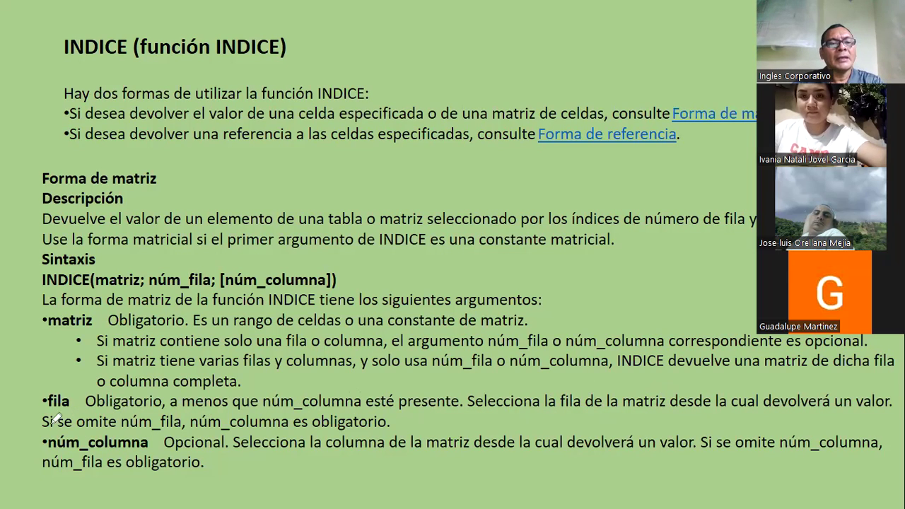
left_click_drag(68, 423, 166, 422)
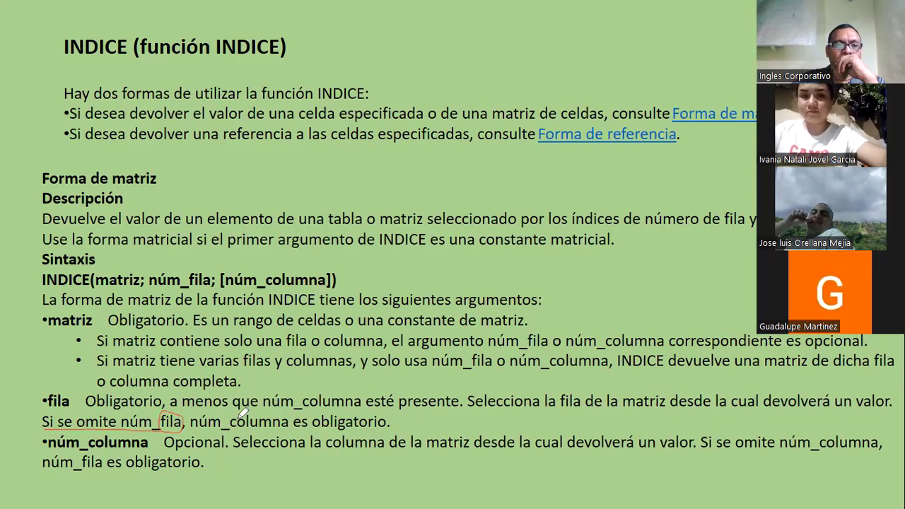
Step: Circle the obligatory núm_columna note in red and advance to the Observaciones slide
mouse_move(407, 423)
left_mouse_down()
mouse_move(330, 416)
mouse_move(407, 418)
left_mouse_up()
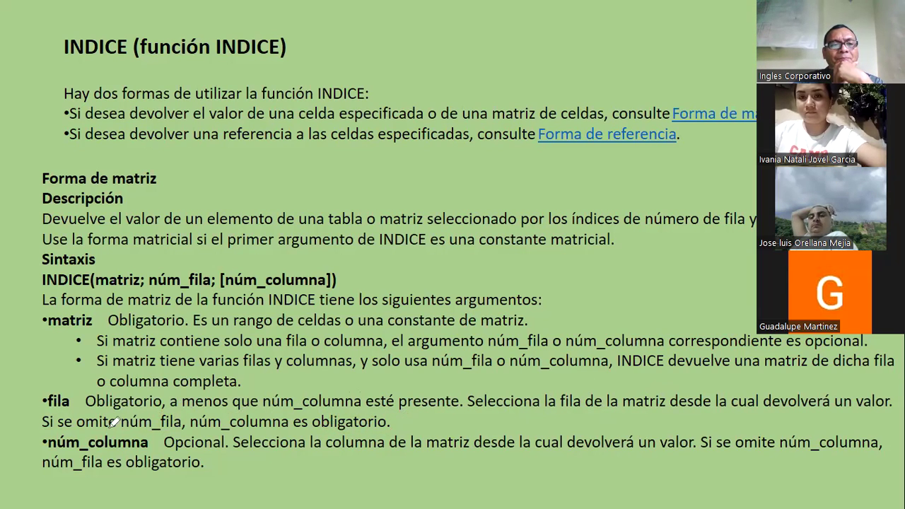
left_click_drag(141, 432, 34, 433)
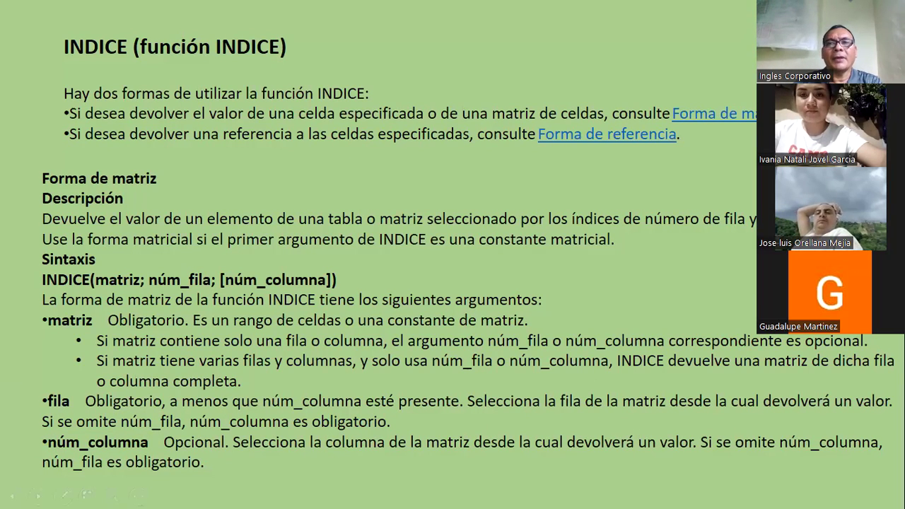
key("Right")
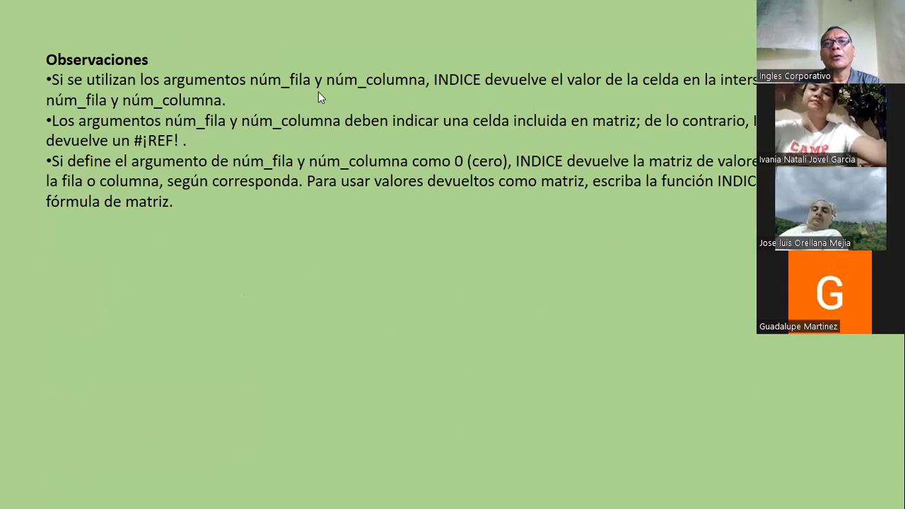
Step: Mark in red that núm_fila and núm_columna must point inside matriz, else #¡REF!
key("ctrl+p")
left_click_drag(263, 127, 300, 128)
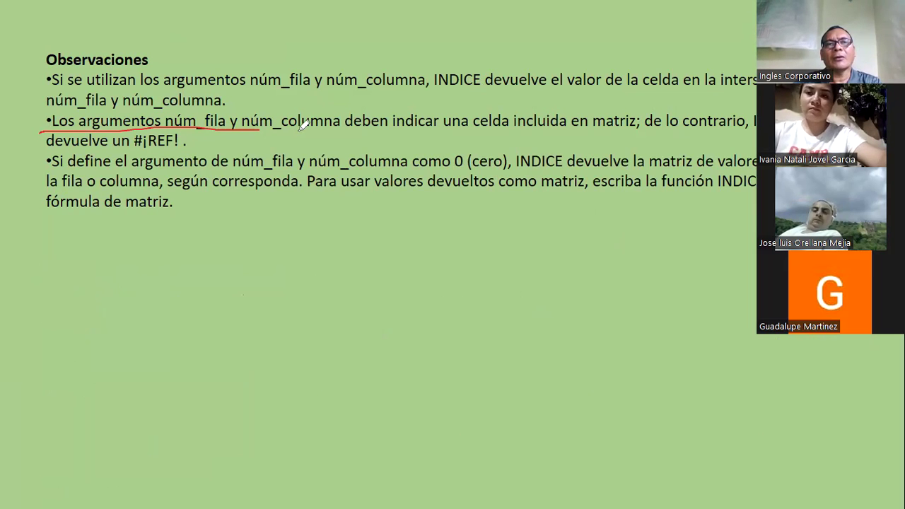
left_click_drag(367, 124, 488, 130)
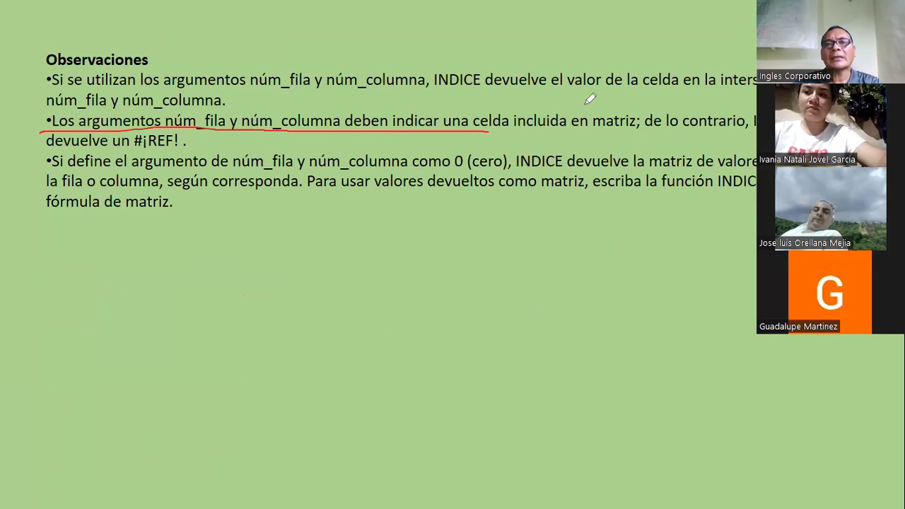
mouse_move(508, 99)
left_mouse_down()
mouse_move(557, 110)
mouse_move(644, 106)
left_mouse_up()
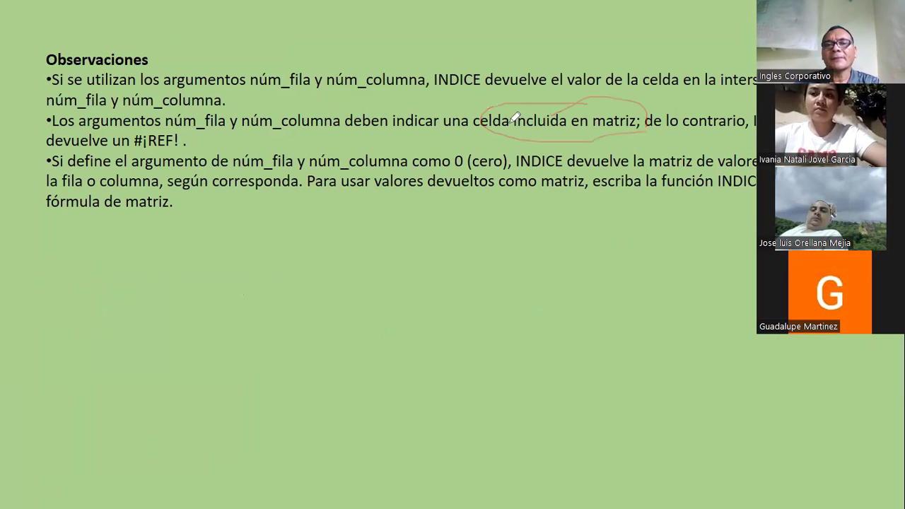
left_click_drag(740, 120, 755, 107)
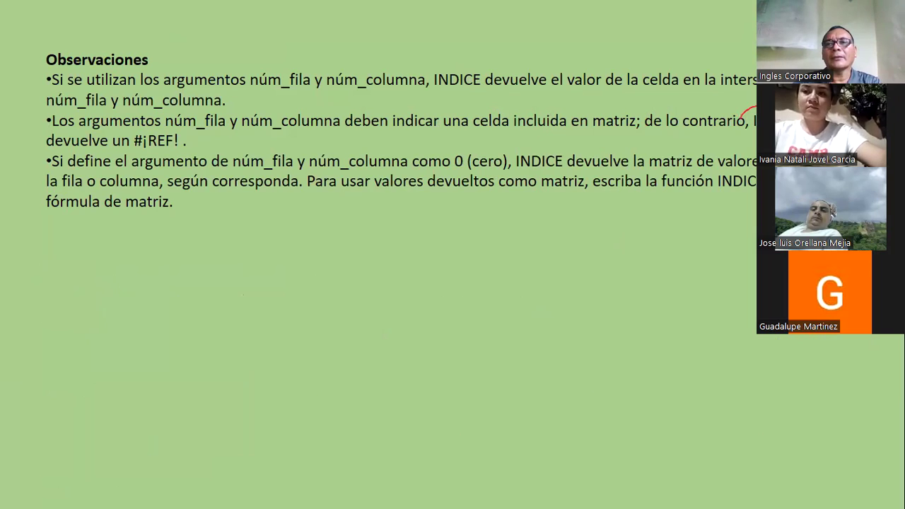
left_click_drag(197, 130, 170, 117)
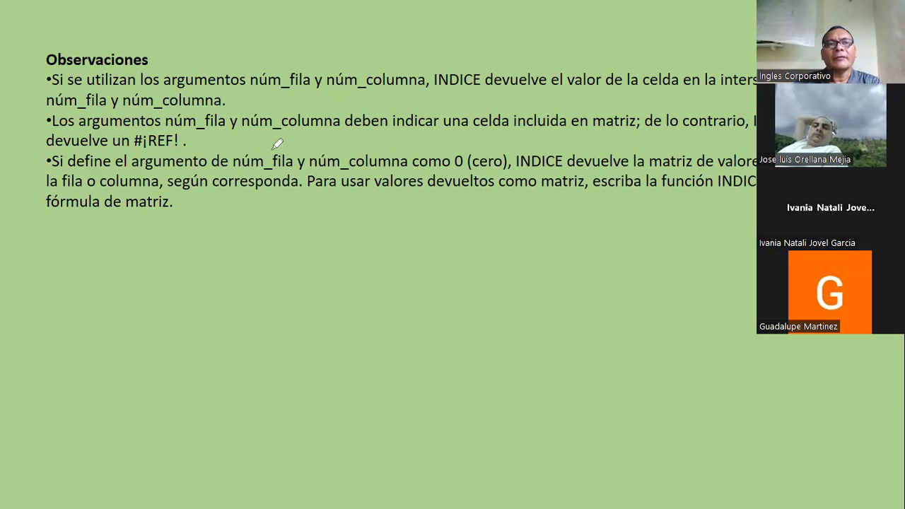
Step: Mark the 0 (cero) observation in red, then advance to the Forma de referencia slide
left_click_drag(233, 168, 410, 170)
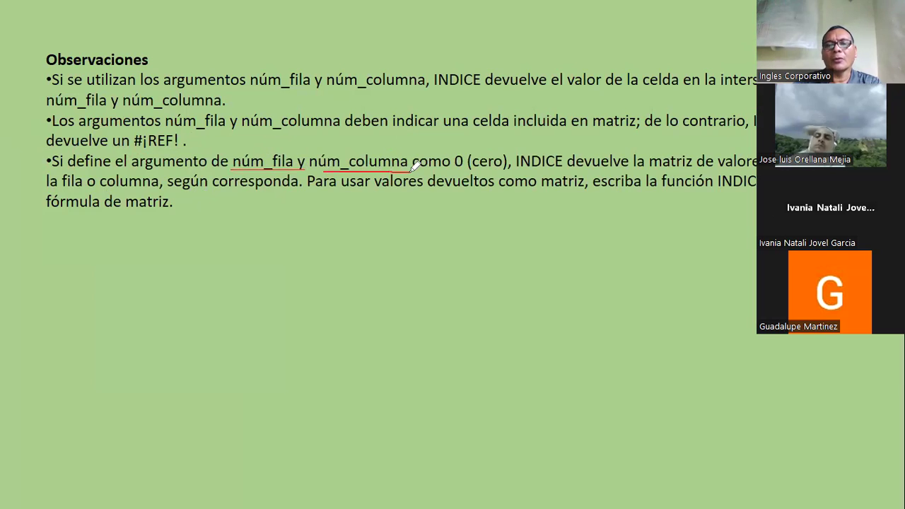
left_click_drag(499, 146, 513, 154)
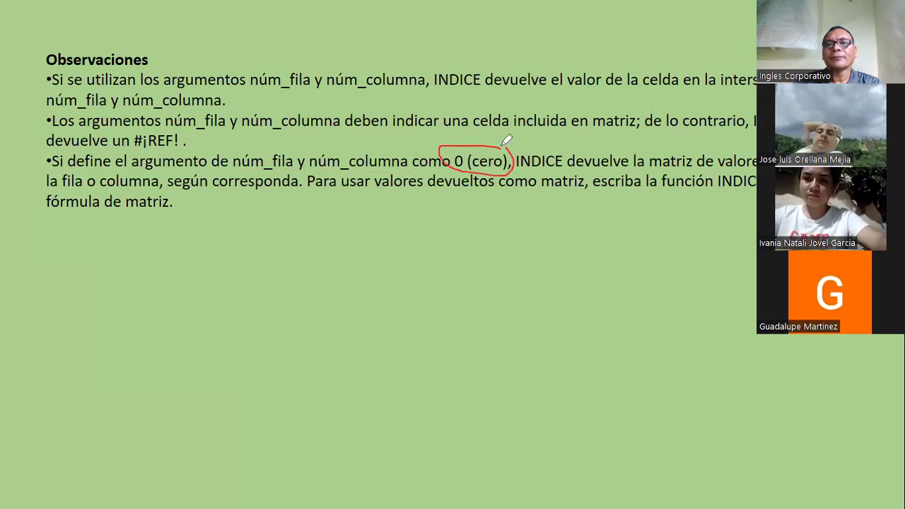
left_click_drag(570, 149, 530, 179)
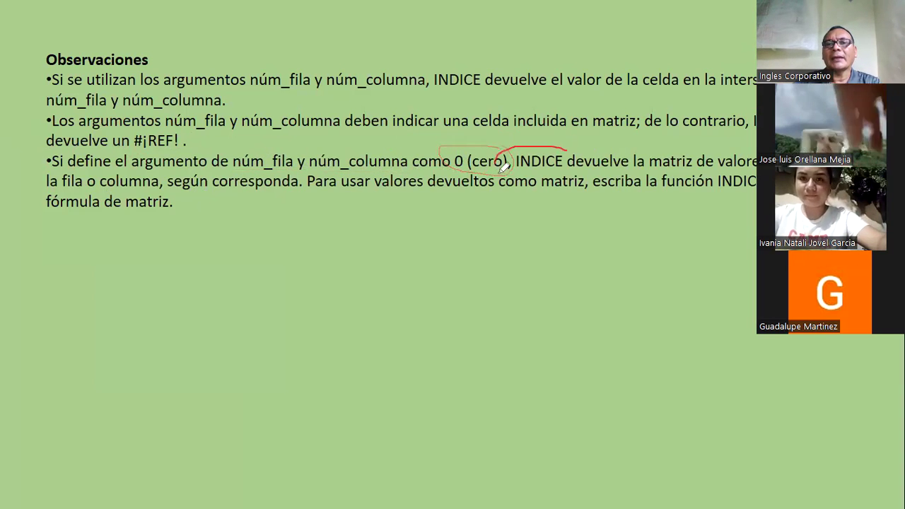
left_click_drag(702, 150, 692, 172)
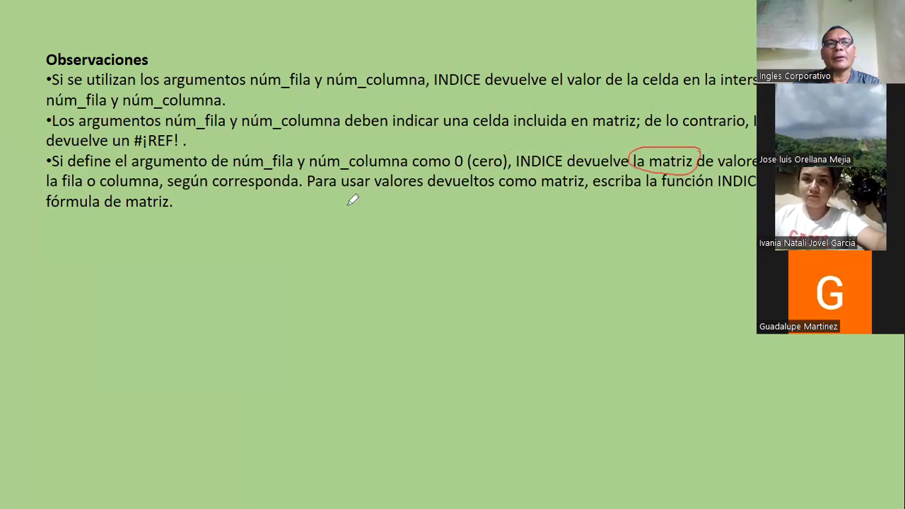
left_click_drag(38, 189, 186, 190)
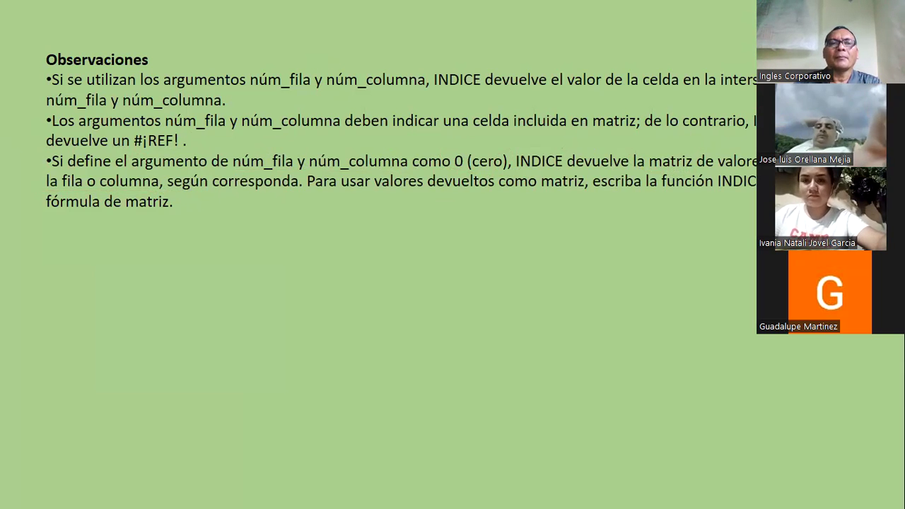
key("Right")
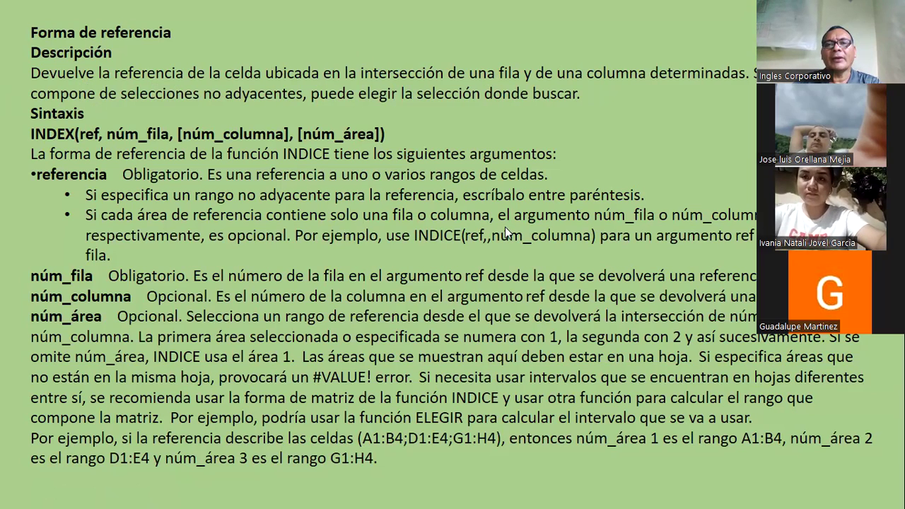
left_click_drag(418, 79, 730, 86)
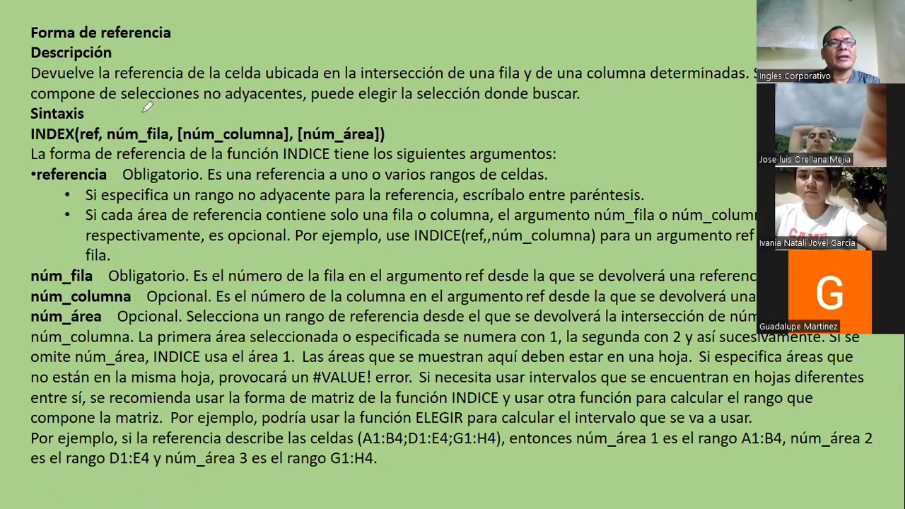
left_click_drag(98, 99, 574, 111)
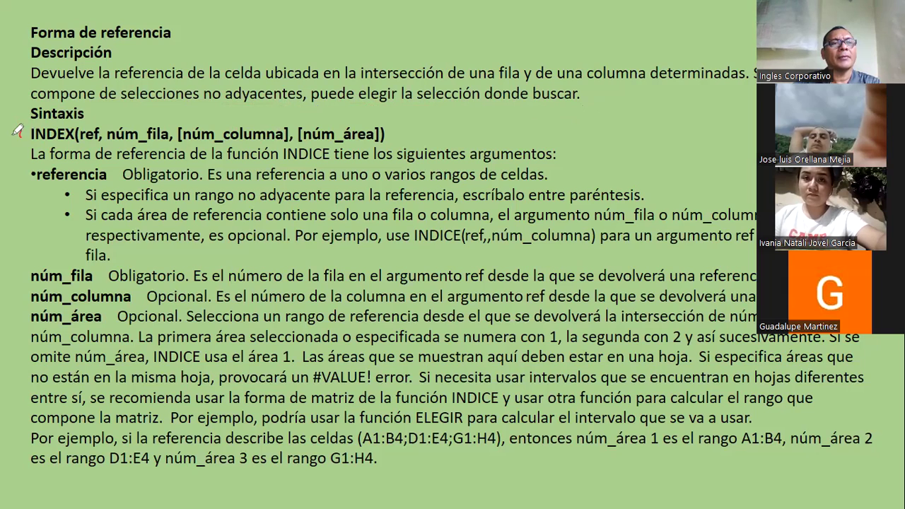
mouse_move(30, 132)
left_mouse_down()
mouse_move(21, 136)
mouse_move(78, 129)
left_mouse_up()
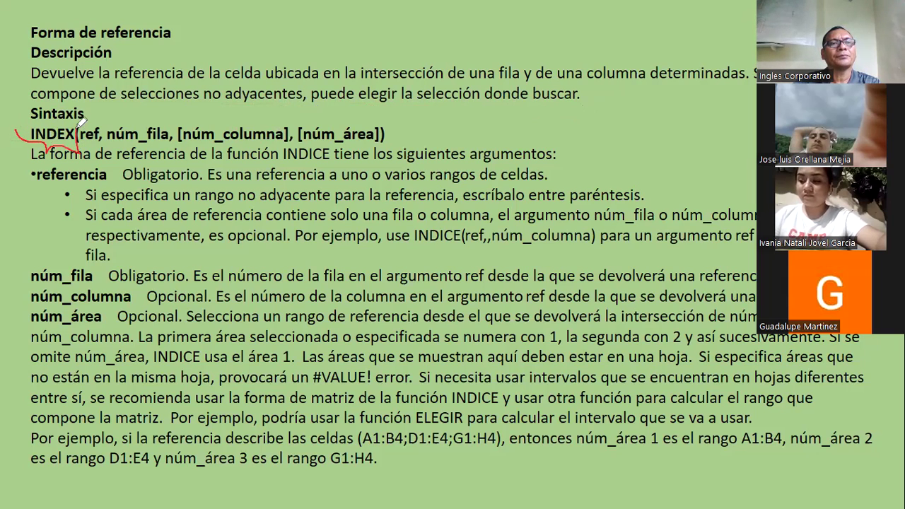
mouse_move(79, 138)
left_mouse_down()
mouse_move(101, 141)
mouse_move(109, 129)
mouse_move(235, 144)
left_mouse_up()
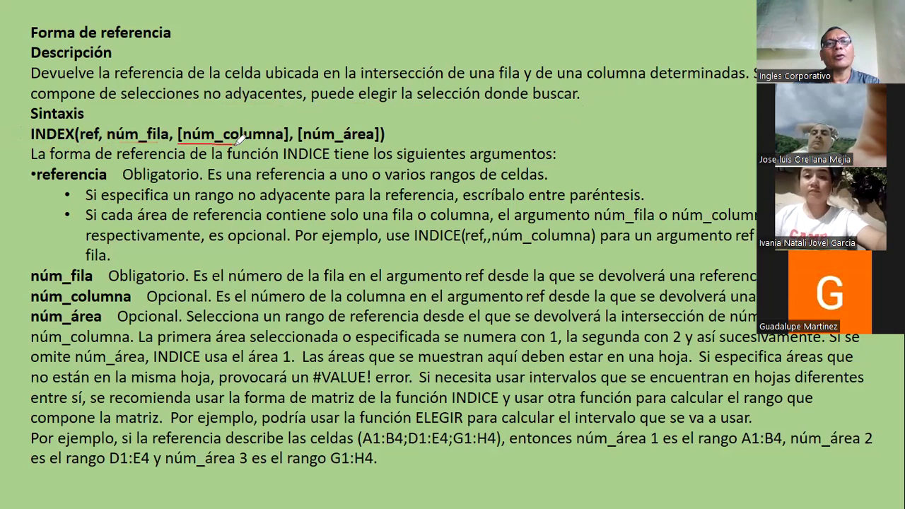
left_click_drag(405, 122, 397, 114)
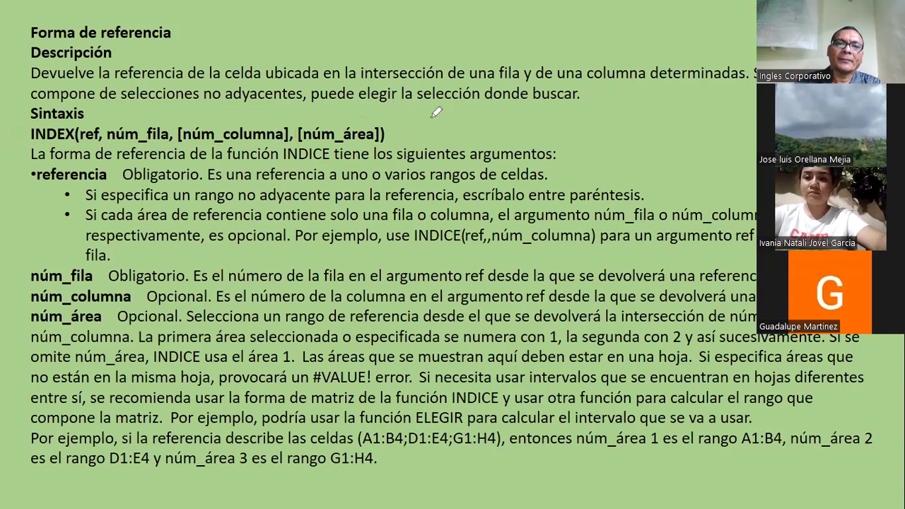
left_click_drag(415, 105, 409, 167)
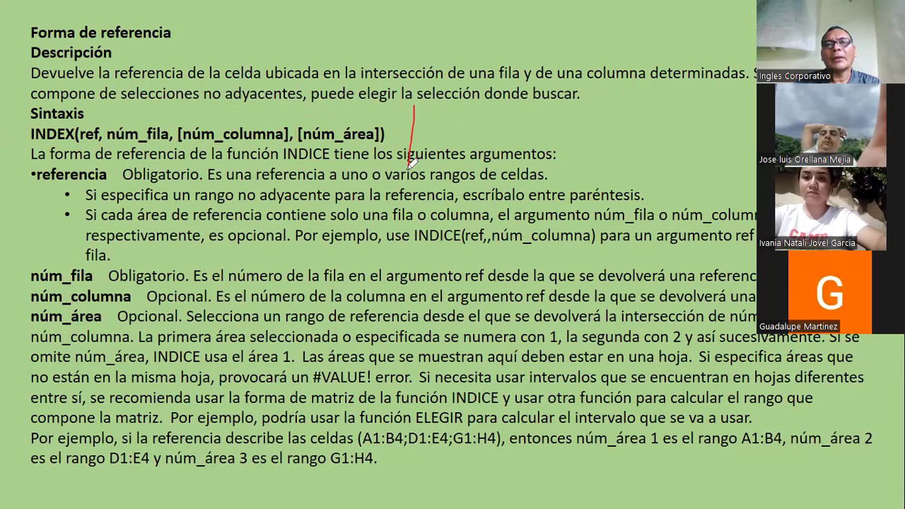
left_click_drag(414, 108, 429, 162)
left_click_drag(483, 124, 481, 164)
left_click_drag(472, 117, 541, 164)
mouse_move(595, 118)
left_mouse_down()
mouse_move(580, 170)
mouse_move(647, 110)
mouse_move(571, 169)
left_mouse_up()
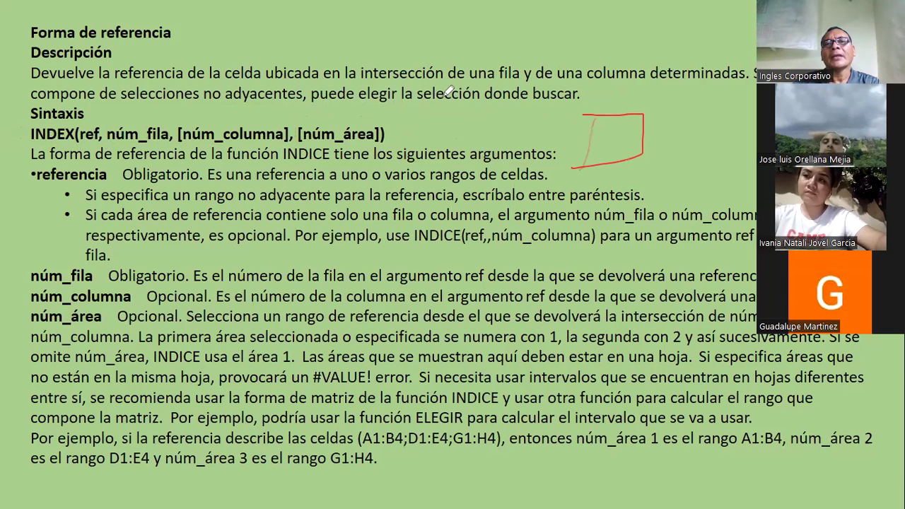
left_click_drag(441, 92, 437, 80)
left_click_drag(526, 101, 522, 162)
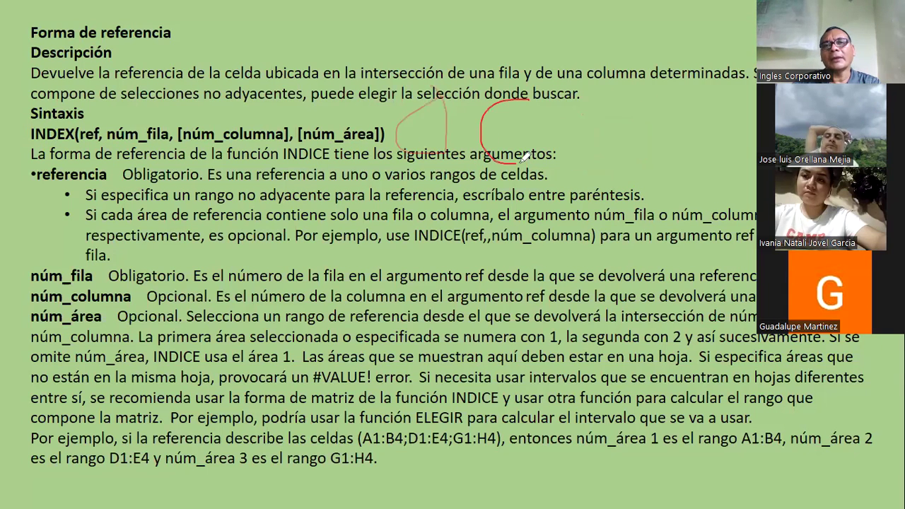
left_click_drag(638, 147, 620, 121)
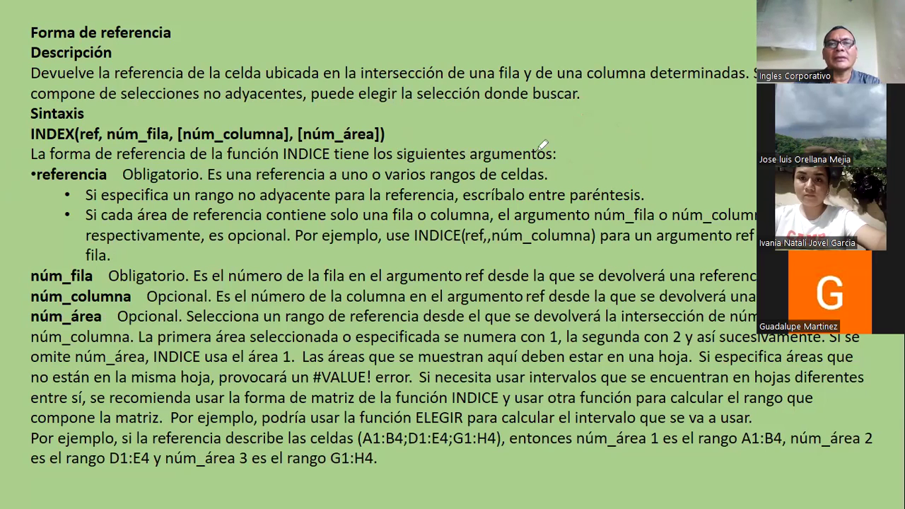
left_click_drag(106, 161, 89, 198)
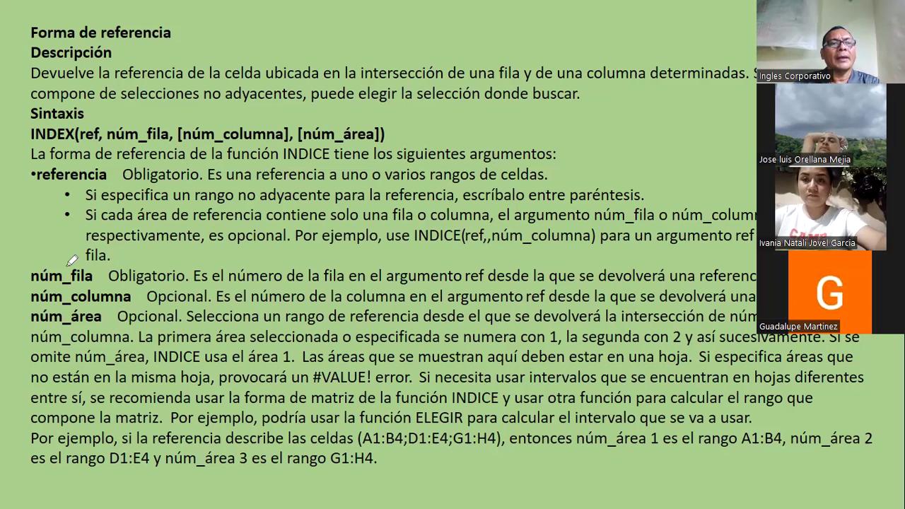
left_click_drag(68, 263, 73, 265)
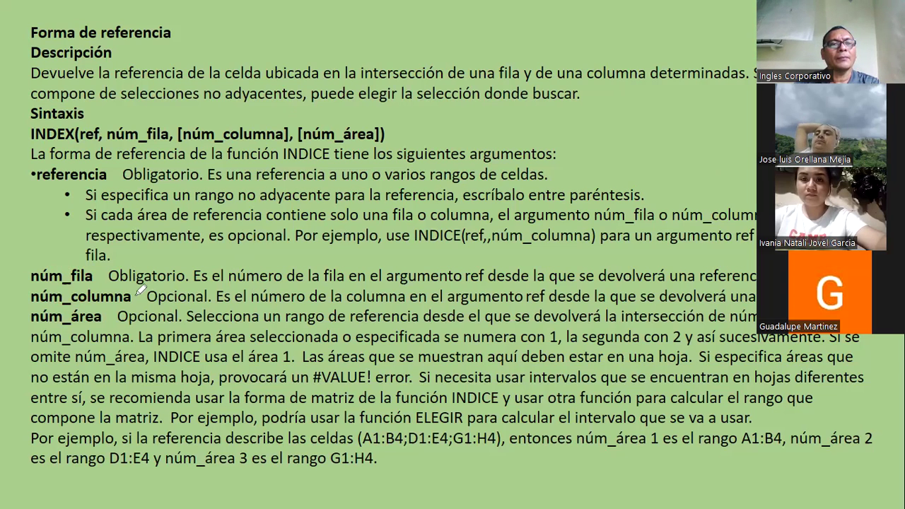
left_click_drag(127, 282, 129, 279)
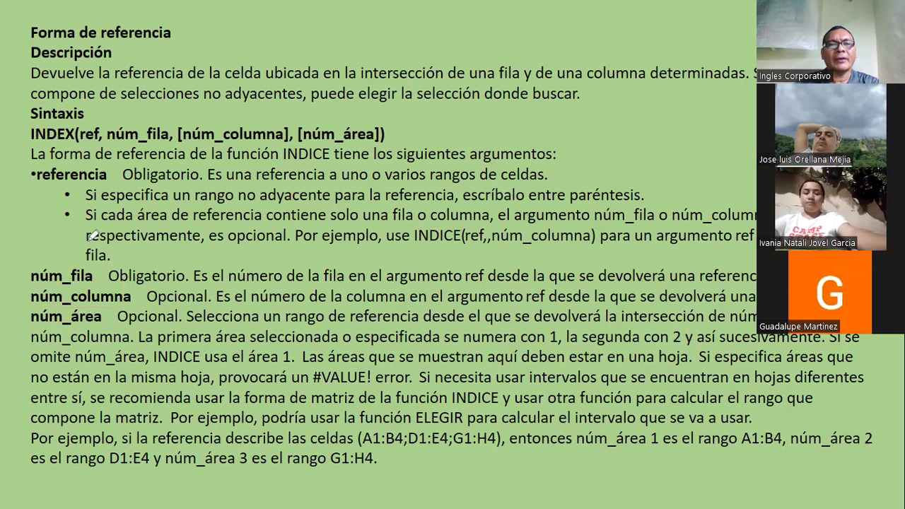
left_click_drag(33, 297, 86, 300)
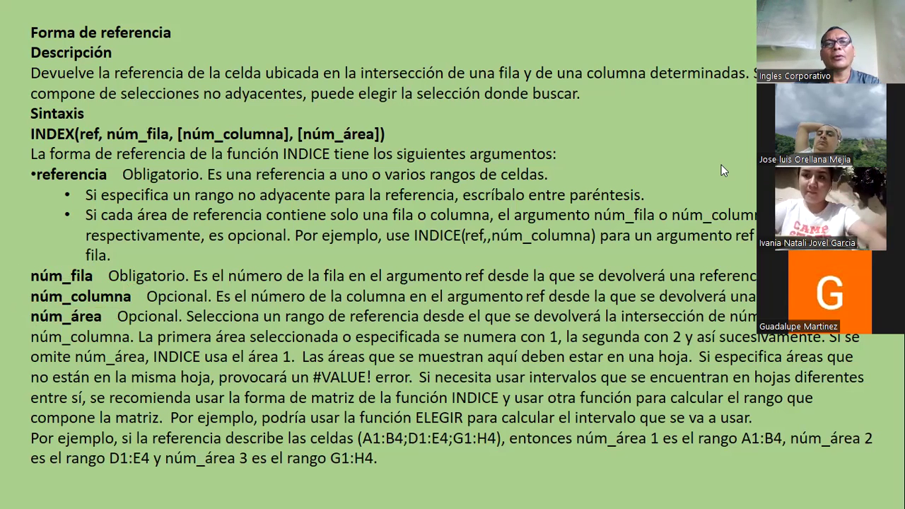
Step: Encircle the Observaciones slide text in red, then return to the Excel workbook
key("Right")
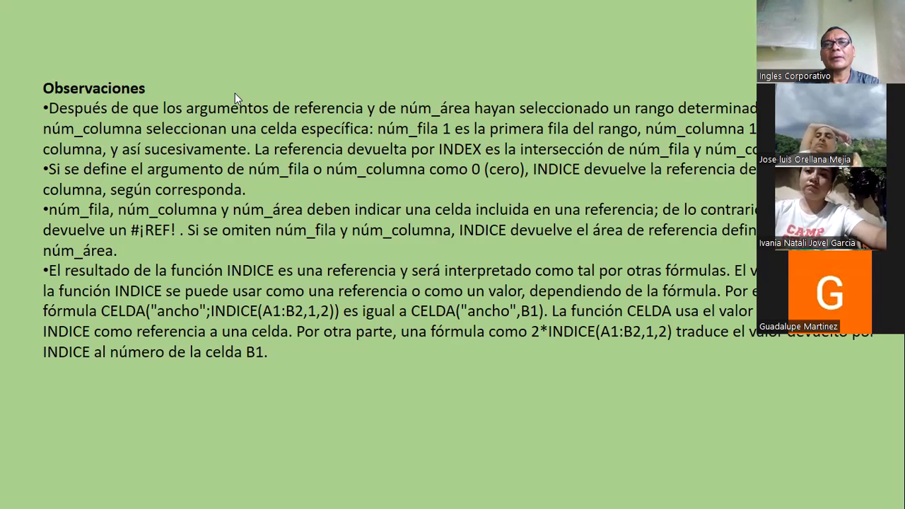
left_click_drag(244, 73, 27, 366)
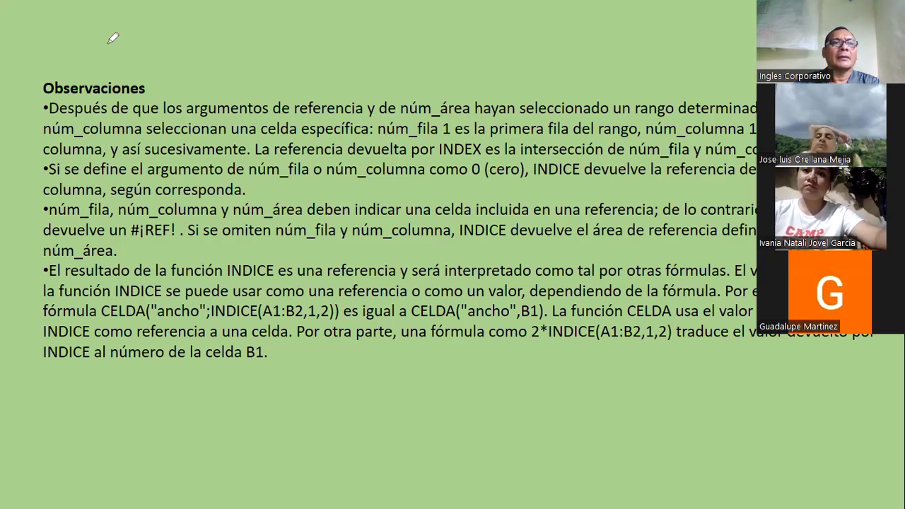
left_click_drag(801, 410, 238, 65)
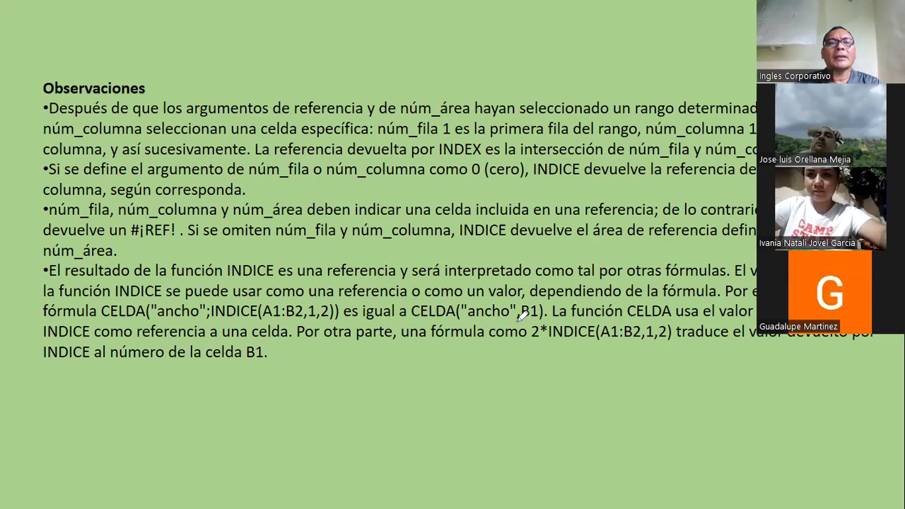
key("alt+Tab")
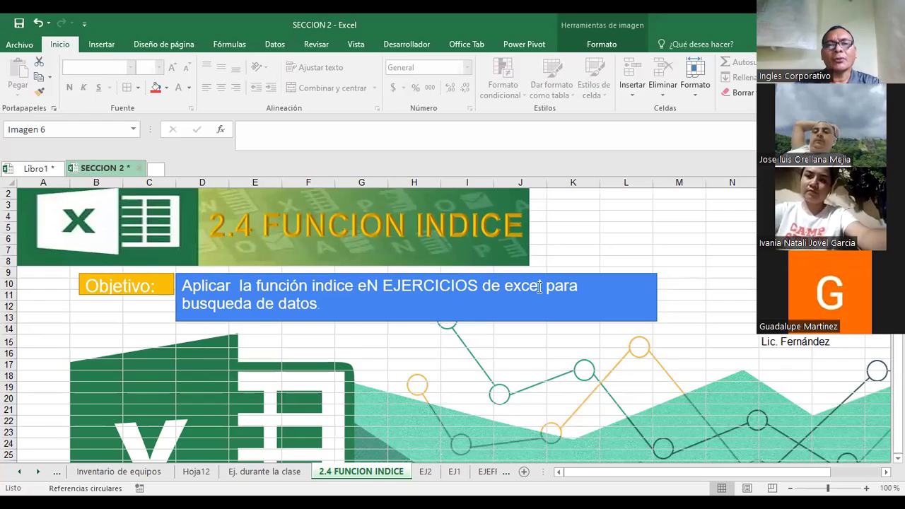
Step: Fix 'eN' to 'en' in the Objetivo text box and go to the EJ2 sheet
left_click(371, 286)
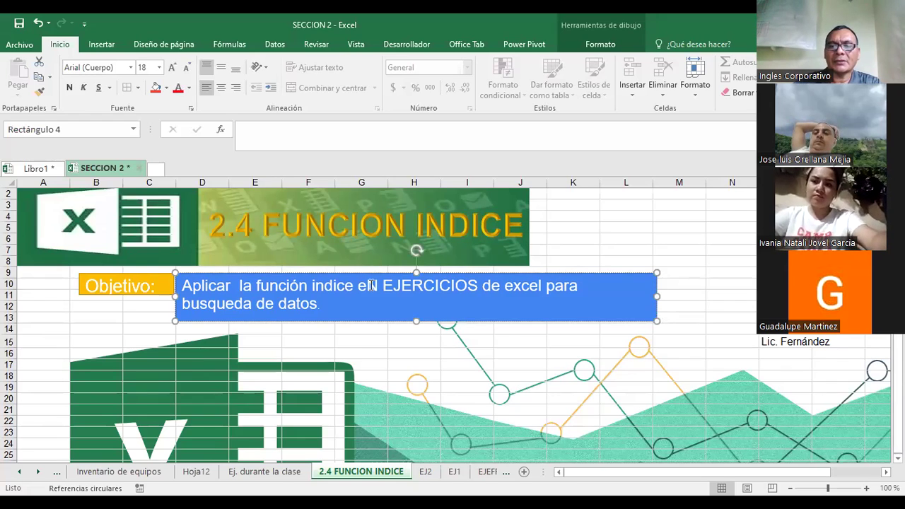
key("Delete")
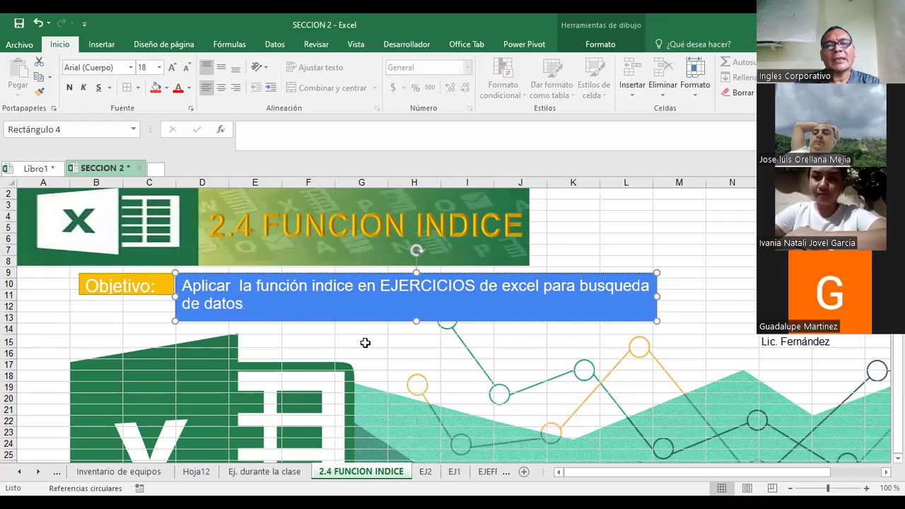
key("Escape")
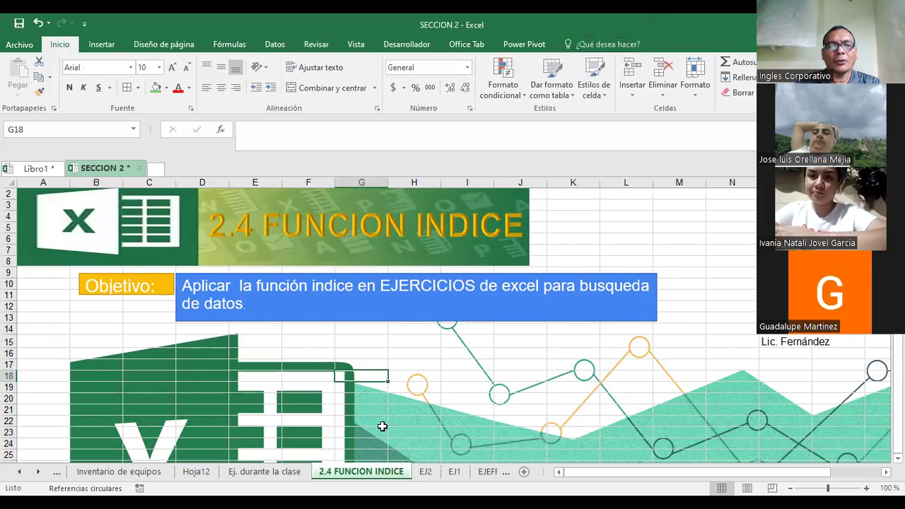
left_click(425, 473)
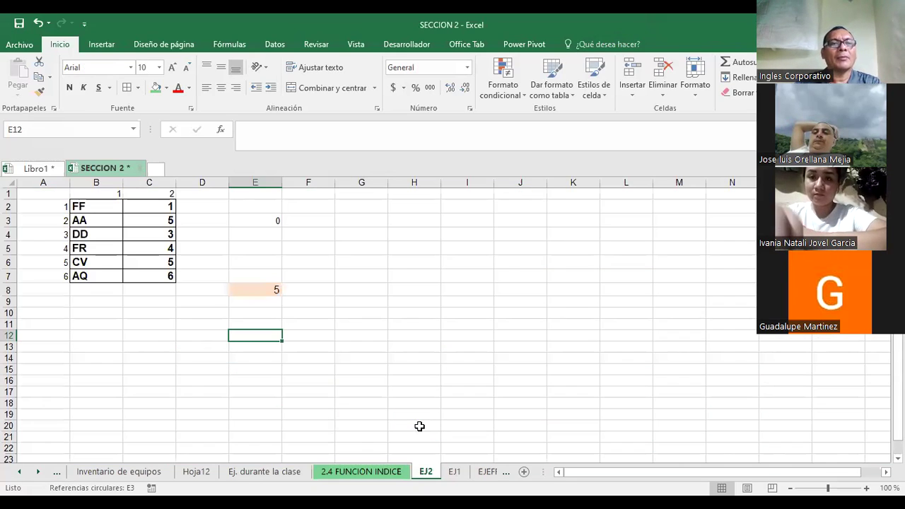
Step: Fill the table range B2:C8 with green
left_click(428, 251)
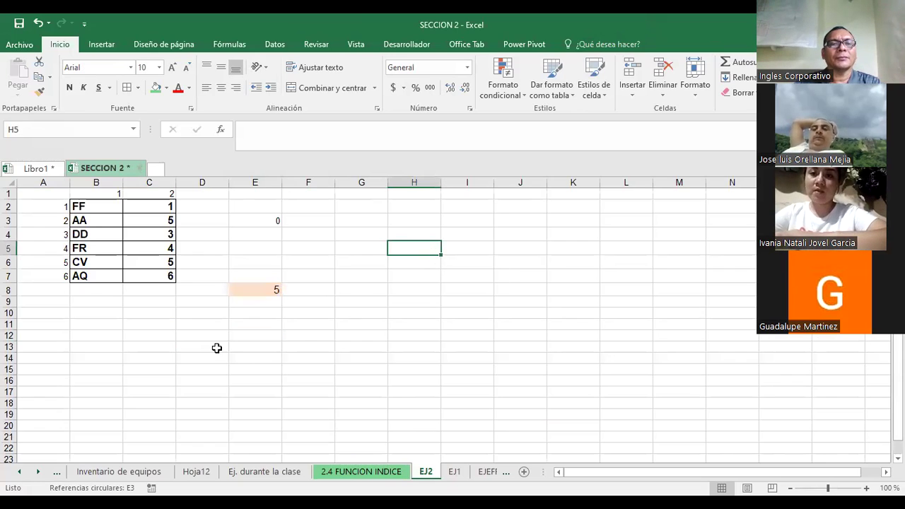
left_click_drag(76, 207, 156, 287)
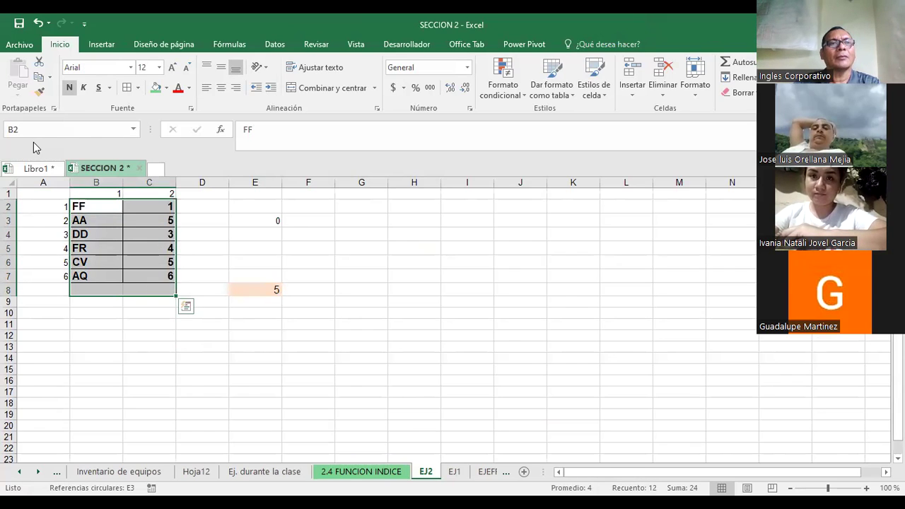
left_click(157, 89)
left_click(353, 234)
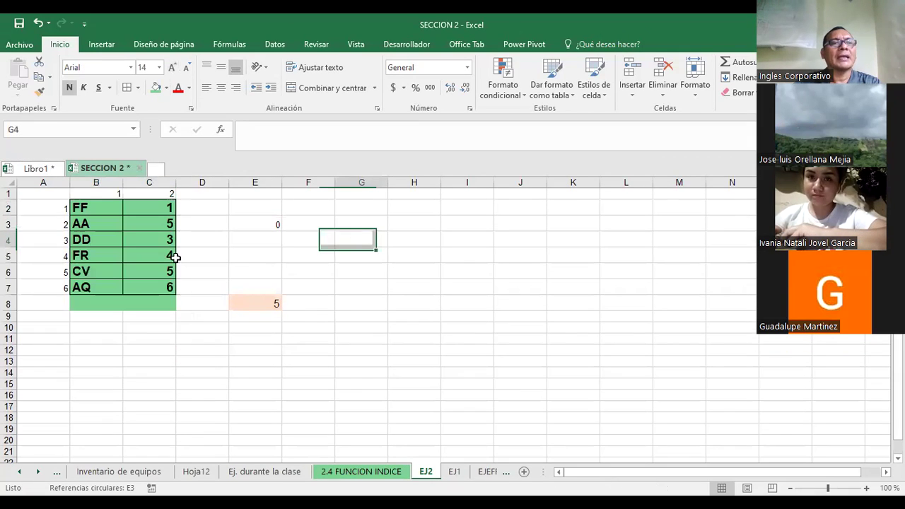
Step: Fill the row numbers A2:A7 and column numbers B1:C1 with pink
left_click_drag(48, 210, 46, 285)
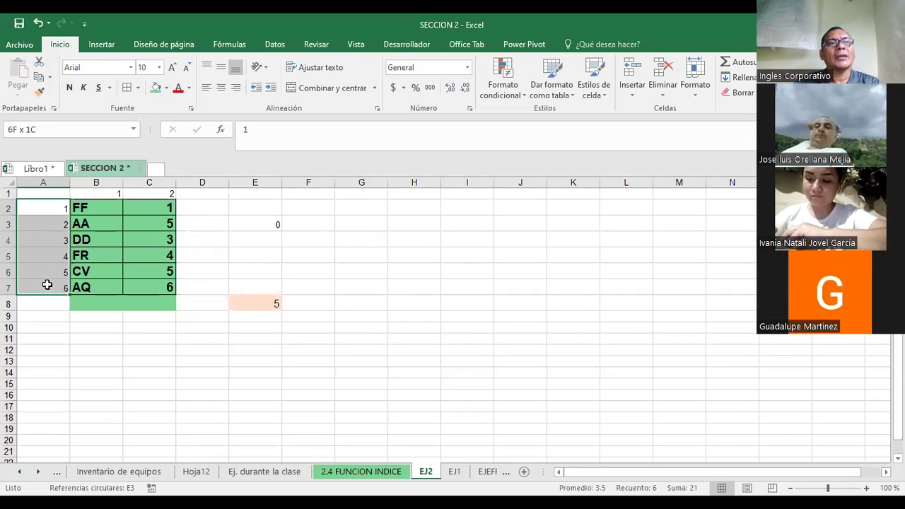
left_click(167, 87)
left_click_drag(107, 196, 148, 194)
left_click(157, 89)
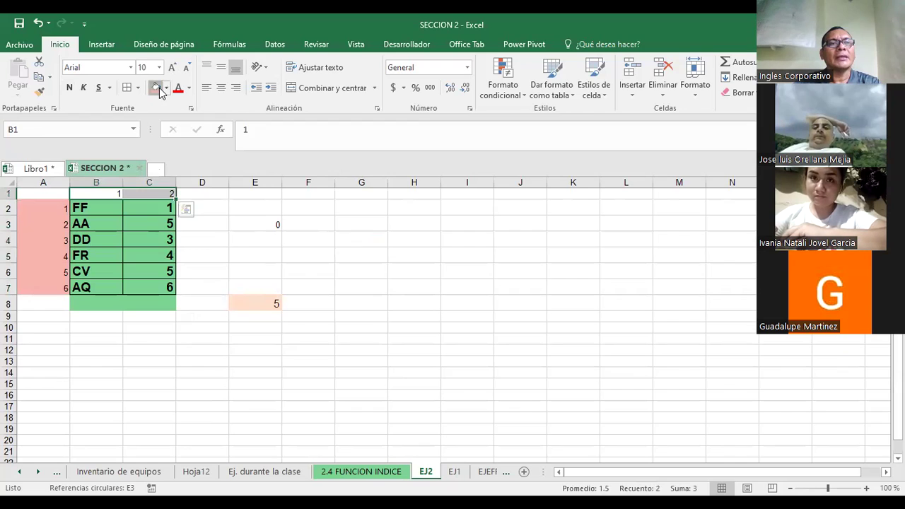
Step: Enlarge the font of the row and column number headers
left_click_drag(42, 208, 53, 284)
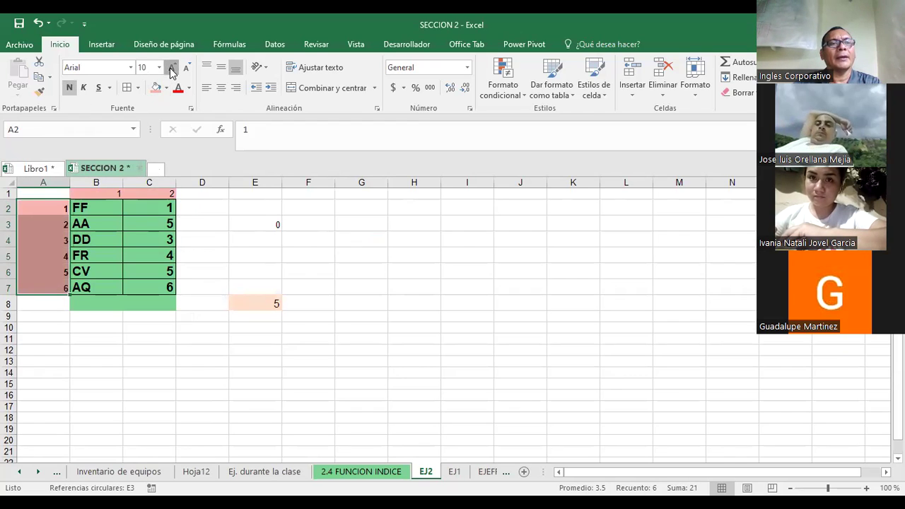
left_click_drag(122, 194, 152, 193)
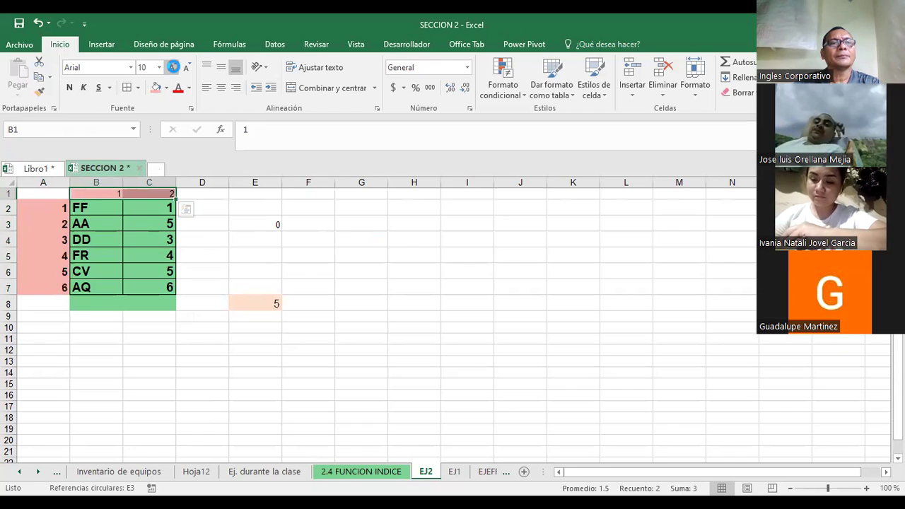
left_click(172, 68)
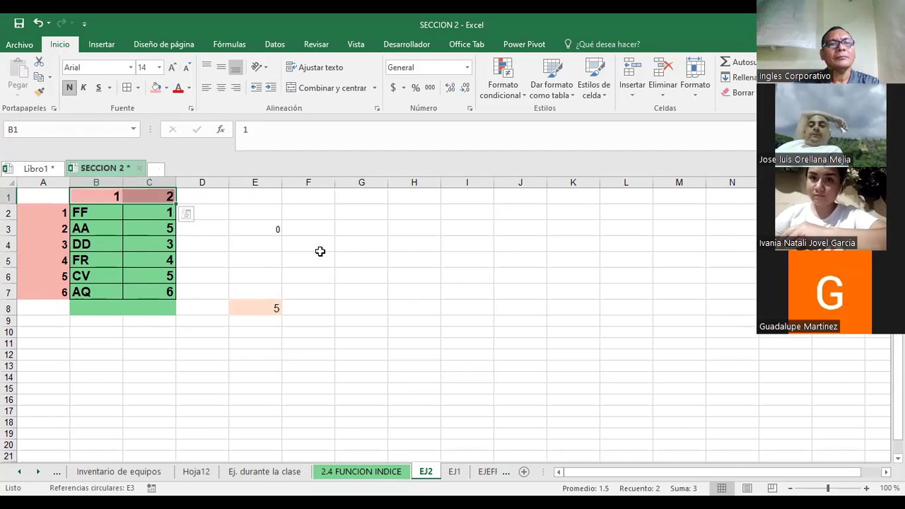
left_click(311, 244)
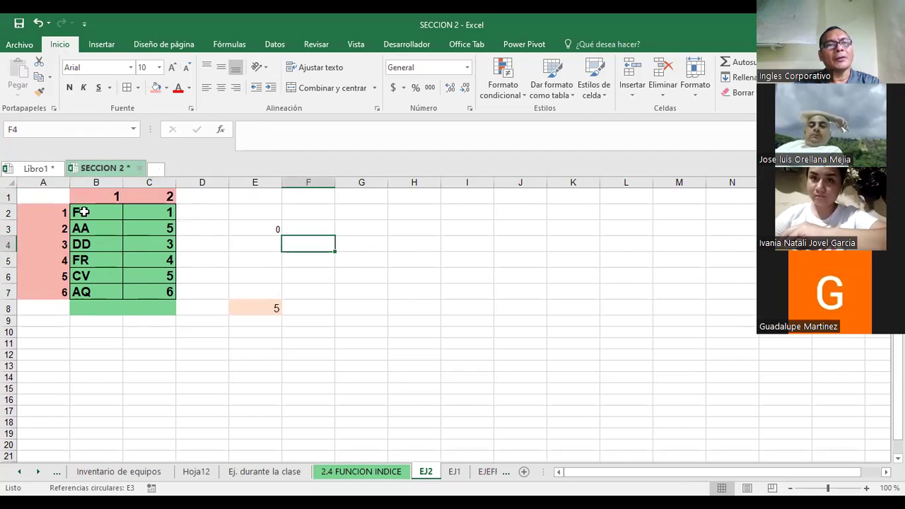
left_click_drag(82, 213, 165, 211)
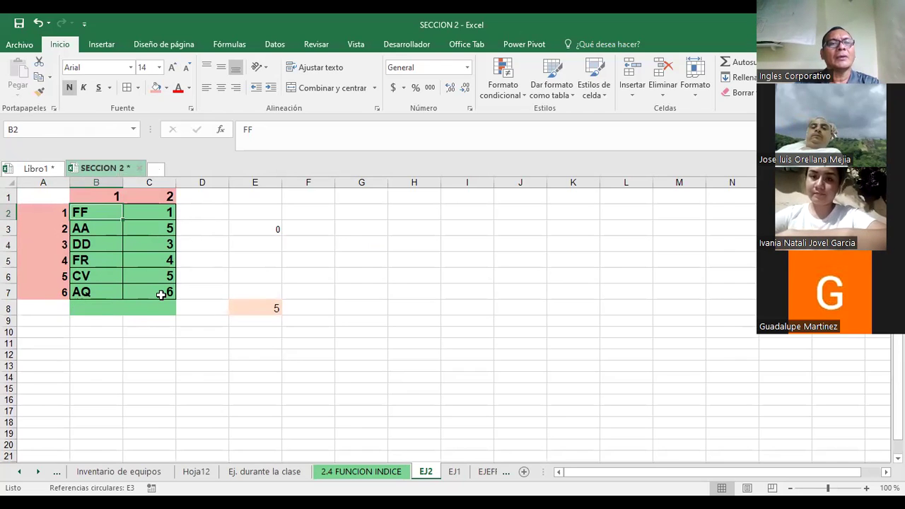
Step: Clear the old formulas from E8 and E3, and begin typing =INDICE( in E3
left_click(259, 307)
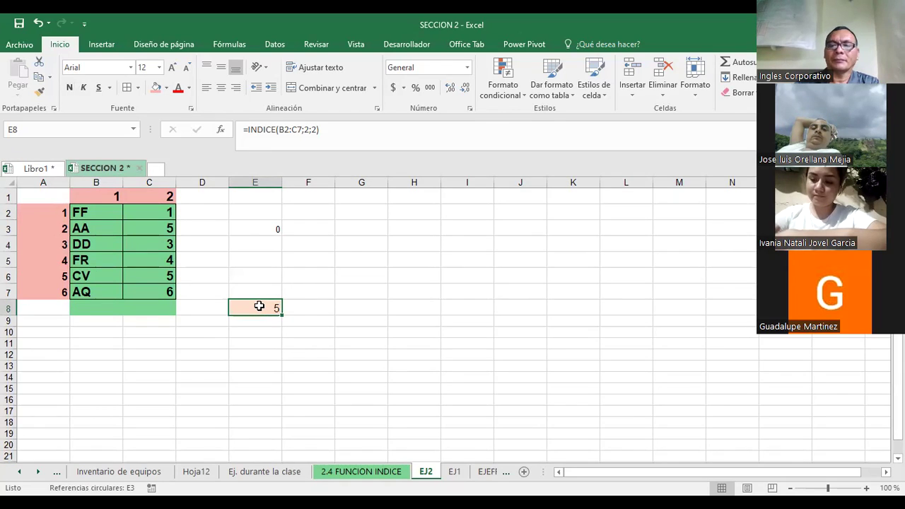
key("Delete")
left_click(259, 228)
key("Delete")
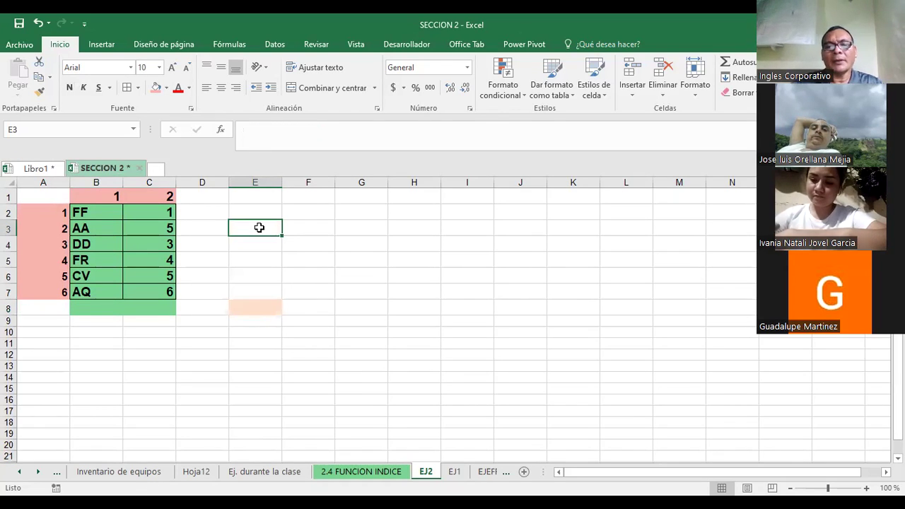
type("=f")
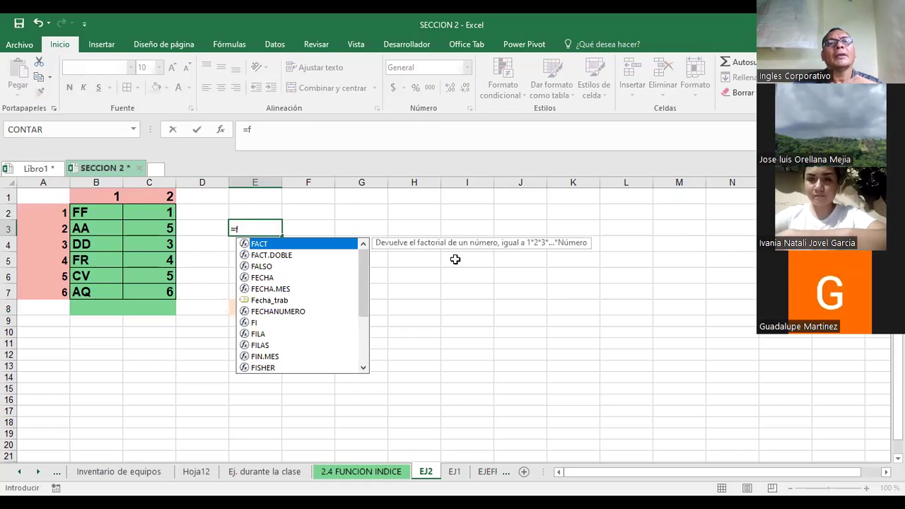
key("BackSpace")
type("INDICE")
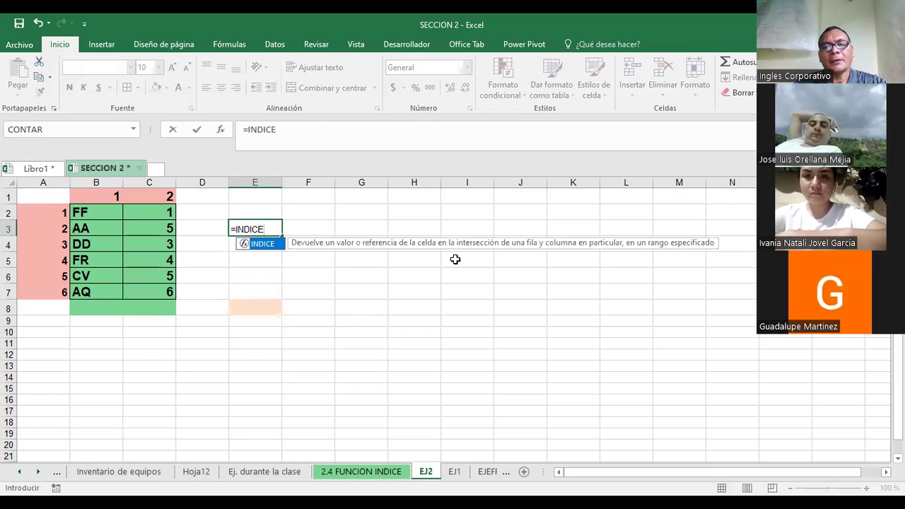
type("(")
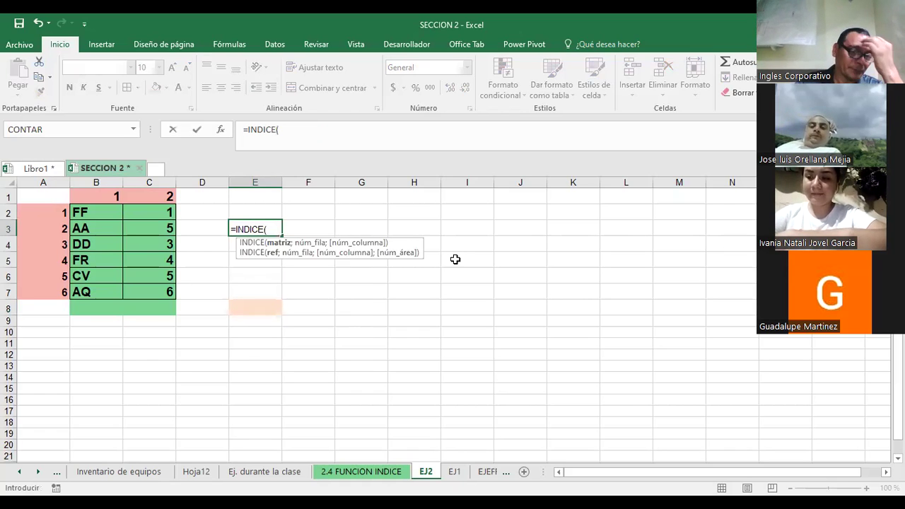
Step: Insert INDICE in E3 using its array form (matriz;núm_fila;núm_columna)
left_click(221, 132)
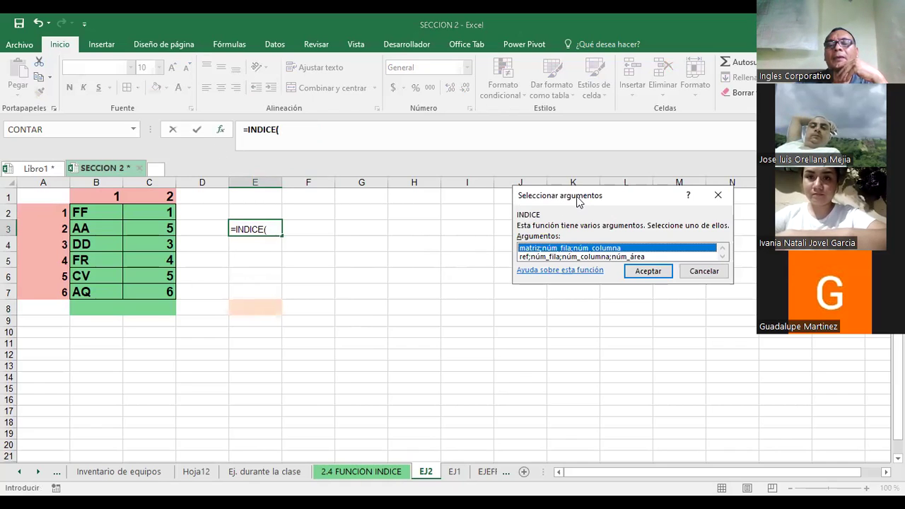
left_click_drag(577, 202, 486, 165)
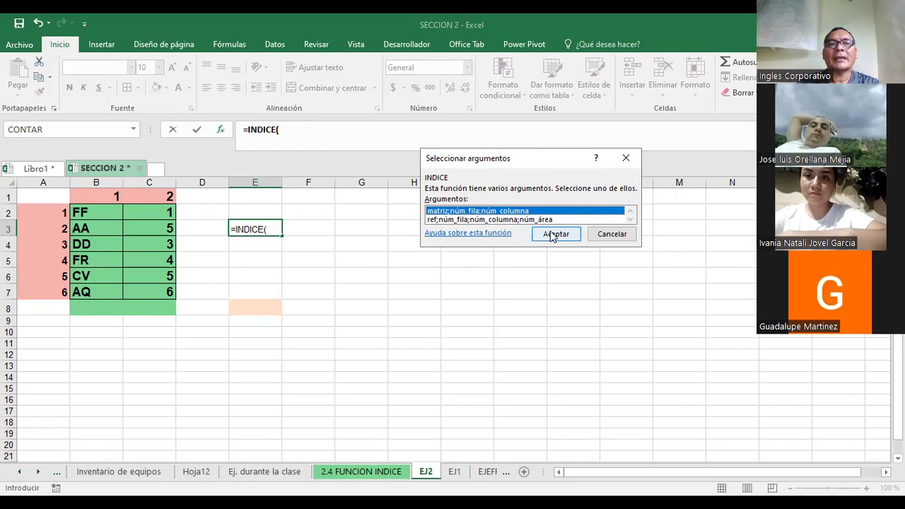
left_click(553, 235)
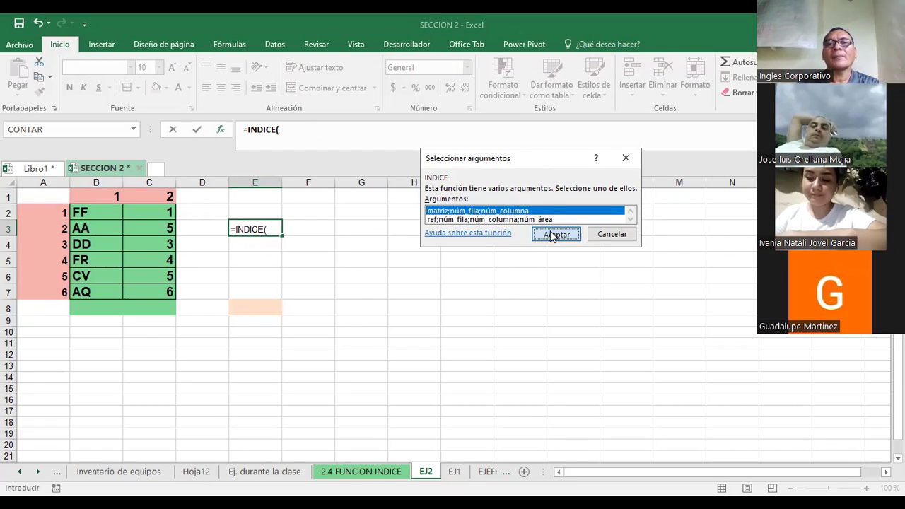
key("Return")
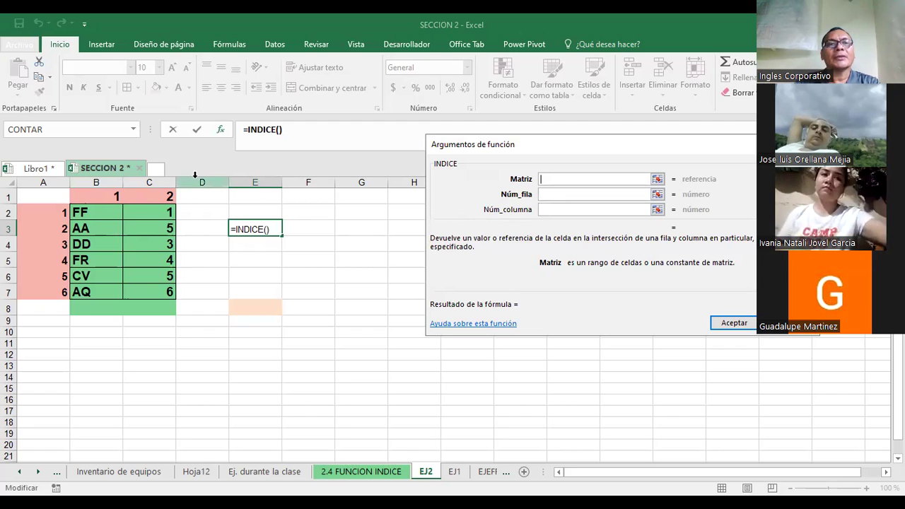
Step: Fill the INDICE arguments with array B2:C7, row 4 and column 2, returning 4
left_click(90, 211)
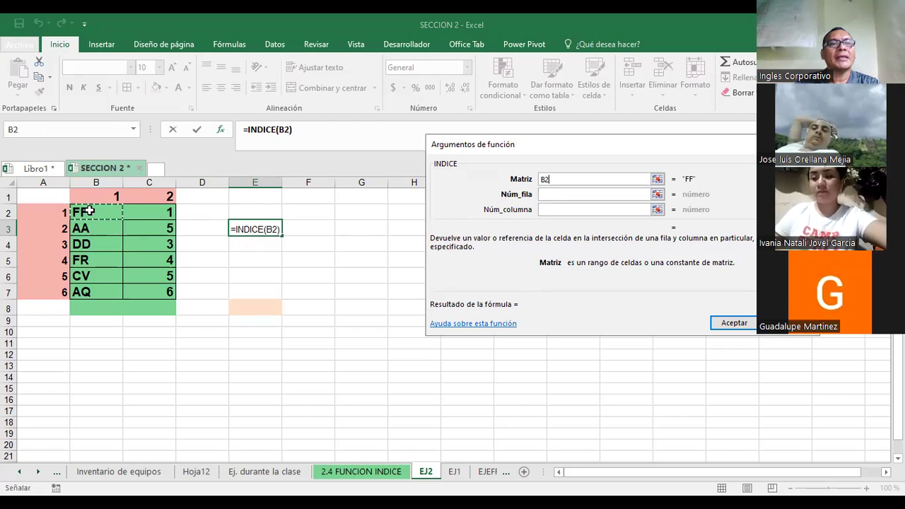
left_click(152, 291, "shift")
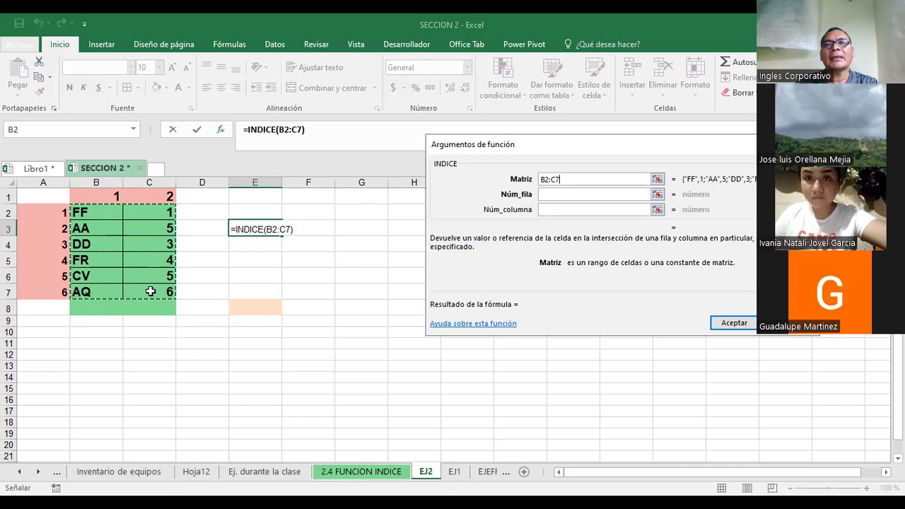
left_click_drag(151, 291, 147, 289)
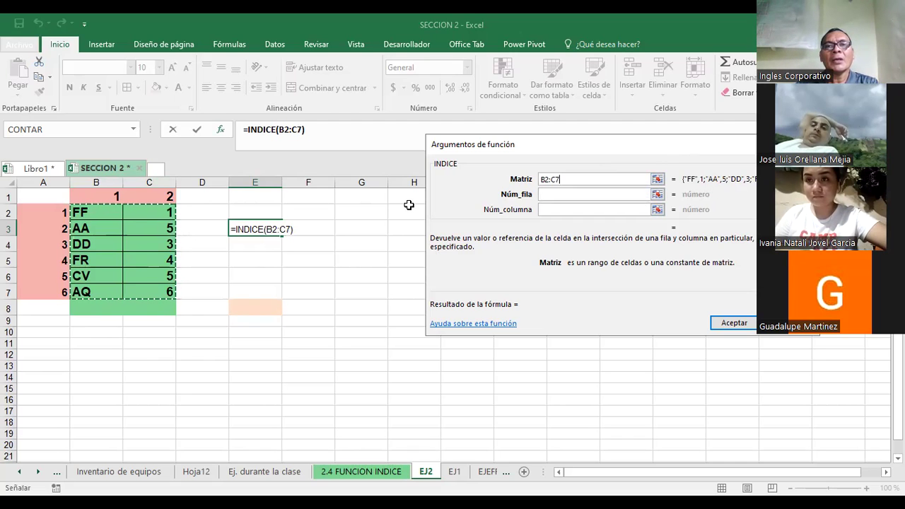
left_click(555, 194)
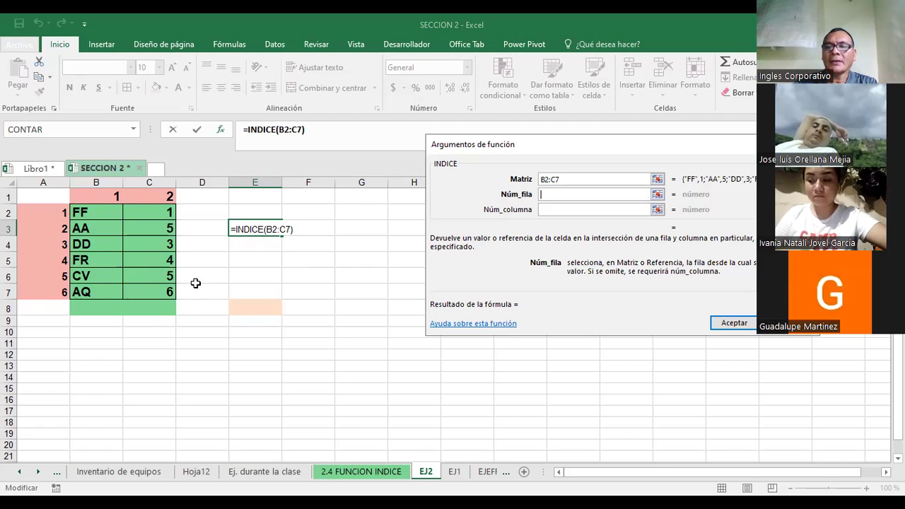
type("4")
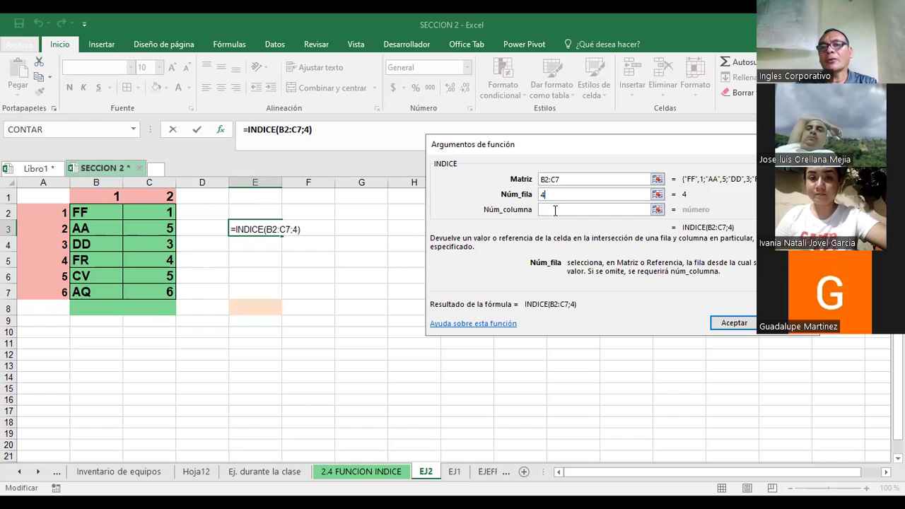
left_click(584, 209)
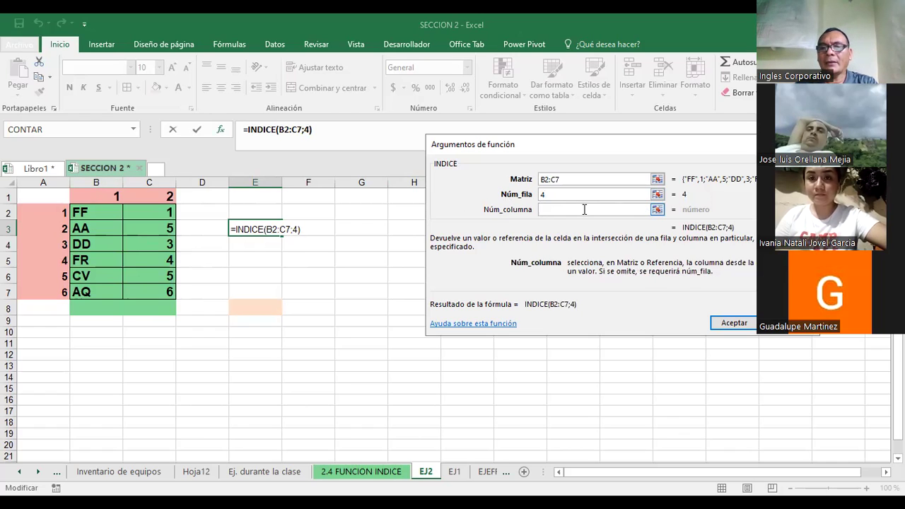
type("2")
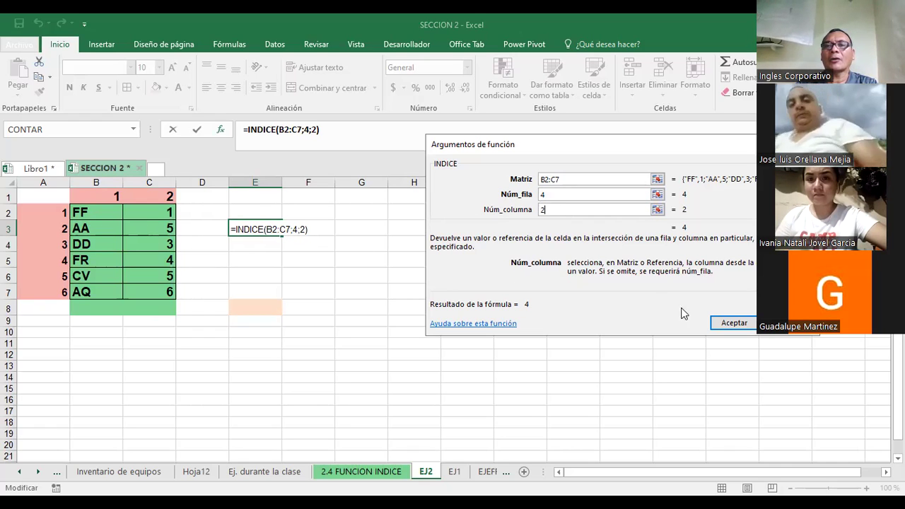
left_click(735, 323)
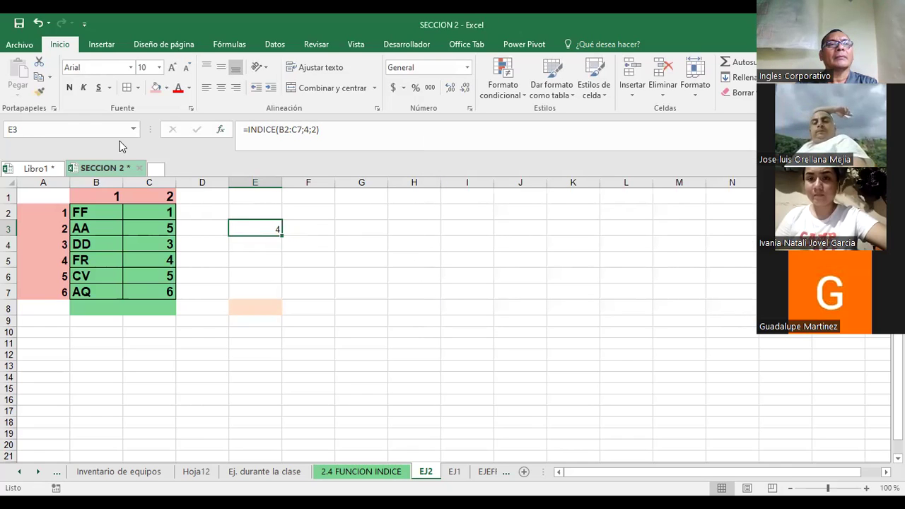
Step: Make the E3 result bold and enlarge its font to 14 point
left_click(69, 88)
left_click(172, 67)
left_click(172, 67)
key("ctrl+z")
key("ctrl+z")
key("ctrl+z")
key("ctrl+y")
key("ctrl+y")
key("ctrl+y")
Step: Review the row and column arguments of the E3 INDICE formula, leaving it unchanged
left_click(305, 135)
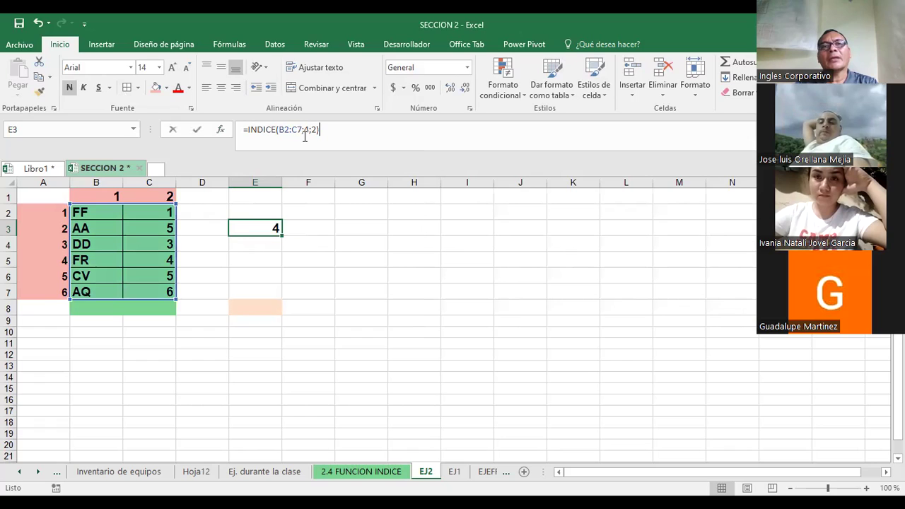
left_click(305, 134)
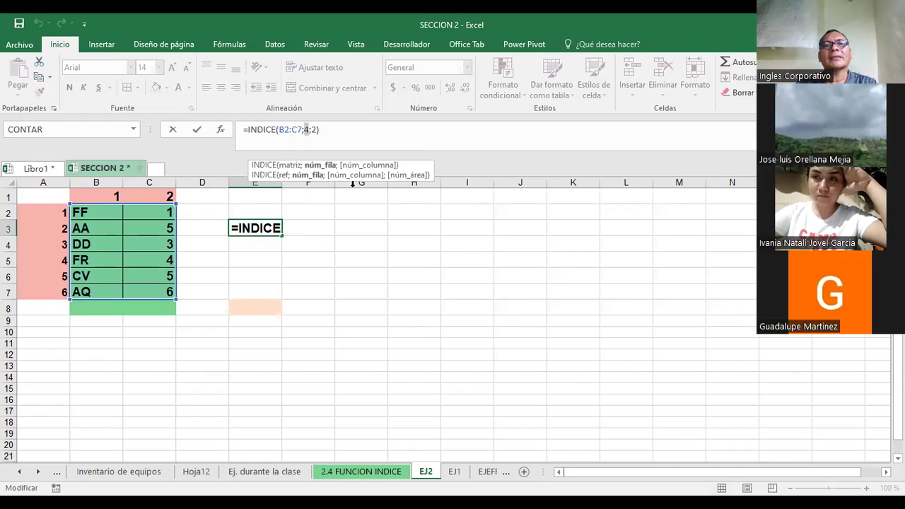
left_click(369, 165)
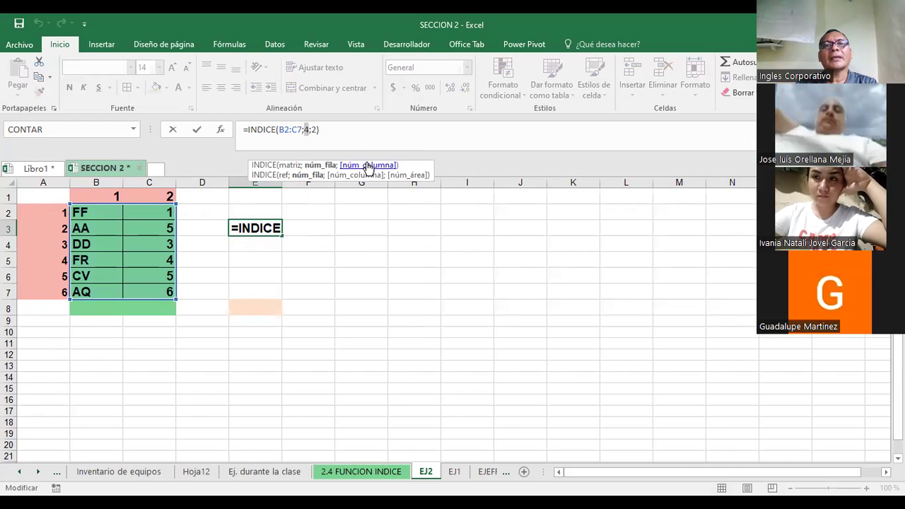
left_click(322, 166)
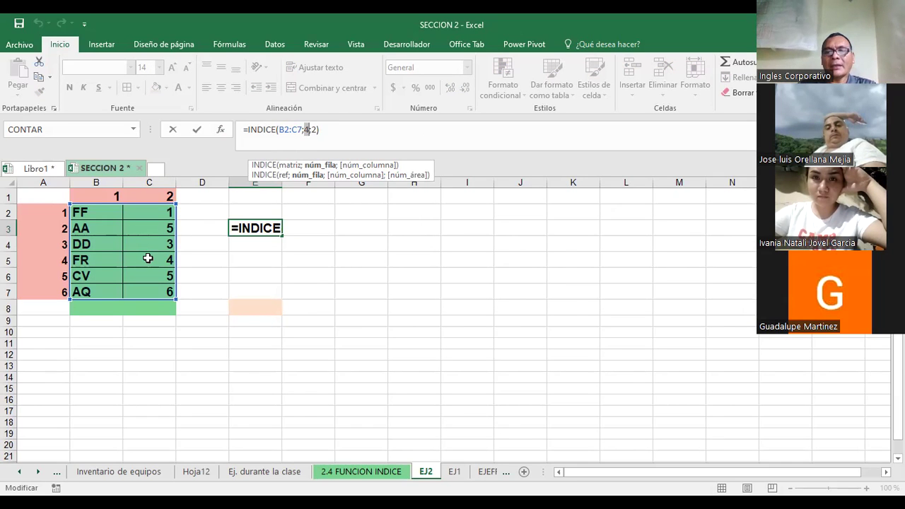
key("Return")
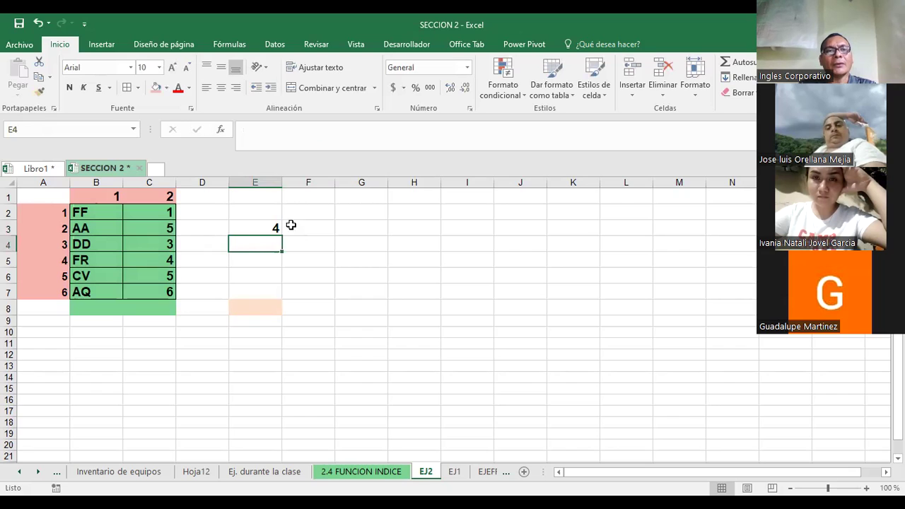
Step: Give E3 an orange fill
left_click(273, 228)
left_click(167, 88)
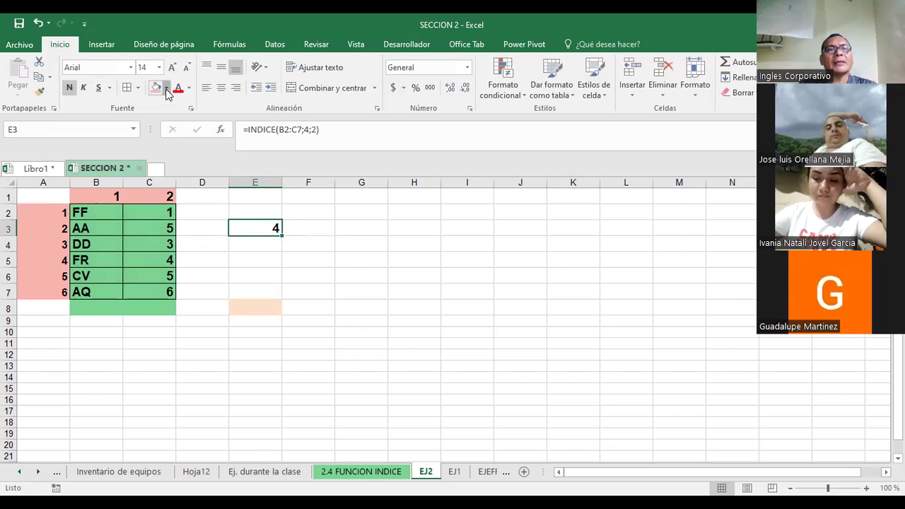
left_click(352, 245)
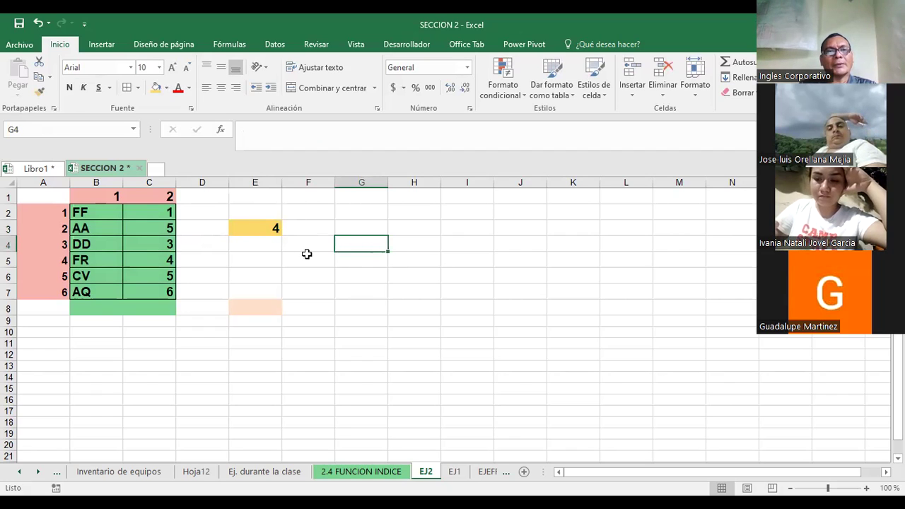
Step: Replace the first three codes in B2:B4 with first names
left_click(362, 224)
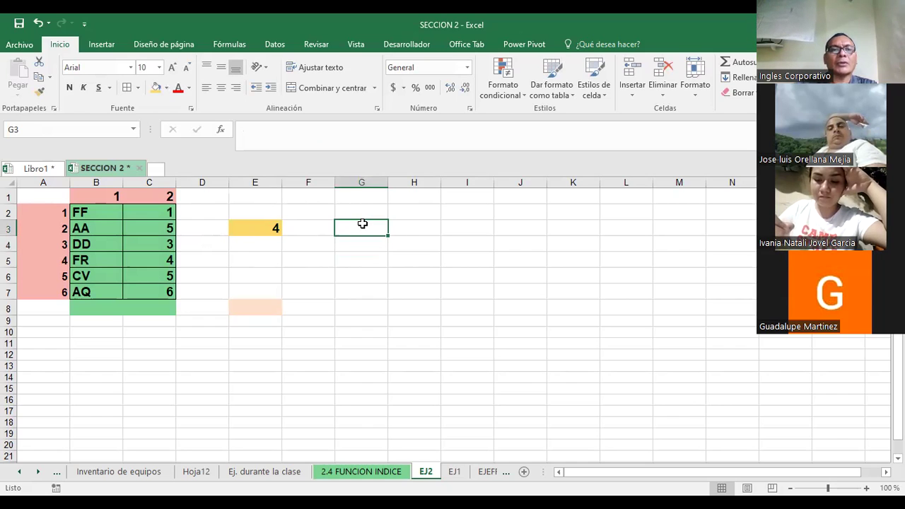
left_click(101, 213)
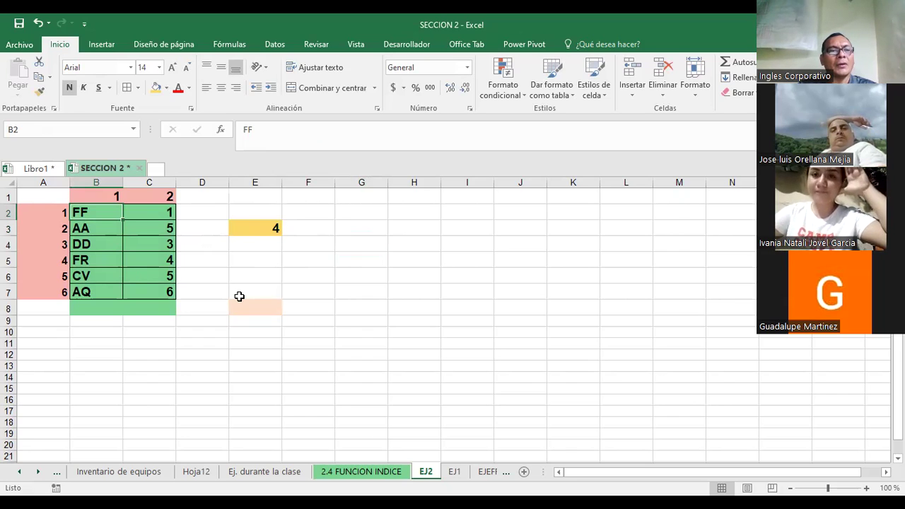
type("CAR")
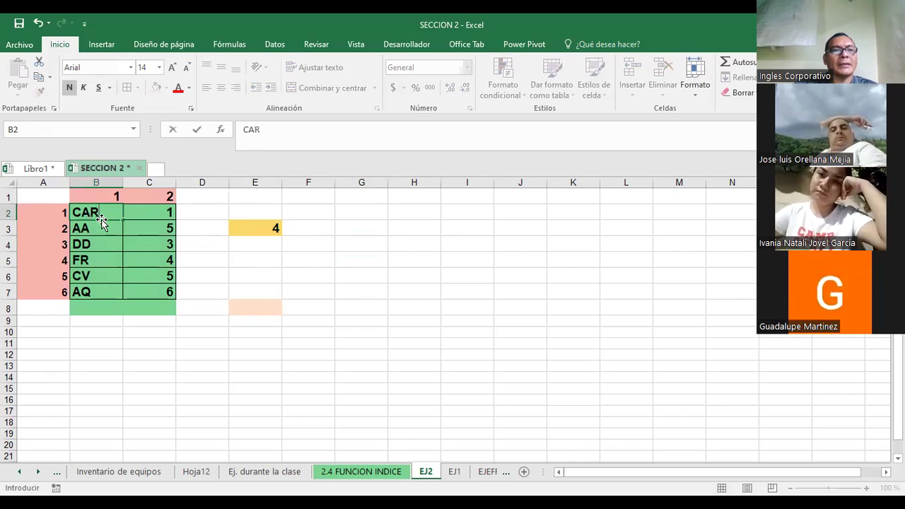
key("BackSpace")
key("BackSpace")
type("arlos")
key("Return")
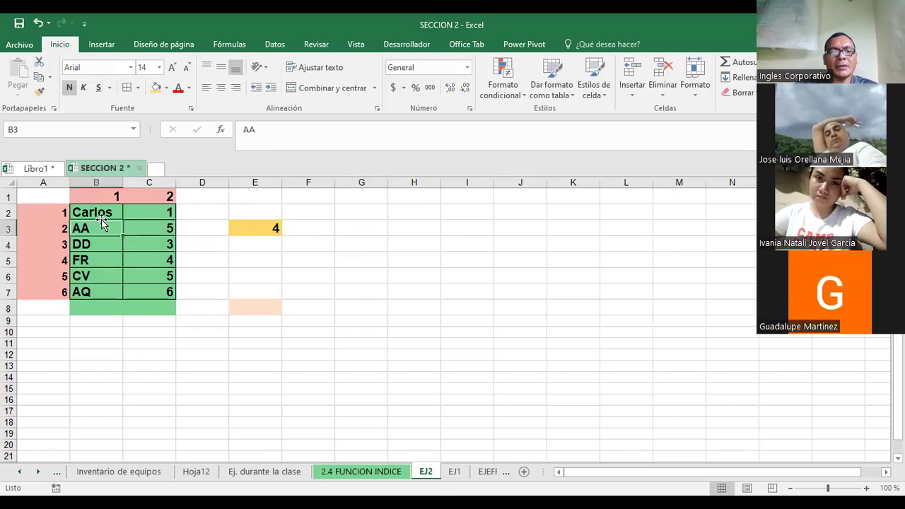
type("José")
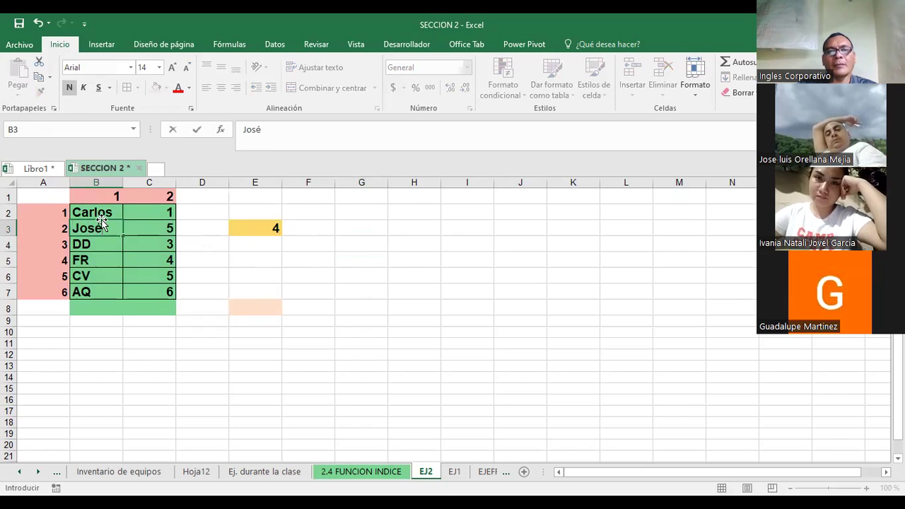
key("Return")
type("Guadalupe")
key("Return")
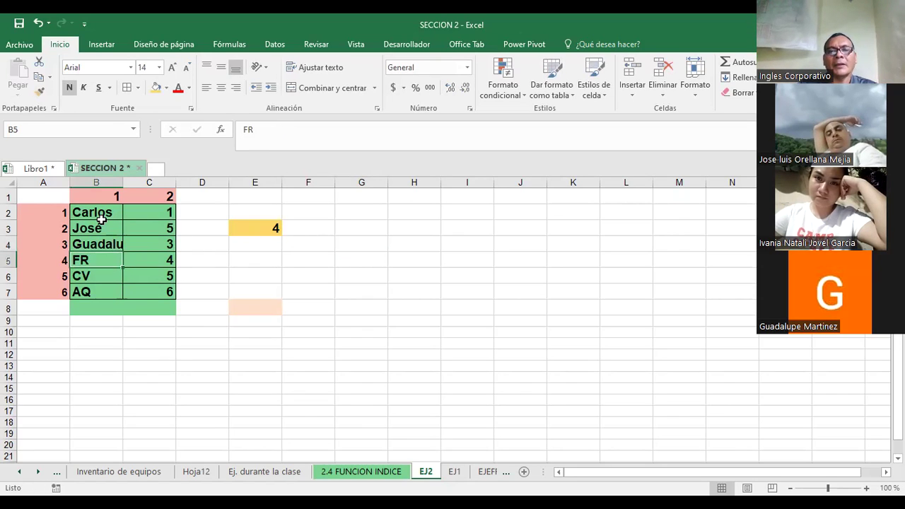
Step: Title the table headers nombres in B1 and salarios in C1
left_click(149, 215)
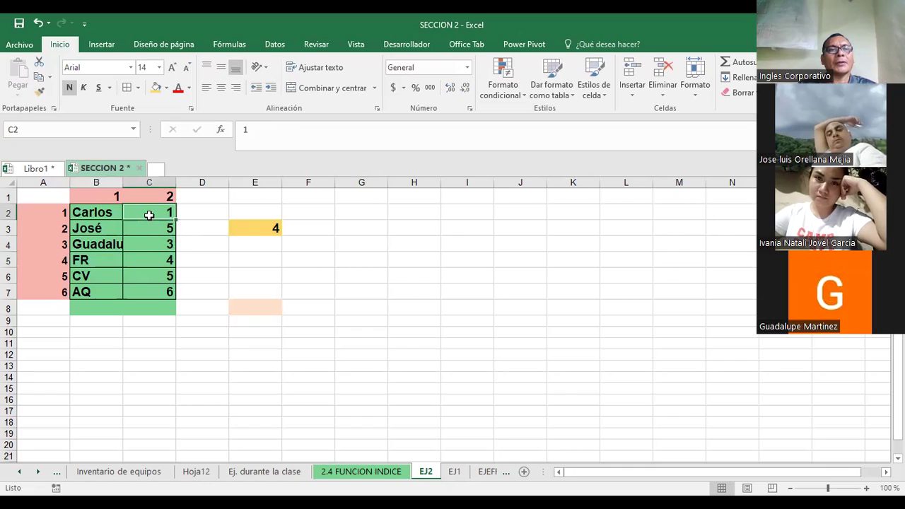
left_click(99, 199)
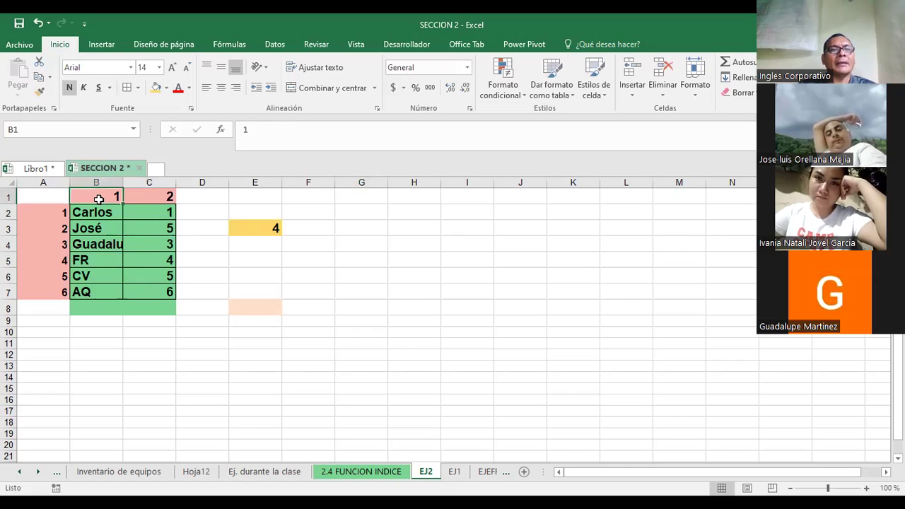
type("nomb")
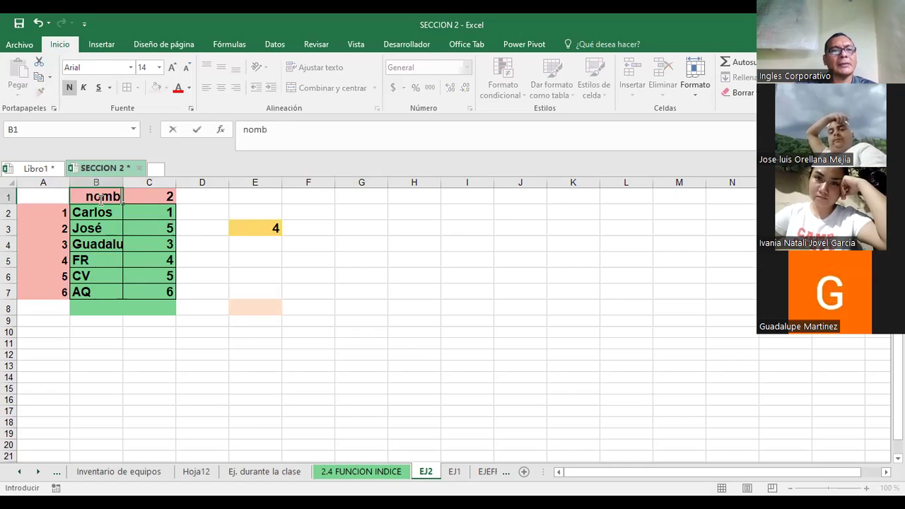
type("res")
key("Tab")
type("salarios")
key("Down")
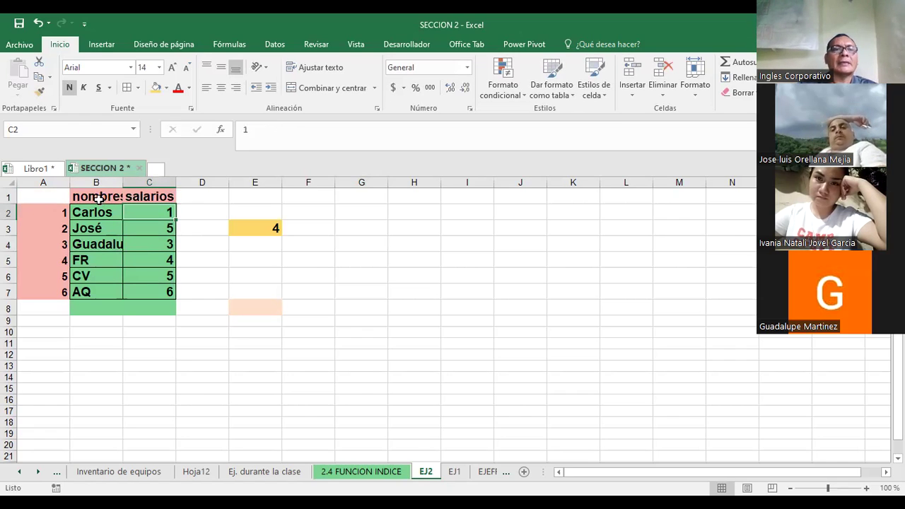
left_click(255, 226)
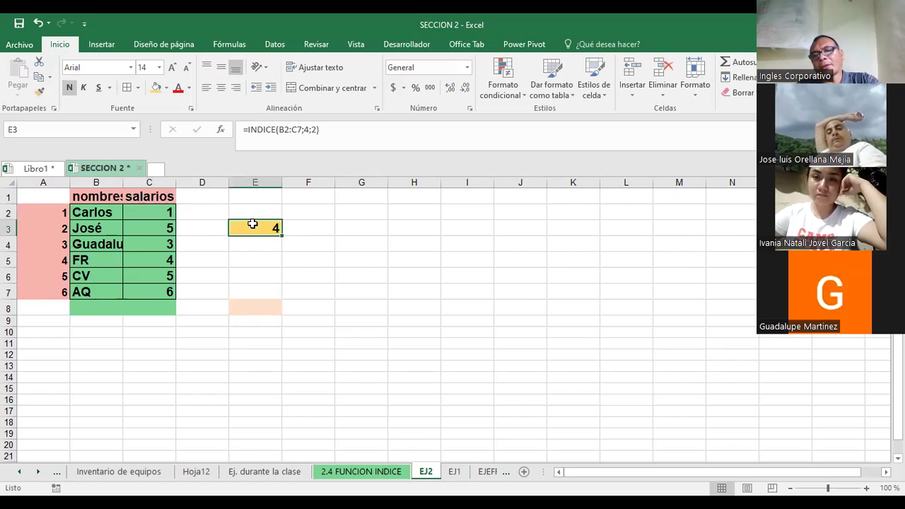
Step: Clear E3 and enter the headings Nombre in G3 and Salarios in H3
key("Delete")
left_click(348, 228)
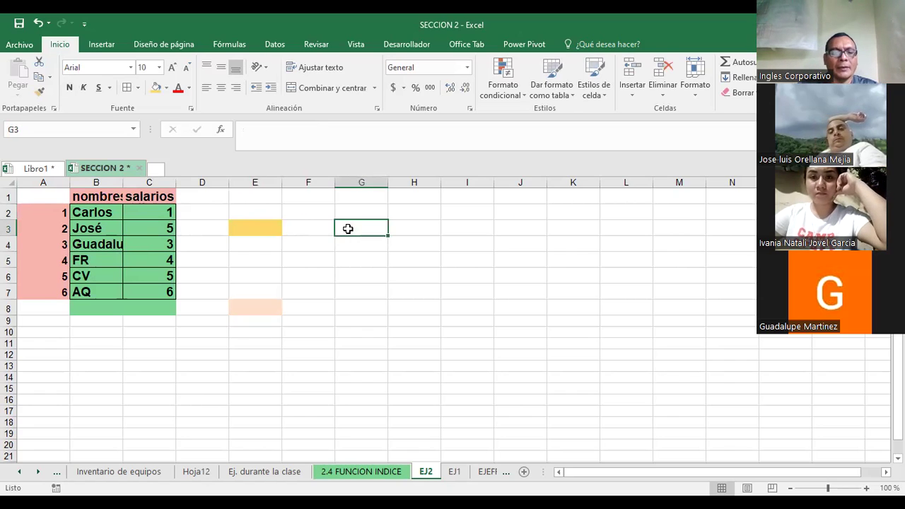
type("Nombres")
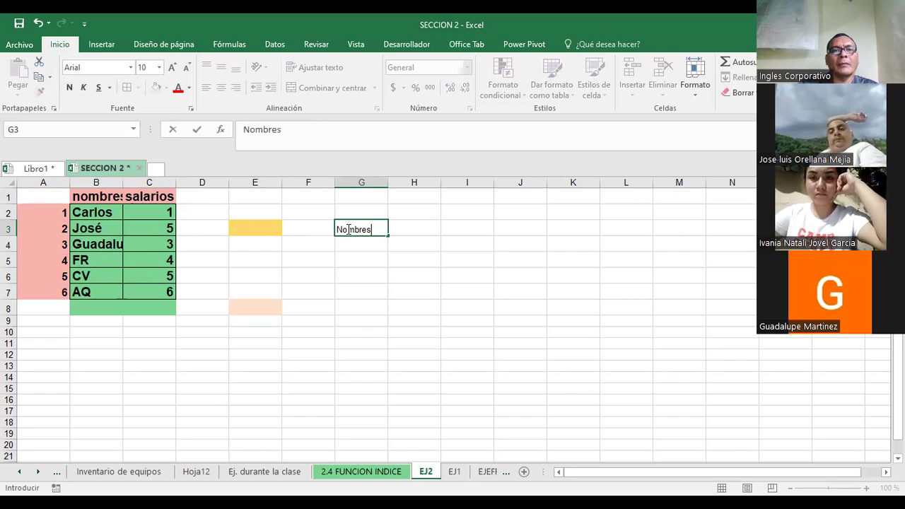
key("BackSpace")
key("Return")
left_click(348, 229)
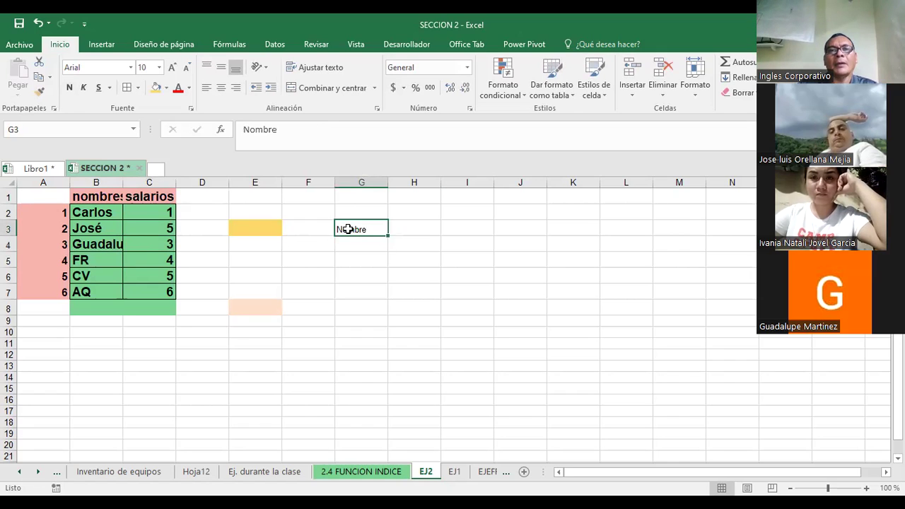
key("Right")
type("Salar")
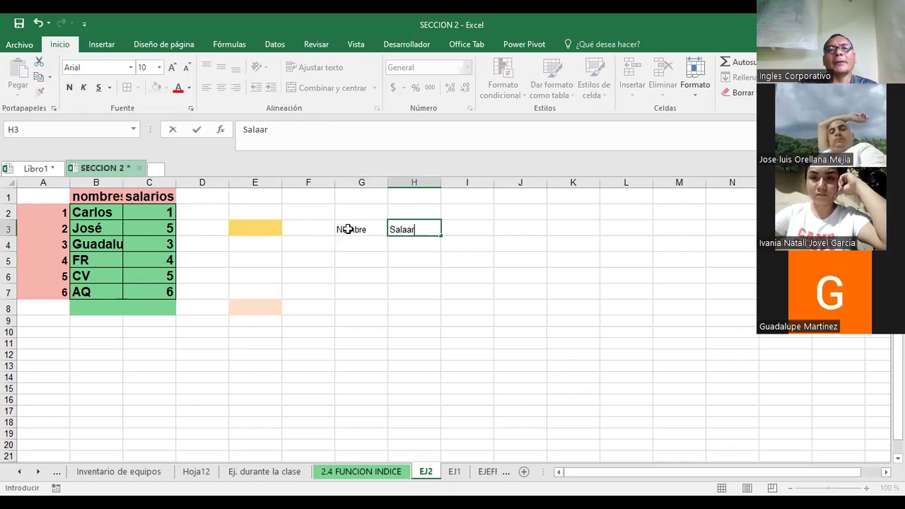
type("ios")
key("Return")
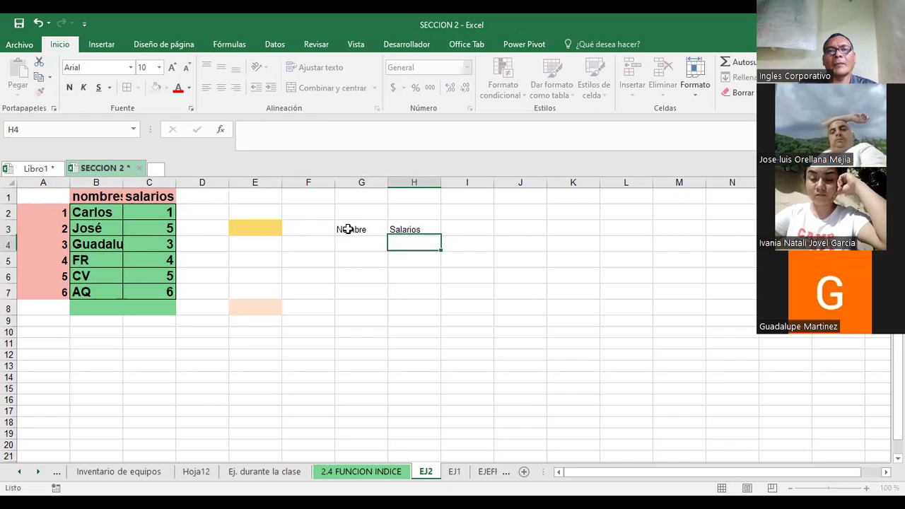
Step: Give G3:H3 a yellow fill and enlarge the heading text
left_click_drag(348, 229, 400, 229)
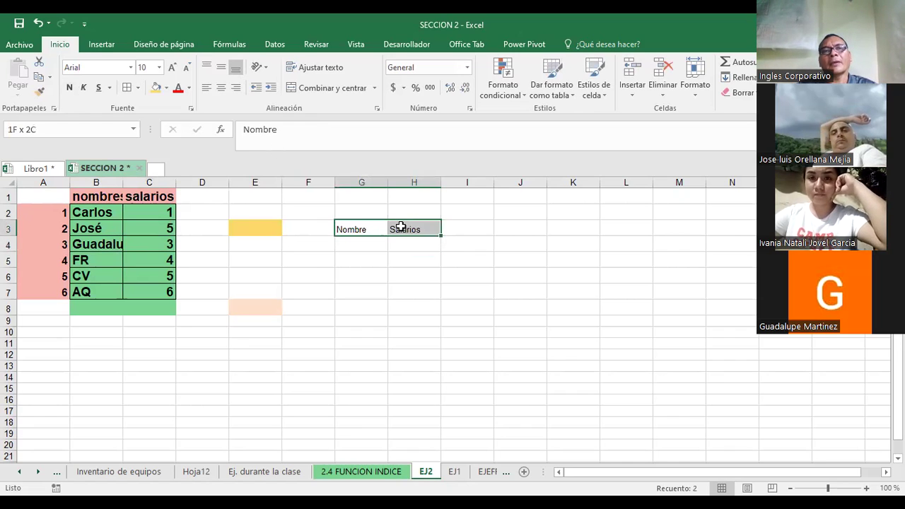
left_click(156, 88)
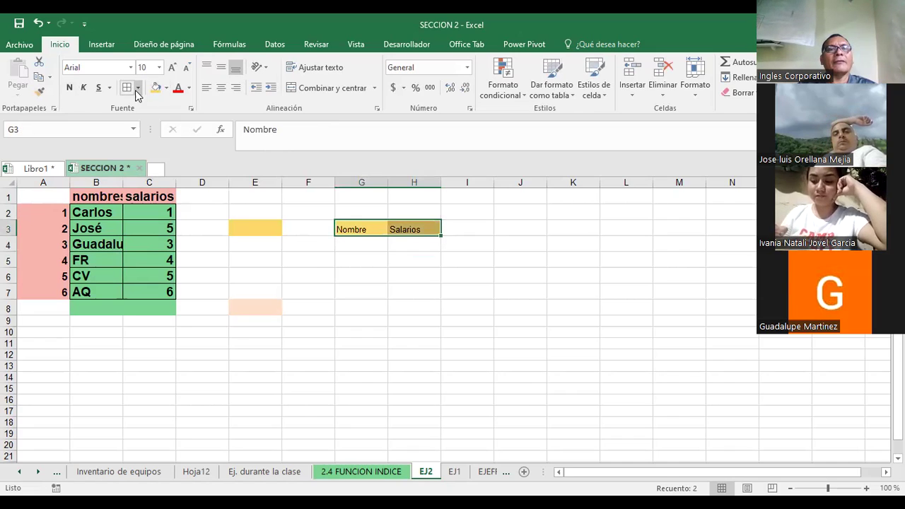
left_click(172, 67)
left_click(172, 67)
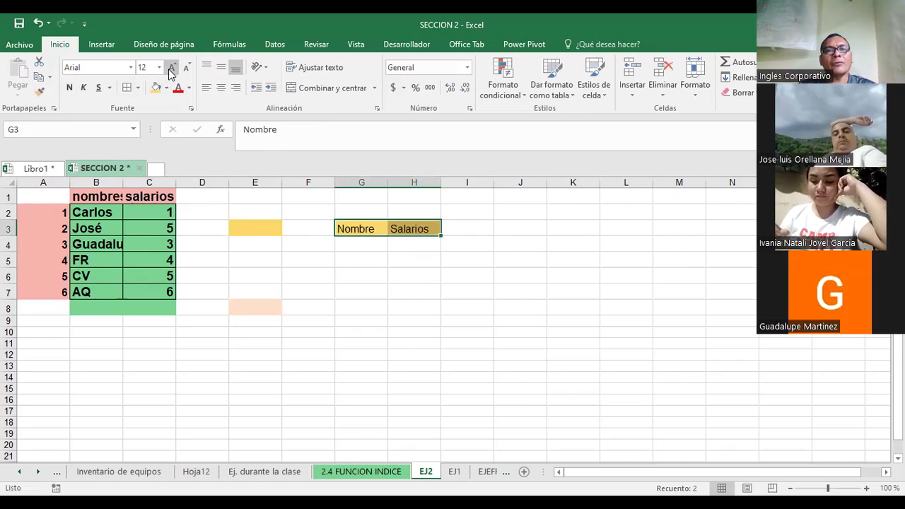
left_click(400, 263)
left_click(406, 242)
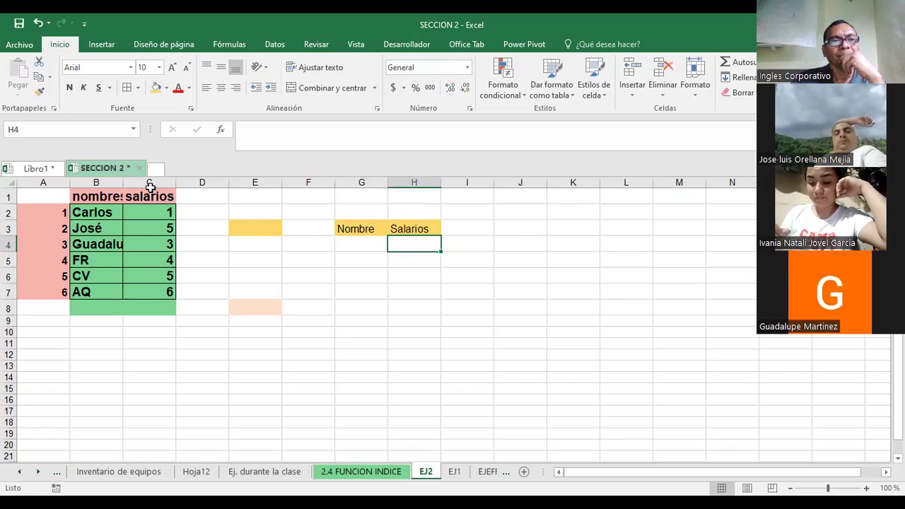
Step: Widen column B and overwrite B5, B6 and B7 with first names
left_click_drag(123, 184, 150, 185)
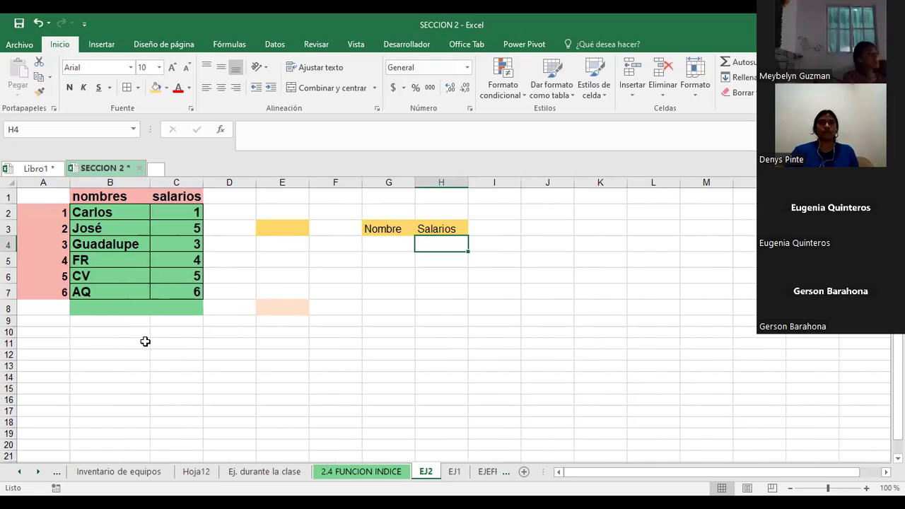
left_click(109, 259)
type("Gerson")
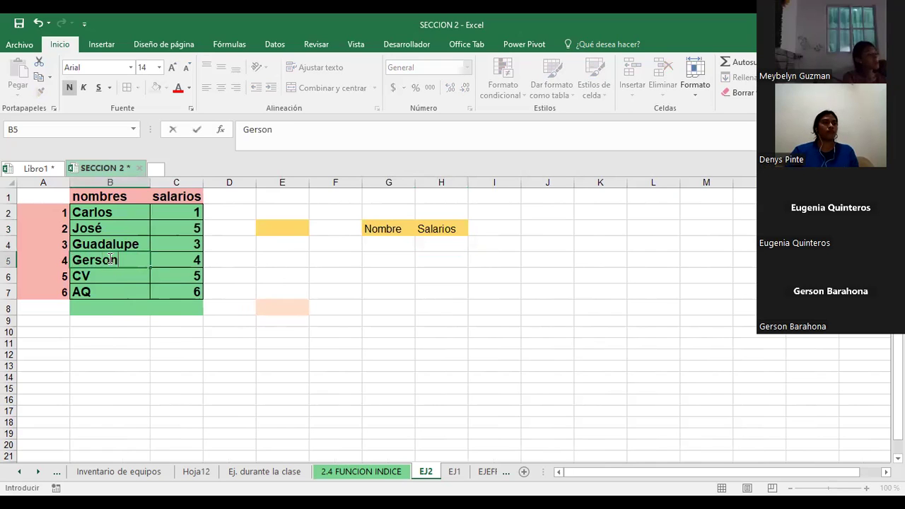
key("Return")
type("Laura")
key("Return")
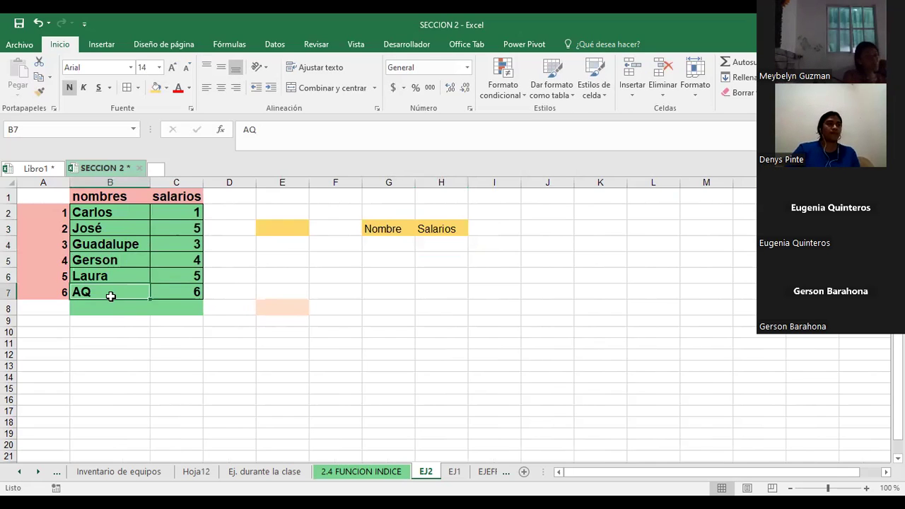
type("Eugen")
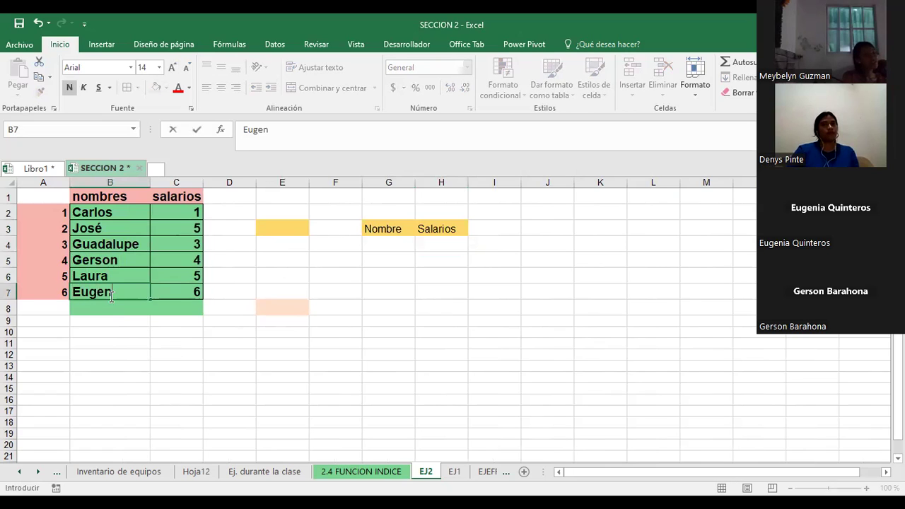
type("ia")
key("Return")
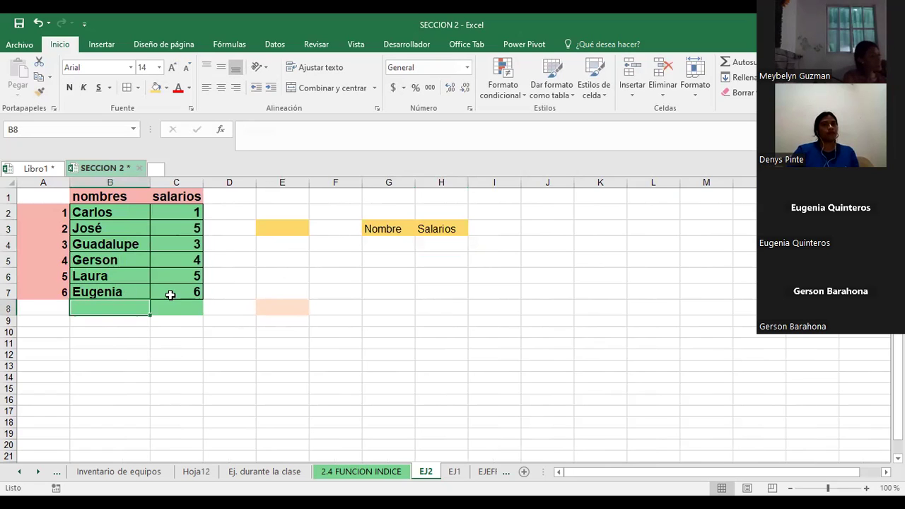
left_click(275, 271)
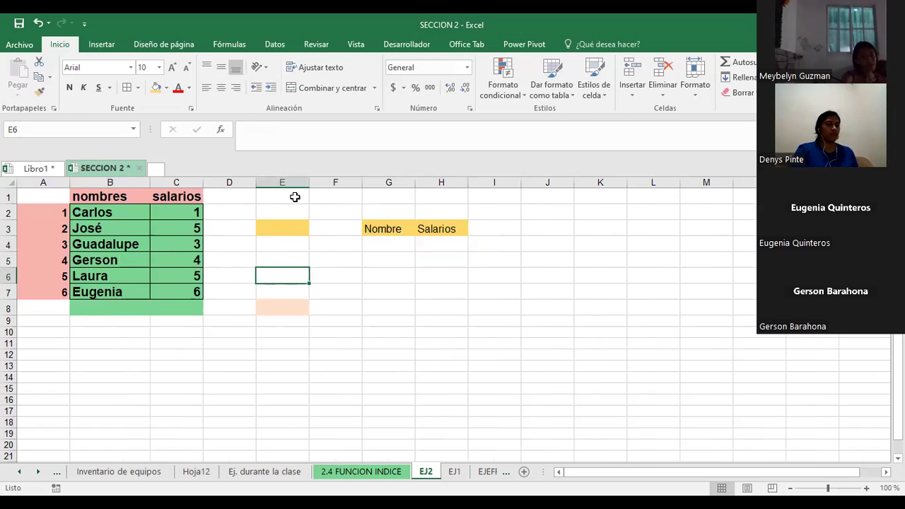
Step: Enter salaries 568, 478, 589, 741, 589 and 3657 in C2:C7
left_click(179, 215)
type("568")
key("Return")
type("478")
key("Return")
type("589")
key("Return")
type("741")
key("Return")
type("589")
key("Return")
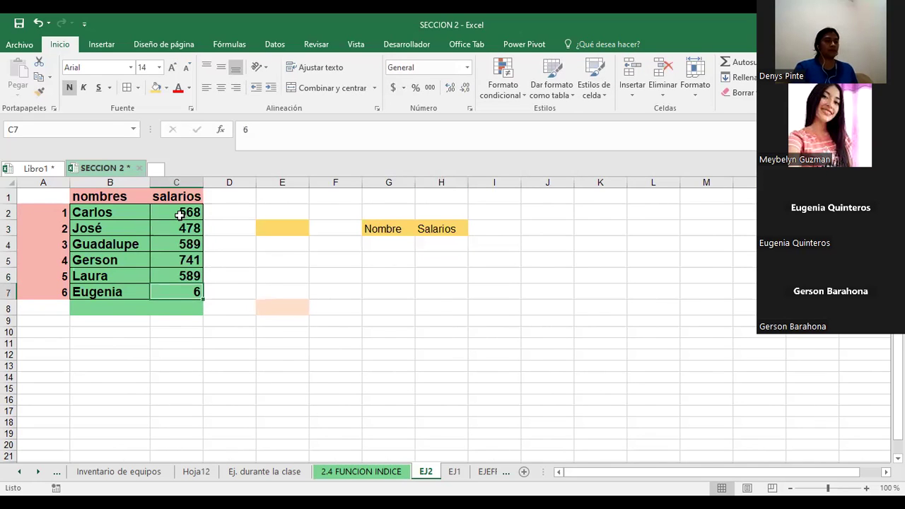
type("3657")
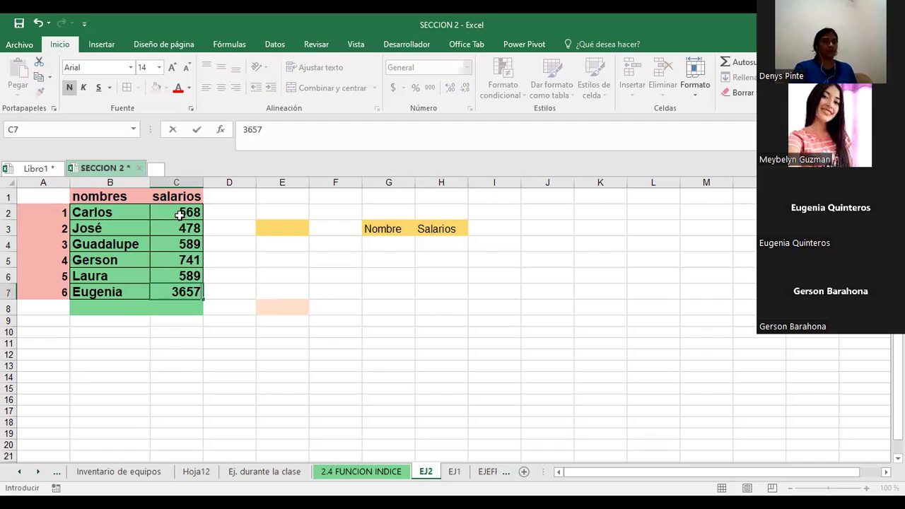
key("Return")
Step: Format C2:C7 as dollar currency with two decimals
left_click(179, 215)
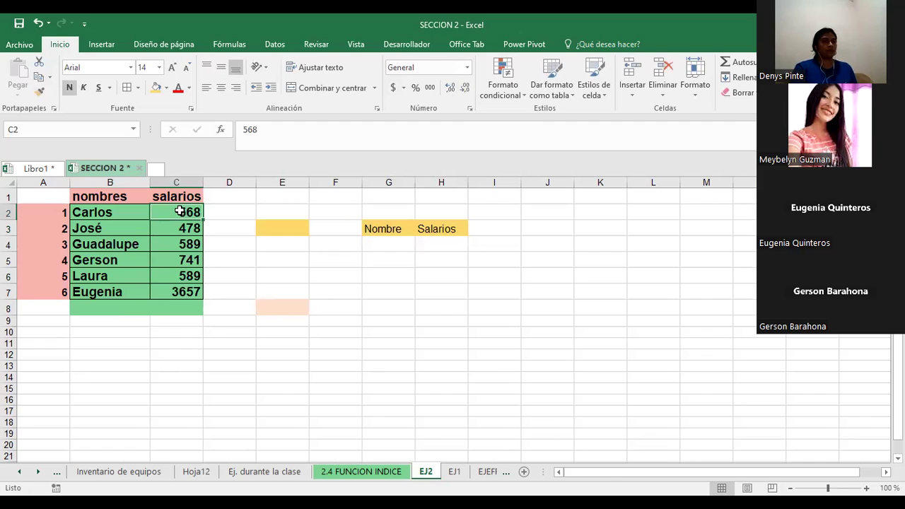
left_click_drag(180, 212, 185, 291)
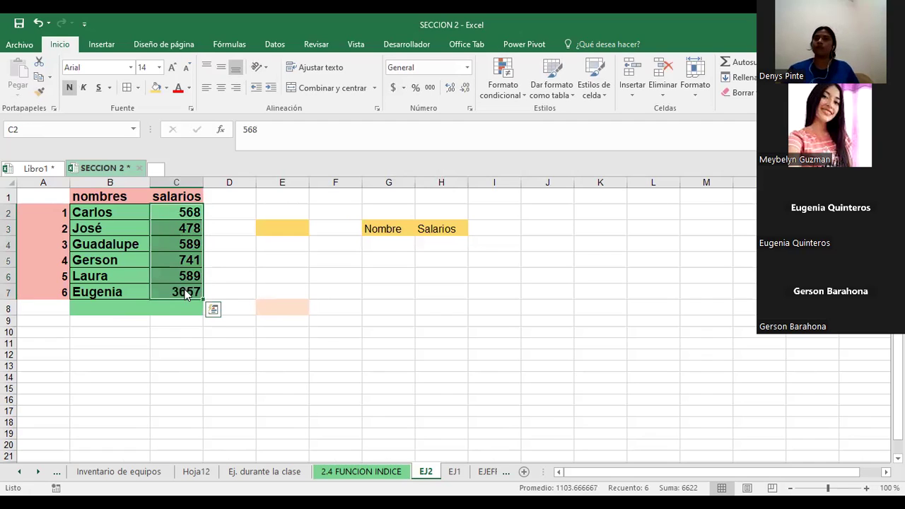
right_click(186, 295)
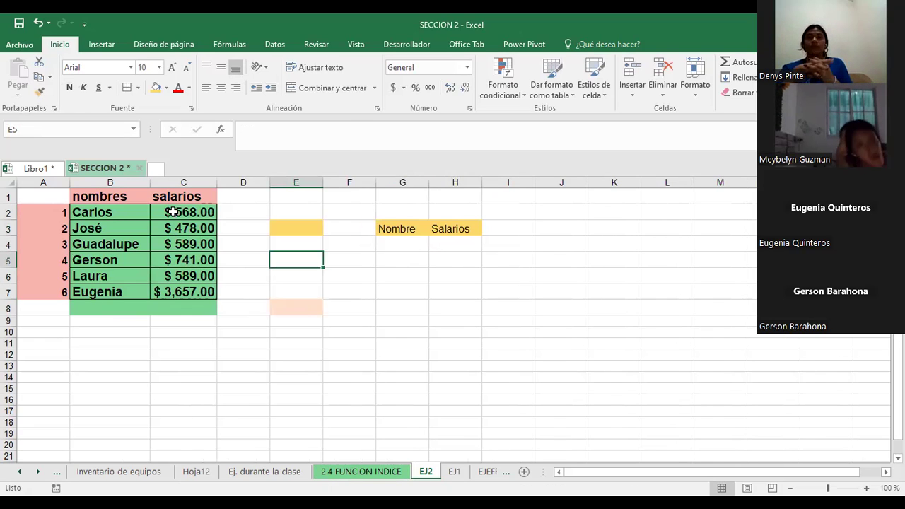
left_click_drag(172, 212, 184, 290)
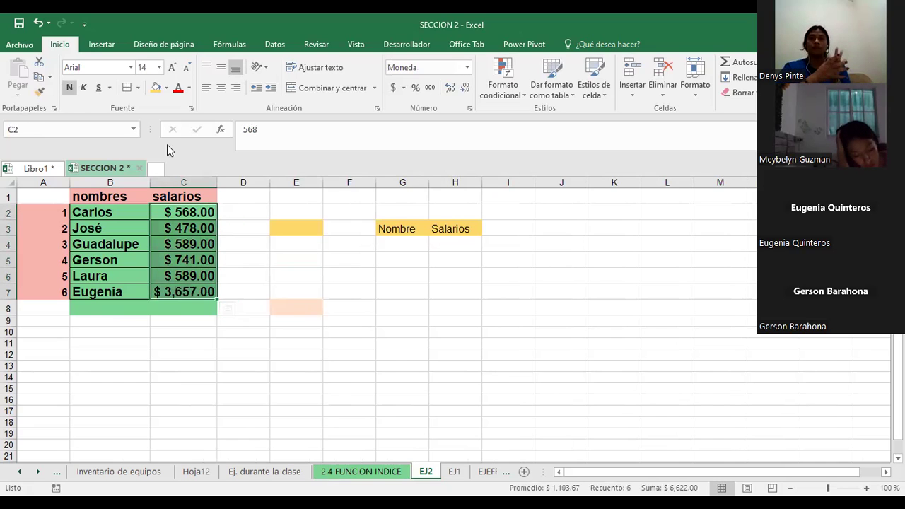
left_click(335, 271)
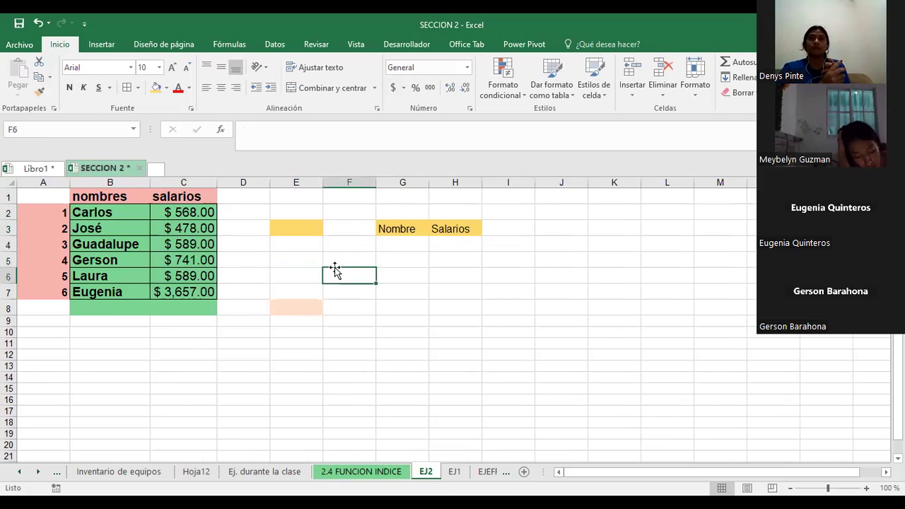
left_click(500, 282)
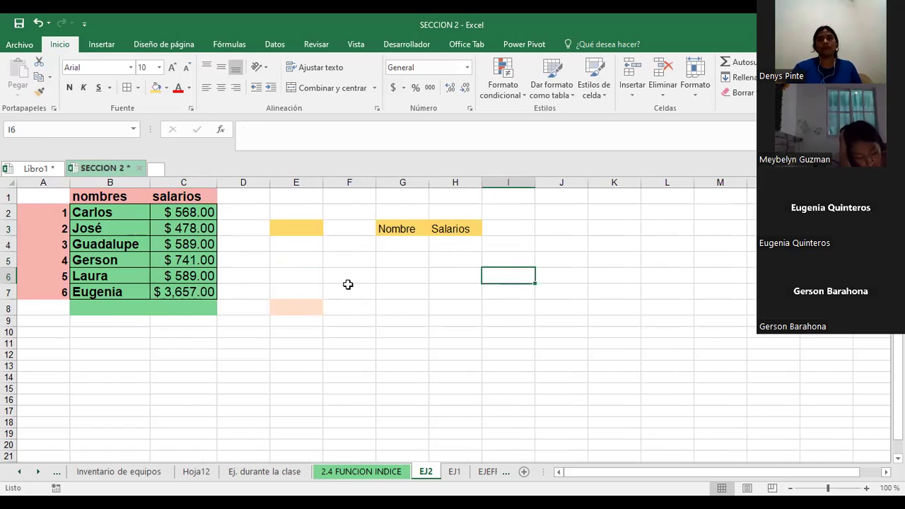
left_click(443, 246)
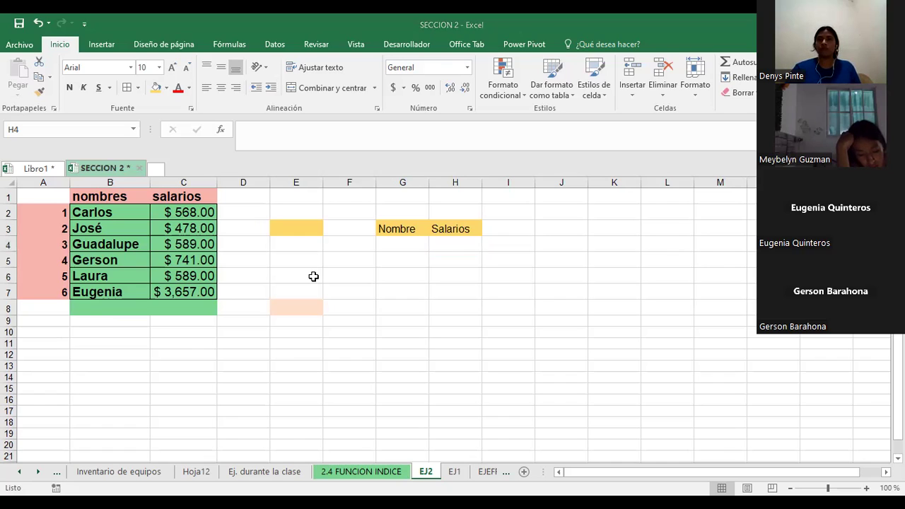
left_click(454, 243)
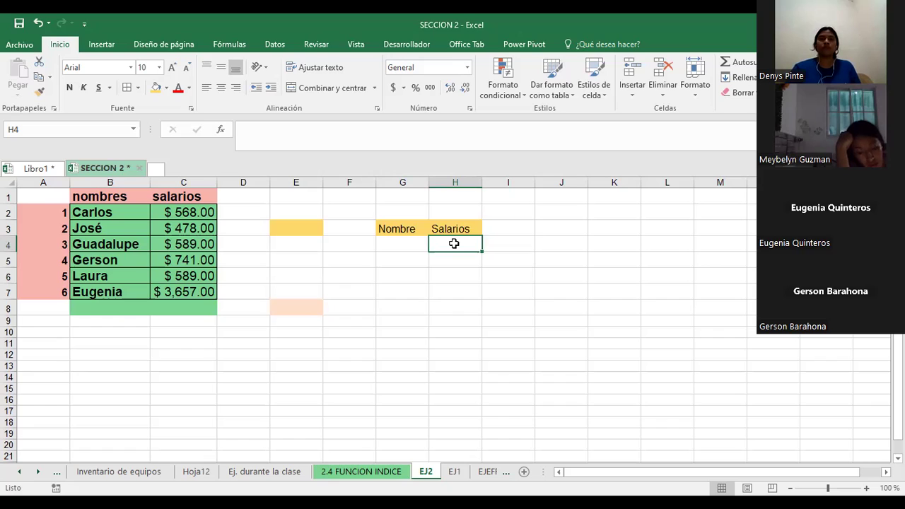
Step: Enter =INDICE(B2:C7;3;2) in H4, returning 589
type("=")
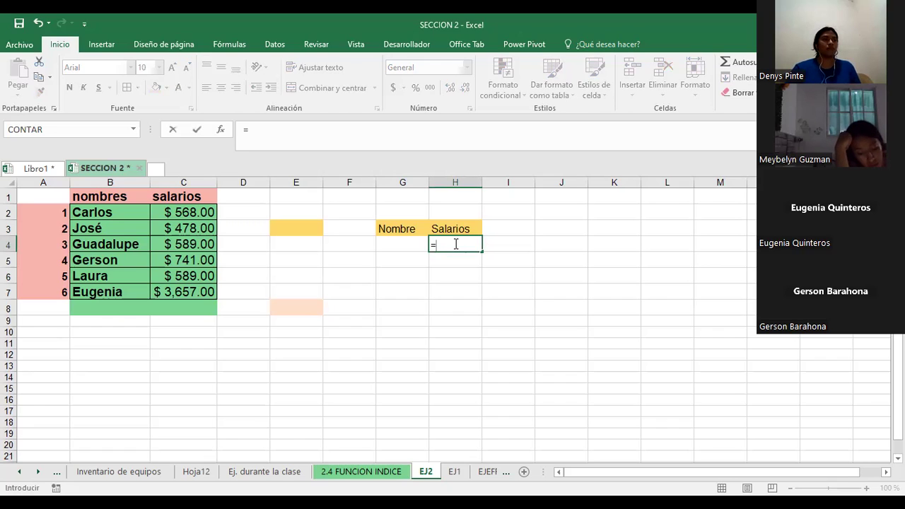
type("indice")
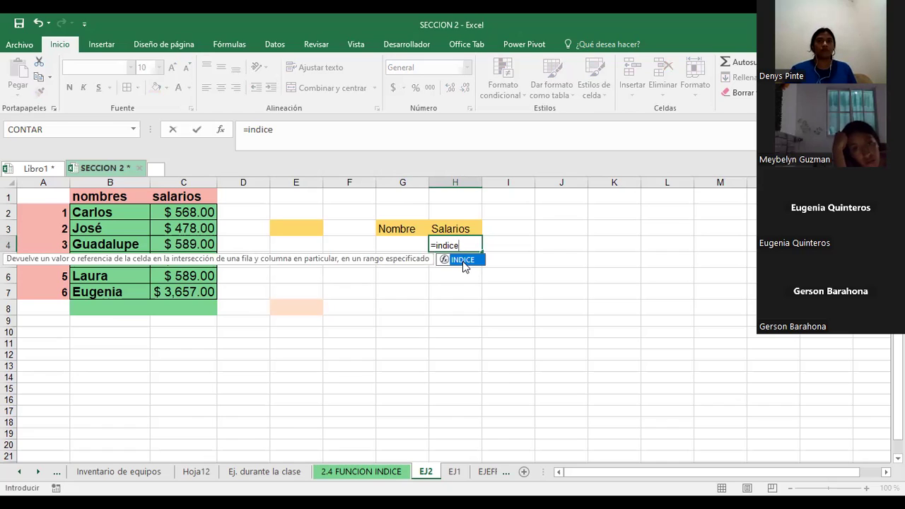
left_click(222, 130)
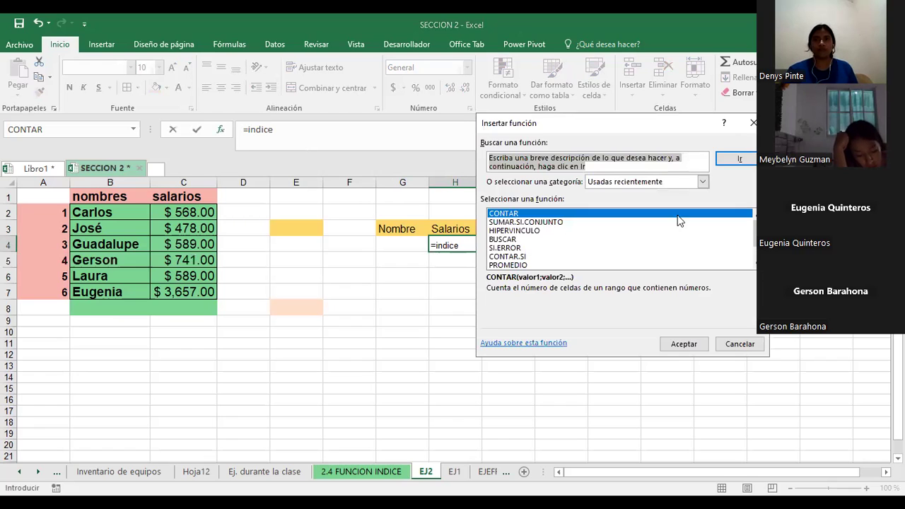
key("Escape")
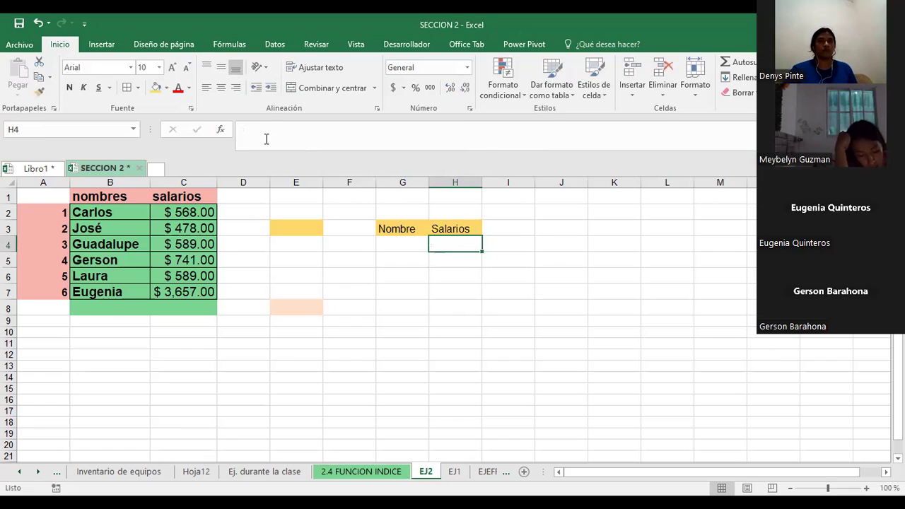
type("=")
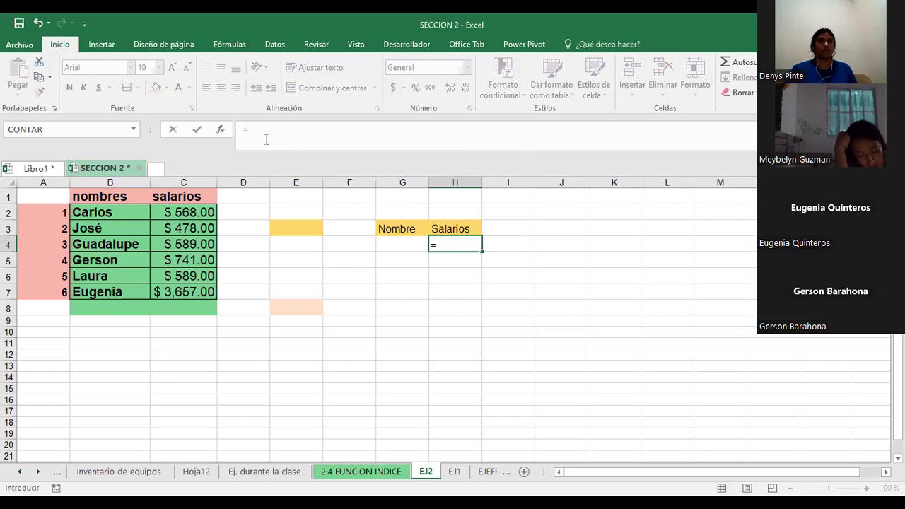
type("INDICE")
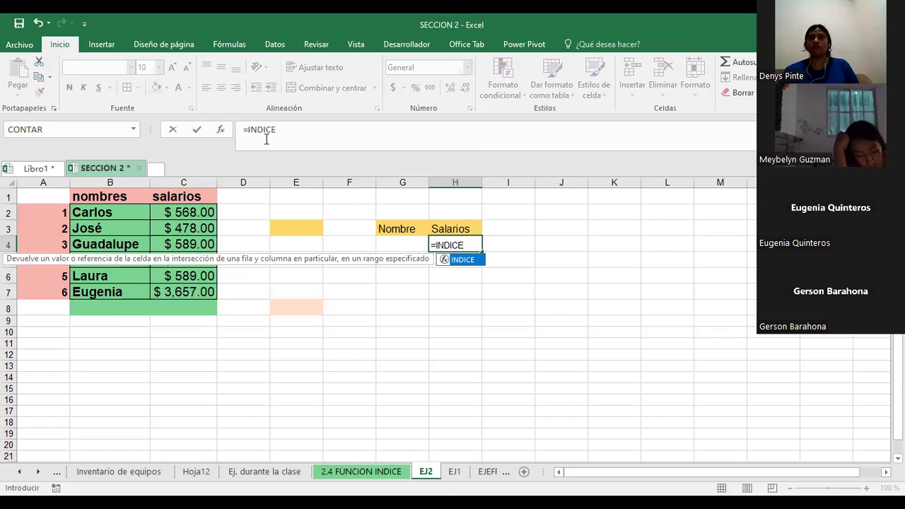
type("(")
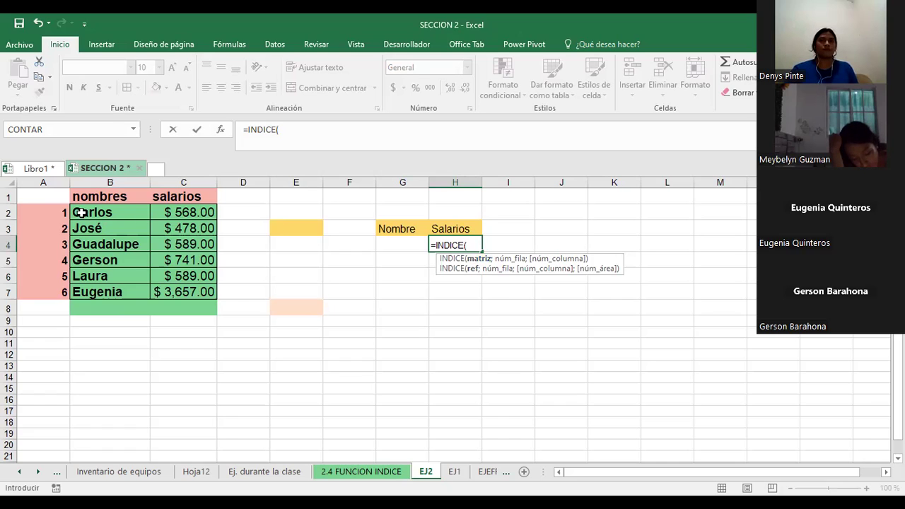
left_click(126, 218)
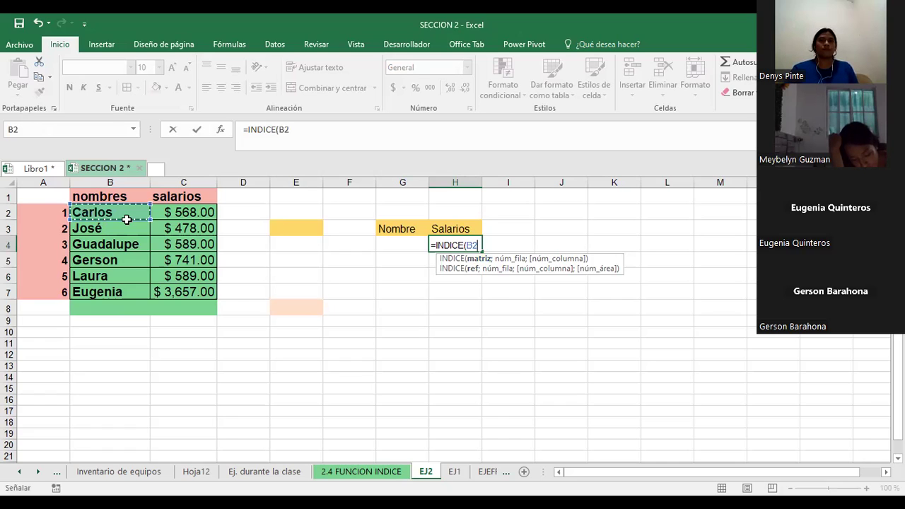
left_click(183, 287, "shift")
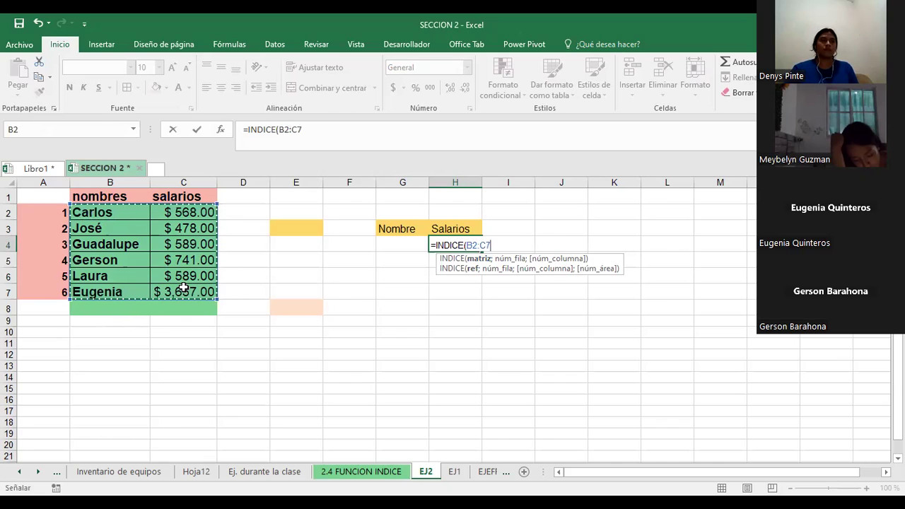
type(";")
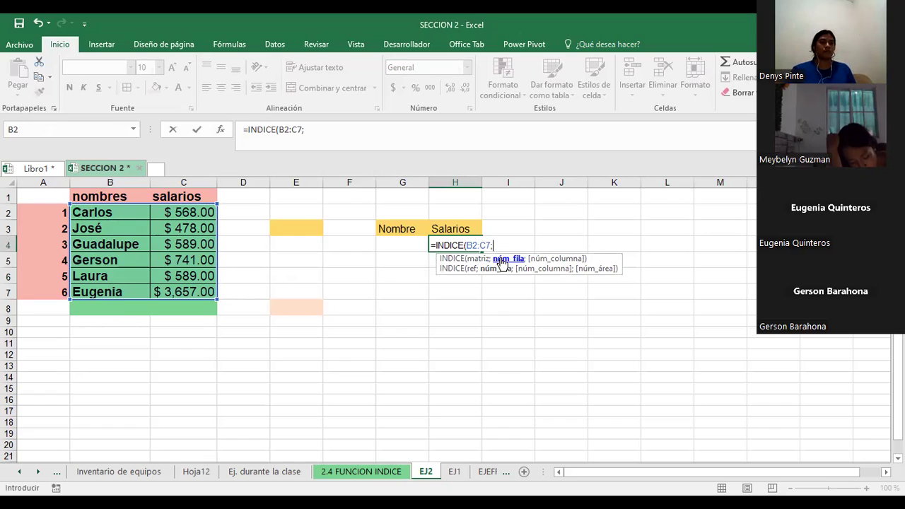
type("3")
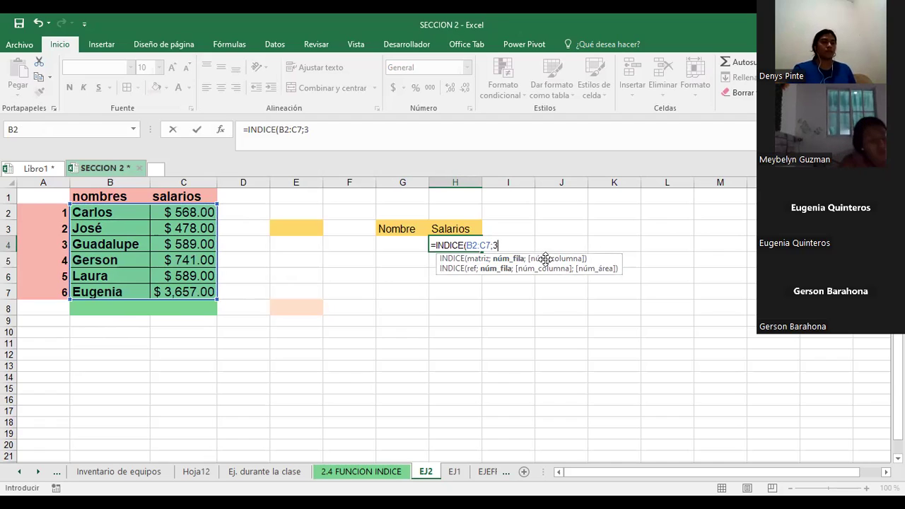
type(";")
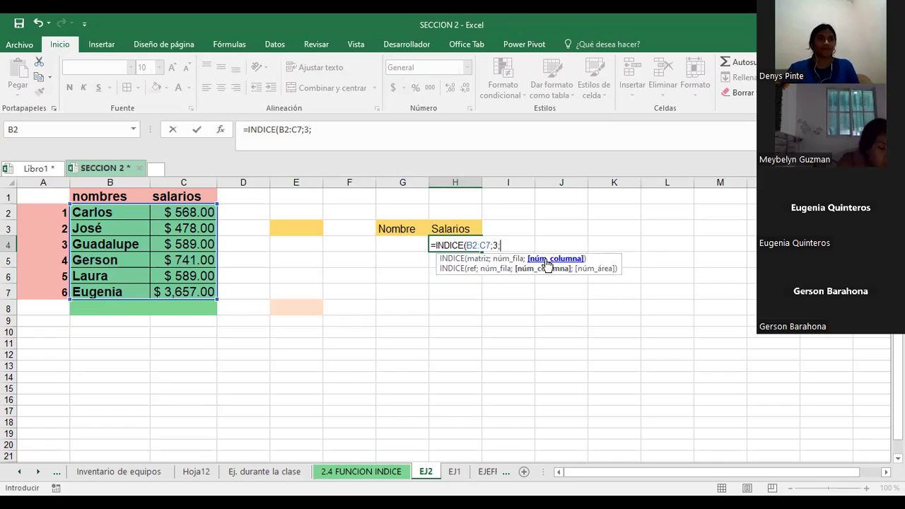
type("2")
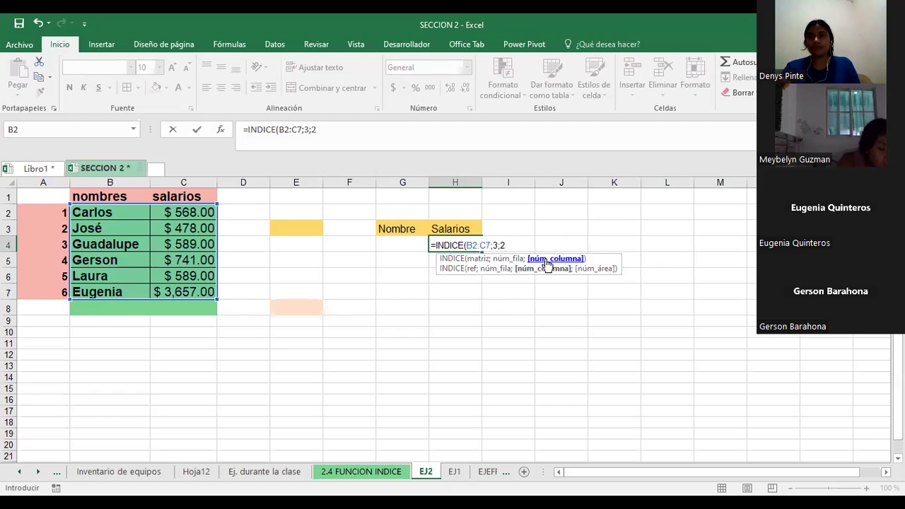
type(")")
key("Return")
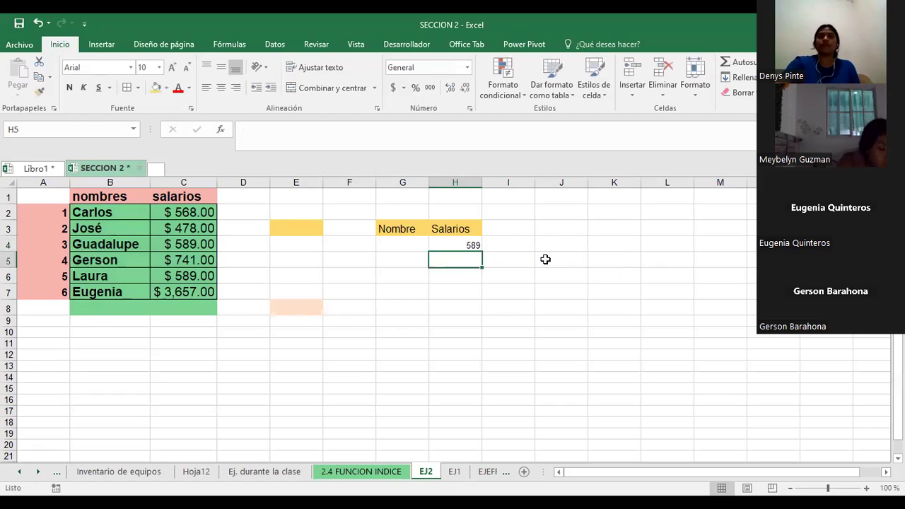
Step: Enlarge H4's font and format it as Moneda, showing $ 589.00
left_click(460, 243)
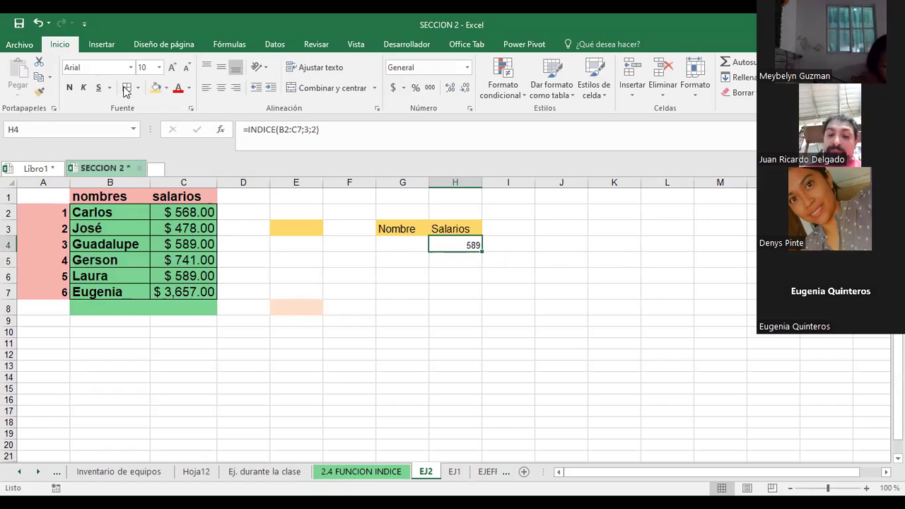
left_click(171, 68)
left_click(171, 68)
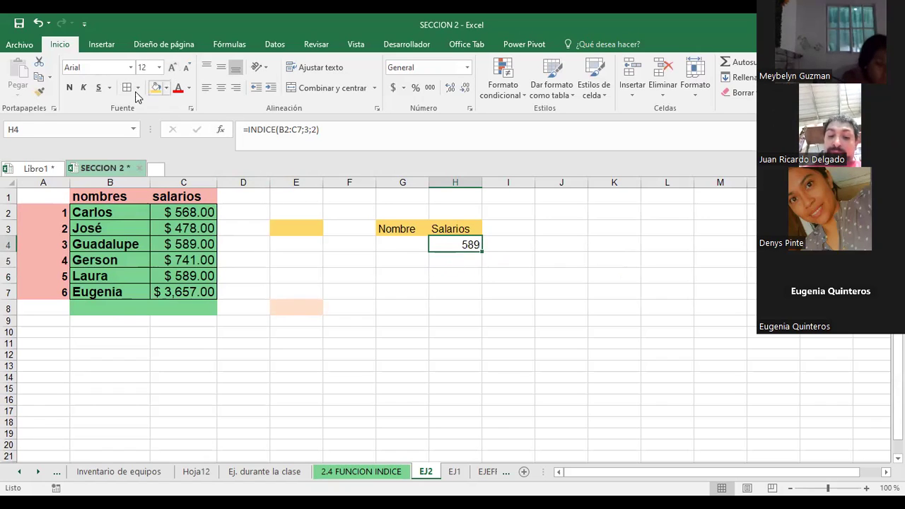
right_click(452, 245)
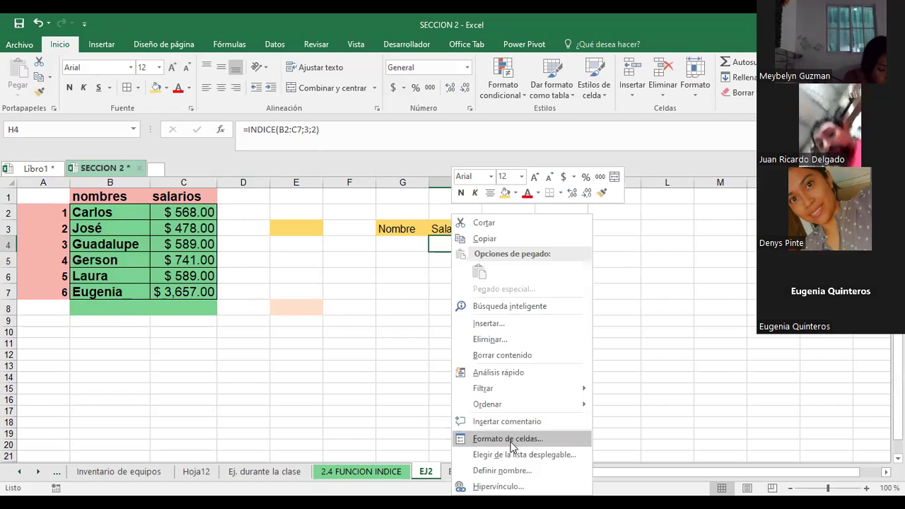
left_click(508, 439)
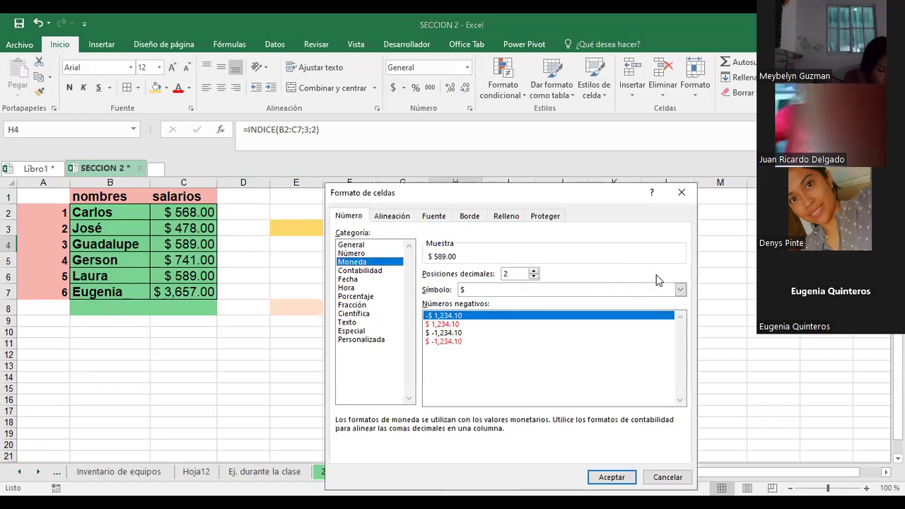
left_click(607, 476)
left_click(554, 288)
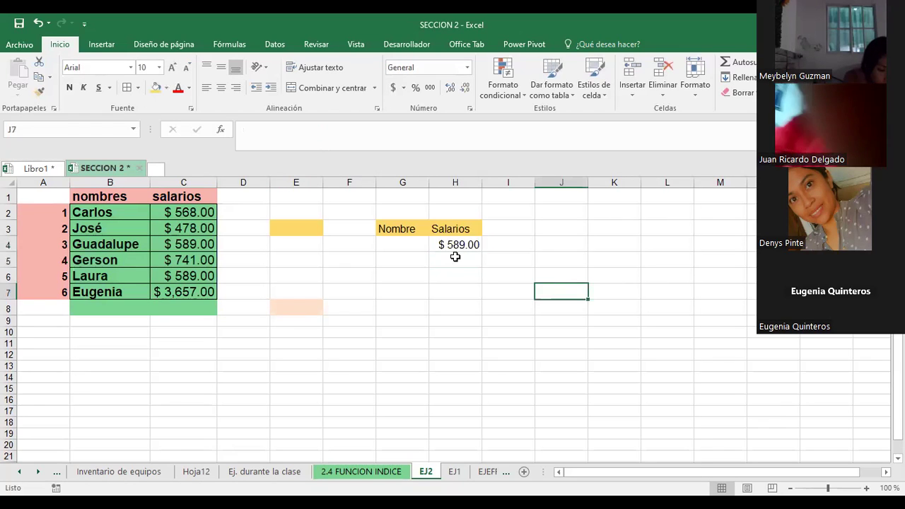
left_click(455, 248)
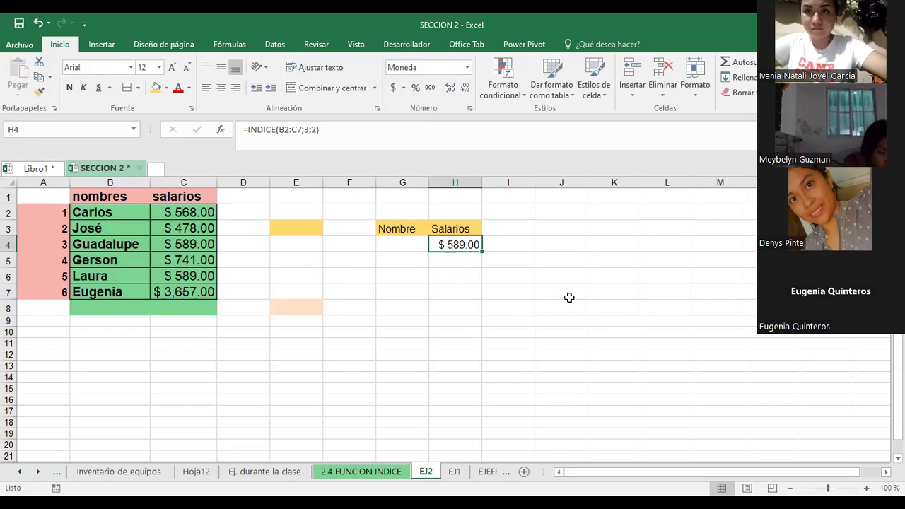
Step: Overwrite the B1 header with Nombre, correcting the mistyped entry
left_click(126, 201)
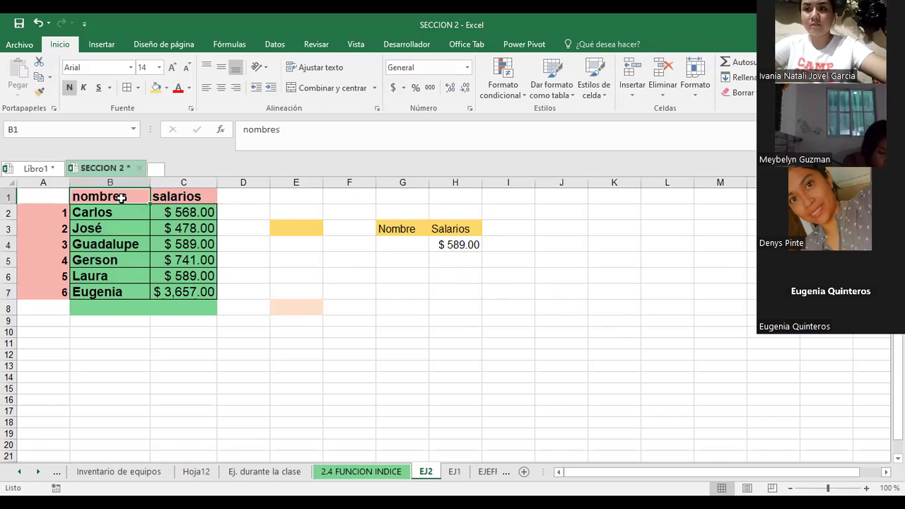
type("nOMBRE")
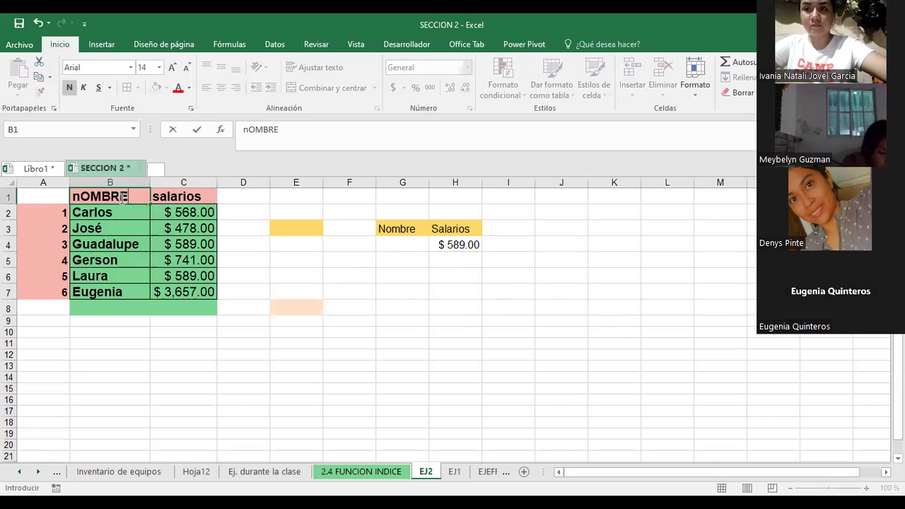
key("BackSpace")
key("BackSpace")
key("BackSpace")
key("BackSpace")
key("BackSpace")
key("BackSpace")
type("Nombre")
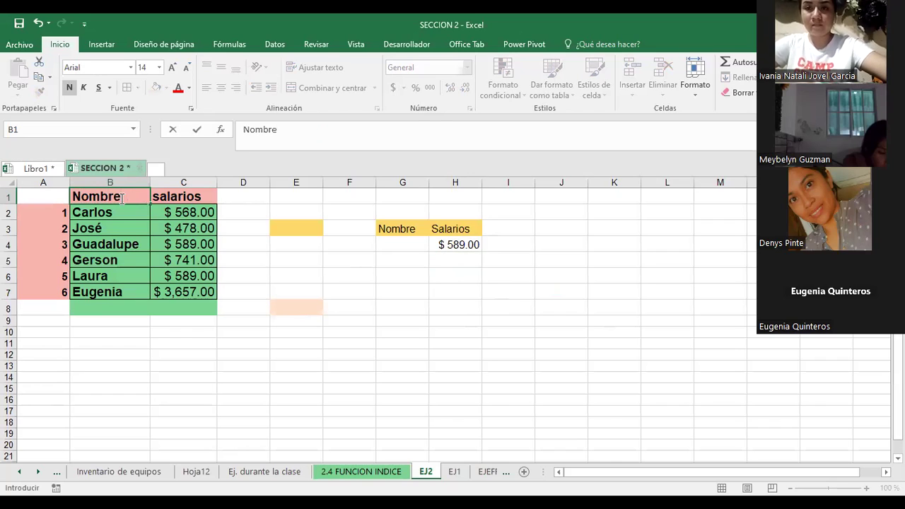
key("Return")
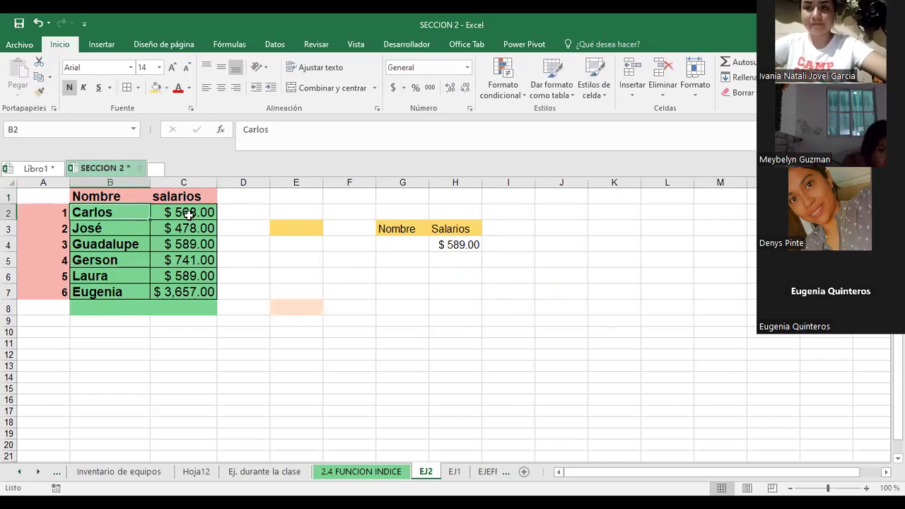
left_click(448, 246)
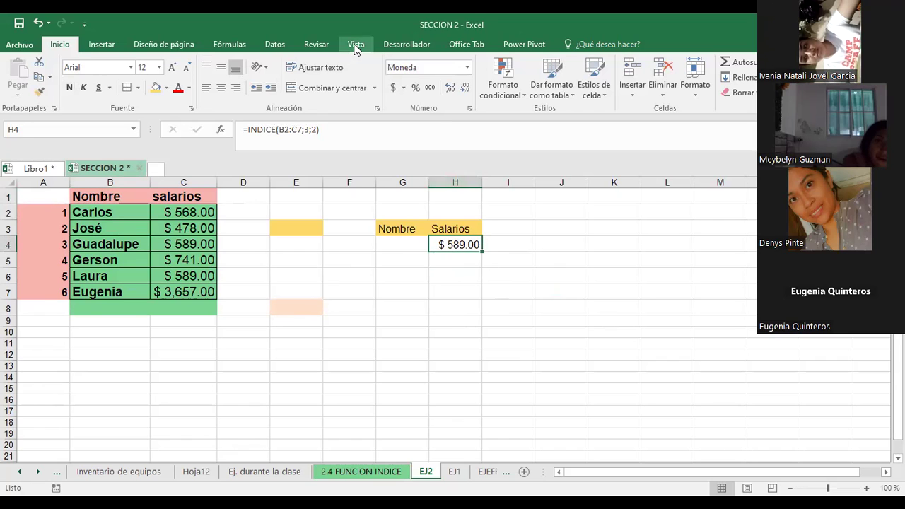
Step: Trace the precedents of H4's INDICE formula, showing an arrow from B2:C7
left_click(417, 46)
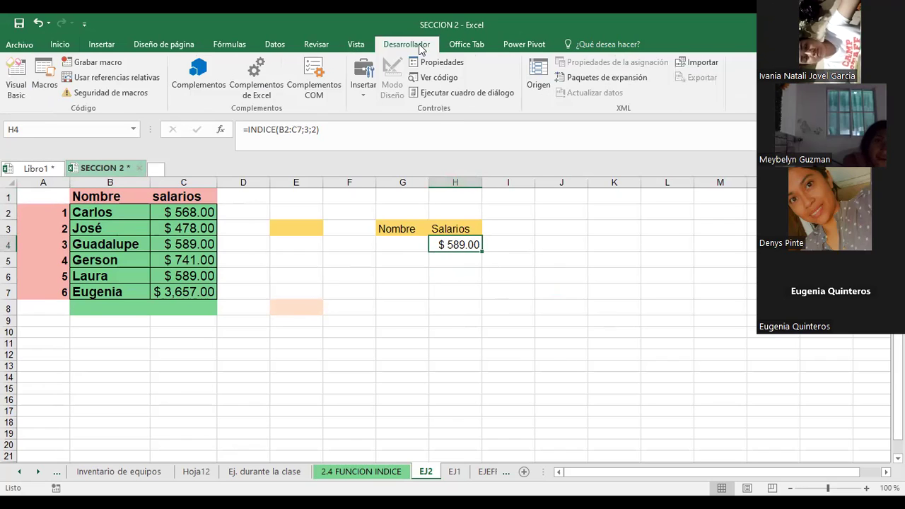
left_click(313, 46)
left_click(268, 46)
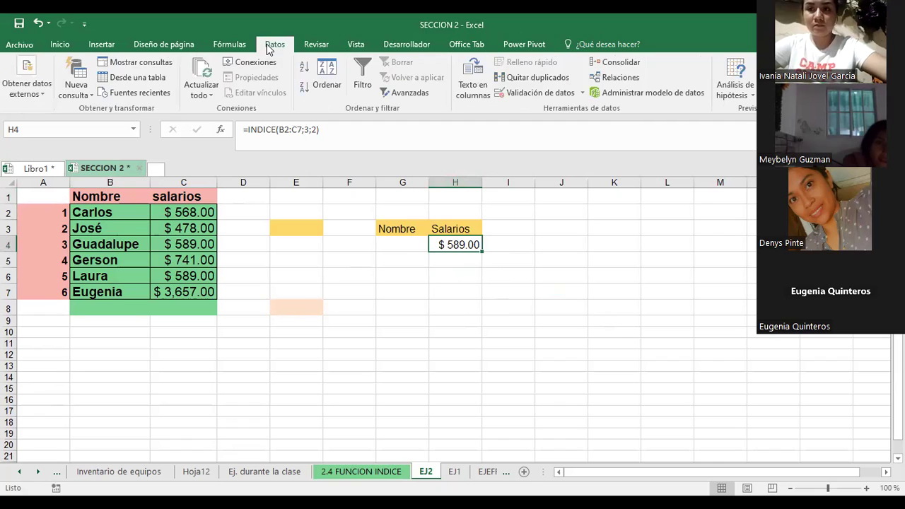
left_click(230, 44)
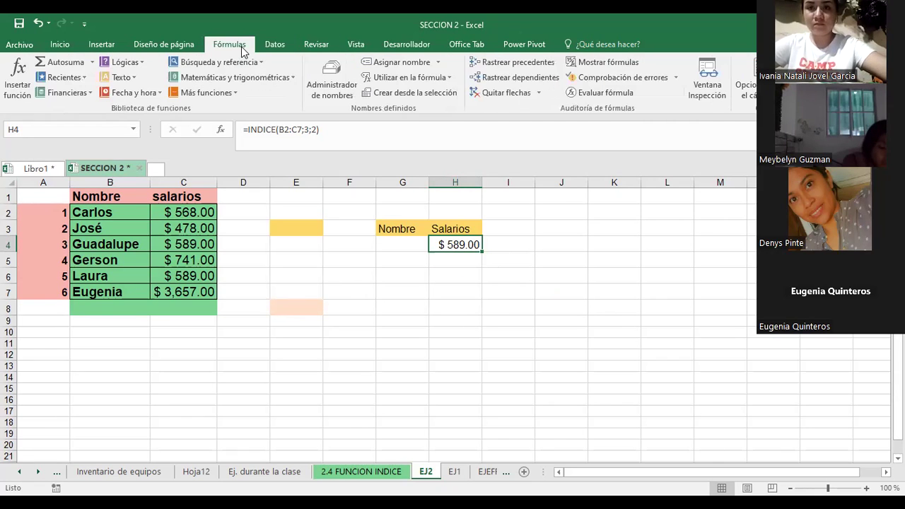
left_click(534, 61)
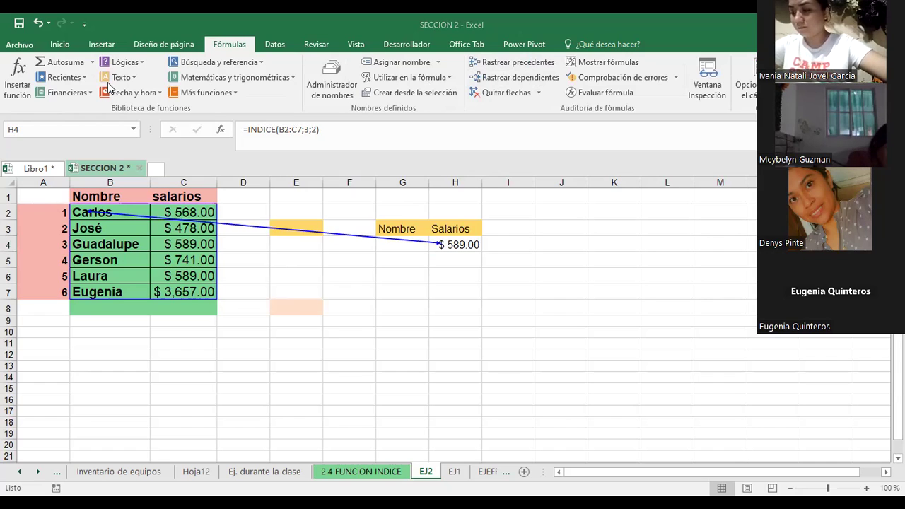
Step: Jump to the B2:C7 source range and back, then select G4
double_click(409, 242)
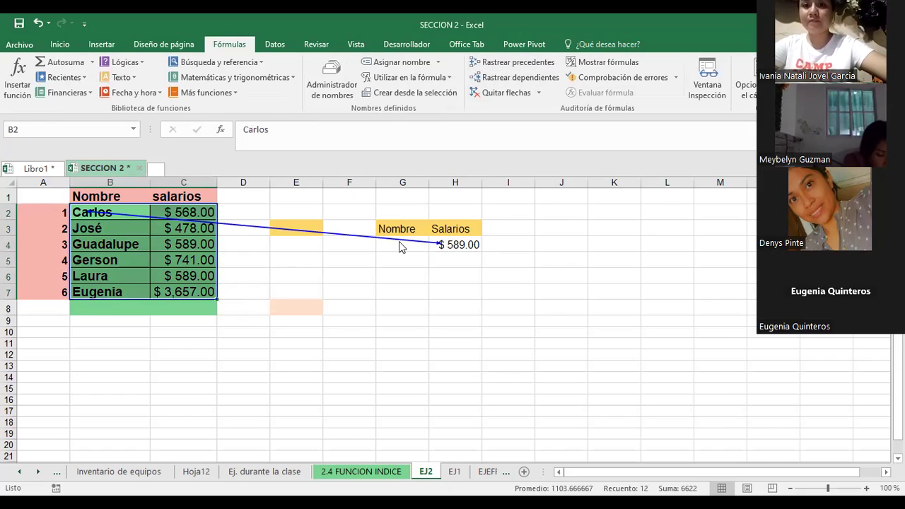
double_click(399, 241)
left_click(391, 249)
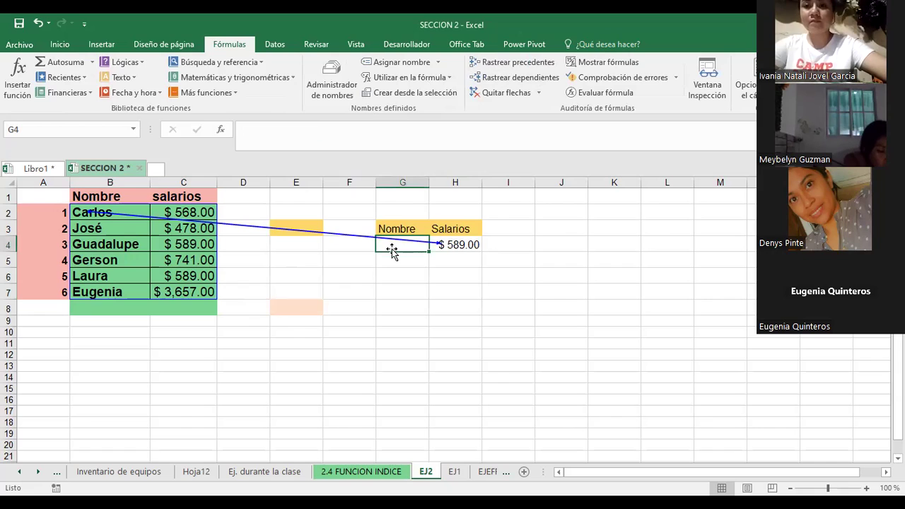
Step: Enter =INDICE(B2:C7;3;1) in G4 so it returns Guadalupe
type("=")
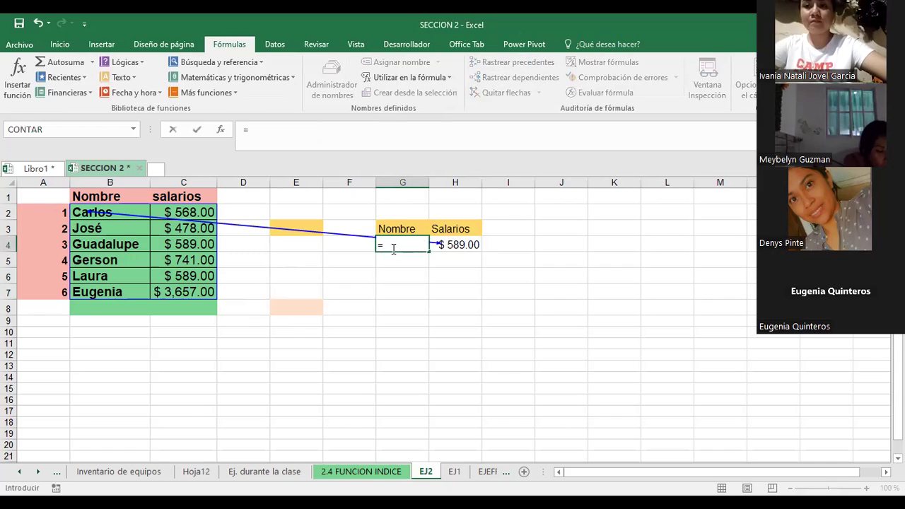
type("indice")
key("BackSpace")
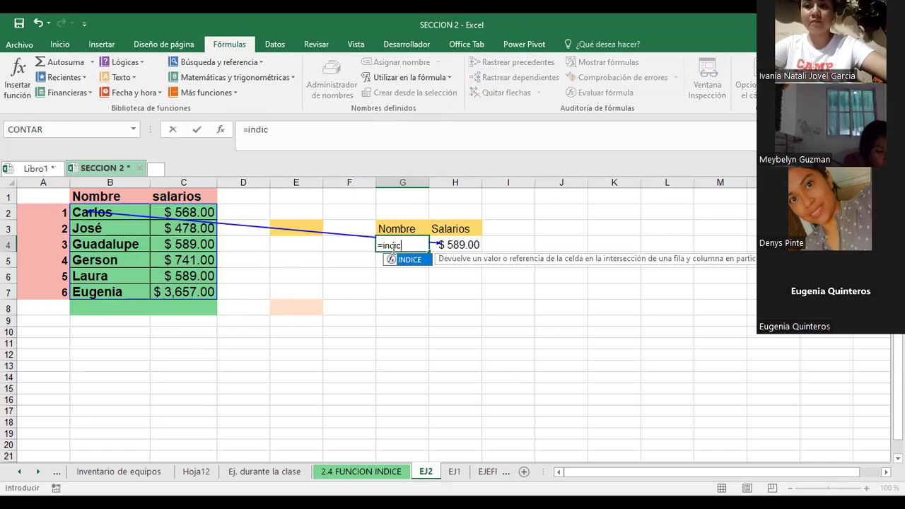
key("BackSpace")
key("BackSpace")
key("BackSpace")
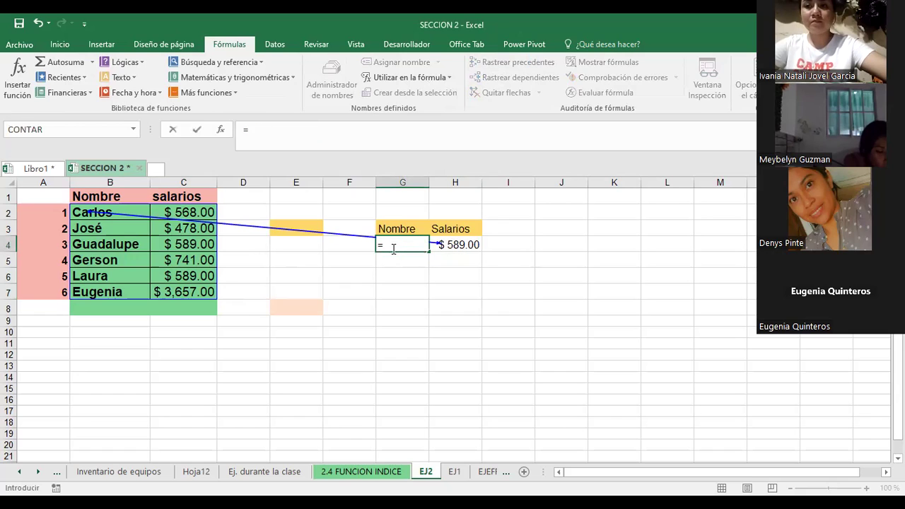
type("INDICE")
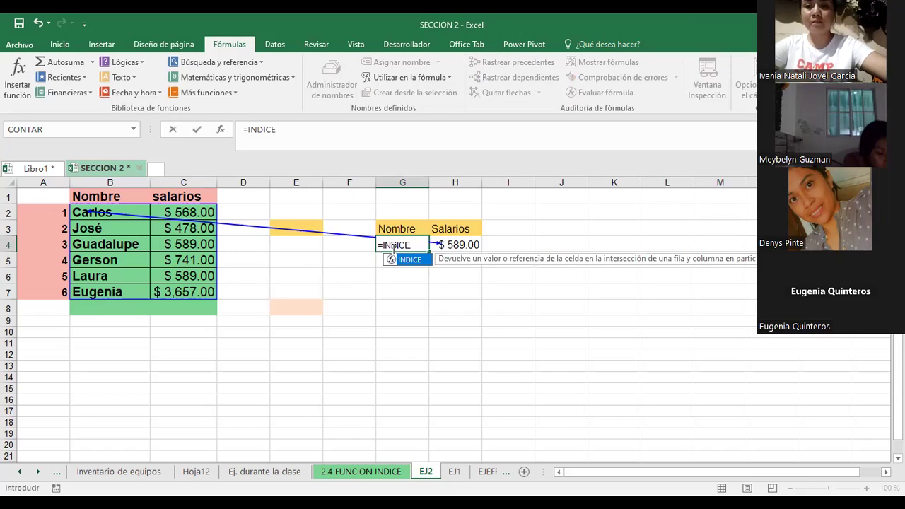
type("(")
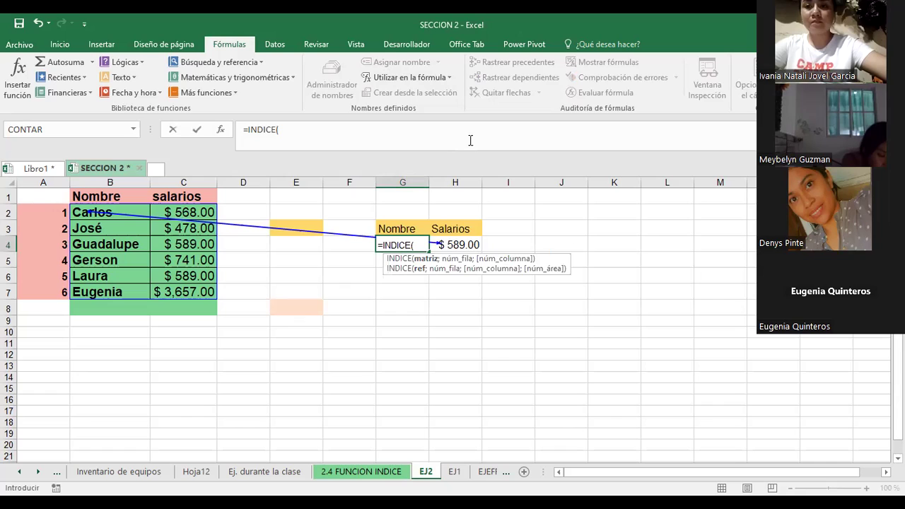
left_click(91, 212)
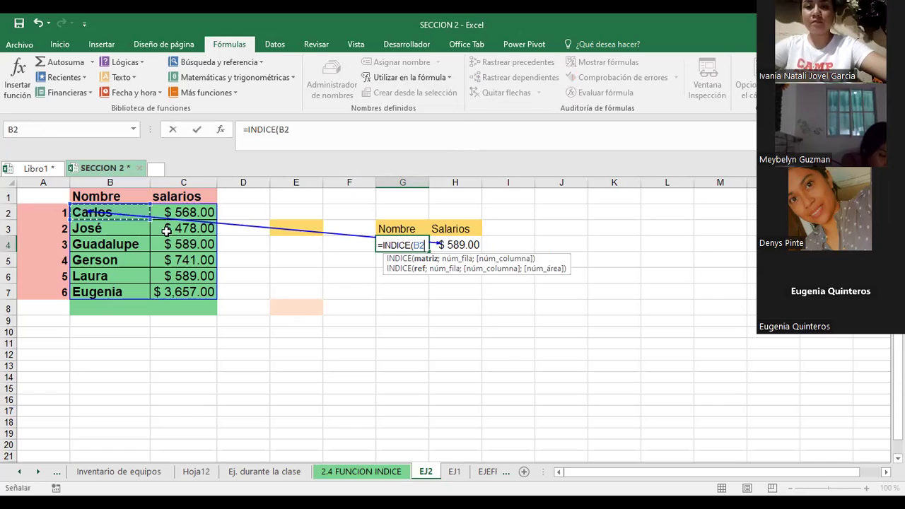
left_click(185, 285, "shift")
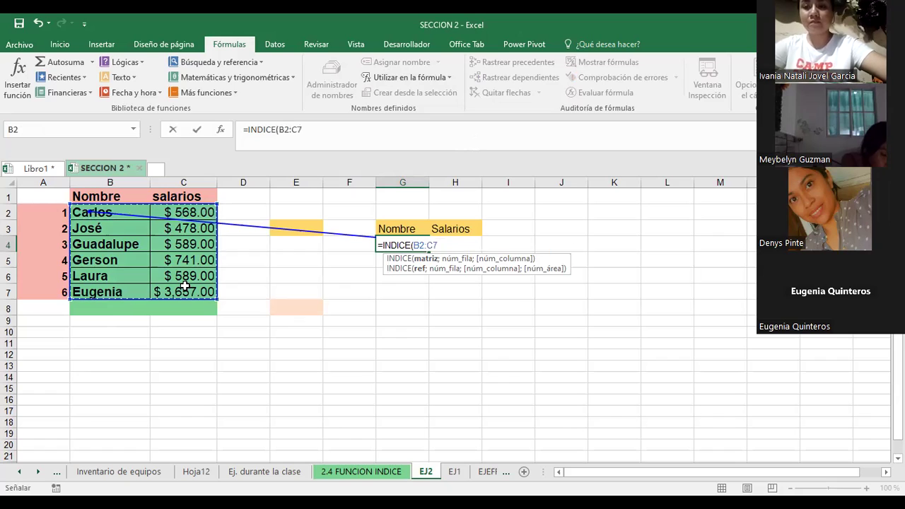
type(";")
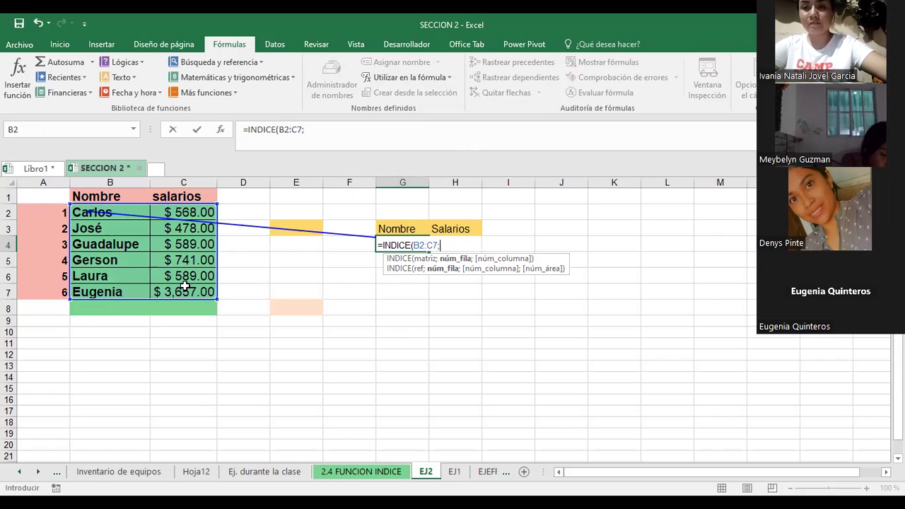
type("3")
type(";1")
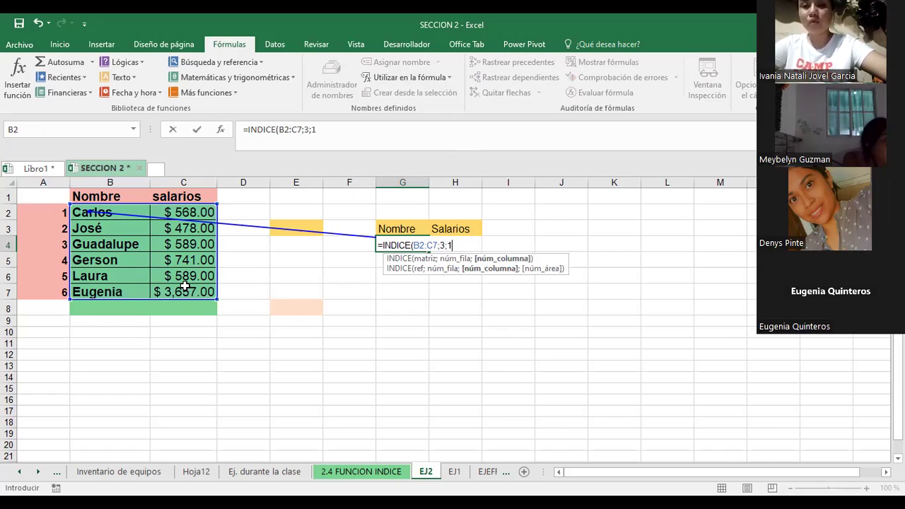
type(")")
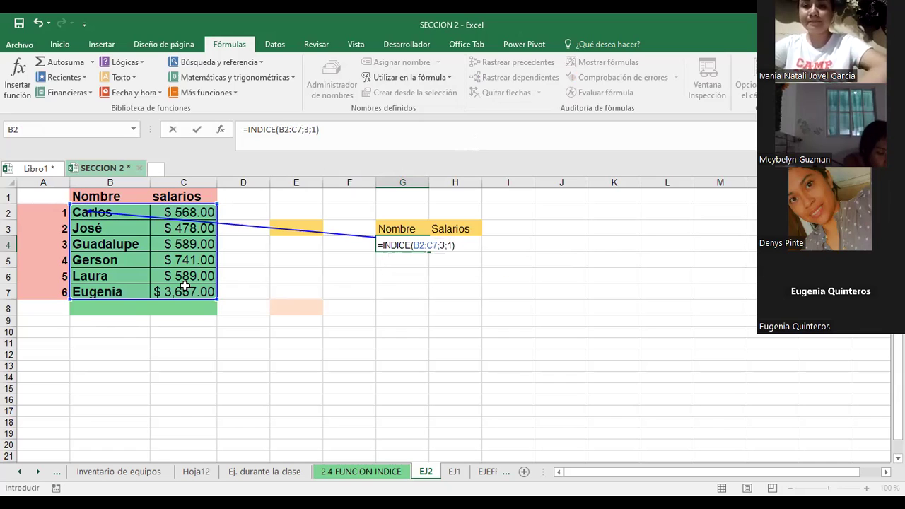
key("Return")
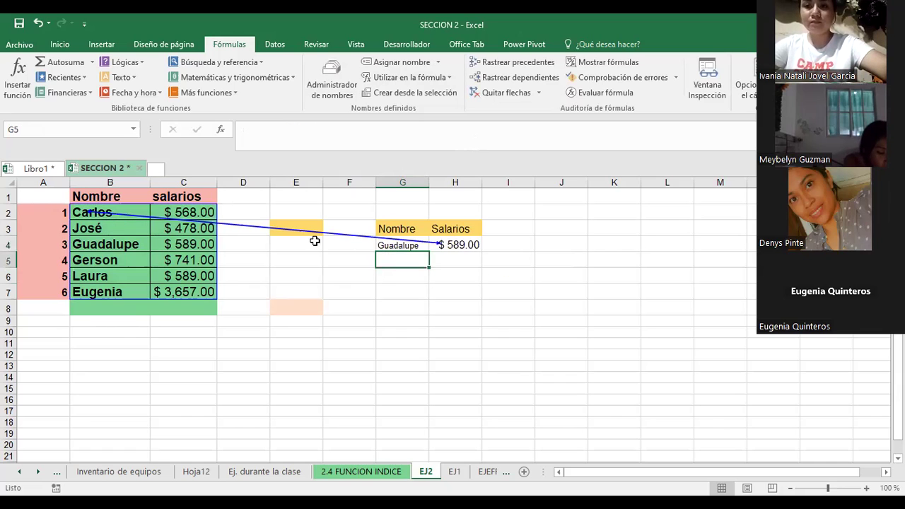
Step: Open G4's formula for editing and select its text
left_click(395, 243)
double_click(394, 245)
left_click_drag(392, 245, 546, 231)
Step: Enlarge the Guadalupe and $ 589.00 cells G4:H4 to 16 point and fill them pale green
left_click(546, 232)
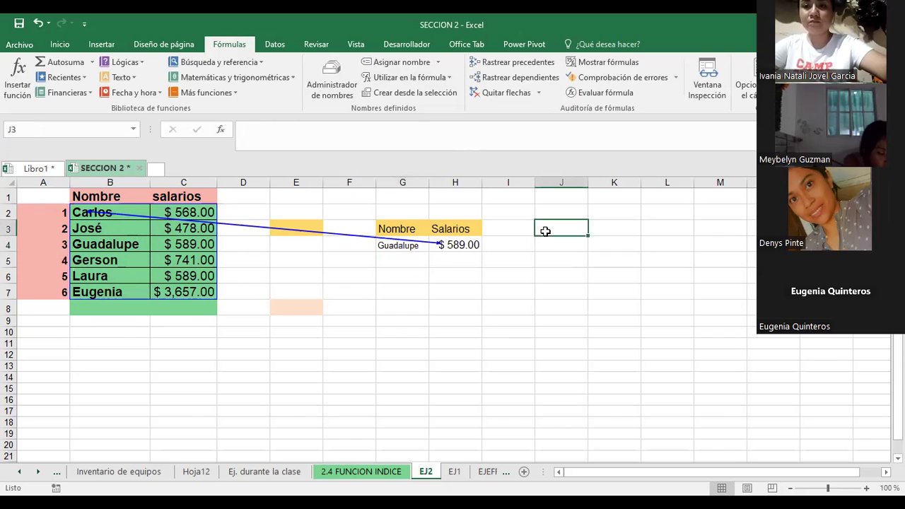
left_click_drag(458, 246, 407, 245)
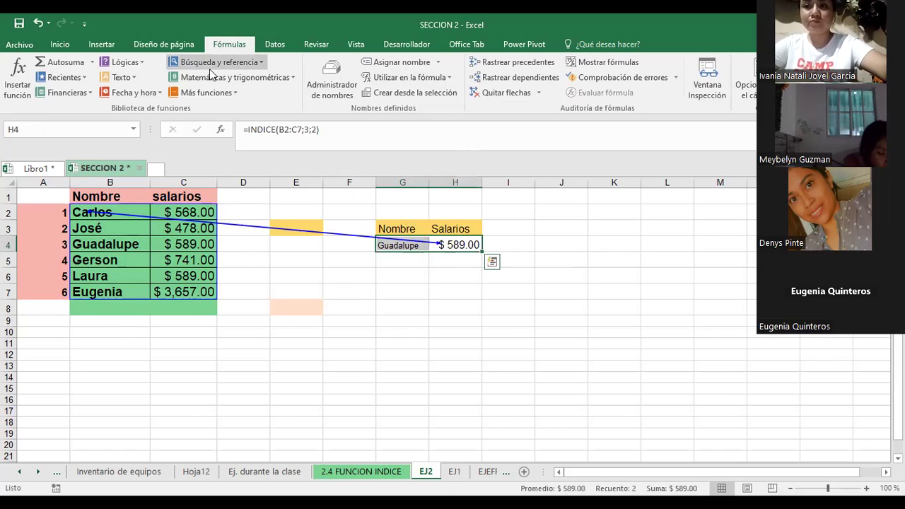
left_click(61, 44)
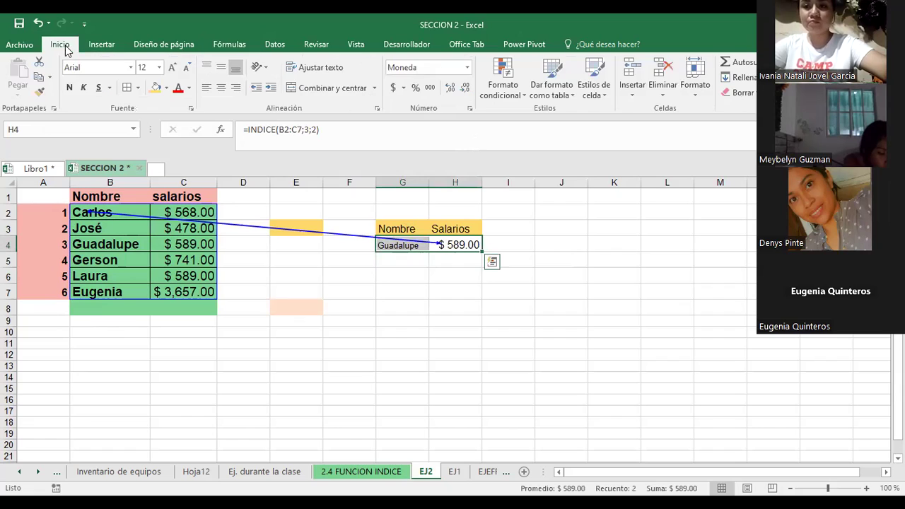
left_click(172, 68)
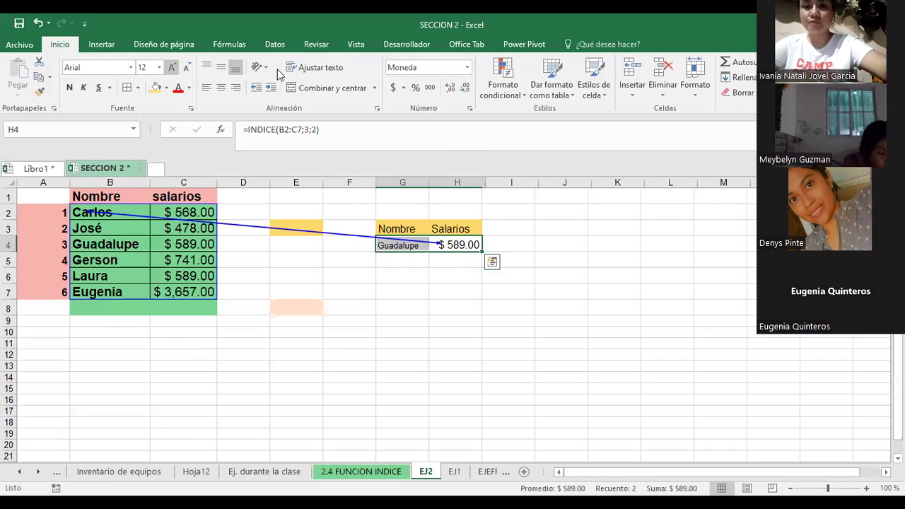
left_click(172, 68)
left_click(172, 68)
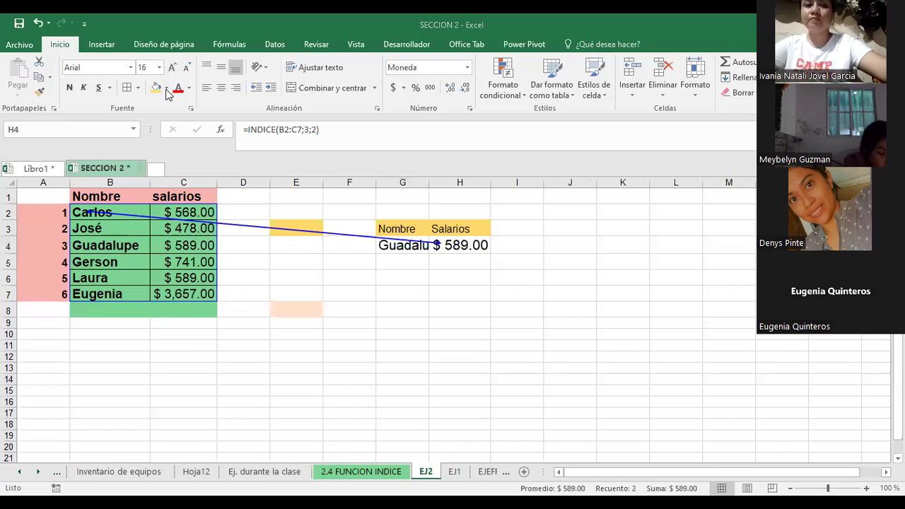
left_click(167, 89)
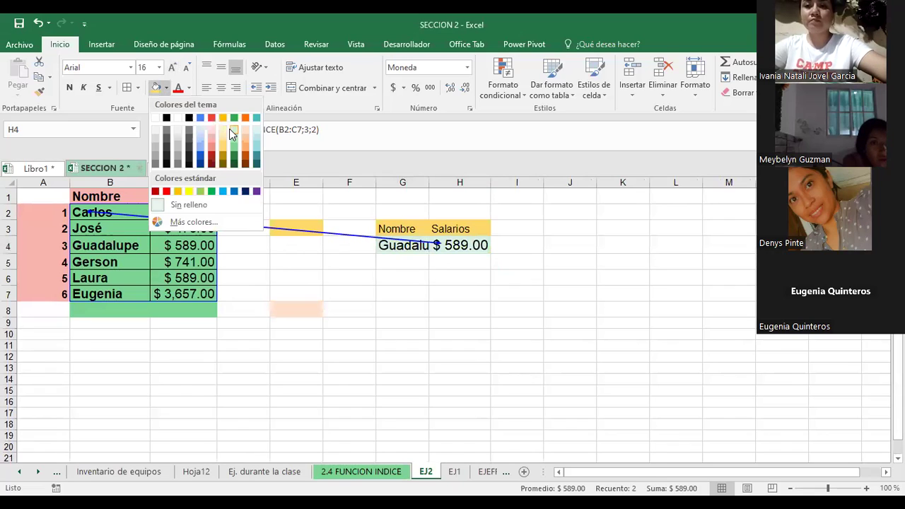
left_click(520, 225)
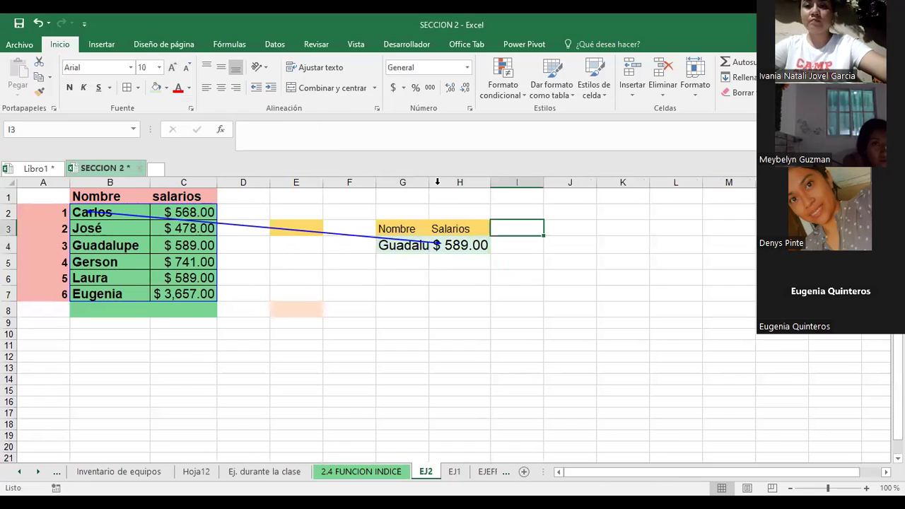
Step: Widen column G to show Guadalupe fully and dismiss the precedents-trace warning
left_click_drag(430, 182, 491, 182)
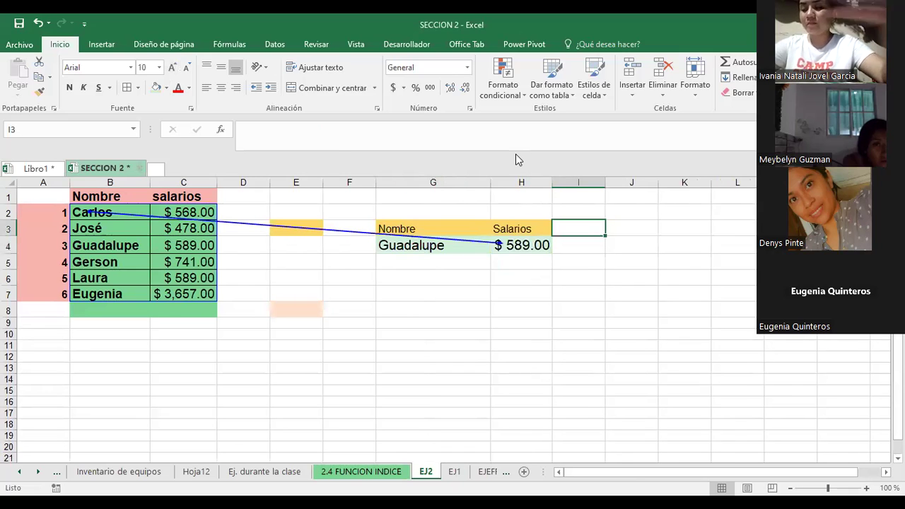
left_click(227, 45)
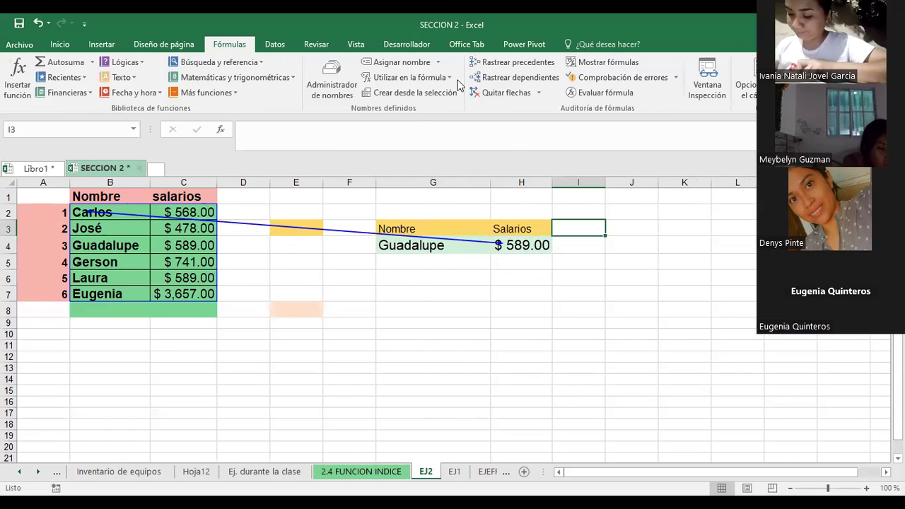
left_click(502, 62)
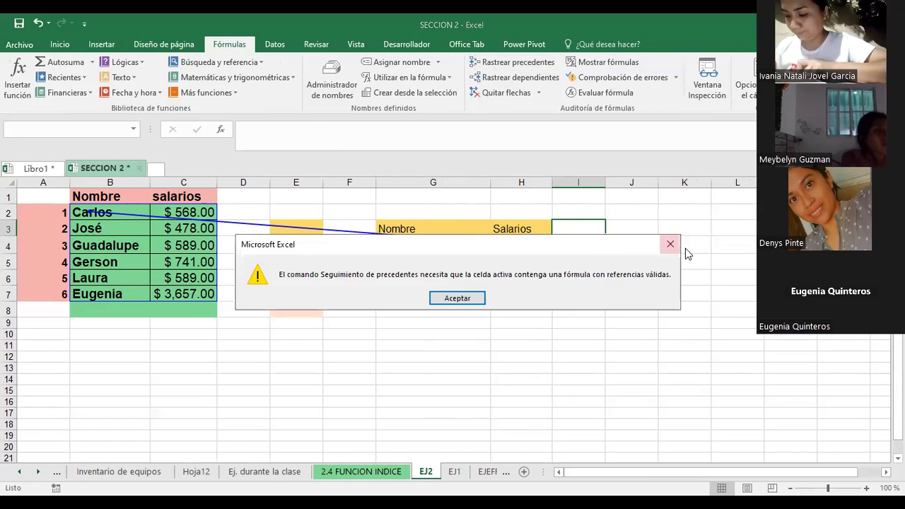
key("Return")
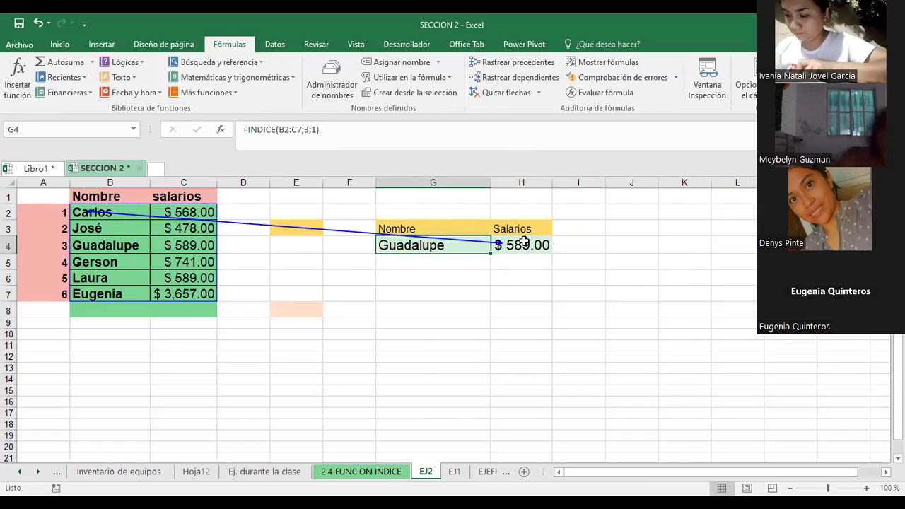
Step: Compare source cells C4 and B4 with the H4 and G4 lookup formulas
left_click(186, 246)
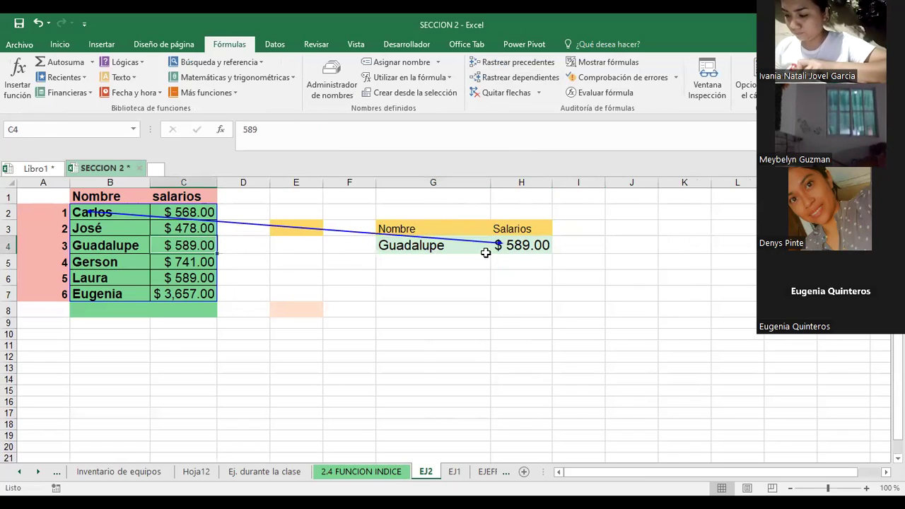
left_click(509, 246)
left_click(92, 245)
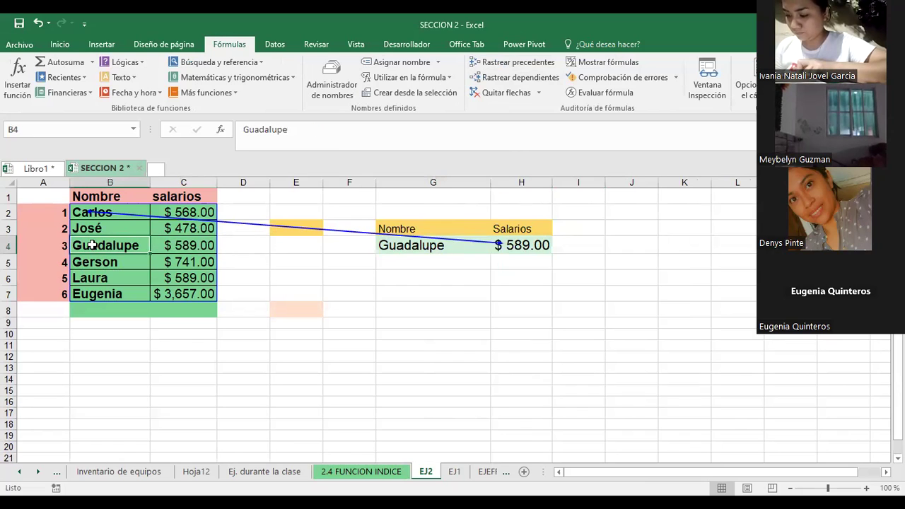
left_click(411, 248)
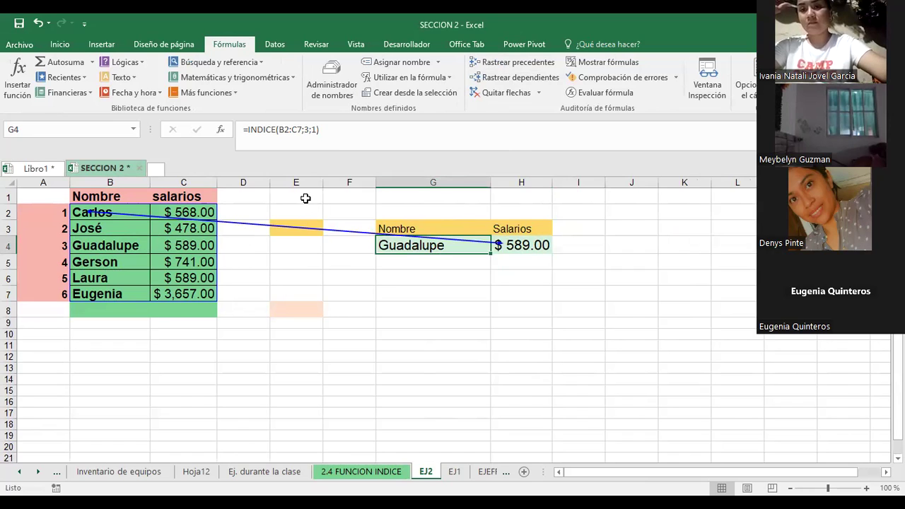
left_click(612, 229)
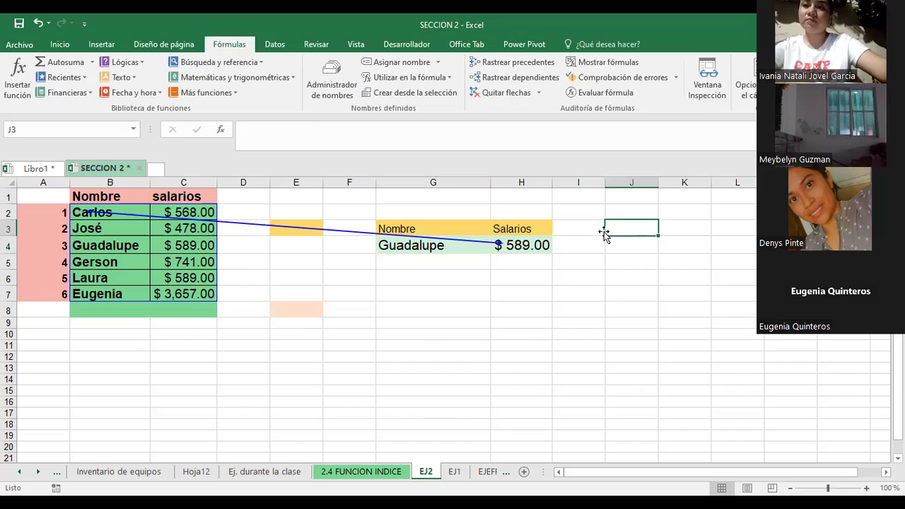
left_click(598, 229)
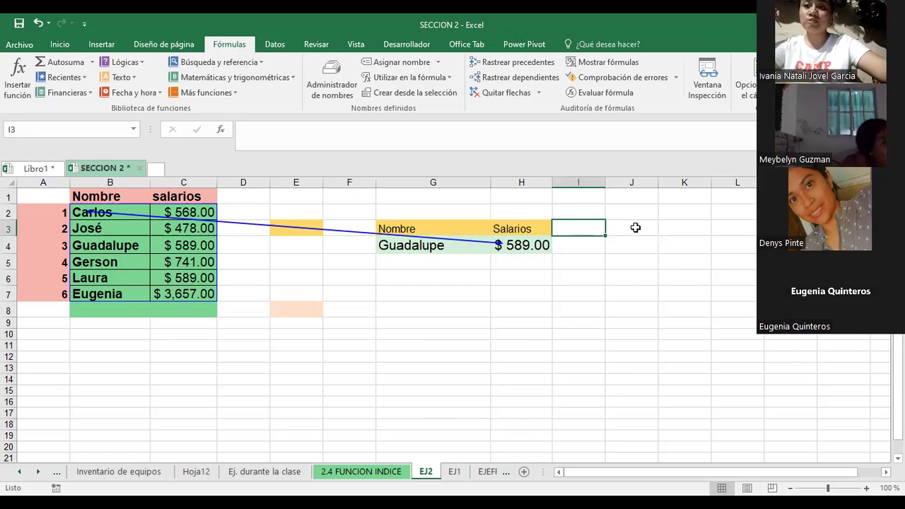
left_click(635, 227)
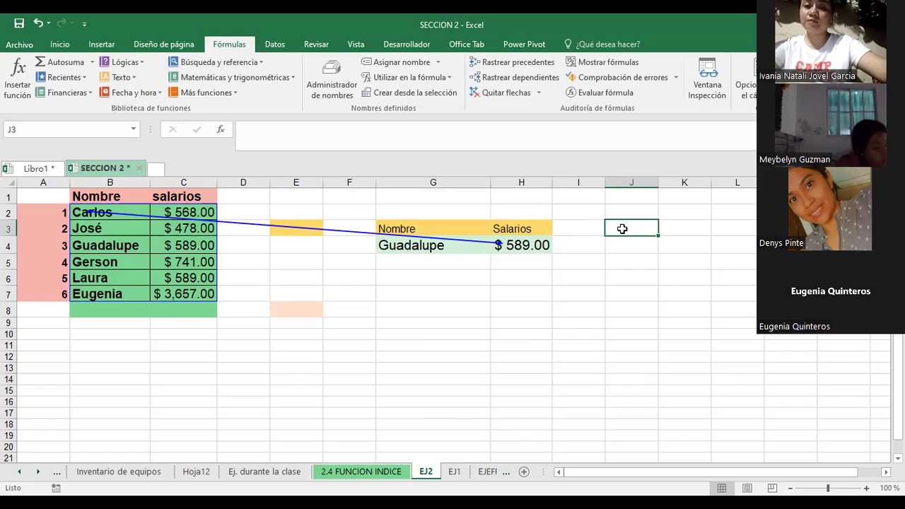
left_click(582, 222)
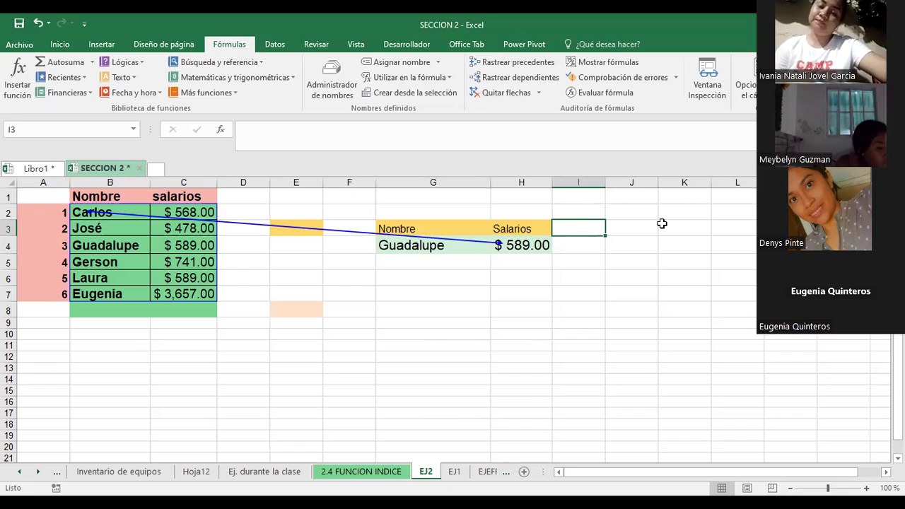
key("Up")
left_click(635, 216)
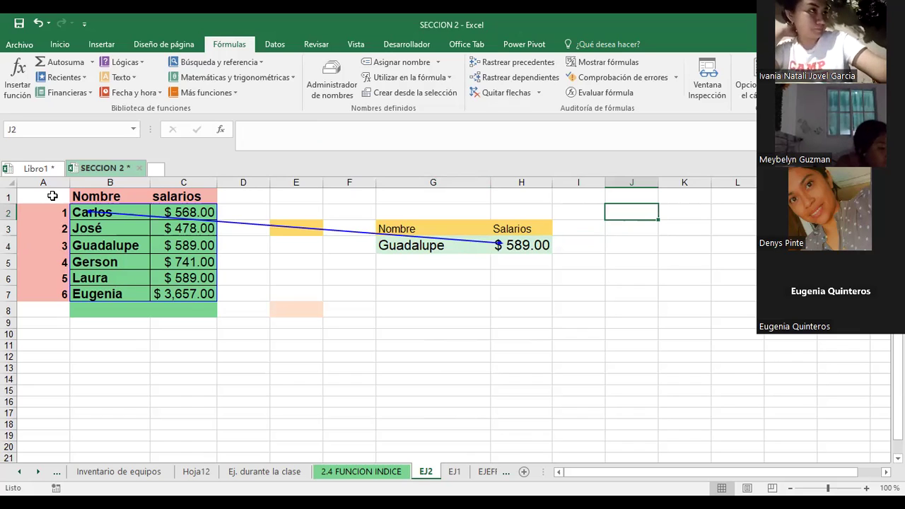
left_click_drag(53, 196, 172, 311)
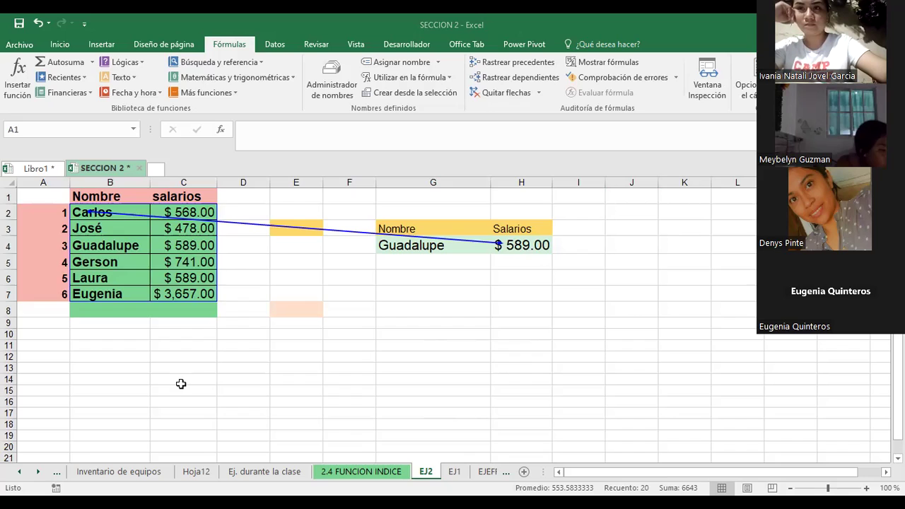
left_click(455, 475)
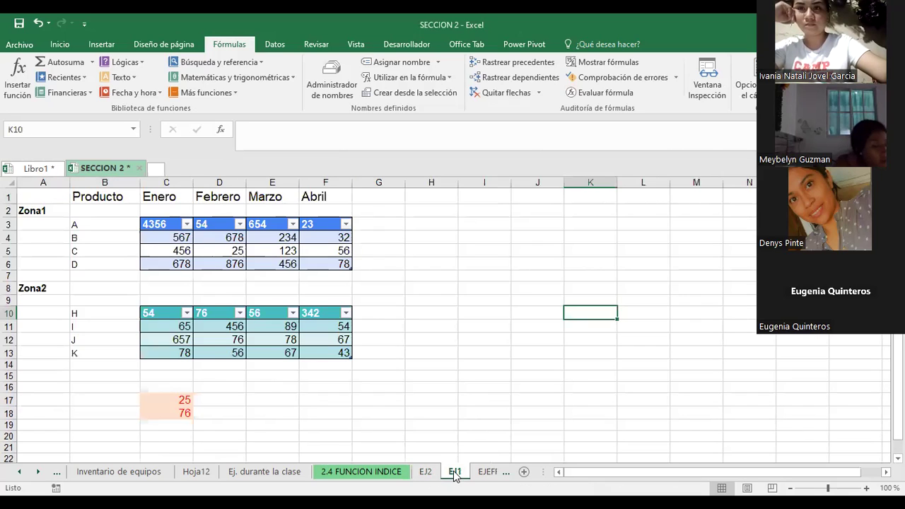
left_click(303, 423)
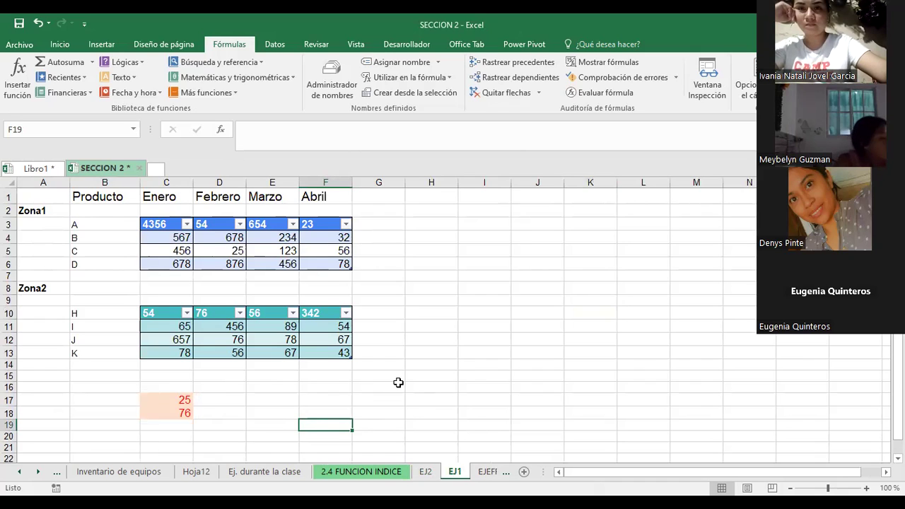
left_click(390, 377)
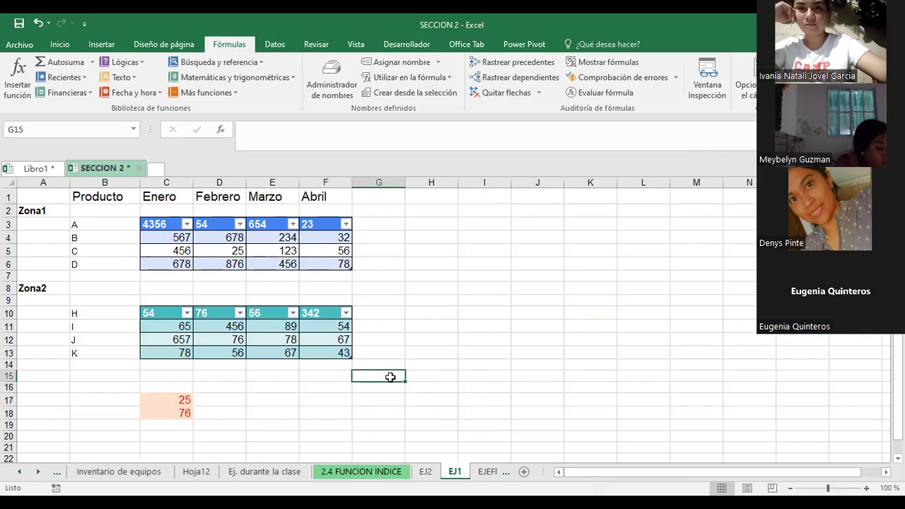
left_click(430, 372)
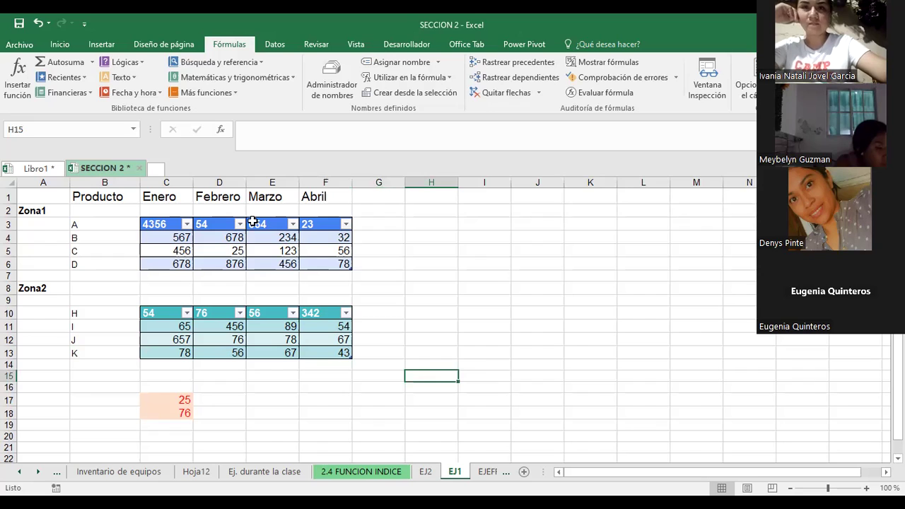
left_click(156, 224)
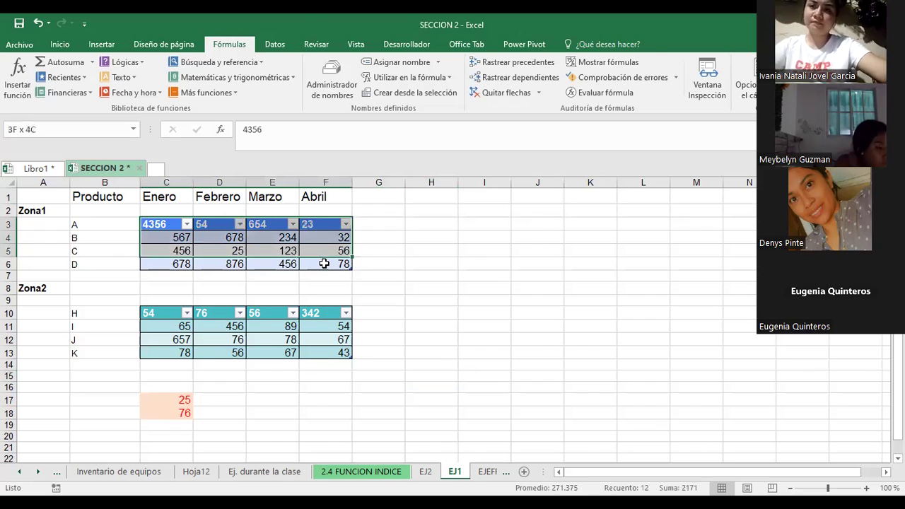
left_click_drag(289, 251, 323, 262)
left_click_drag(166, 312, 325, 353)
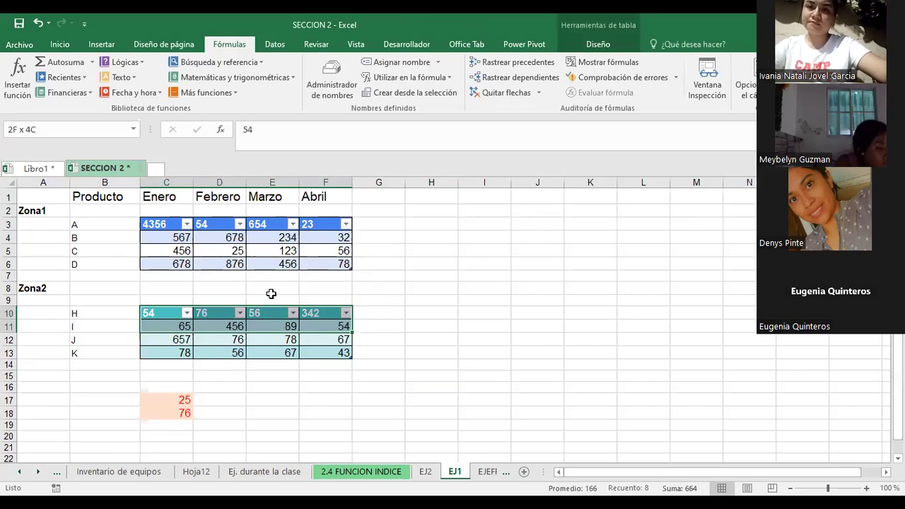
left_click(378, 413)
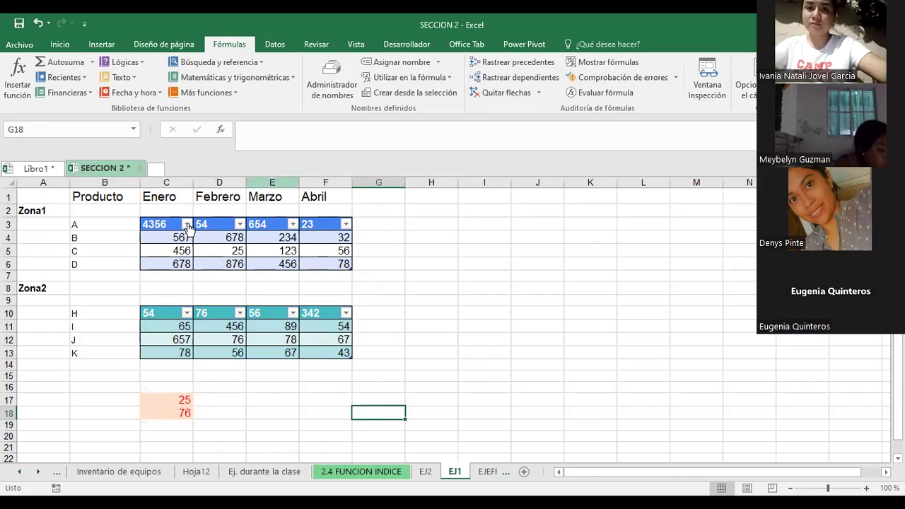
left_click(187, 225)
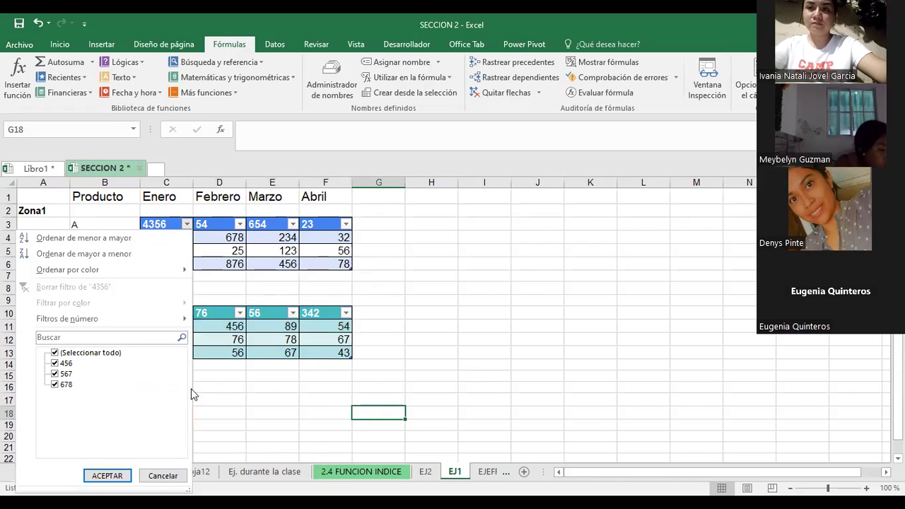
left_click(233, 398)
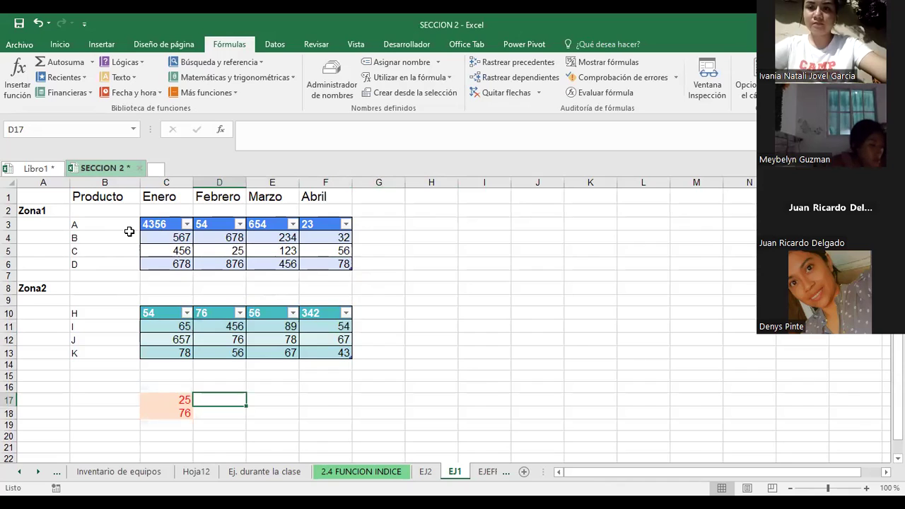
Step: Fill the Zona1 and Zona2 labels in A2 and A8 pink
left_click(22, 209)
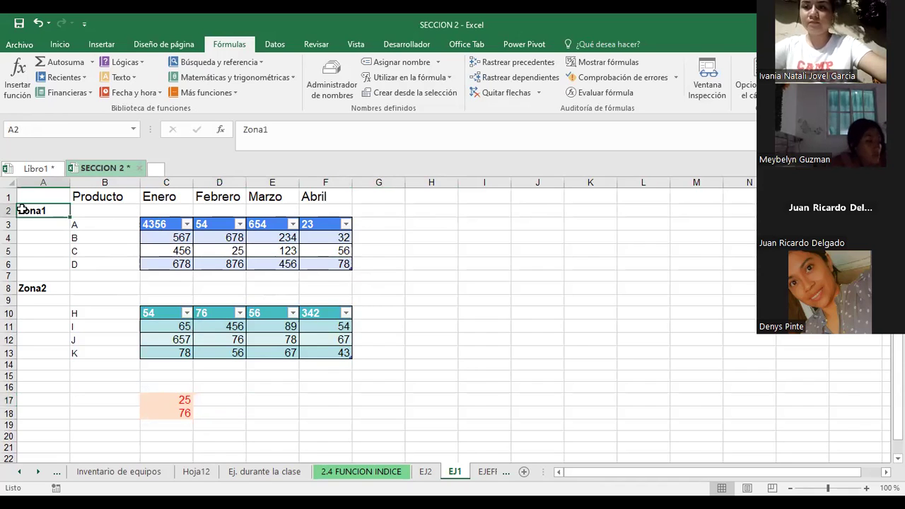
left_click(59, 44)
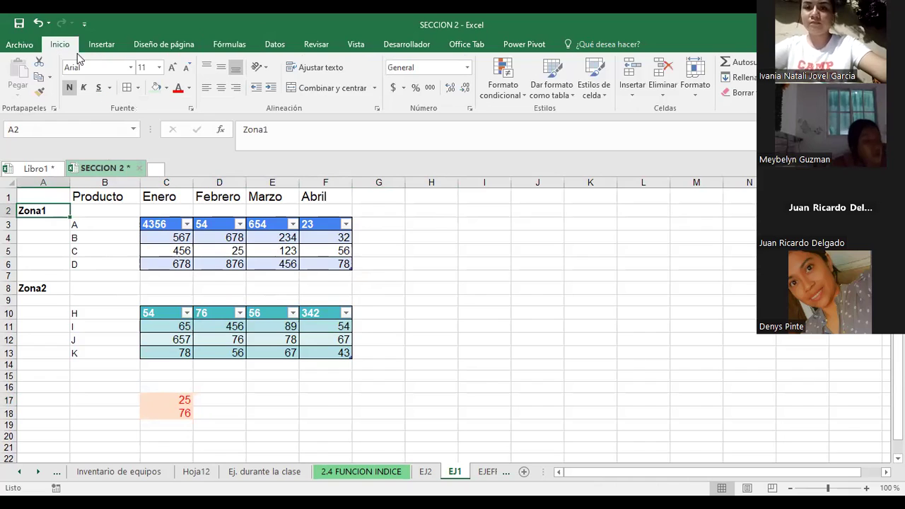
left_click(166, 88)
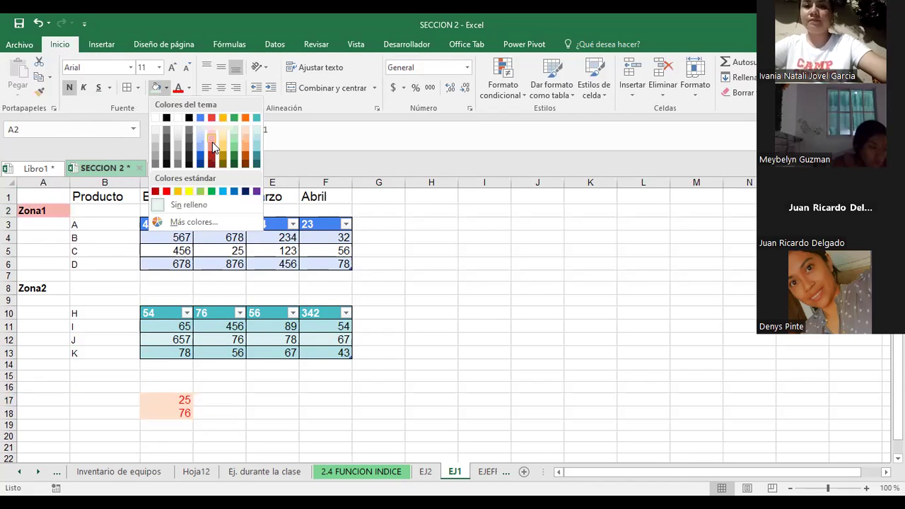
left_click(212, 143)
left_click(42, 287)
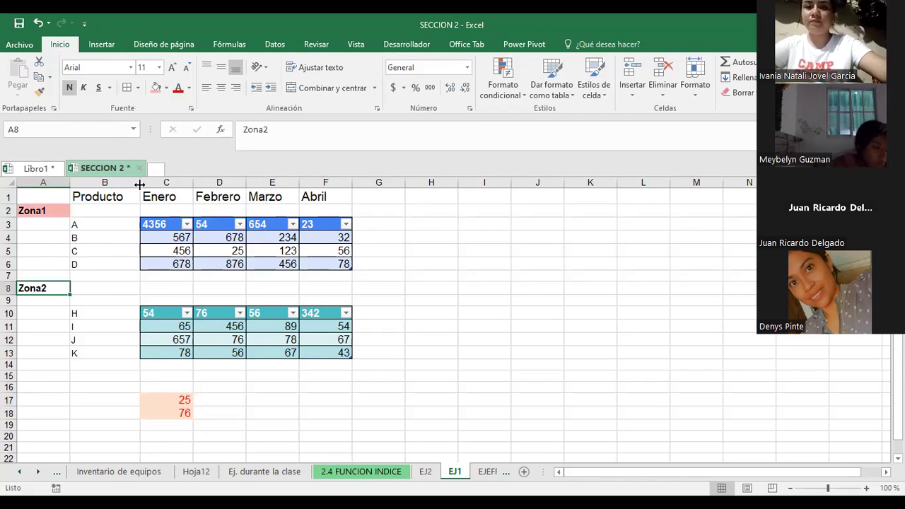
left_click(154, 88)
Step: Fill product letters A–D (B3:B6) and H–K (B10:B13) light orange
left_click_drag(112, 225, 107, 262)
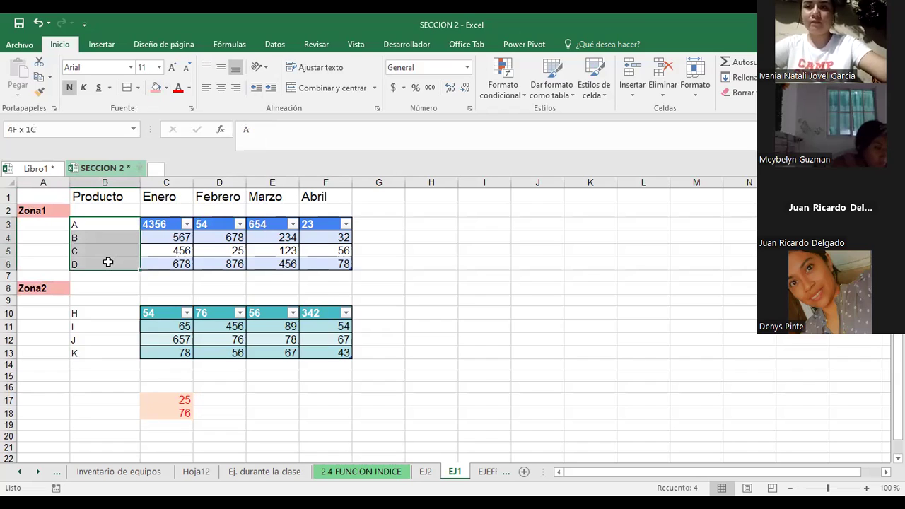
left_click(167, 88)
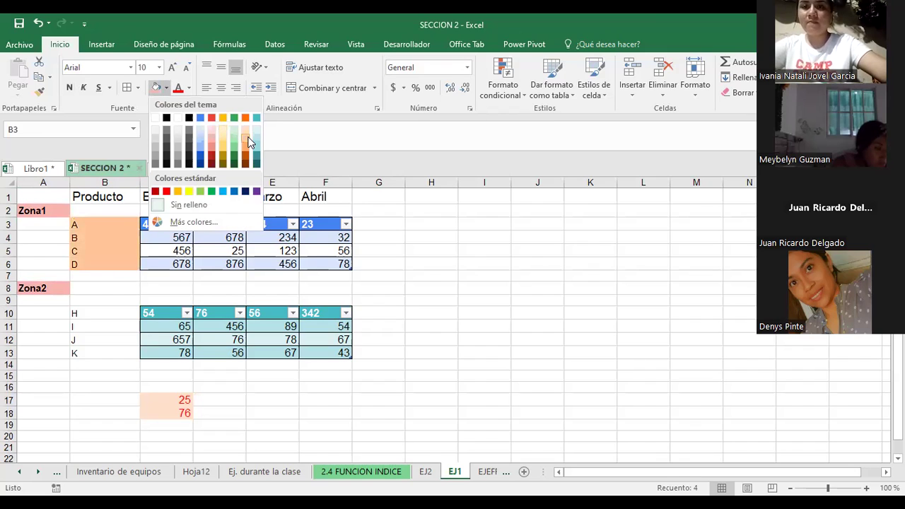
left_click_drag(92, 311, 89, 348)
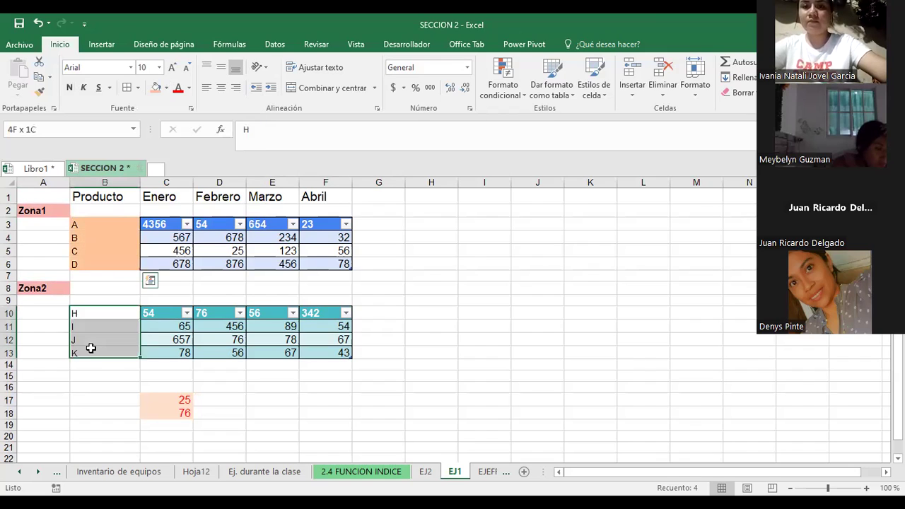
left_click(156, 88)
left_click(111, 375)
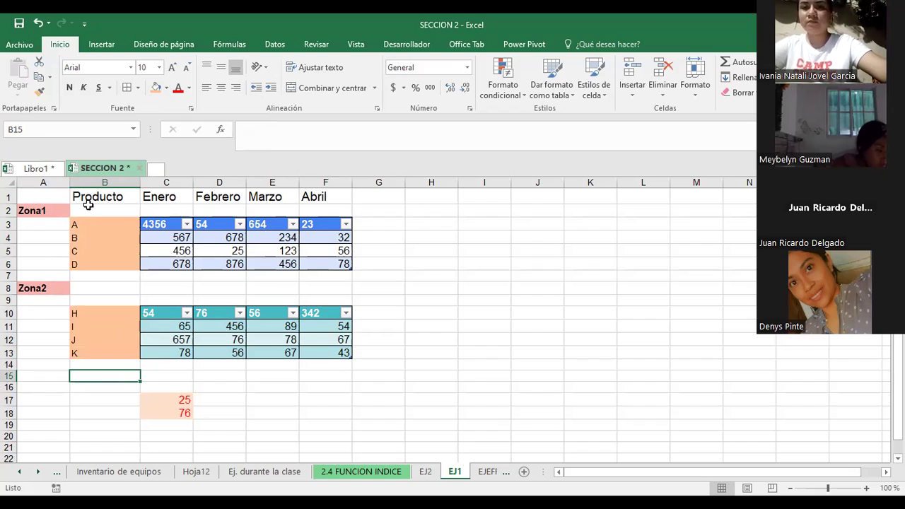
left_click_drag(86, 227, 313, 265)
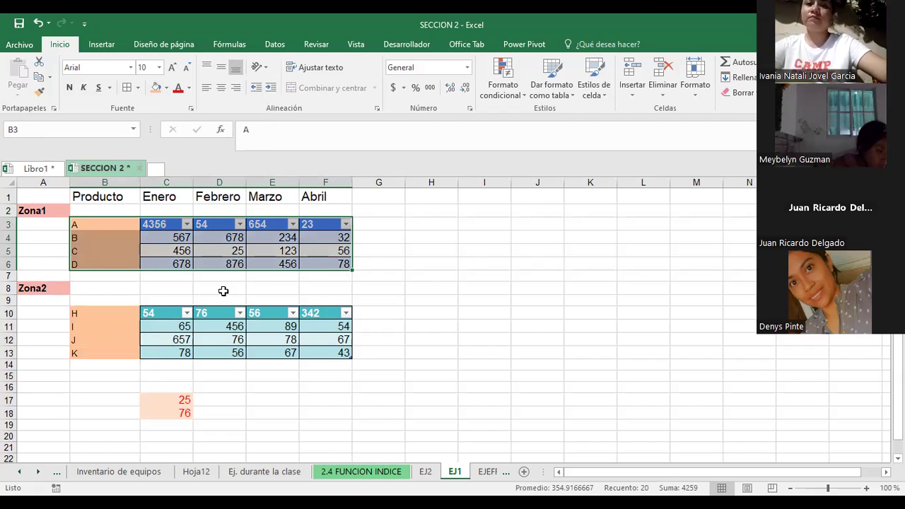
mouse_move(105, 310)
left_mouse_down()
mouse_move(332, 339)
mouse_move(332, 353)
left_mouse_up()
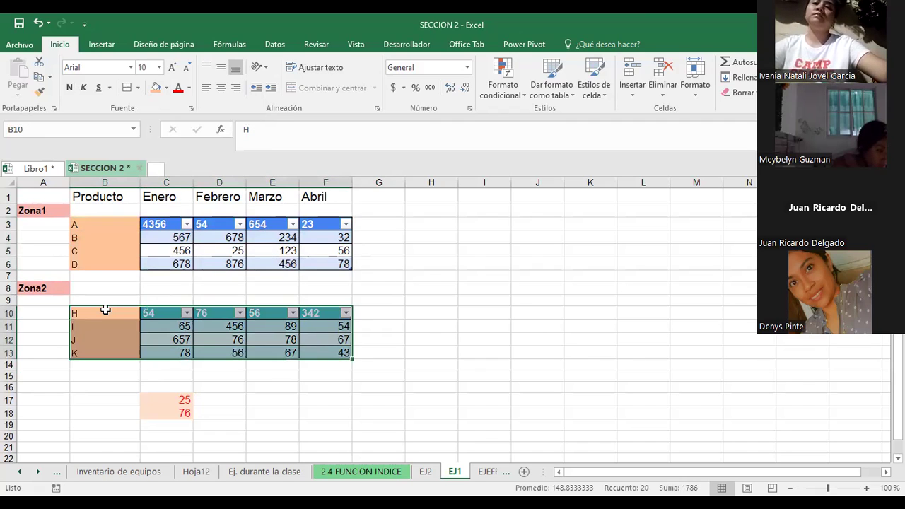
left_click(430, 222)
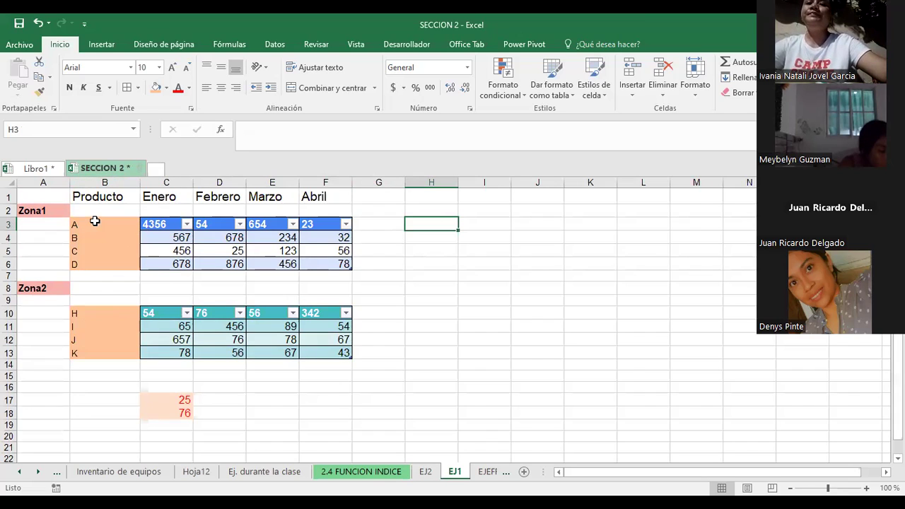
mouse_move(94, 221)
left_mouse_down()
mouse_move(344, 252)
mouse_move(344, 263)
left_mouse_up()
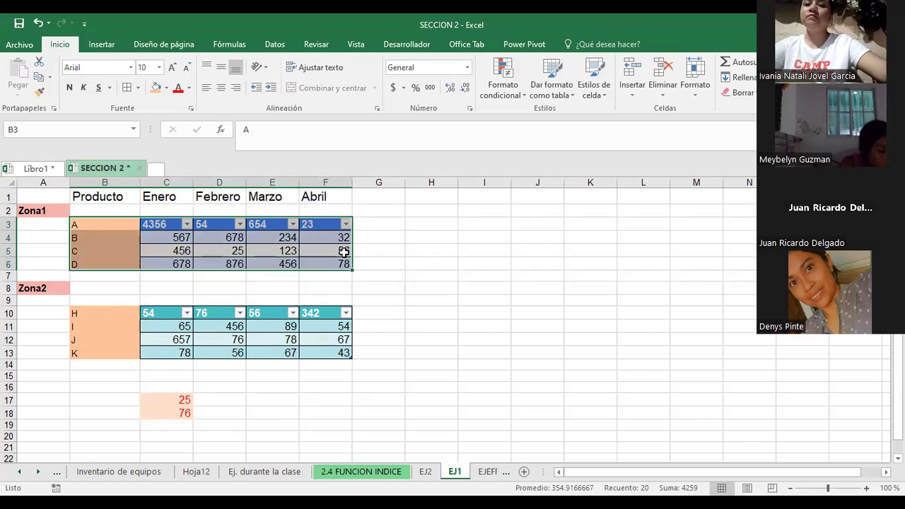
left_click(416, 223)
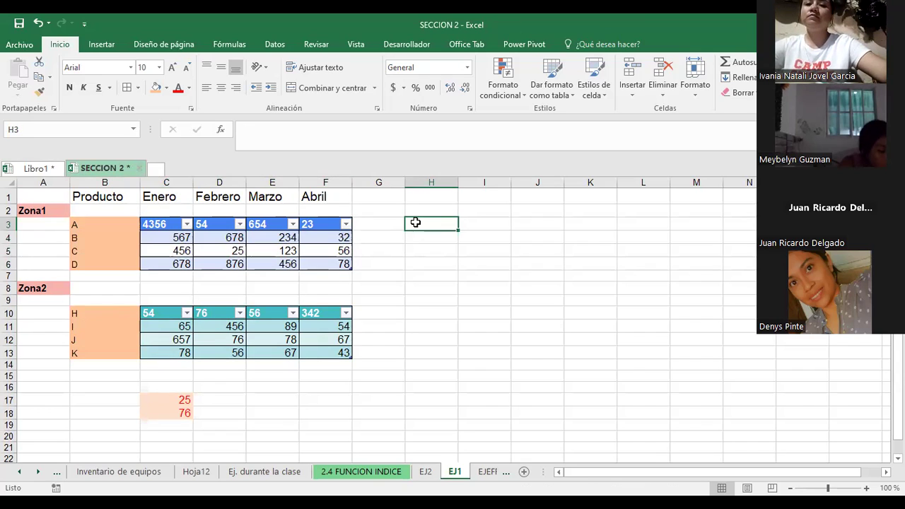
left_click(163, 249)
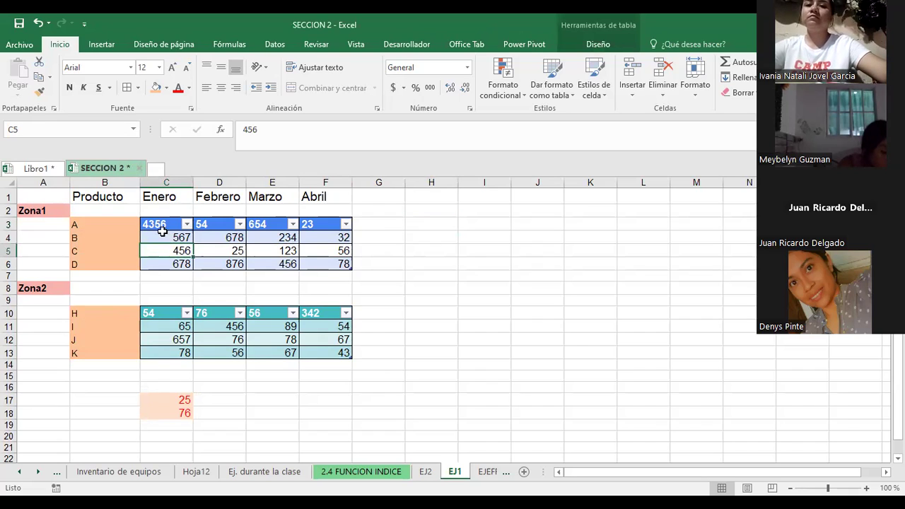
left_click(344, 251)
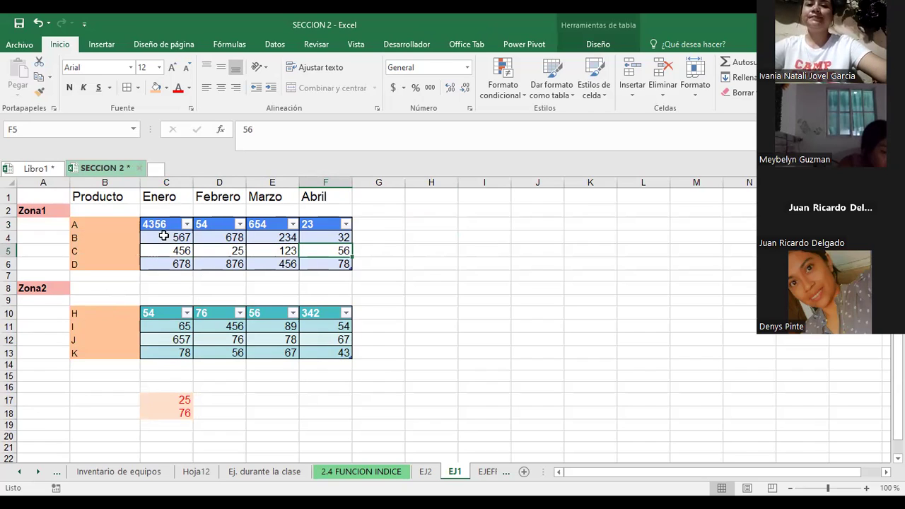
left_click(375, 224)
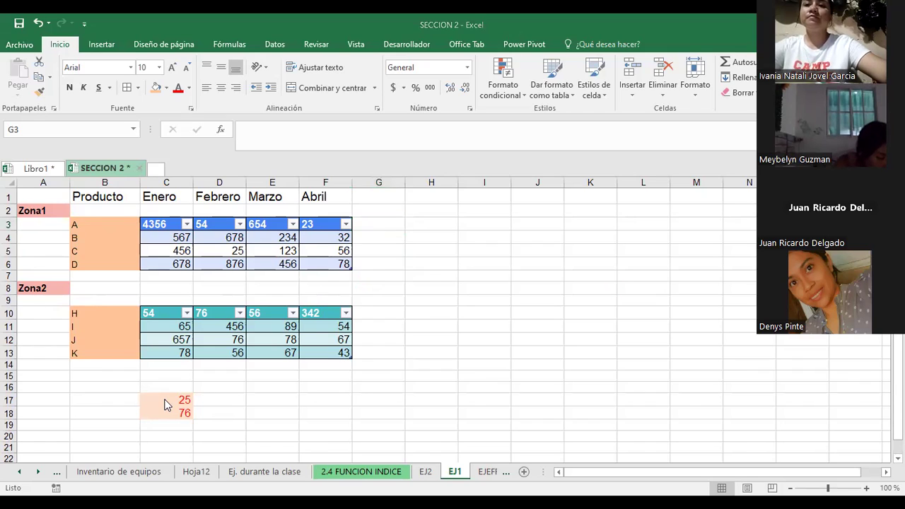
left_click(442, 249)
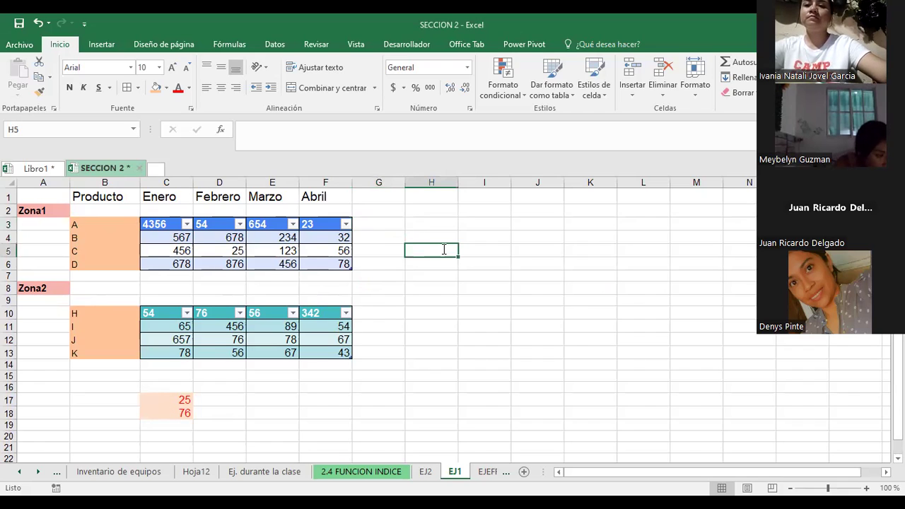
Step: Start =INDICE( in H5 and bring up the array-or-reference form choice
type("=")
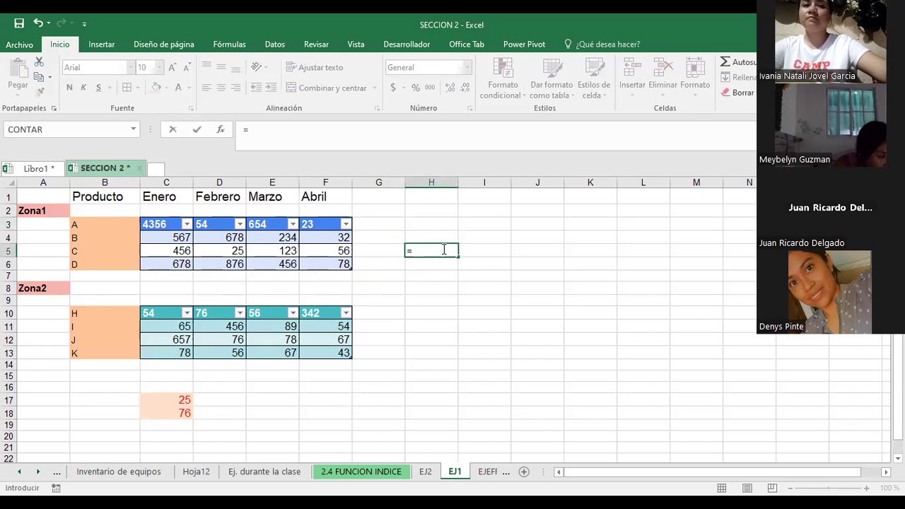
type("INDICE(")
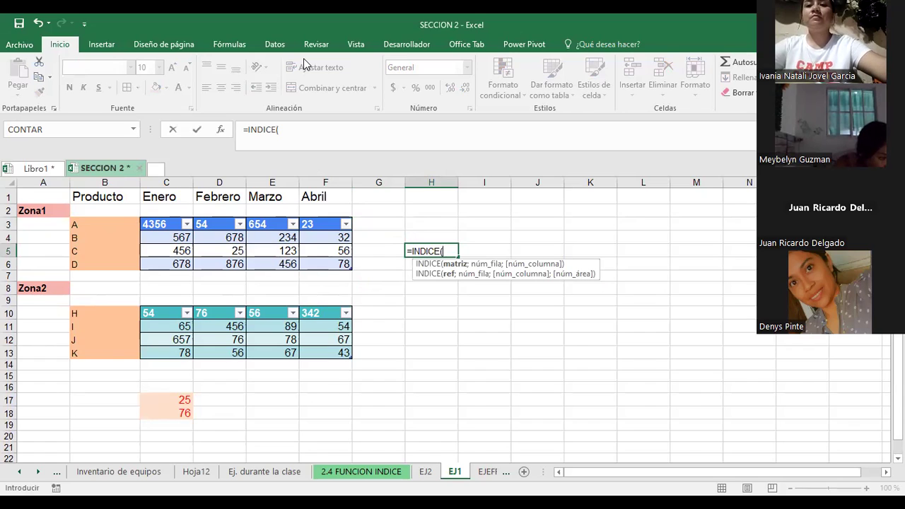
left_click(222, 130)
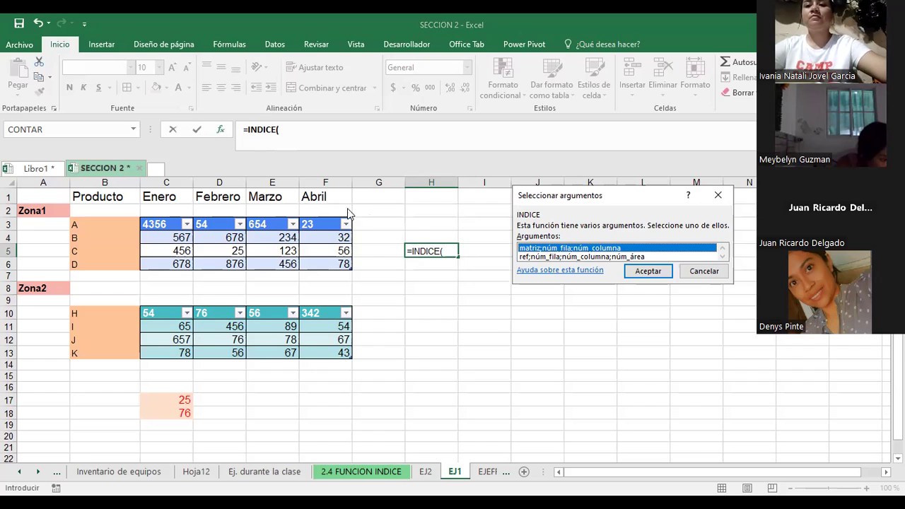
Step: Choose INDICE's reference form and set its Ref argument to B3:F6
left_click(547, 257)
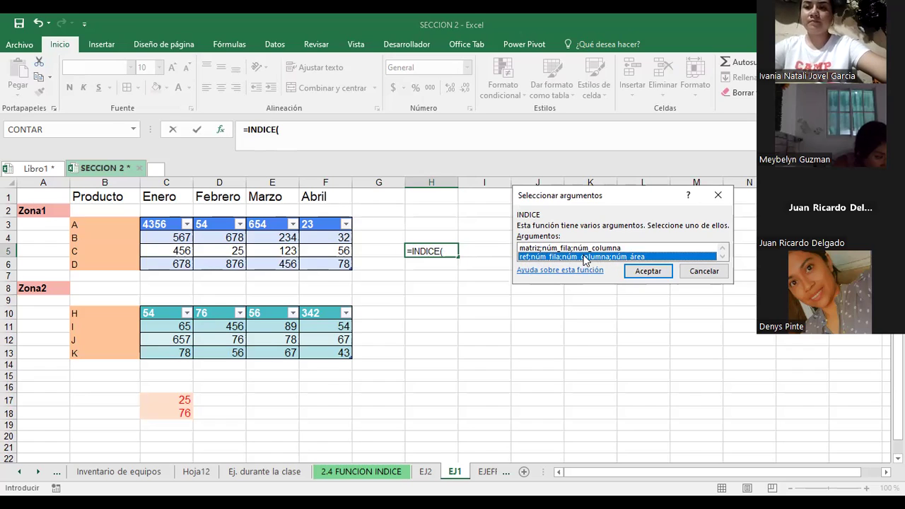
left_click(647, 273)
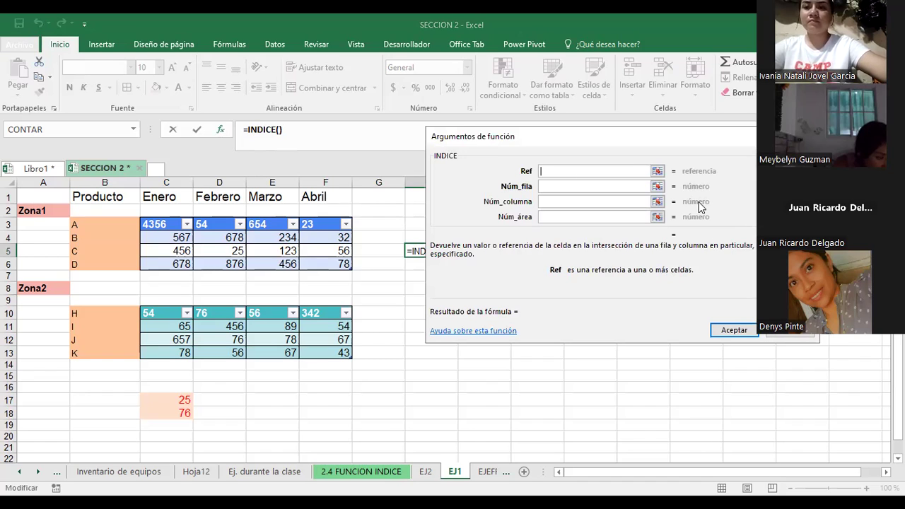
left_click(658, 172)
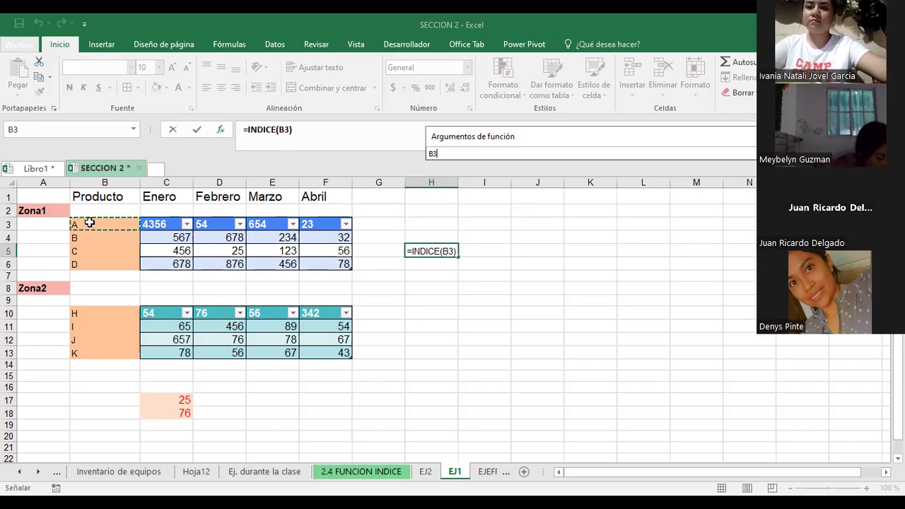
left_click_drag(89, 223, 187, 226)
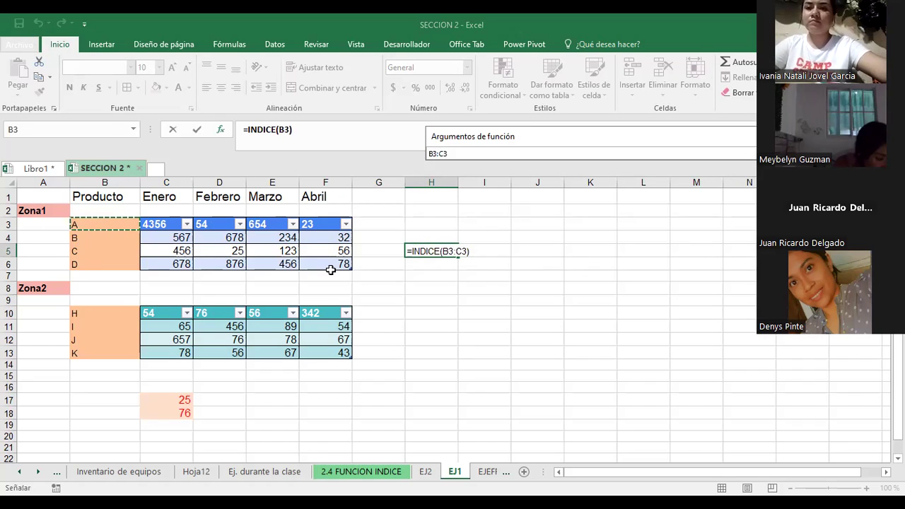
left_click_drag(329, 263, 331, 263)
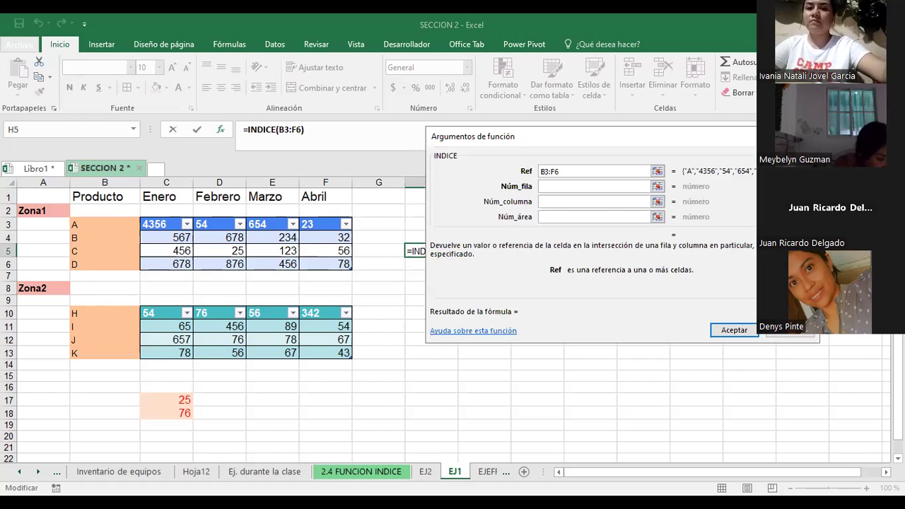
Step: Set row 3, column 4 and area 1, and enter the formula returning 123
left_click(552, 186)
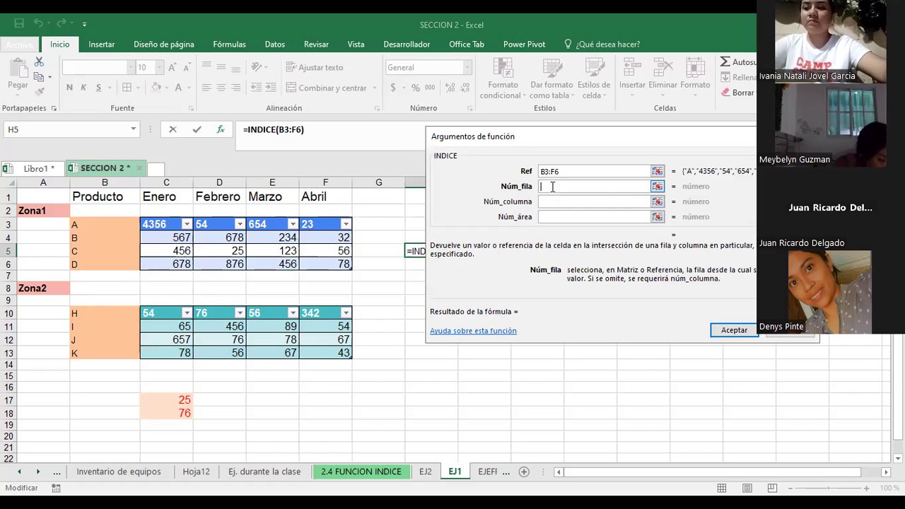
type("3")
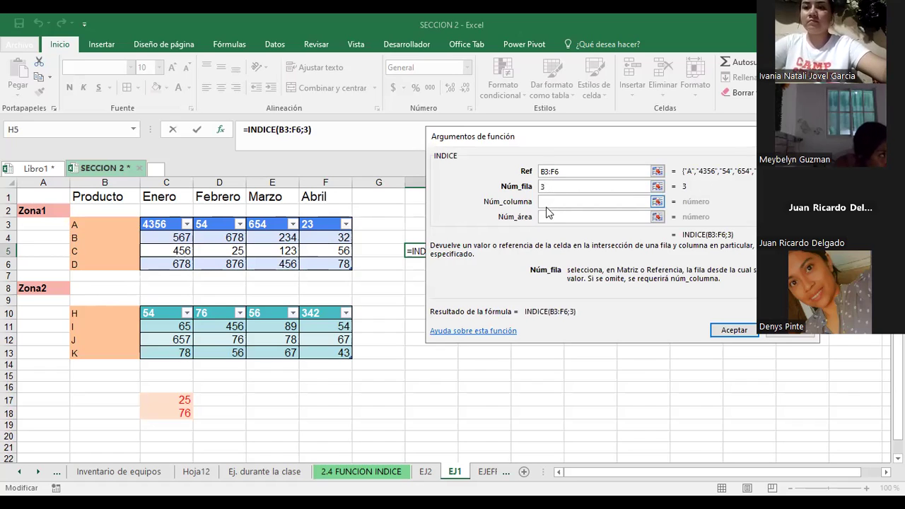
left_click(548, 201)
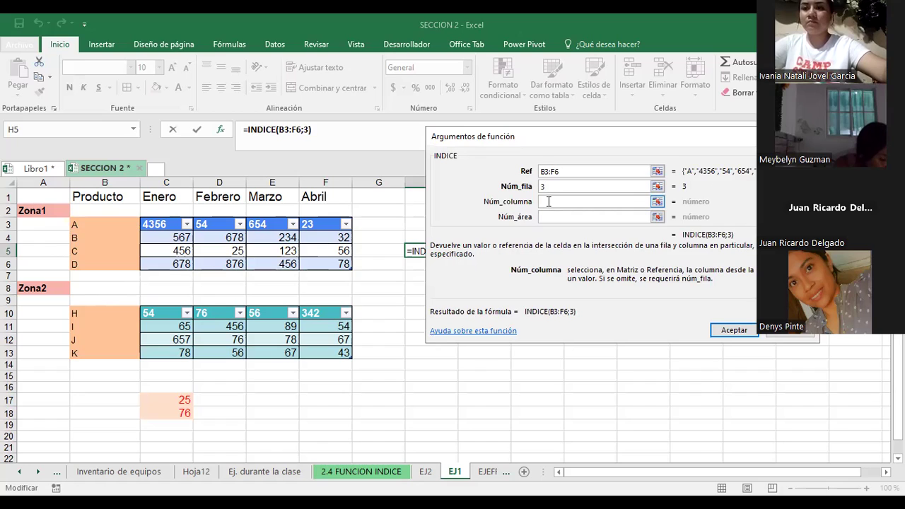
type("4")
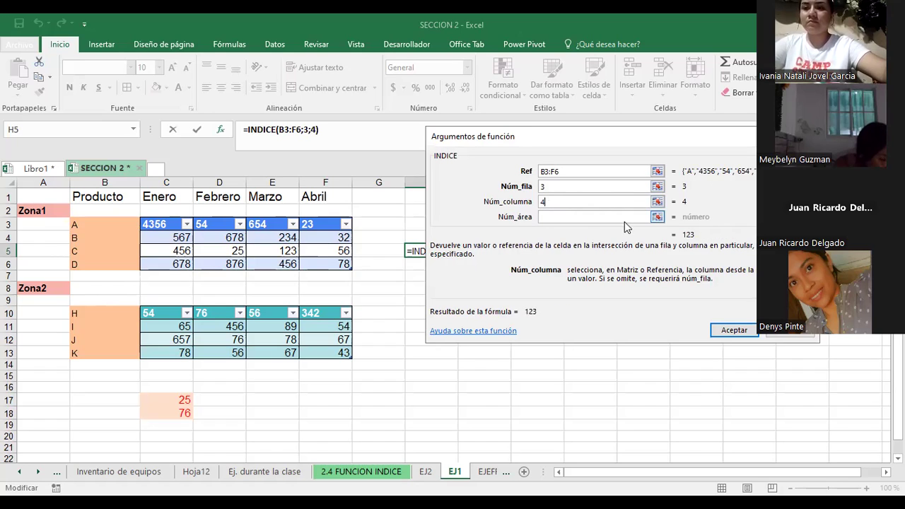
left_click(627, 218)
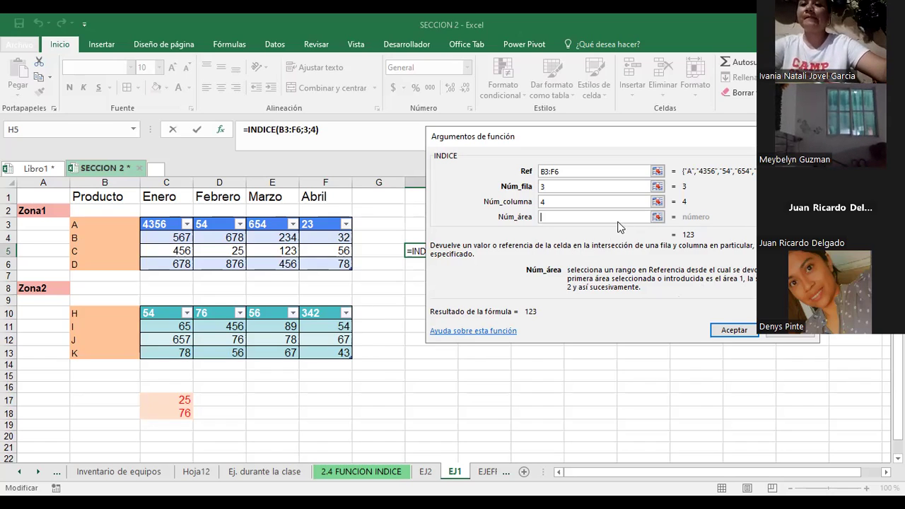
type("1")
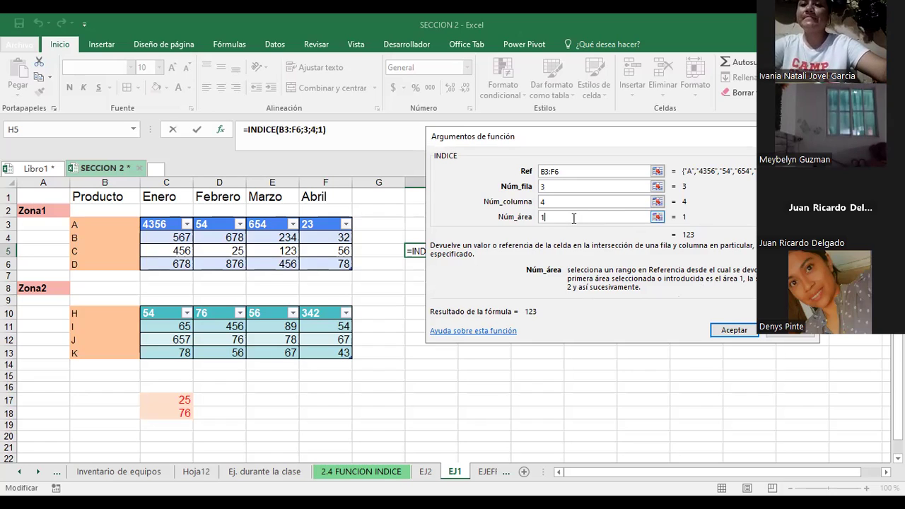
key("Return")
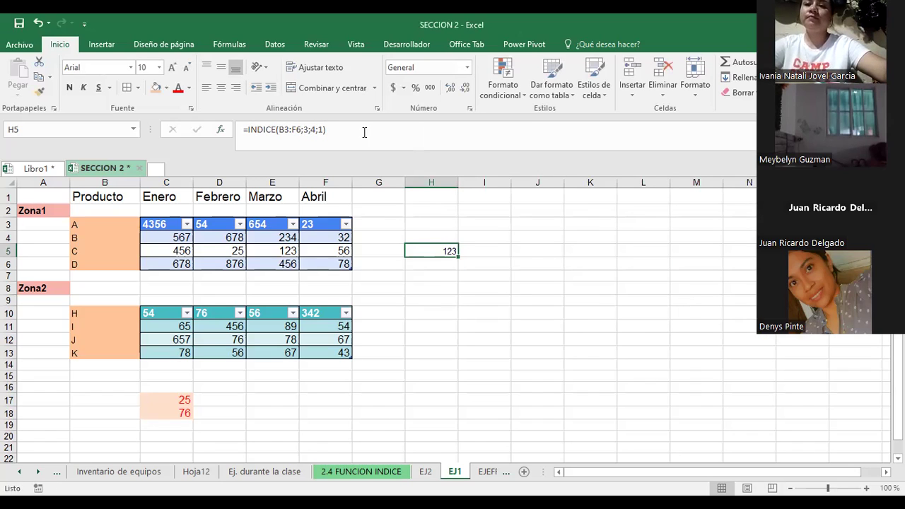
Step: Enlarge the 123 result's font in H5 and give it an orange fill
double_click(172, 67)
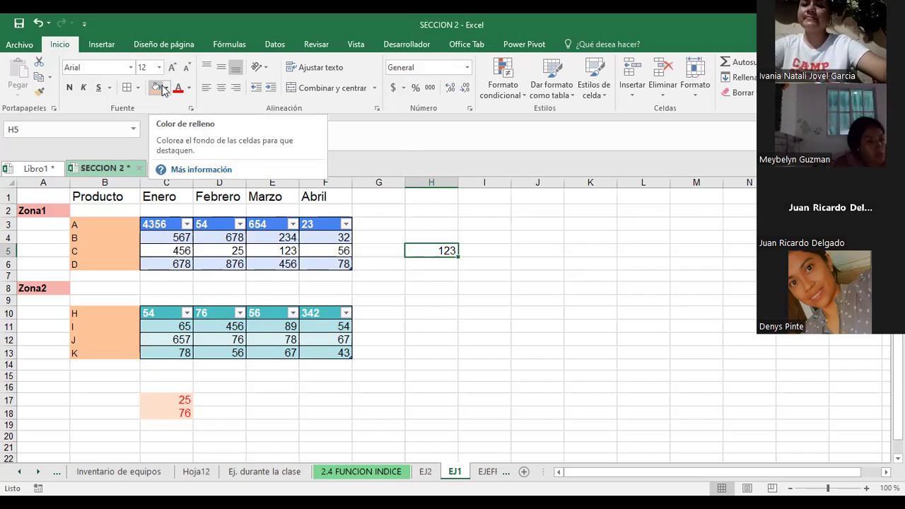
left_click(160, 87)
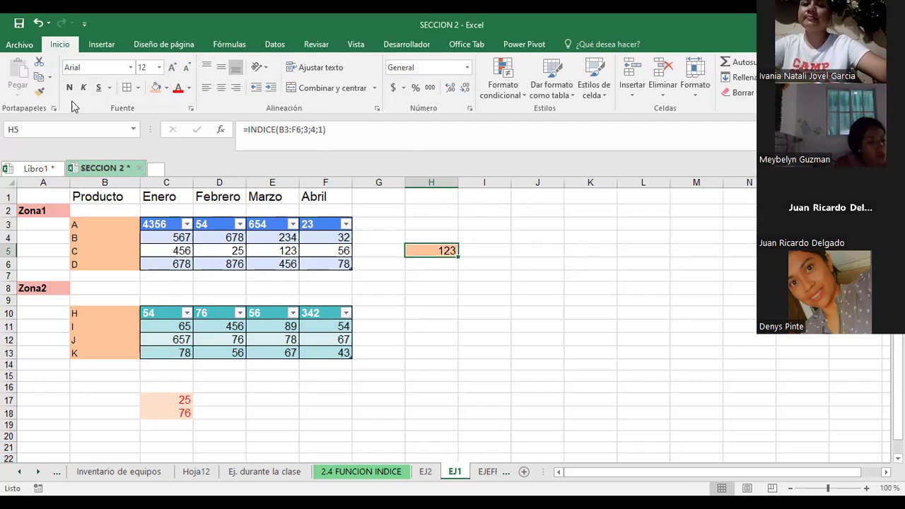
left_click(532, 261)
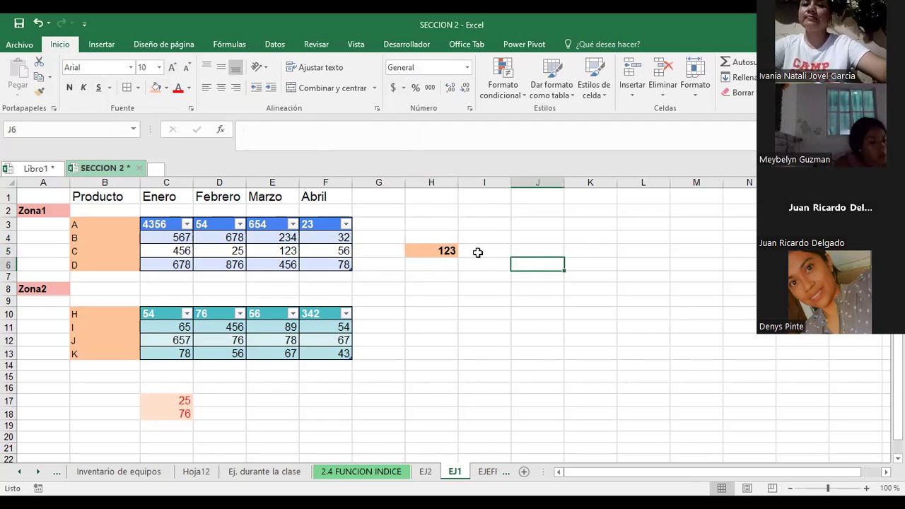
Step: Review H5's INDICE formula in edit mode, leaving it unchanged
left_click(438, 251)
key("F2")
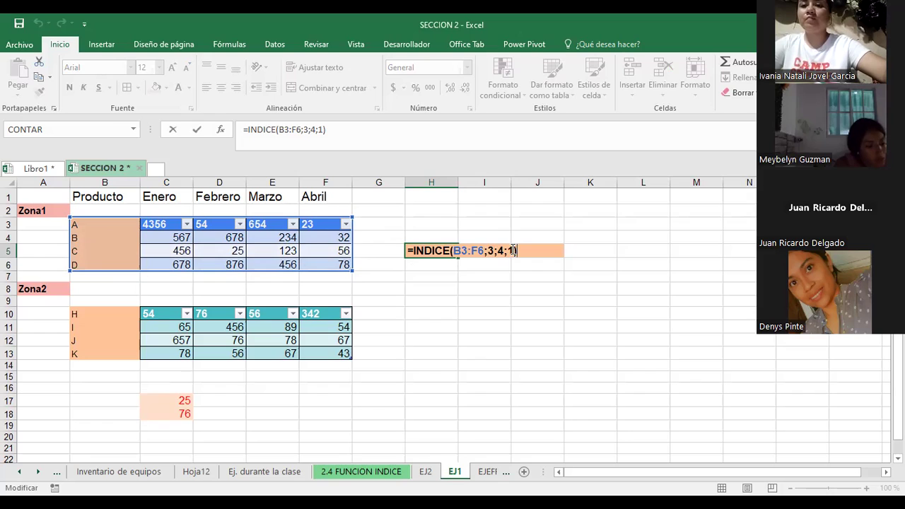
key("Return")
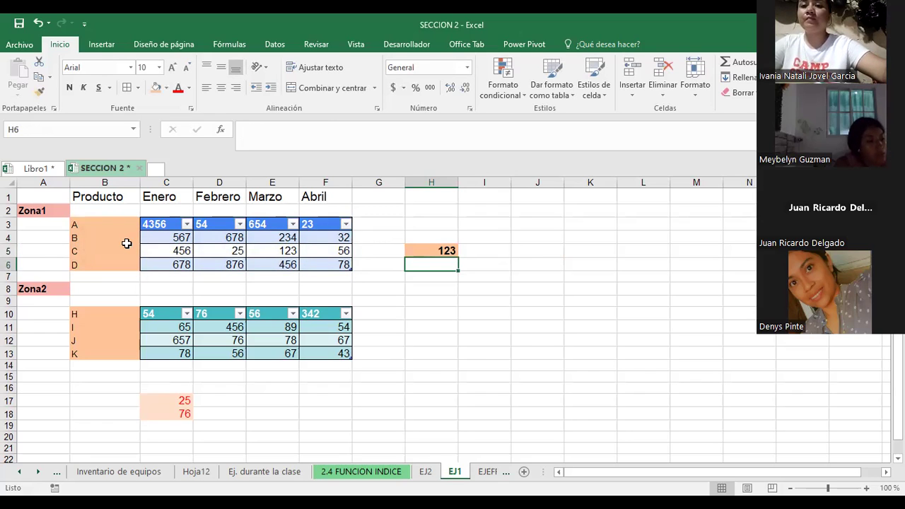
left_click(428, 251)
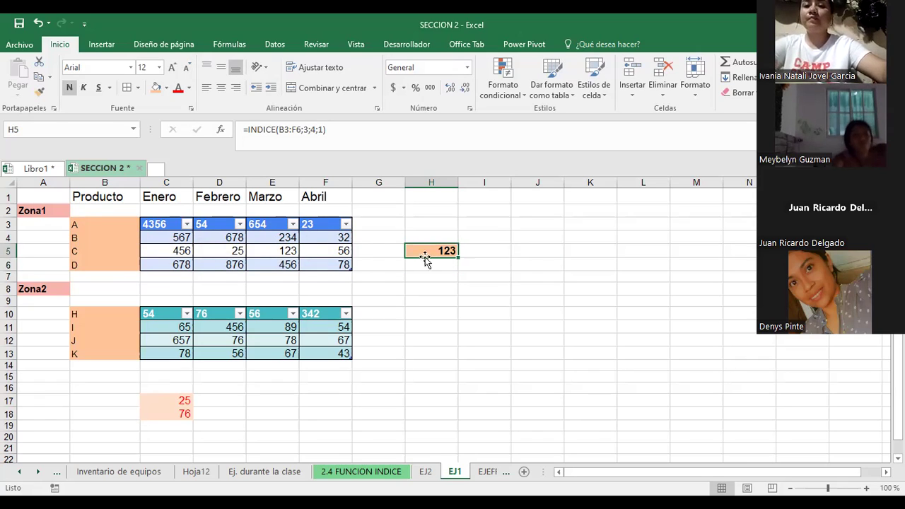
Step: Trace the precedents of H5's formula and inspect the referenced source value
left_click(232, 43)
left_click(532, 64)
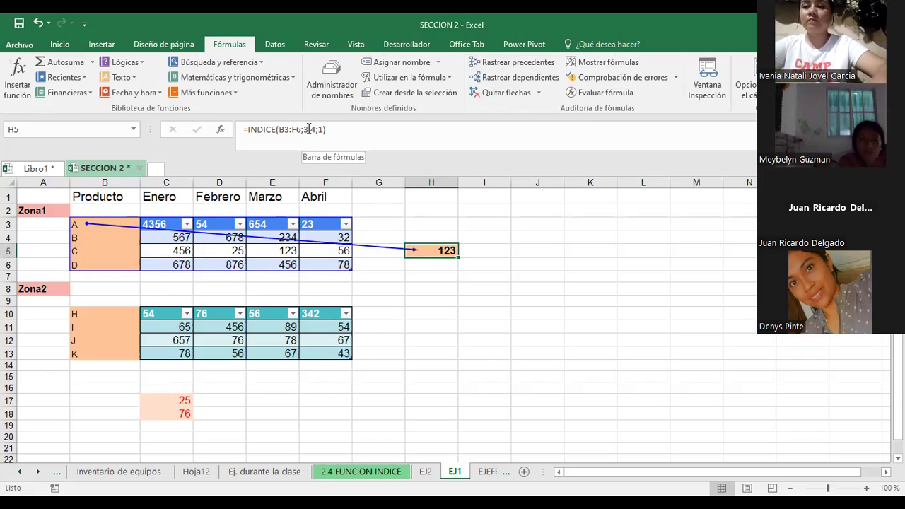
left_click(265, 236)
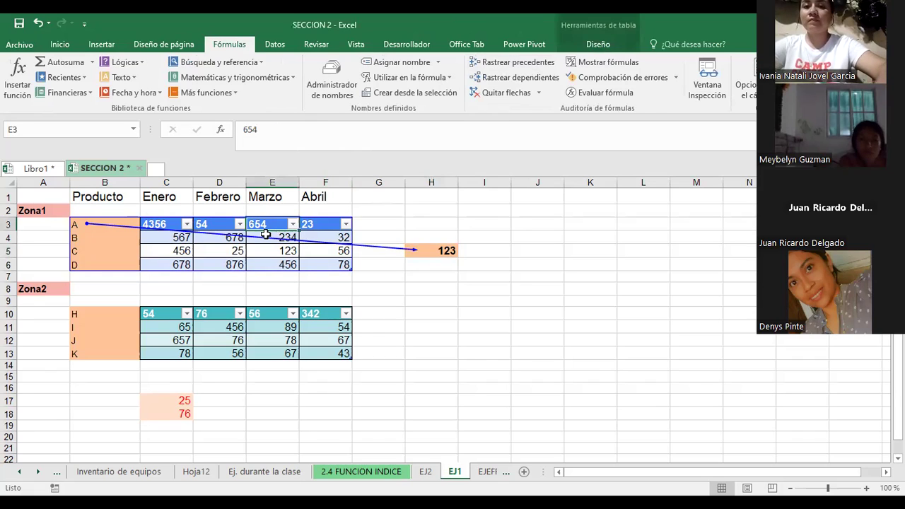
Step: Change H5's INDICE area argument from 1 to 2, producing #¡REF!
left_click(442, 250)
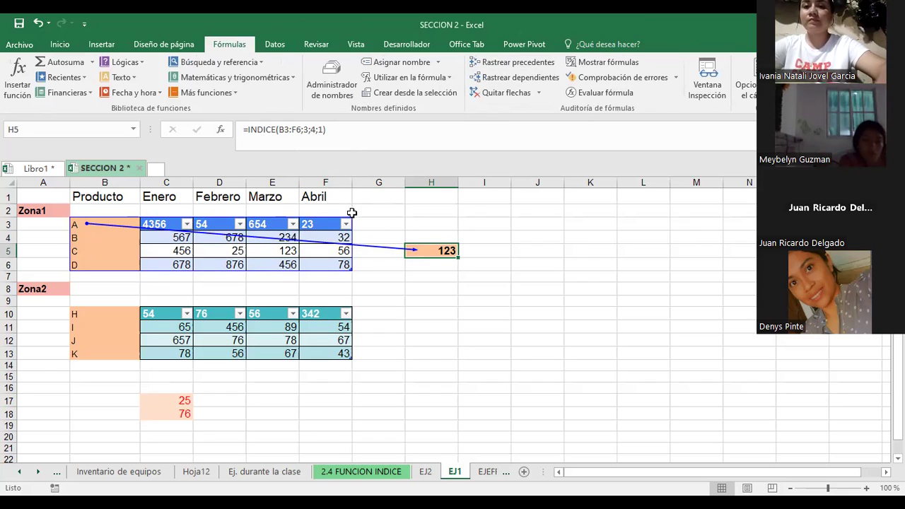
left_click(301, 130)
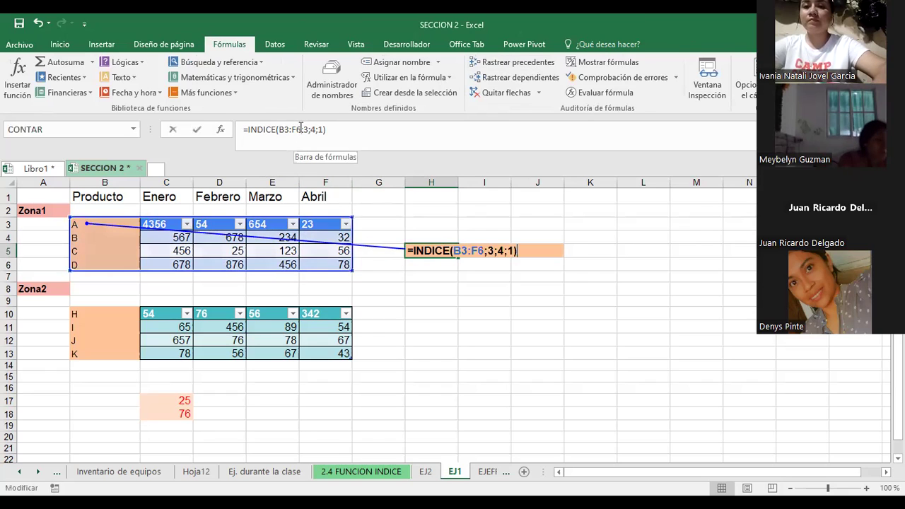
left_click(493, 251)
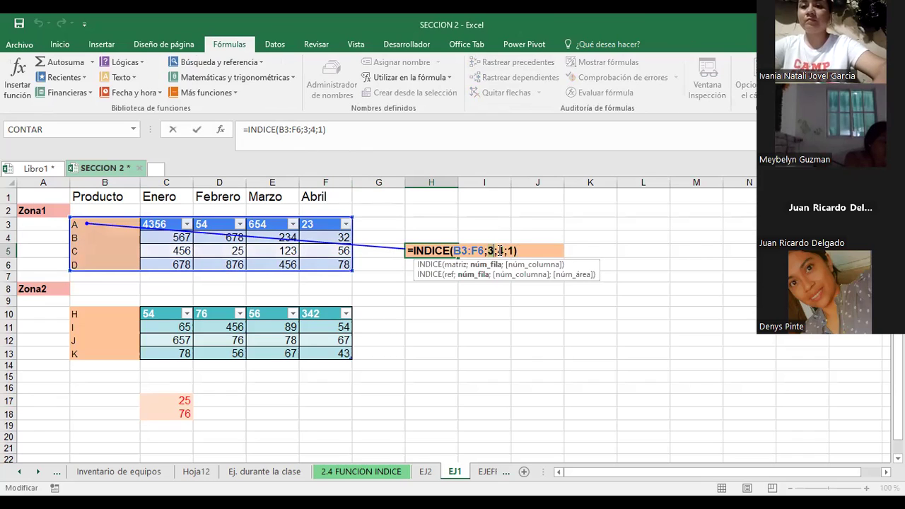
left_click(506, 250)
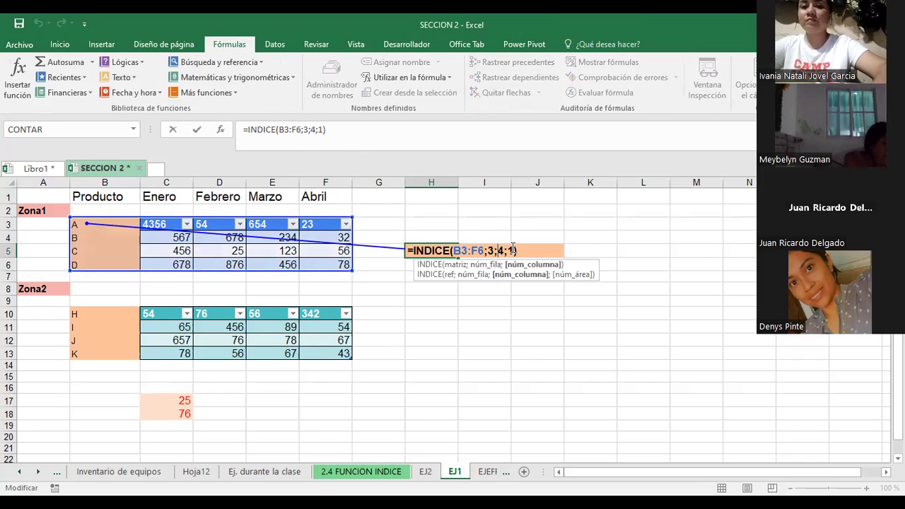
left_click(515, 251)
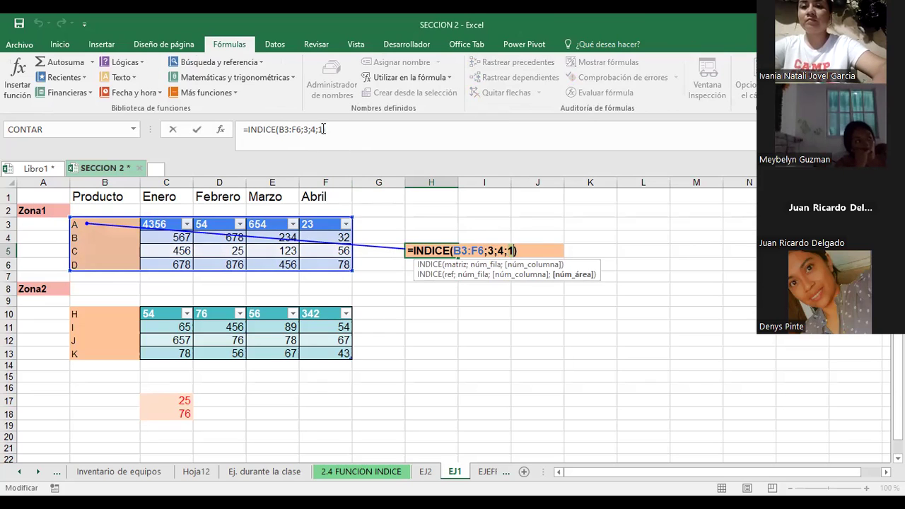
key("BackSpace")
type("2")
key("Return")
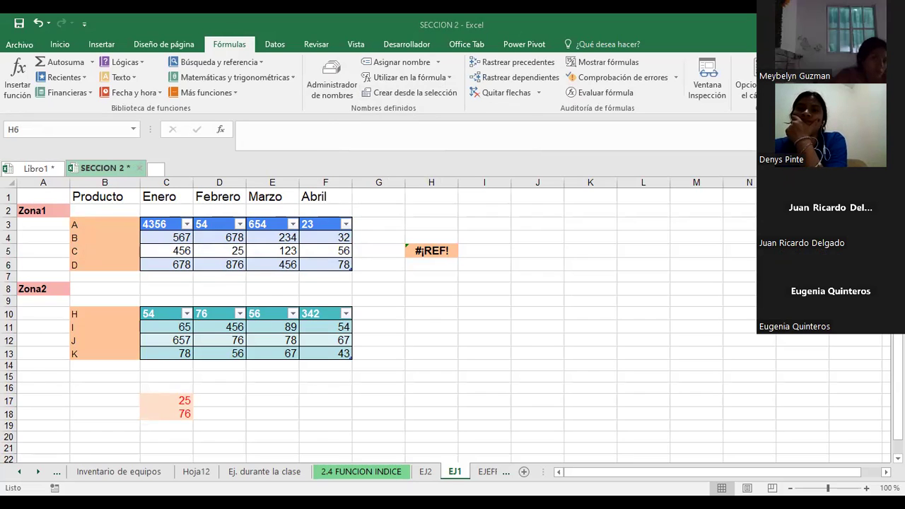
Step: Edit H5 back to =INDICE(B3:F6;3;4;1) so it shows 123 again
double_click(422, 253)
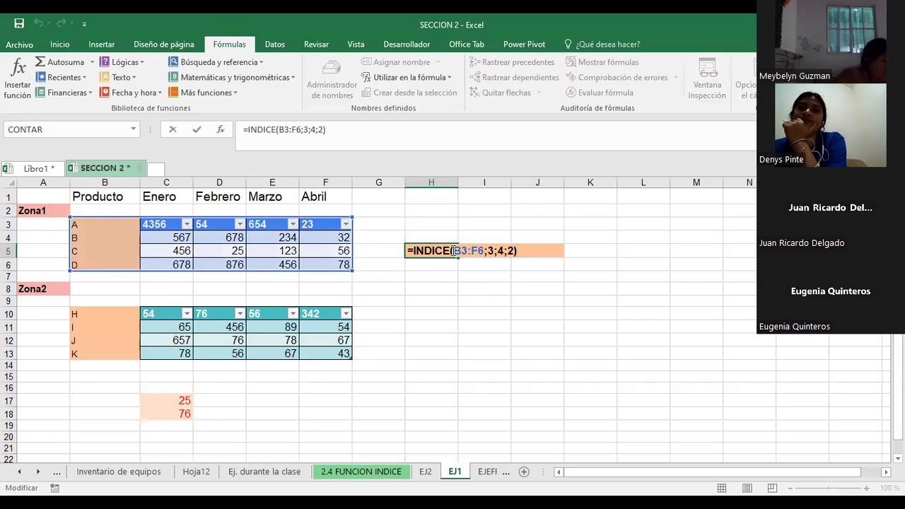
left_click_drag(454, 250, 485, 251)
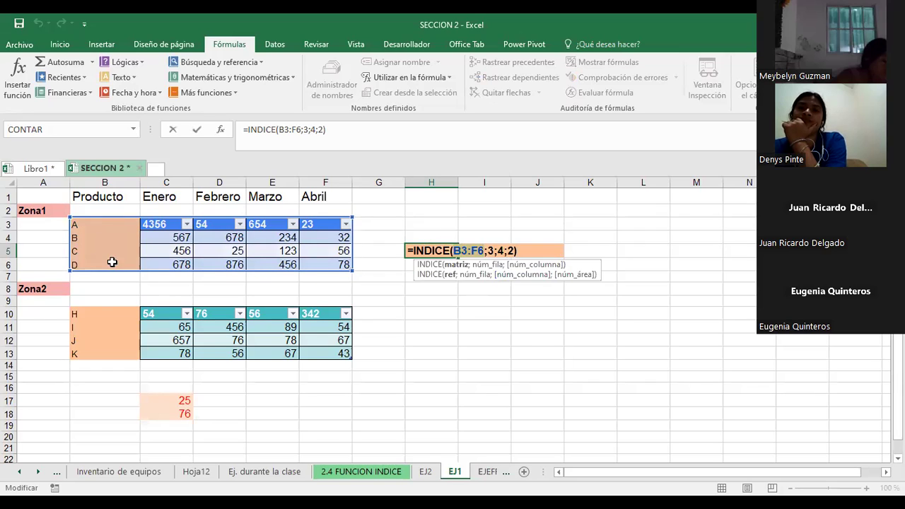
left_click(516, 252)
key("BackSpace")
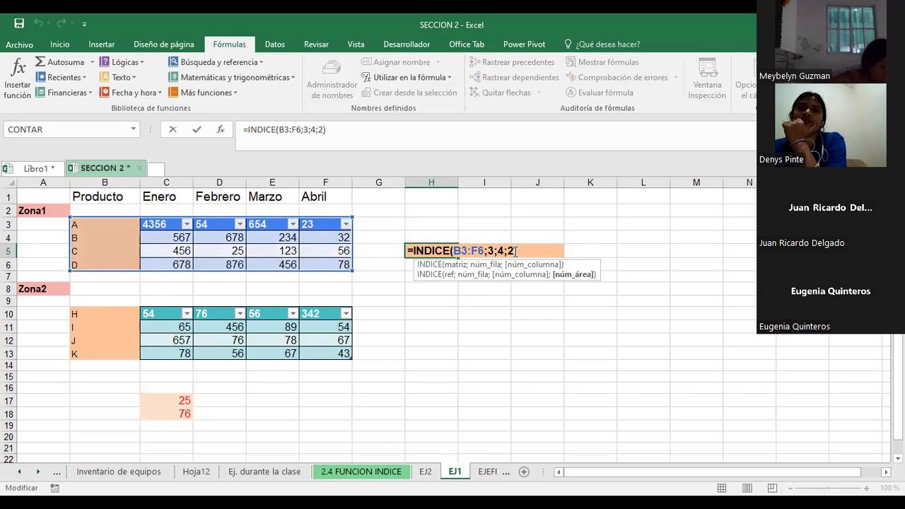
key("BackSpace")
type(")")
type("1")
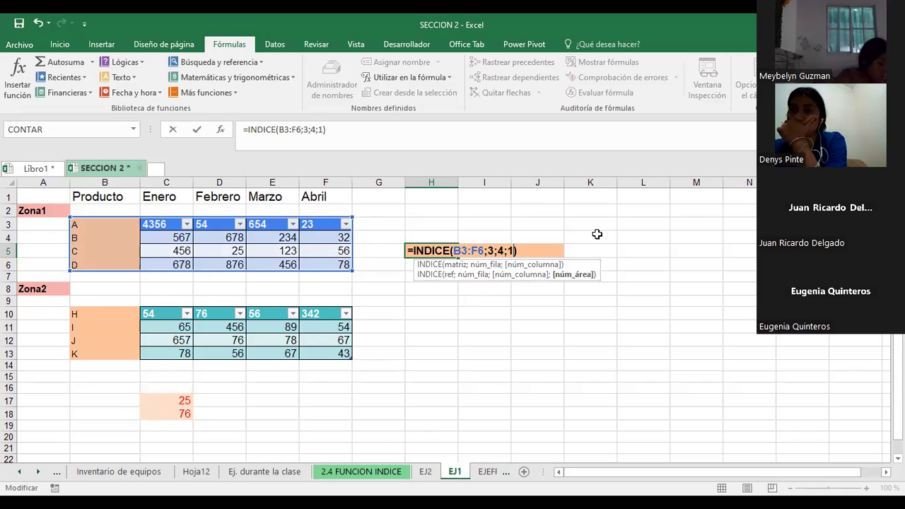
key("Return")
left_click(428, 252)
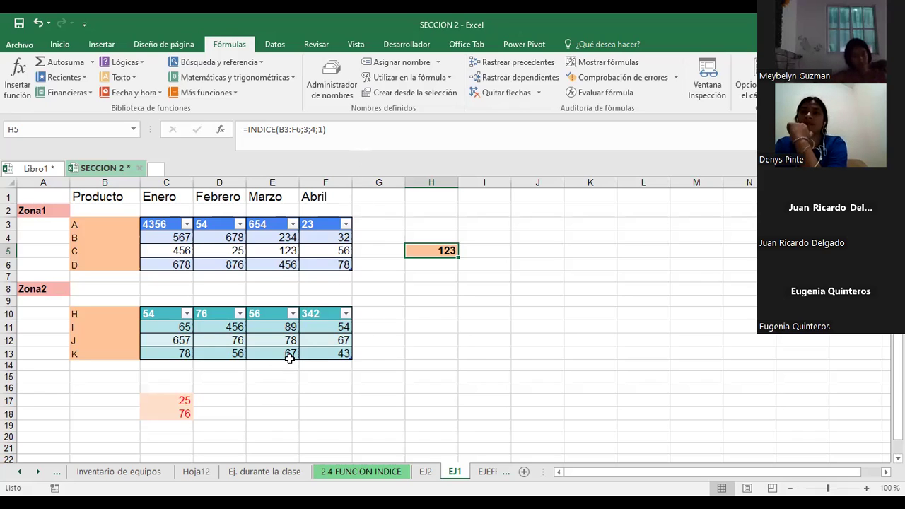
Step: After checking the formulas in C17 and H5, make 25 and 76 in C17:C18 bold, dark blue, size 16
left_click(172, 401)
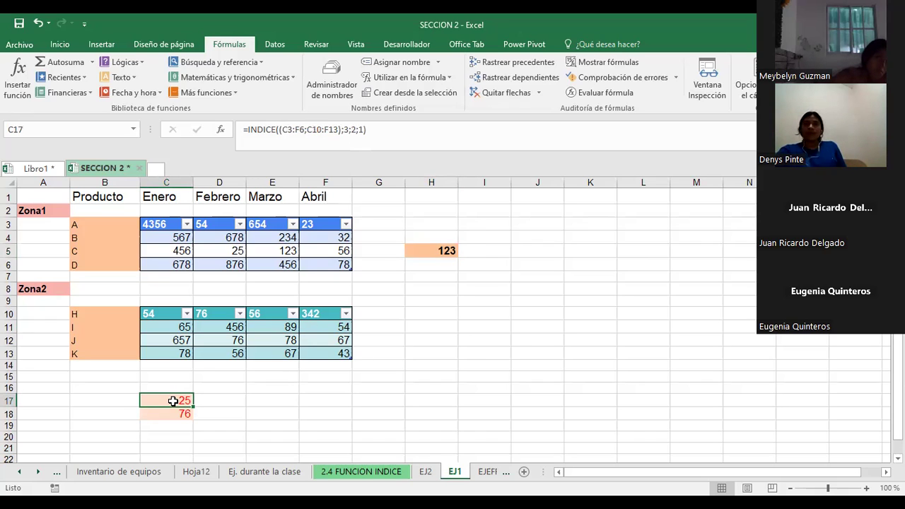
left_click(445, 254)
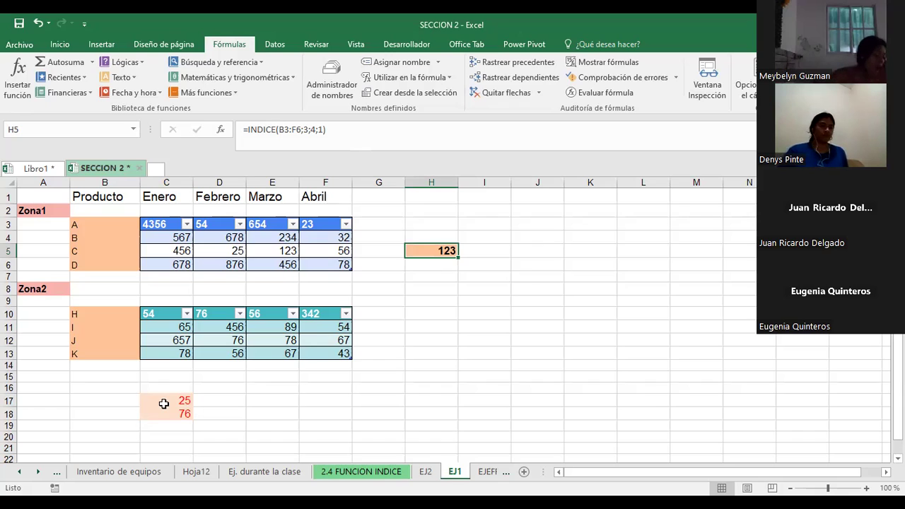
left_click_drag(162, 400, 167, 414)
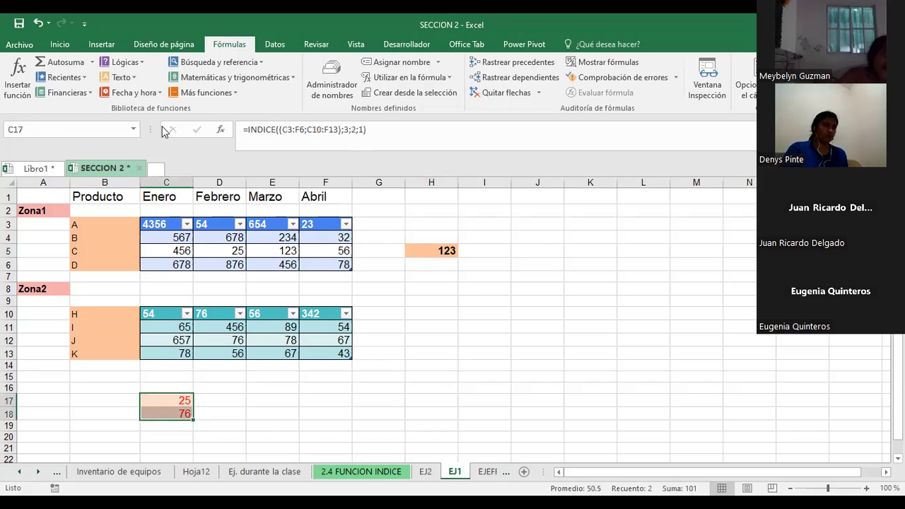
left_click(60, 44)
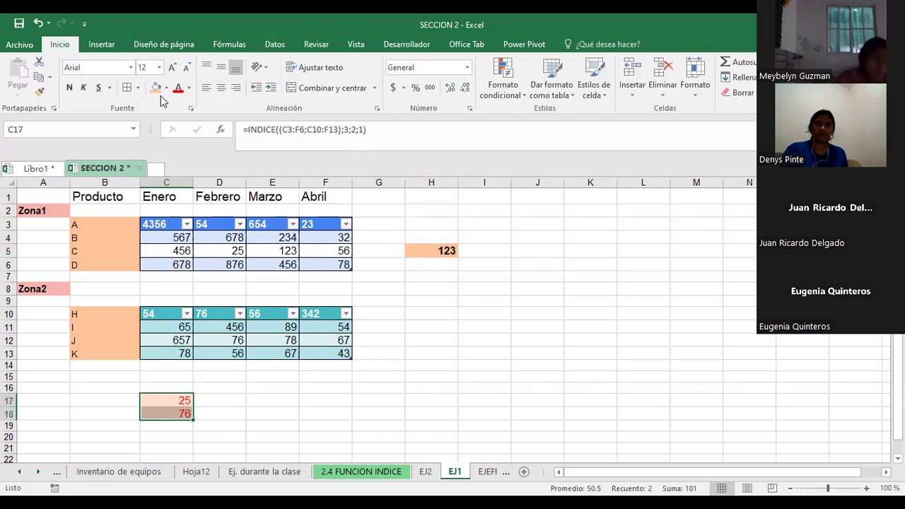
left_click(69, 88)
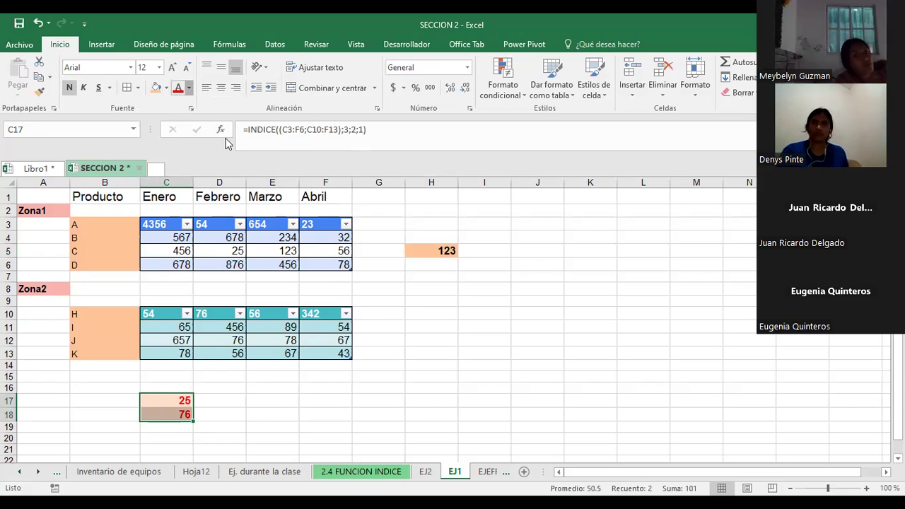
left_click(189, 89)
left_click(223, 180)
left_click(171, 68)
left_click(644, 301)
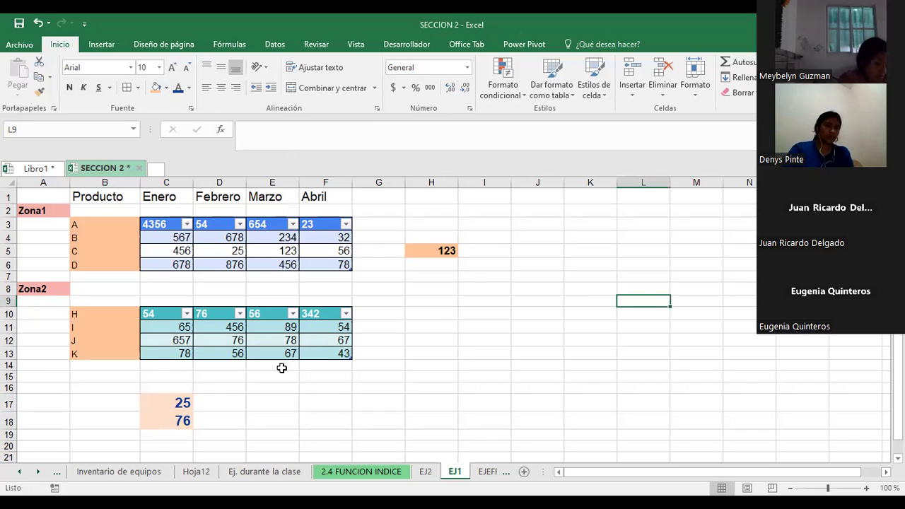
Step: Display C17's two-area formula =INDICE((C3:F6;C10:F13);3;2;1) in the cell
left_click(177, 403)
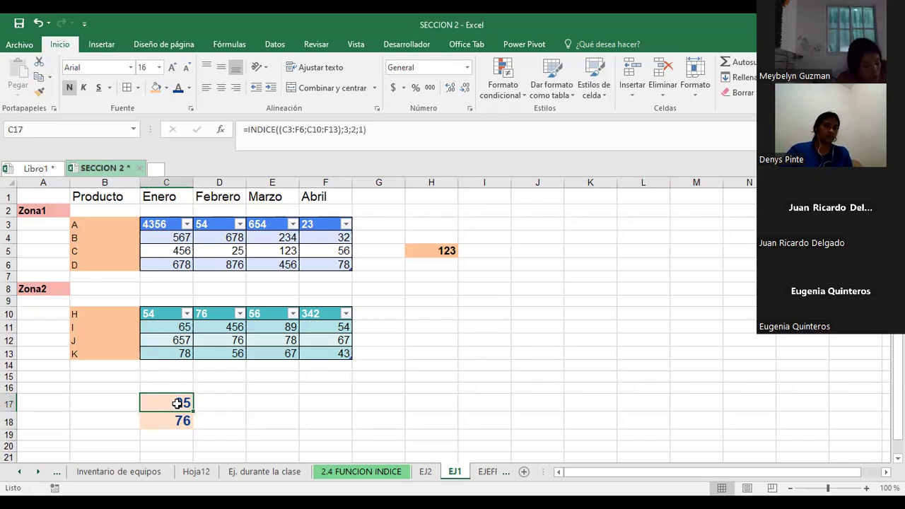
double_click(177, 403)
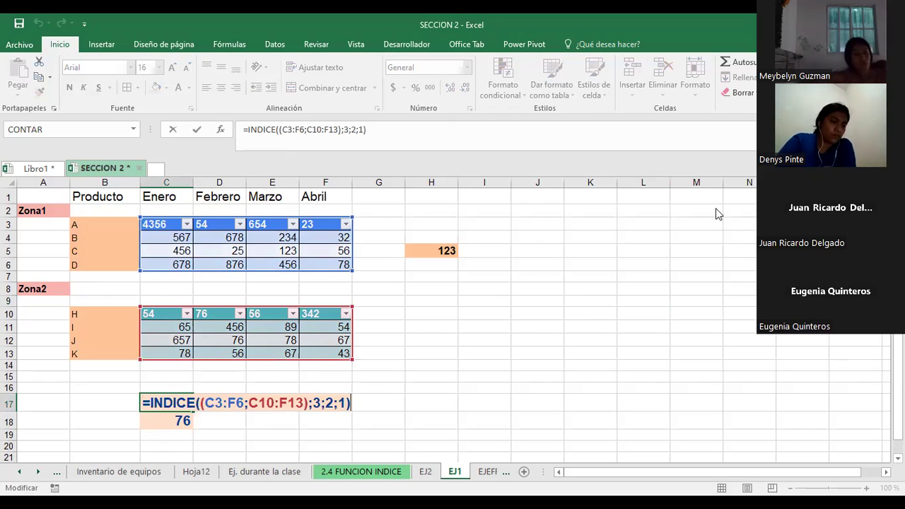
left_click(758, 465)
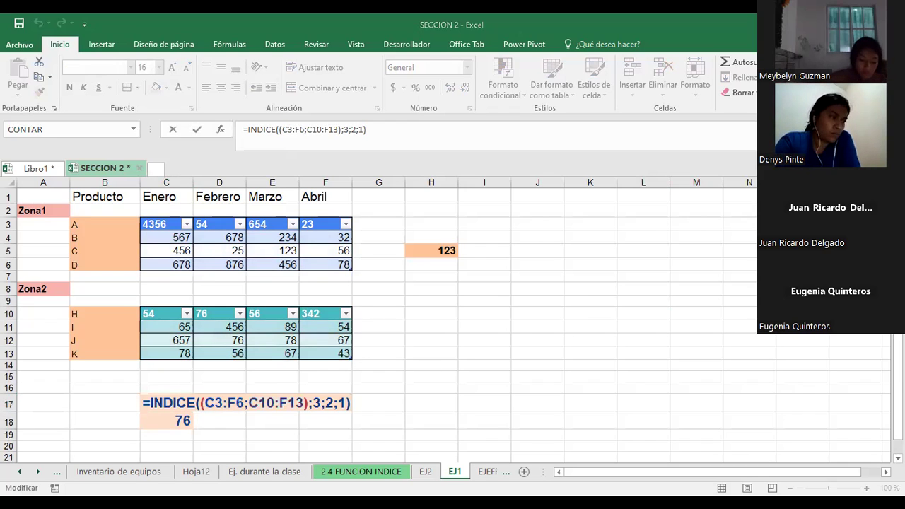
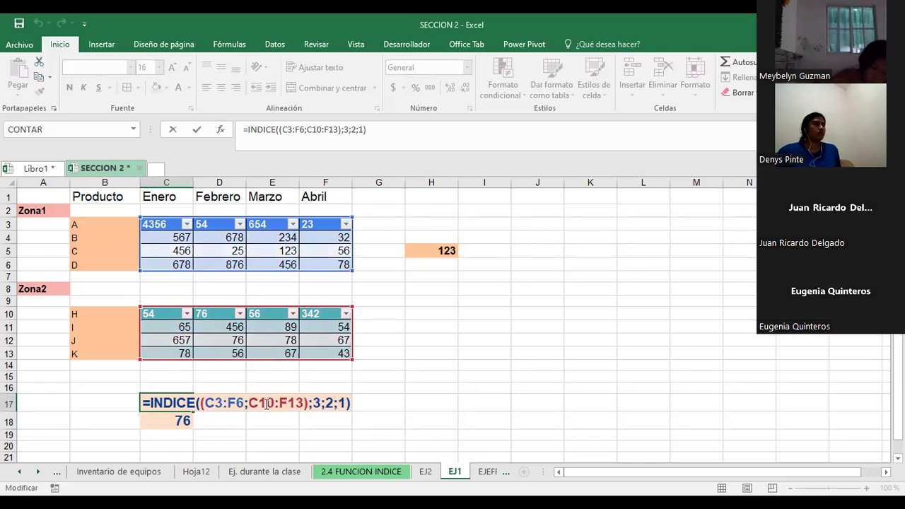
Step: Edit C17 to =INDICE((C3:F6;C10:F13);3;3;2), setting column 3 and area 2
left_click(258, 403)
left_click_drag(260, 404, 305, 402)
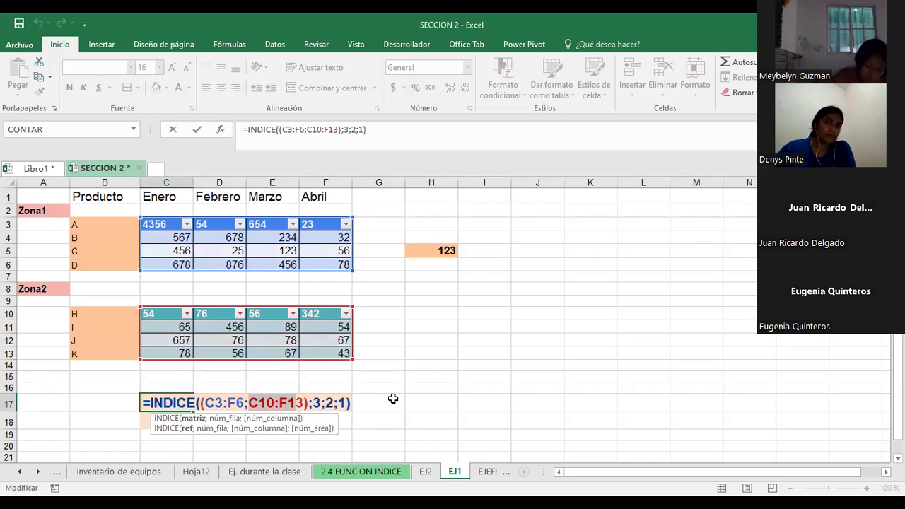
left_click(315, 403)
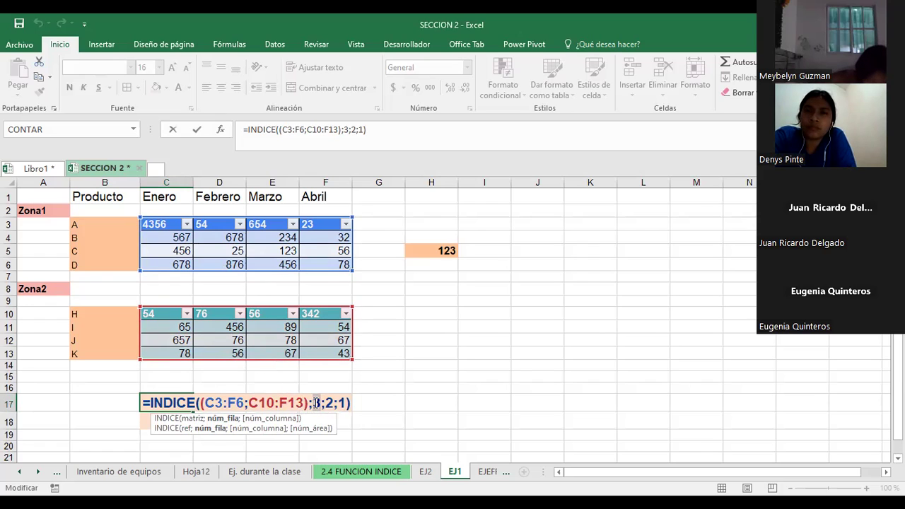
left_click(221, 419)
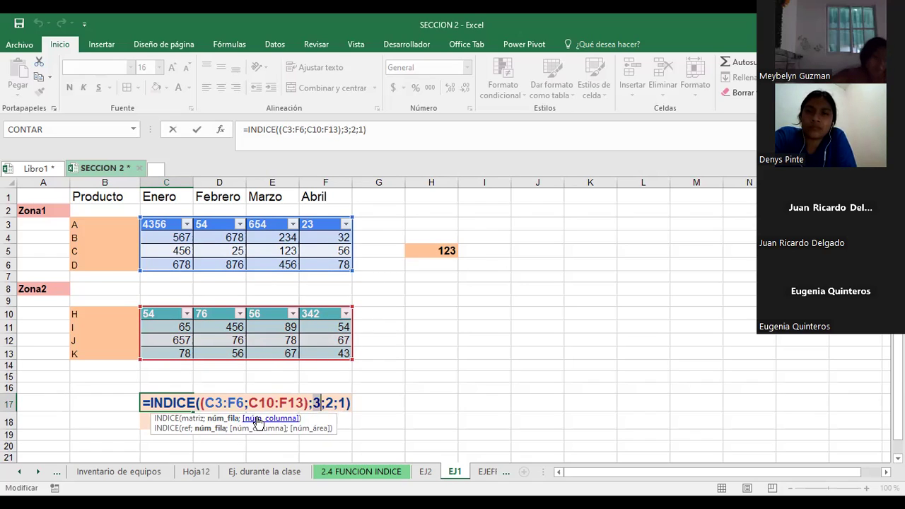
left_click(258, 419)
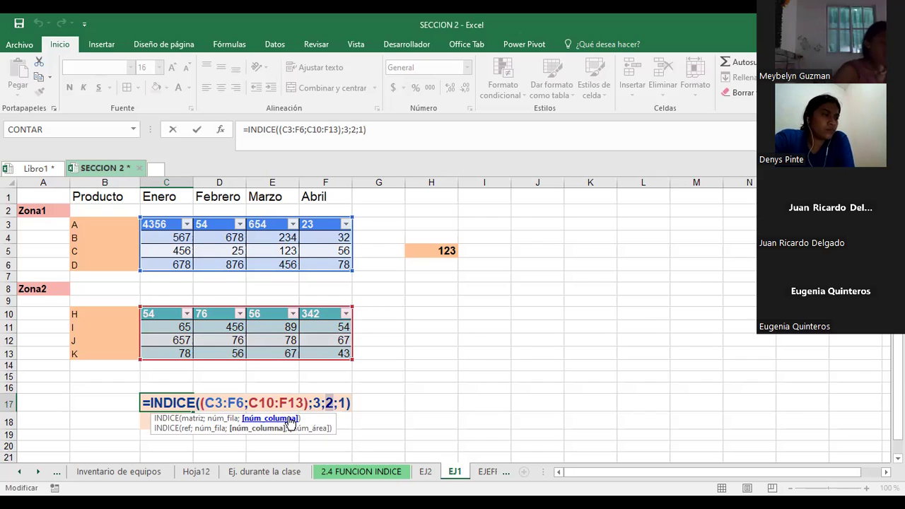
type("3")
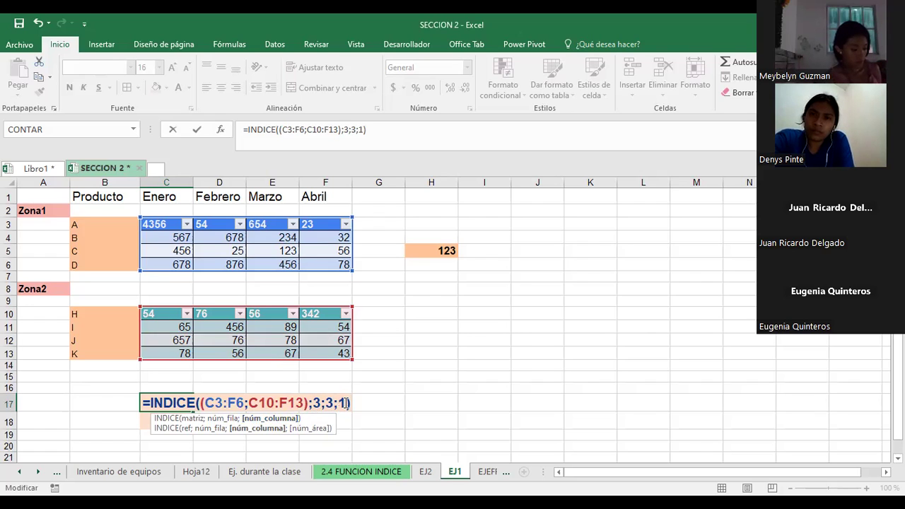
left_click(346, 403)
key("BackSpace")
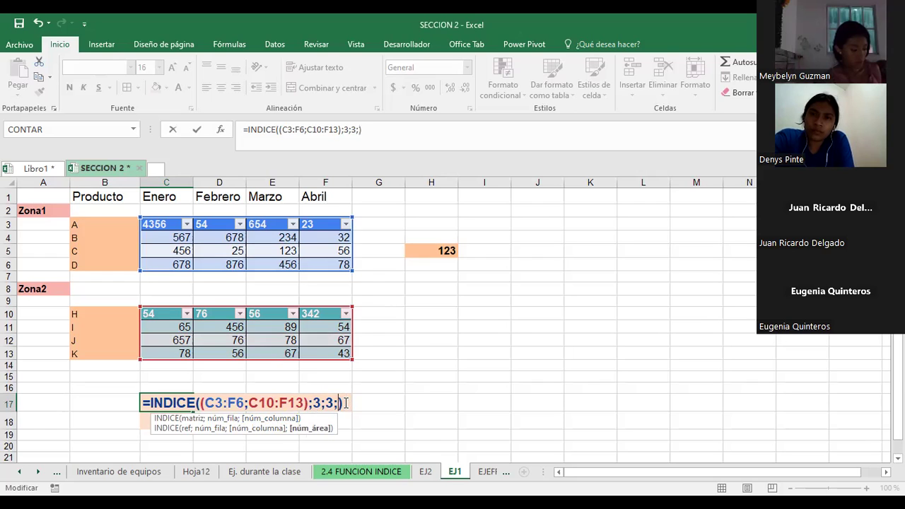
type("2")
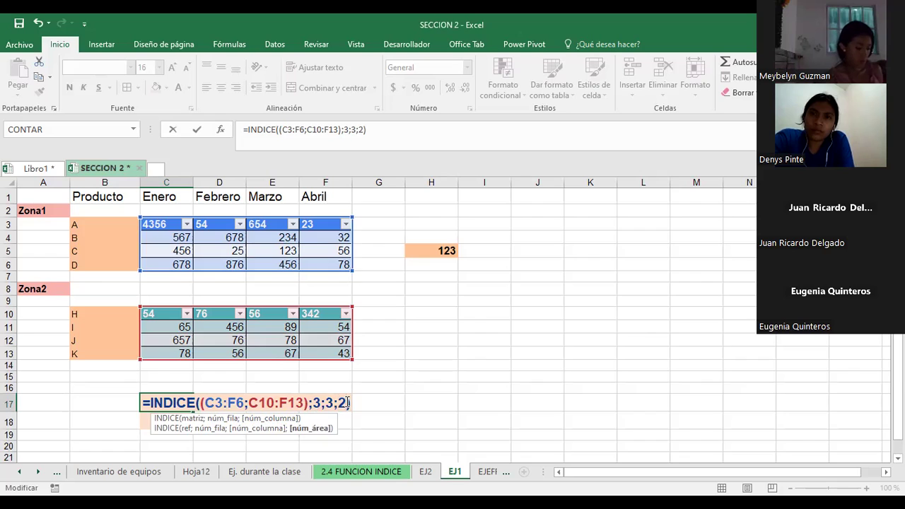
key("Return")
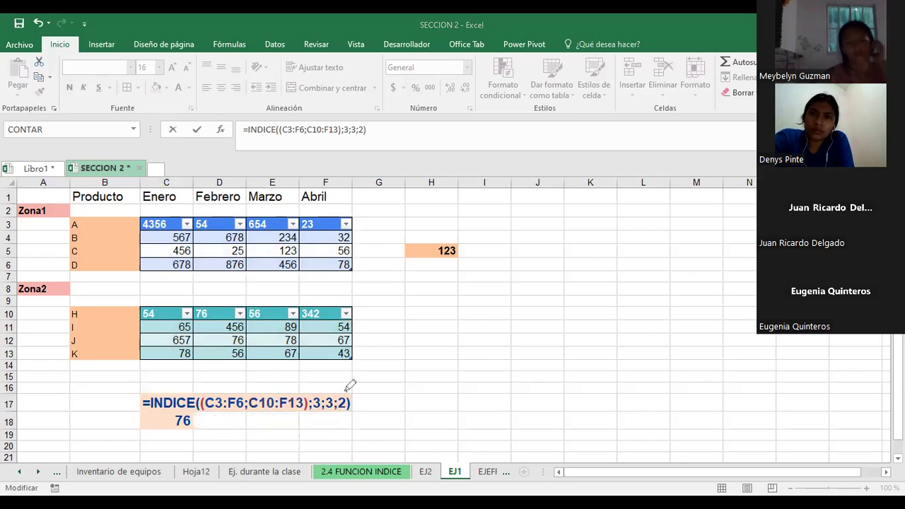
Step: Commit the edited C17 formula so it shows 78
left_click_drag(339, 391, 275, 384)
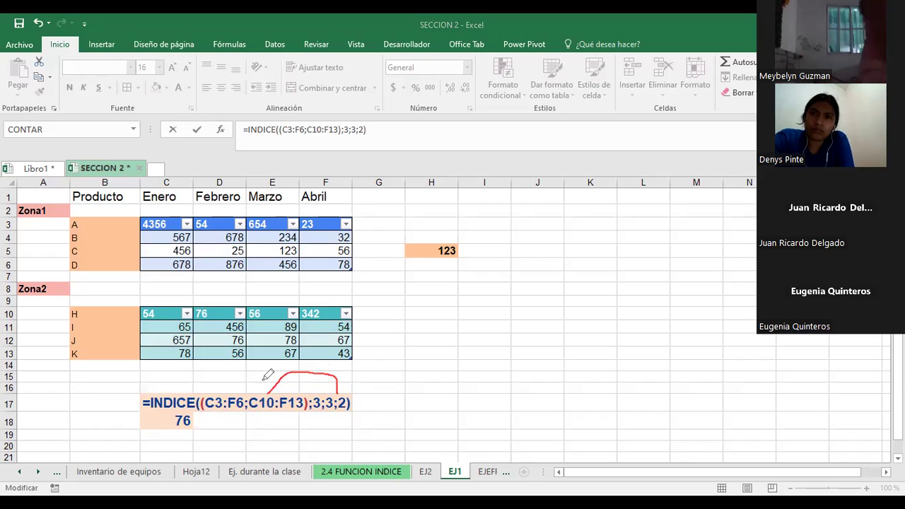
left_click_drag(262, 394, 272, 373)
left_click_drag(259, 332, 263, 388)
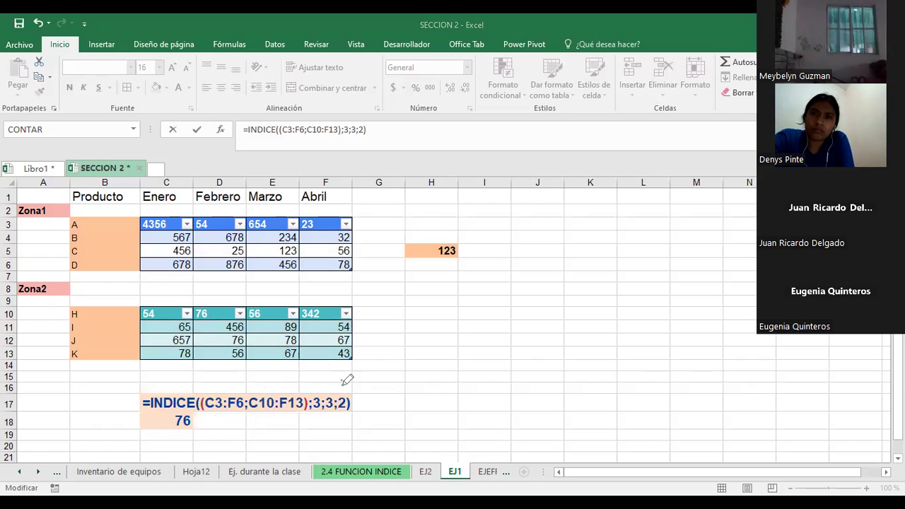
mouse_move(345, 375)
left_mouse_down()
mouse_move(231, 388)
mouse_move(273, 248)
mouse_move(300, 248)
left_mouse_up()
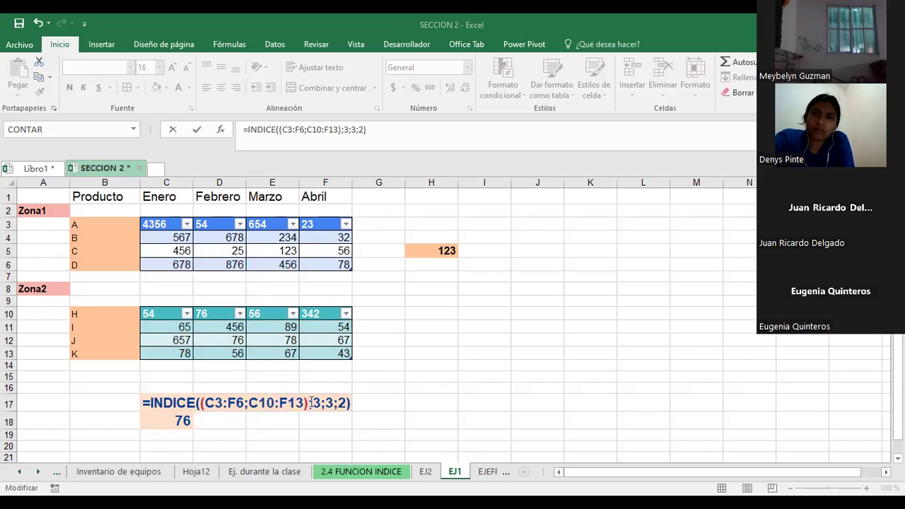
key("Return")
Step: Review C17's INDICE formula and confirm it without changes
left_click(175, 404)
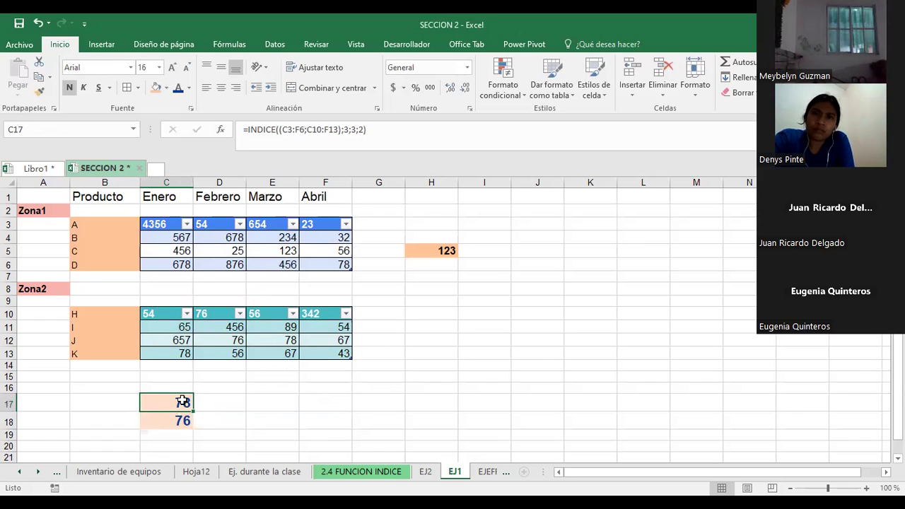
double_click(183, 402)
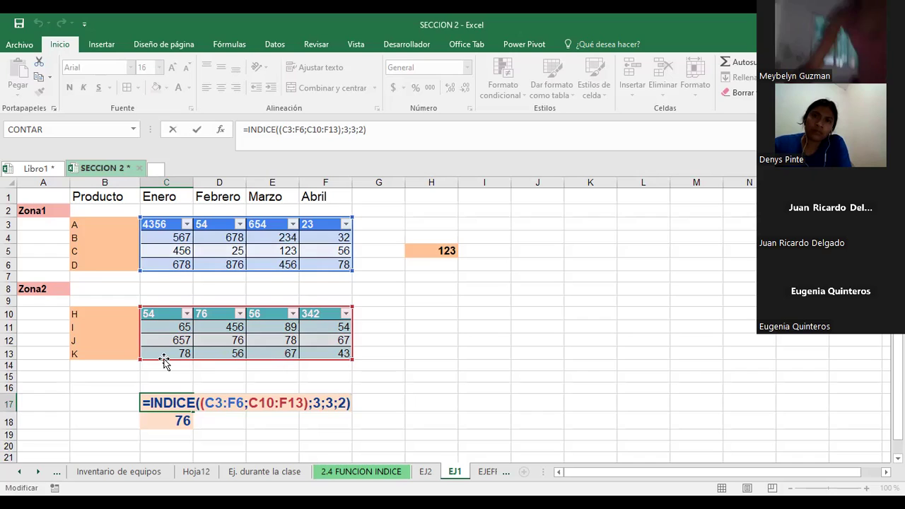
key("ctrl+Return")
Step: Fill E12, the source value 78, with orange
left_click(275, 364)
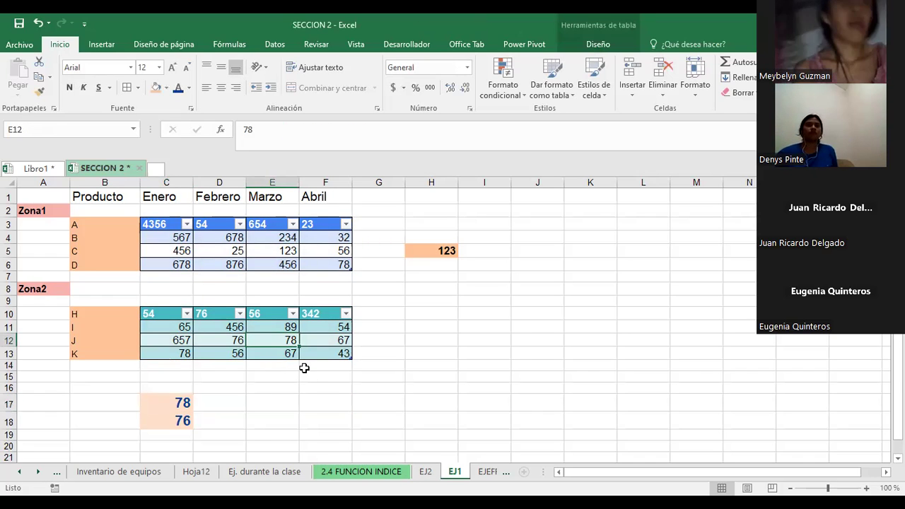
left_click(165, 88)
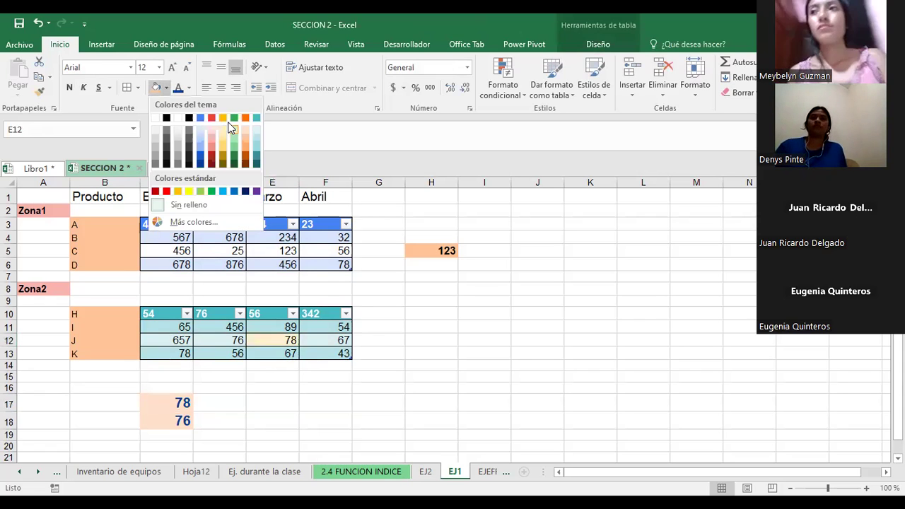
left_click(85, 92)
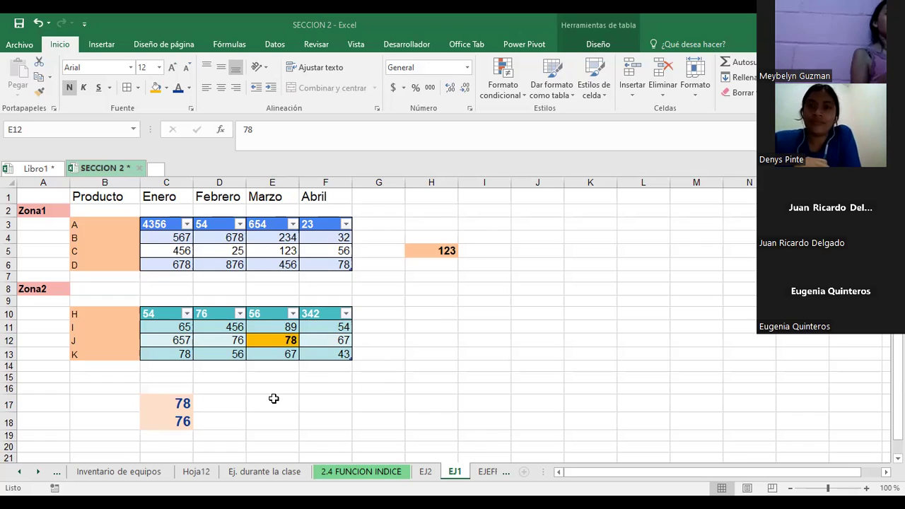
Step: Change C17's area argument from 2 to 1 so it returns 123
left_click(176, 404)
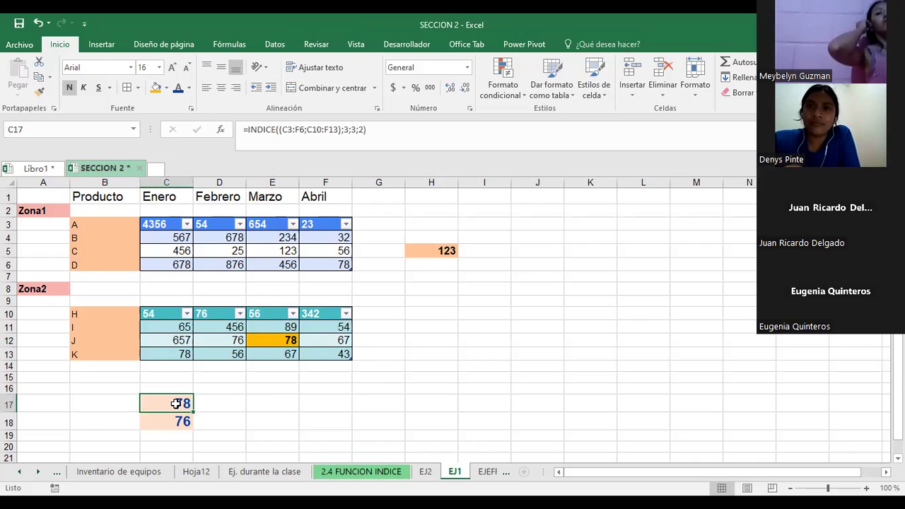
double_click(176, 404)
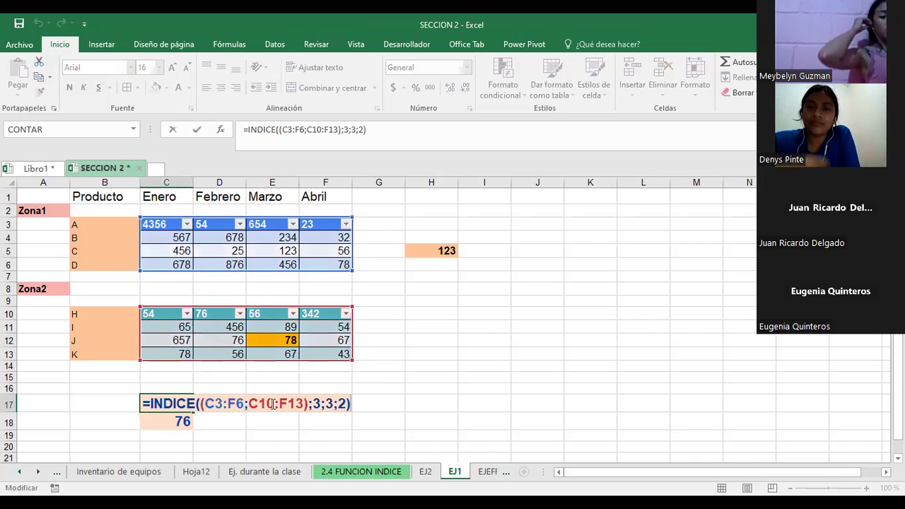
left_click(343, 404)
key("BackSpace")
type("1)")
key("Return")
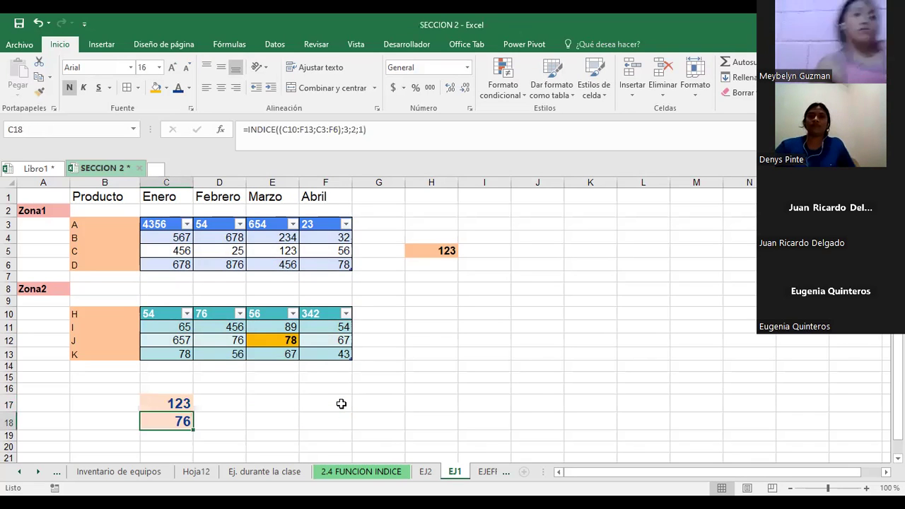
Step: Recheck C17's formula against its source value 123 in E5
left_click(179, 404)
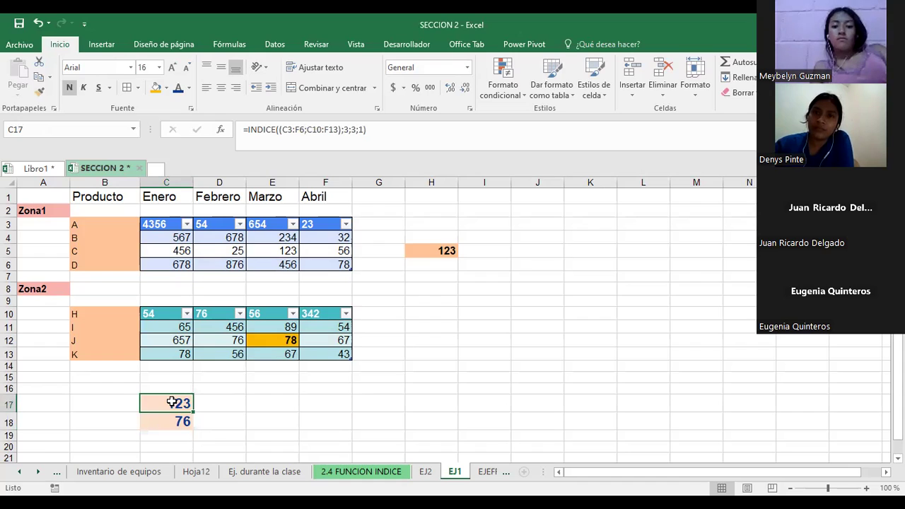
double_click(192, 402)
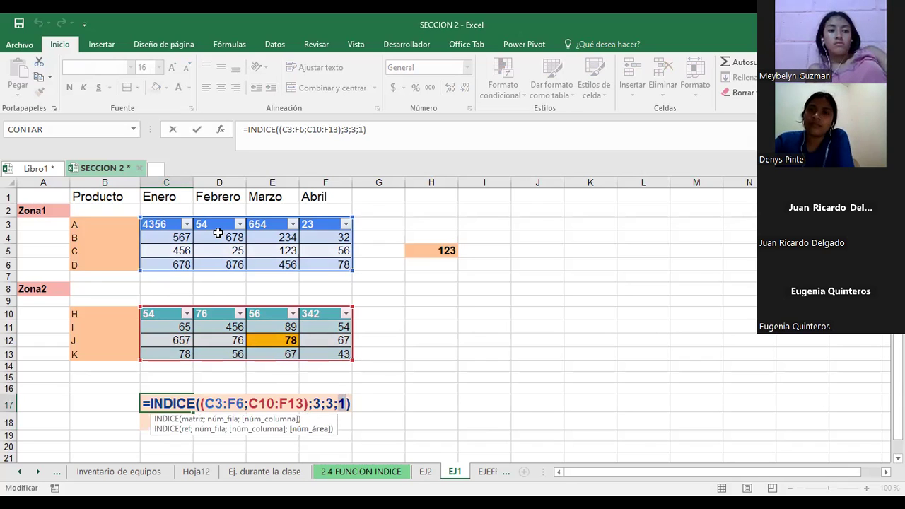
left_click(183, 403)
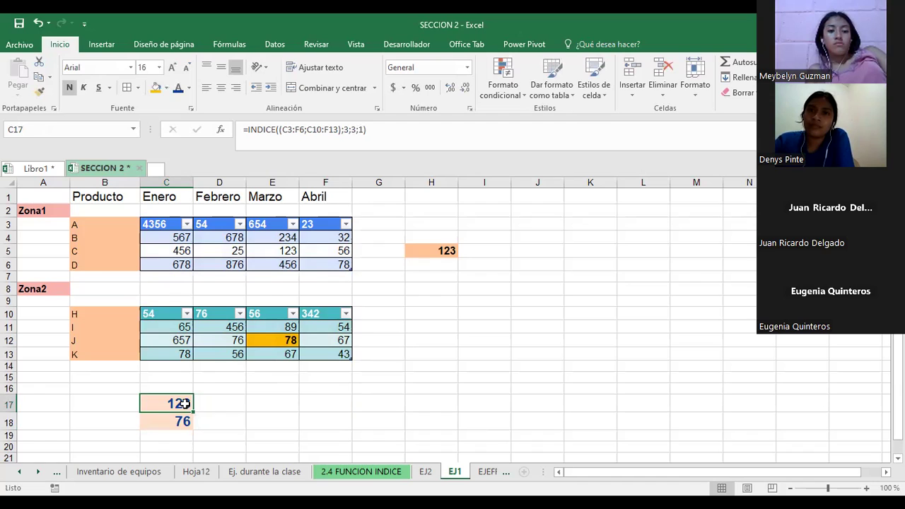
left_click(269, 251)
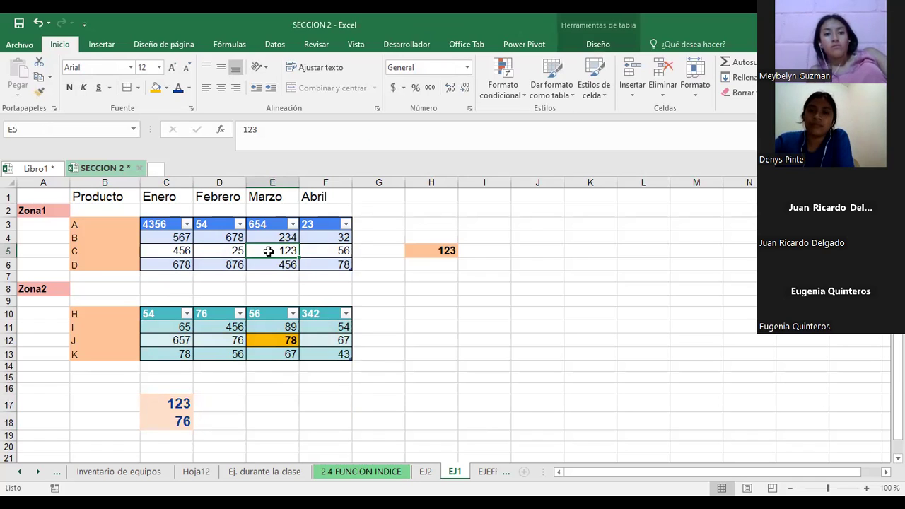
left_click(183, 401)
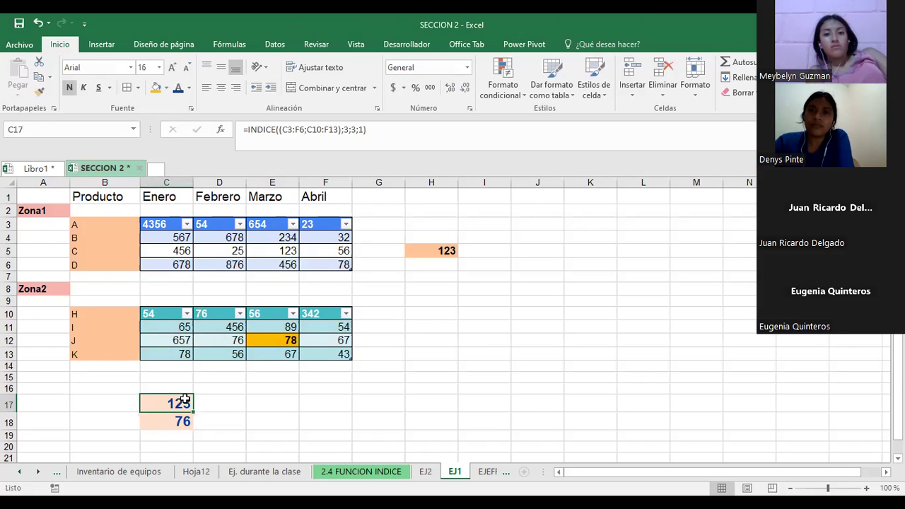
double_click(184, 401)
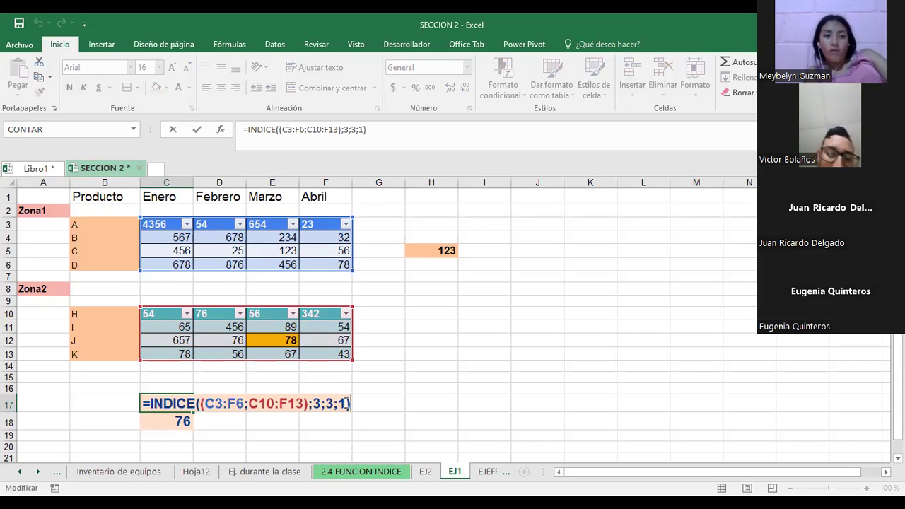
key("ctrl+Return")
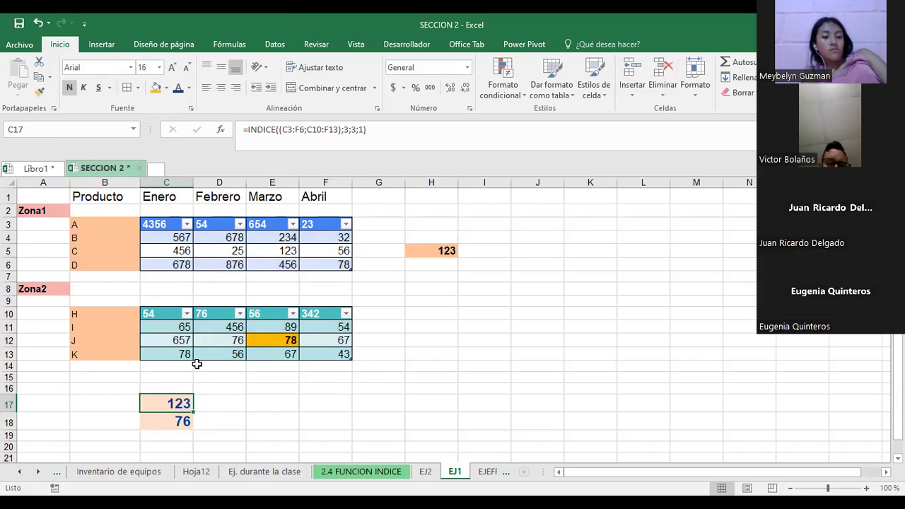
Step: Give E5 and C17 the same matching red fill
left_click(292, 253)
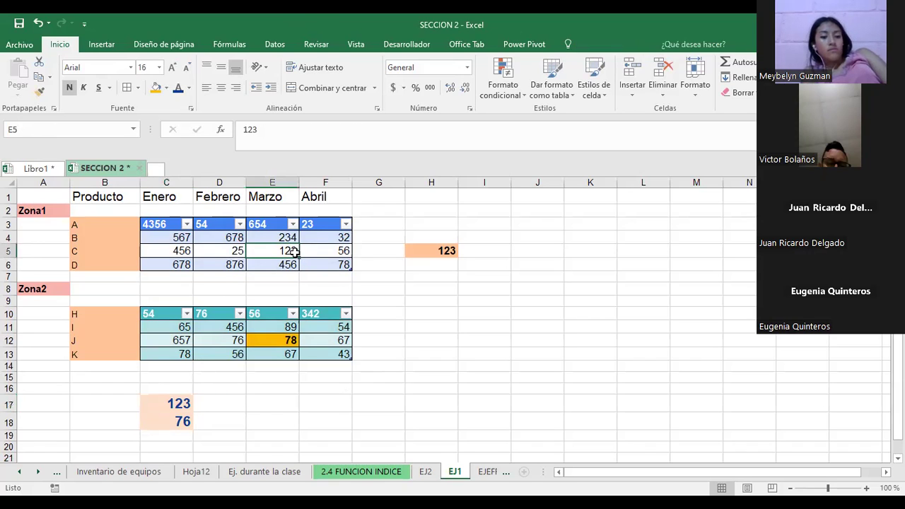
left_click(167, 88)
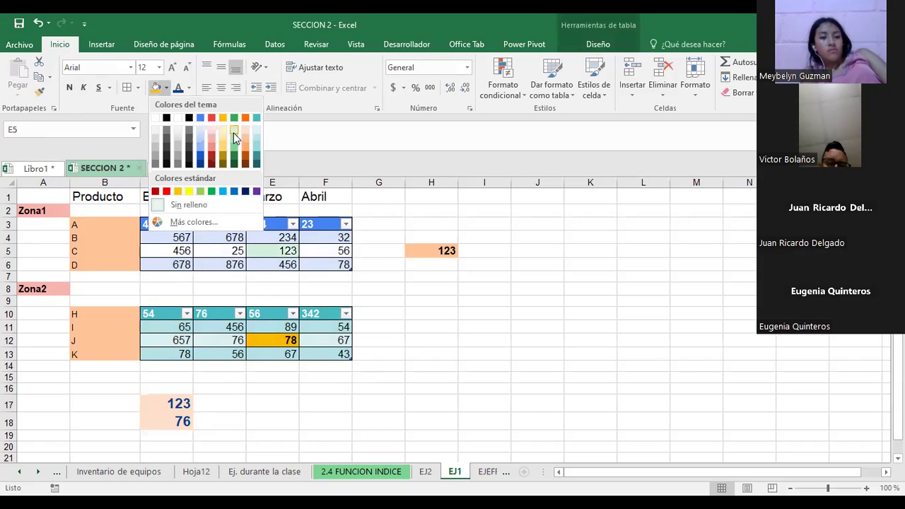
left_click(233, 133)
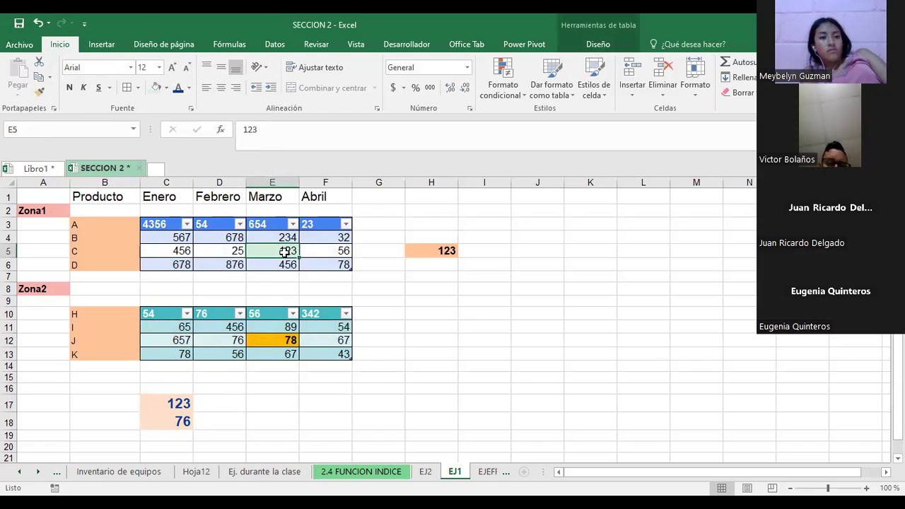
left_click(168, 84)
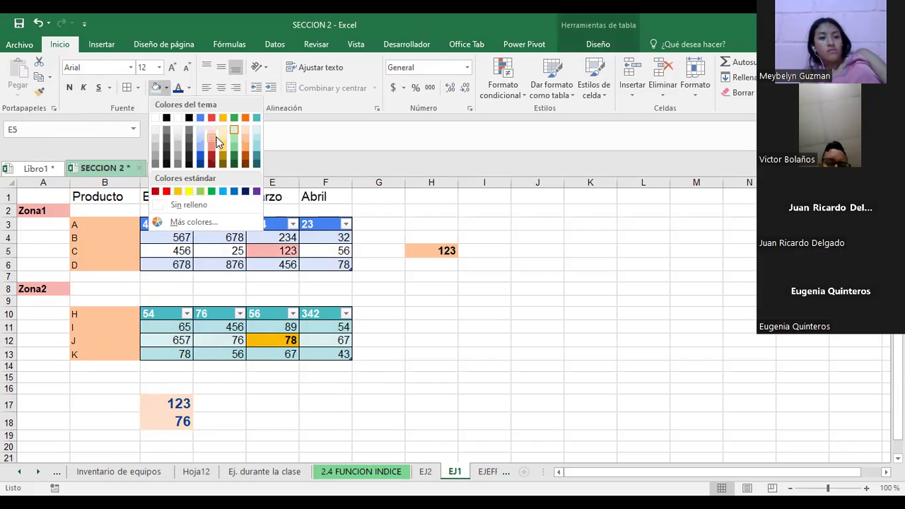
left_click(310, 410)
left_click(167, 403)
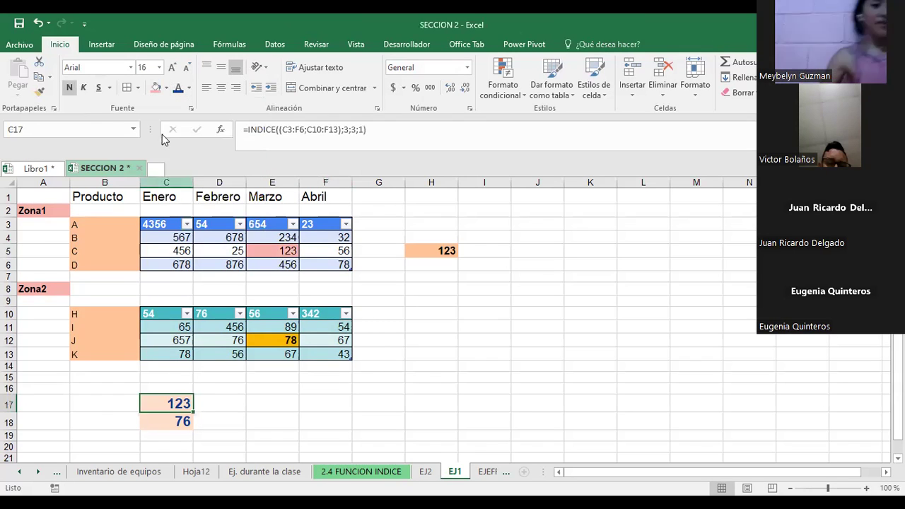
left_click(157, 90)
Step: Fill C18 with orange and open its INDICE formula for editing
left_click(162, 423)
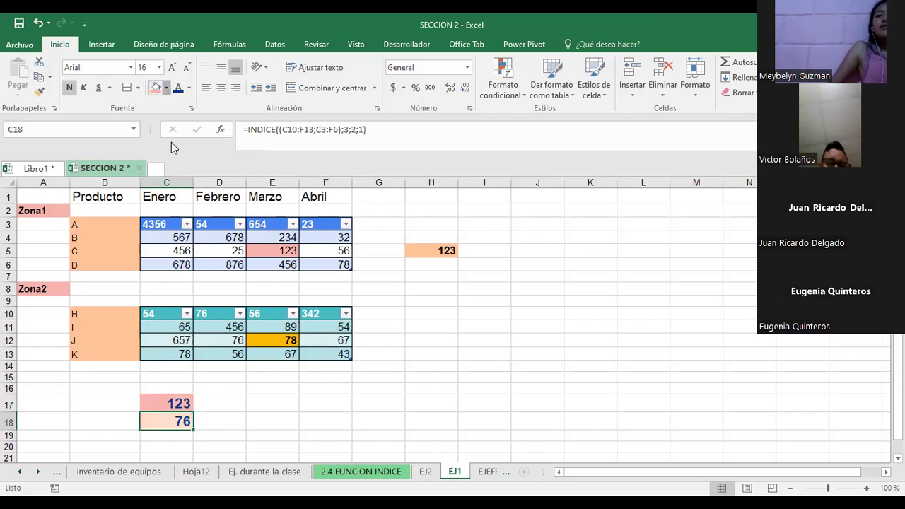
left_click(167, 88)
left_click(179, 192)
left_click(272, 421)
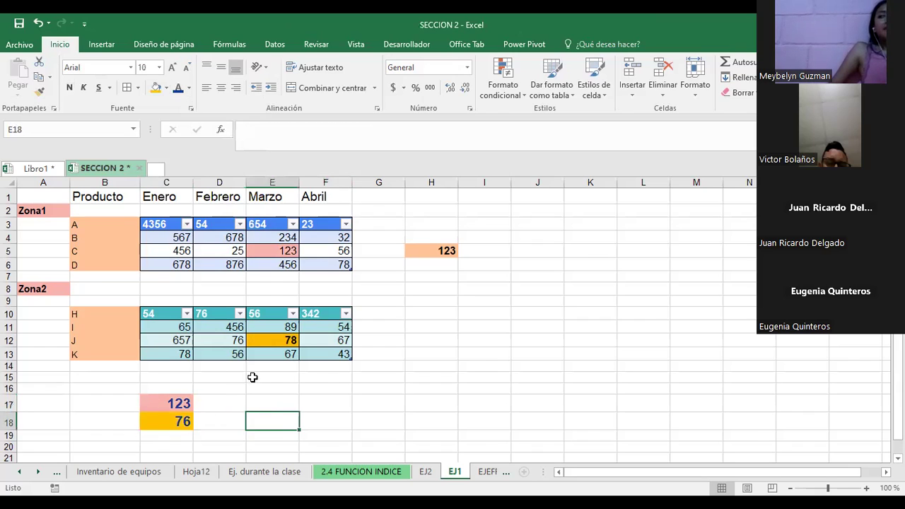
left_click(175, 425)
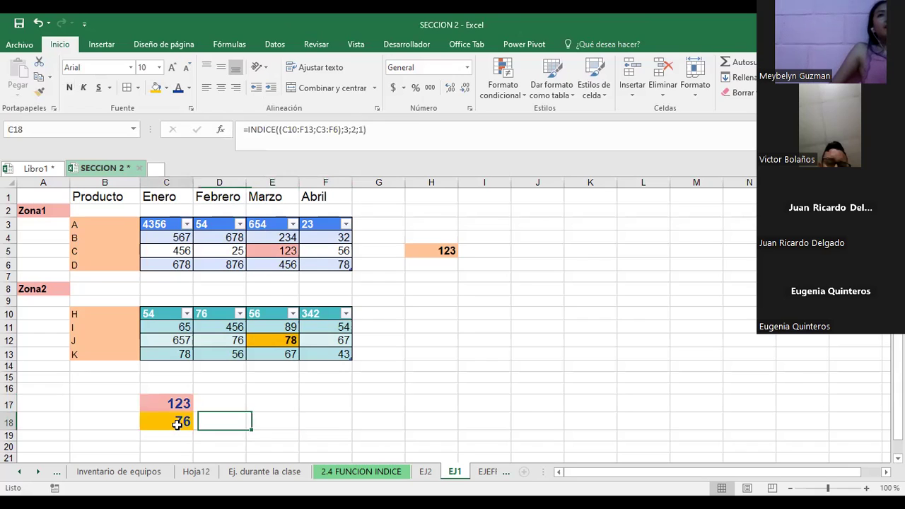
double_click(177, 425)
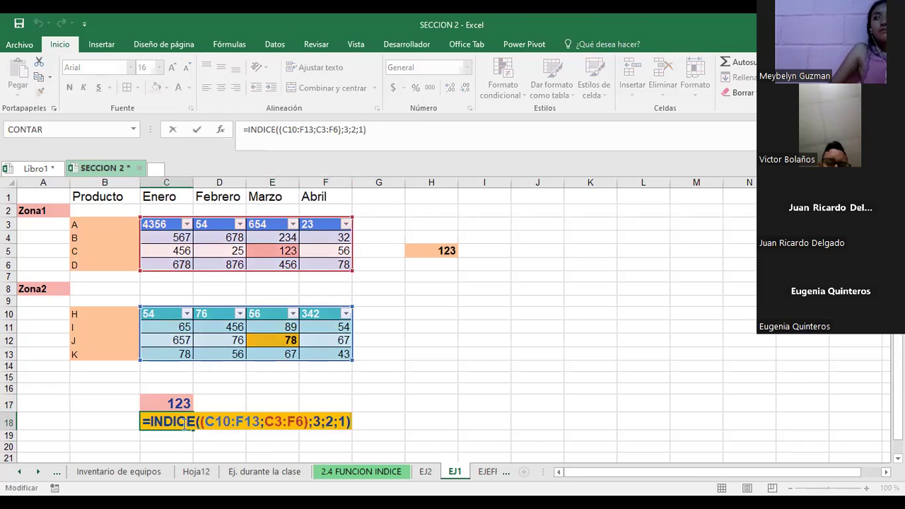
Step: Change C18's area argument to 2, giving =INDICE((C10:F13;C3:F6);3;2;2)
left_click(343, 422)
key("BackSpace")
type("2")
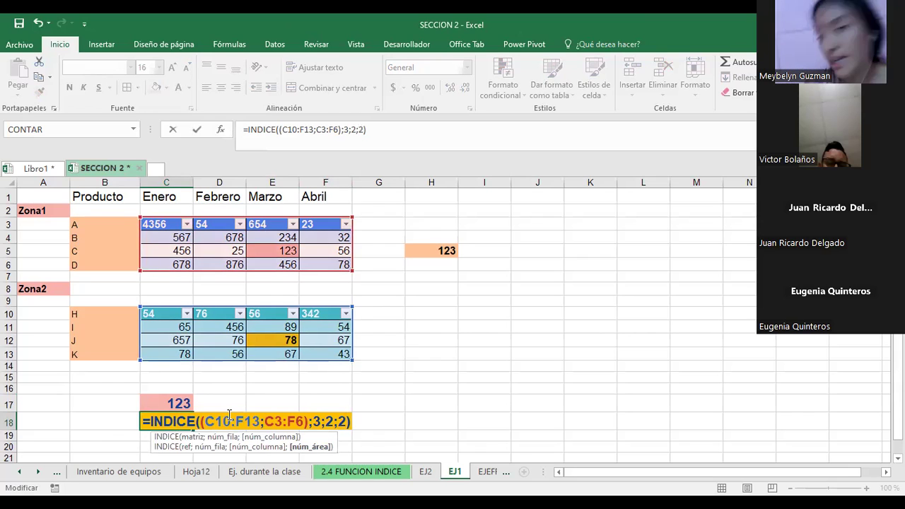
key("Return")
Step: Inspect C18's range references C10:F13 and C3:F6 and the returned value 25 in D5
left_click(186, 422)
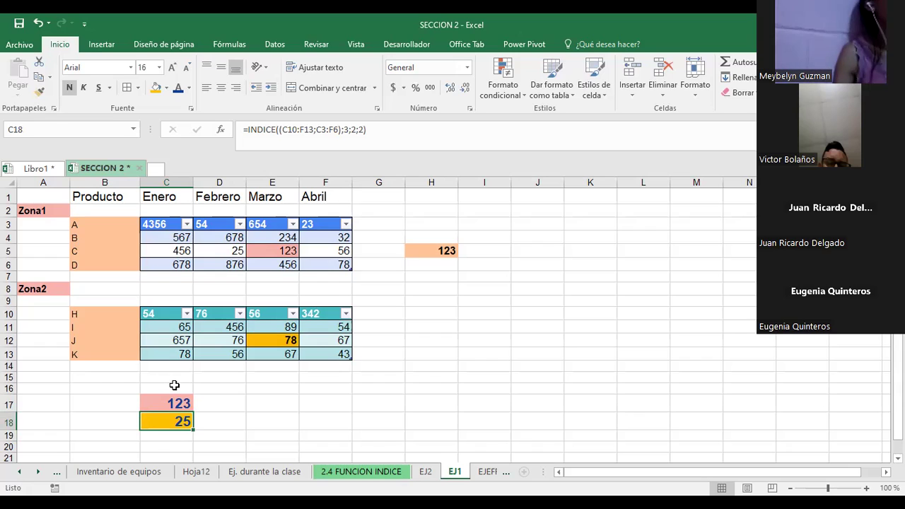
double_click(175, 423)
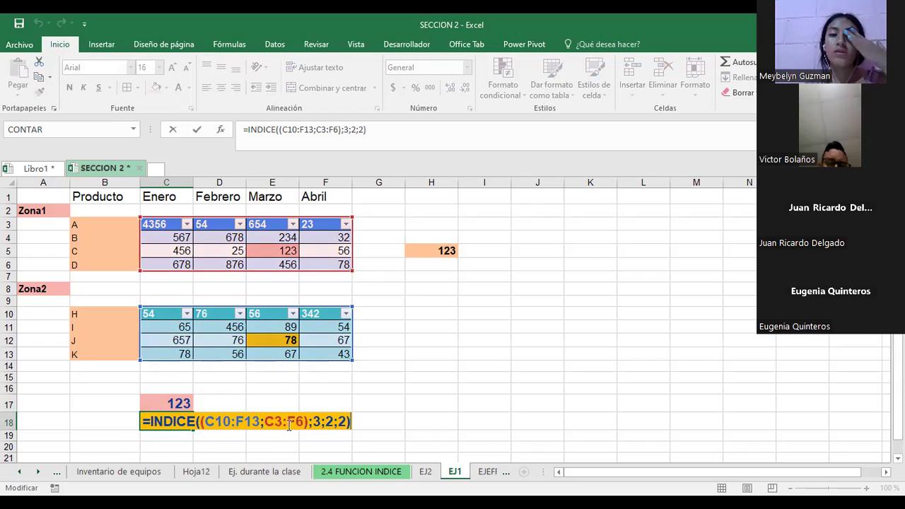
left_click(101, 45)
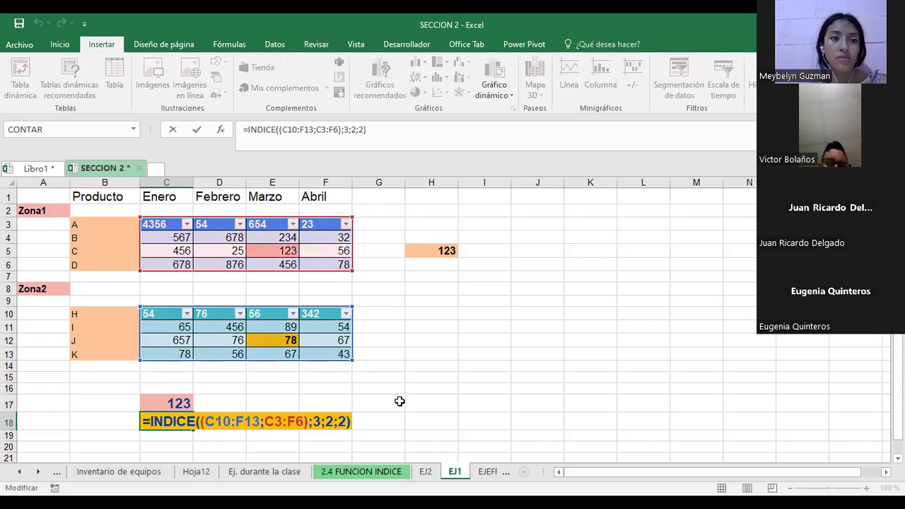
key("ctrl+Return")
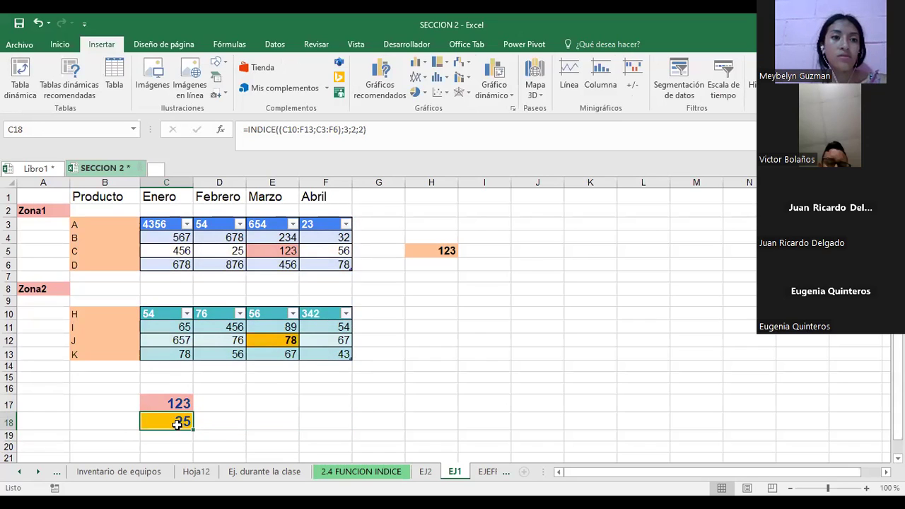
double_click(177, 423)
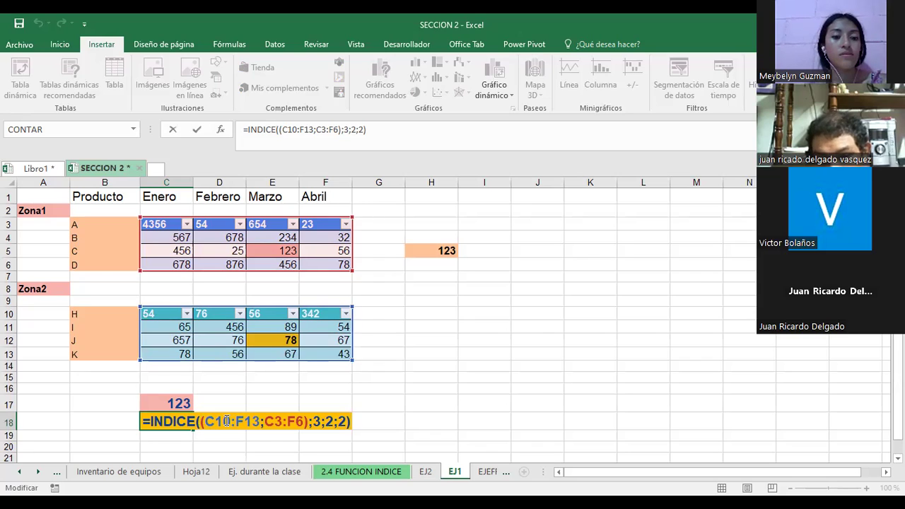
left_click_drag(205, 422, 260, 422)
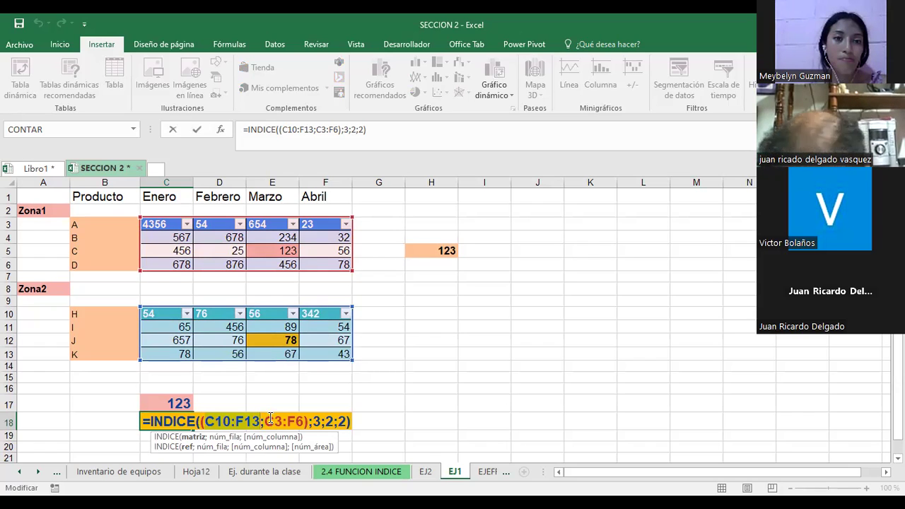
left_click_drag(265, 422, 303, 423)
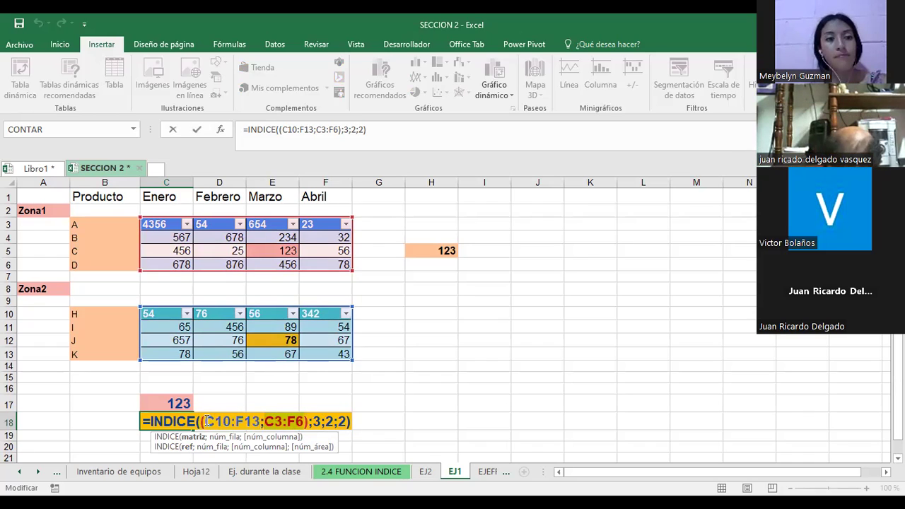
left_click(243, 250)
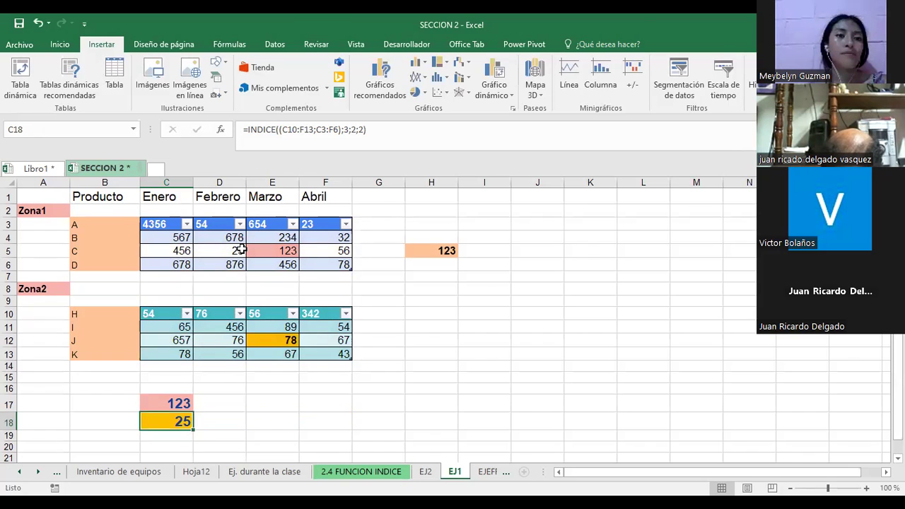
left_click(163, 422)
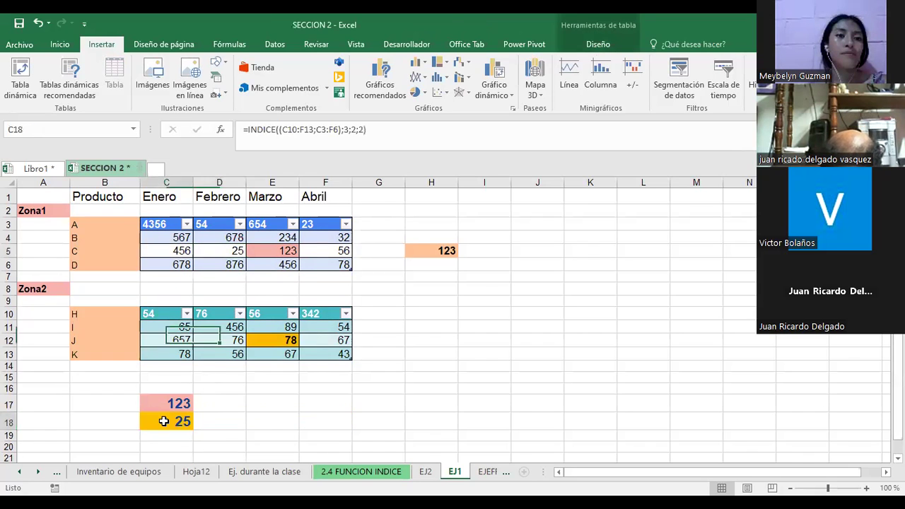
Step: Trace precedents for C18 and select D5, the source of its 25
left_click(241, 44)
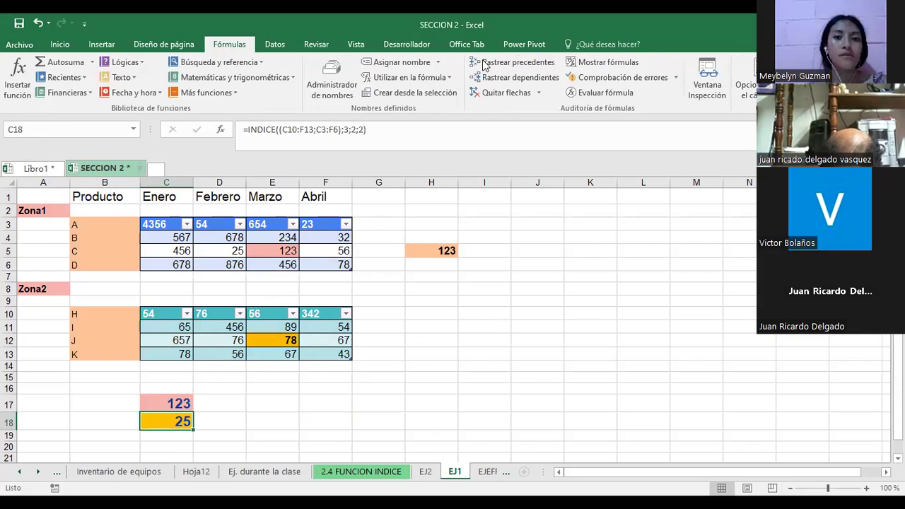
left_click(501, 63)
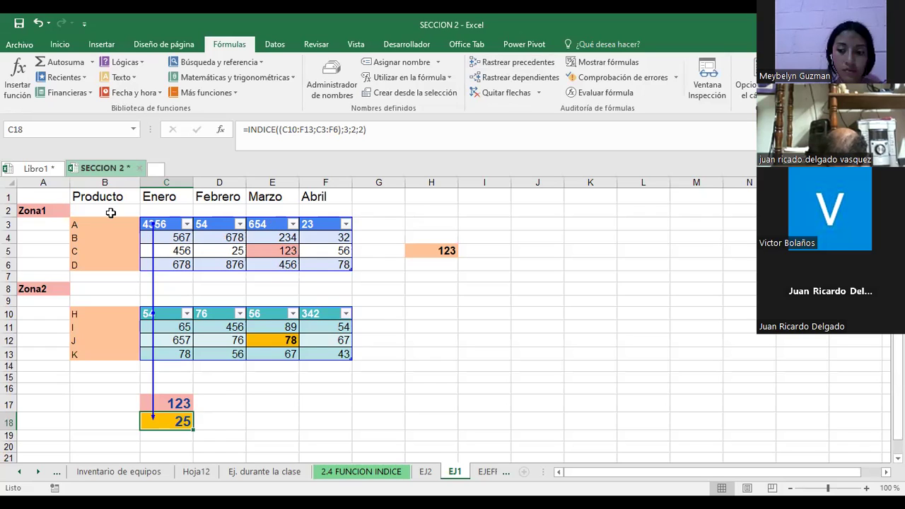
left_click(238, 252)
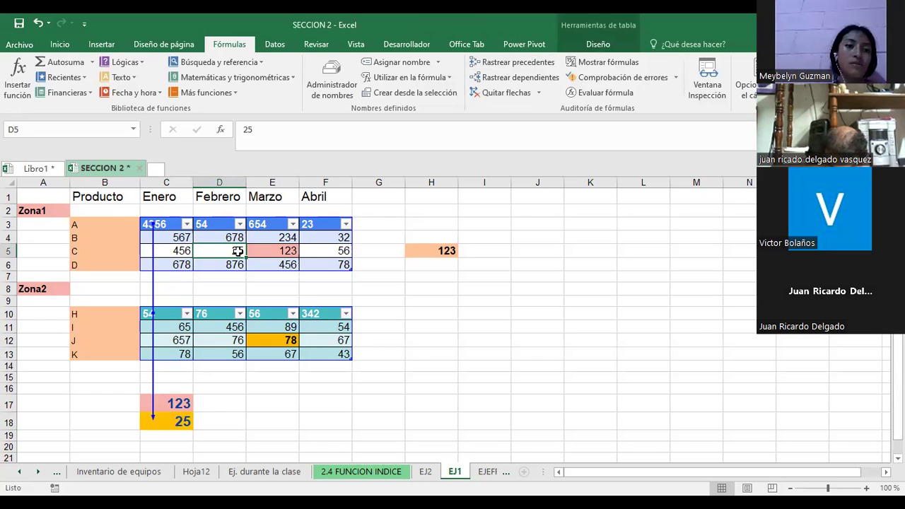
left_click(181, 402)
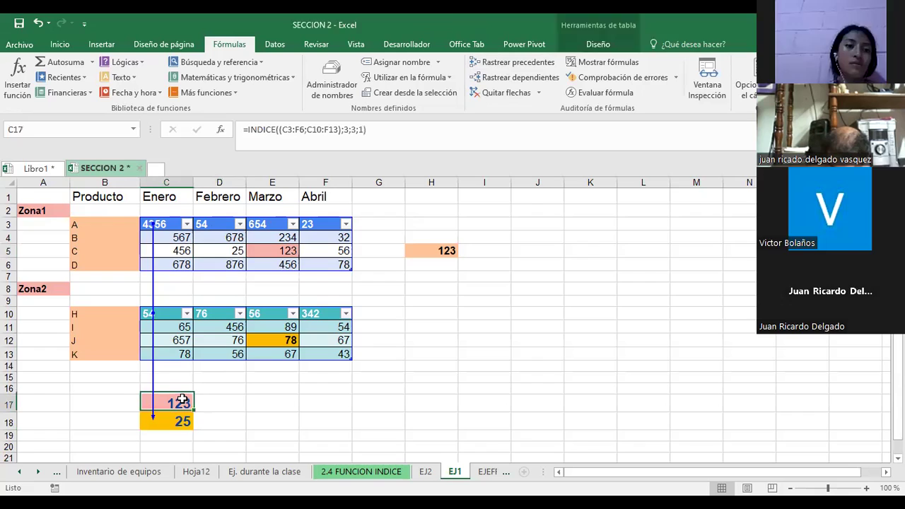
double_click(182, 402)
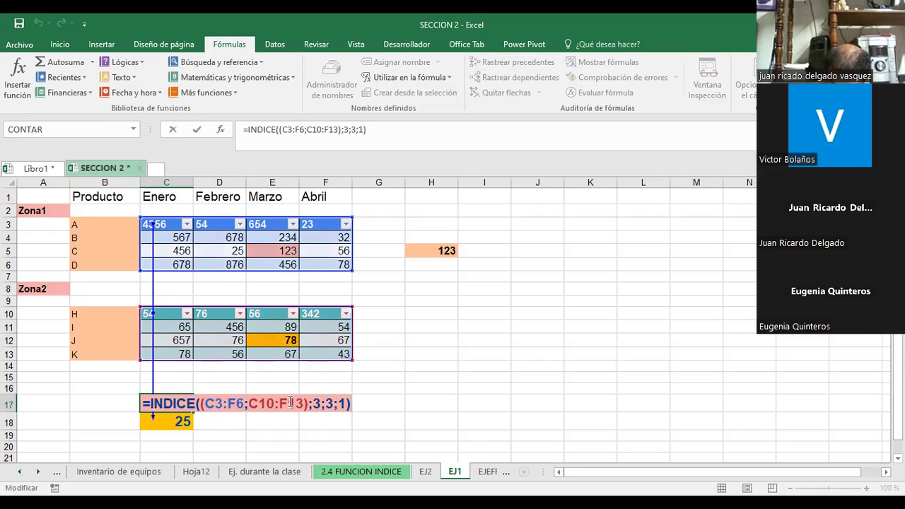
key("Escape")
left_click(176, 422)
double_click(176, 422)
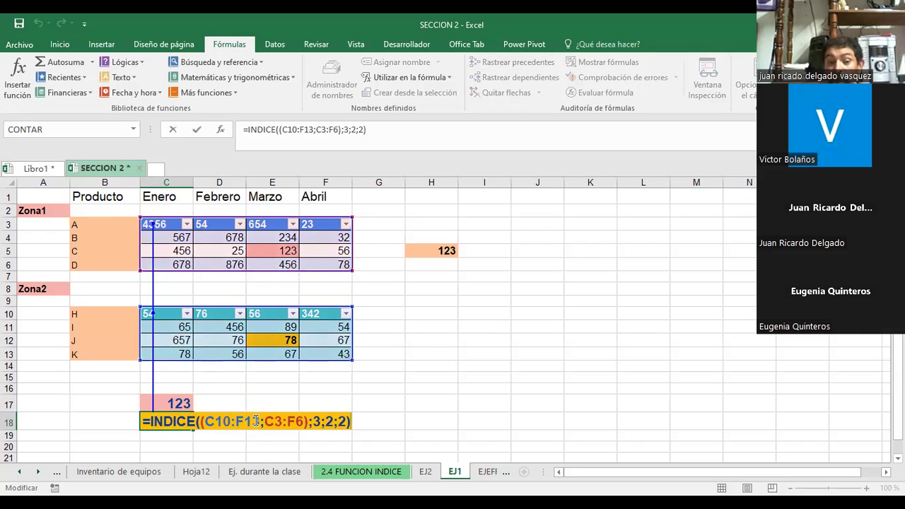
left_click(210, 423)
type("3")
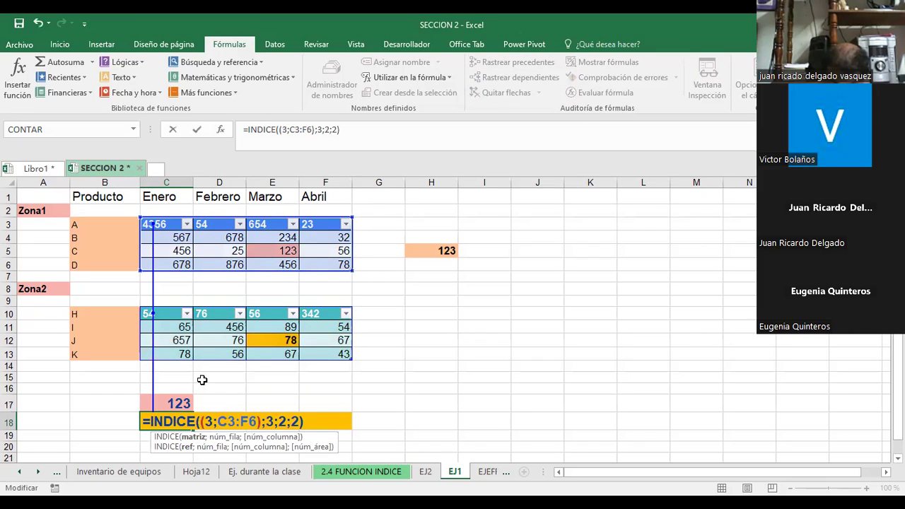
left_click(145, 223)
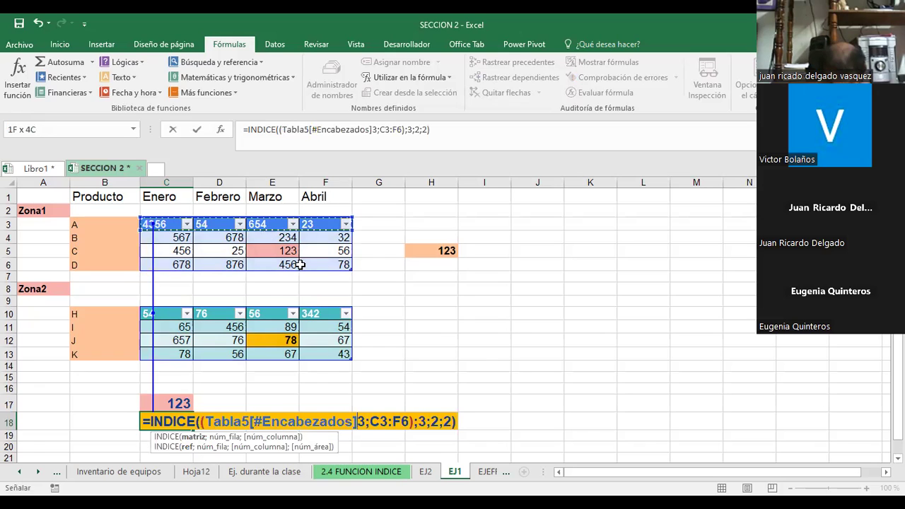
left_click_drag(301, 265, 303, 266)
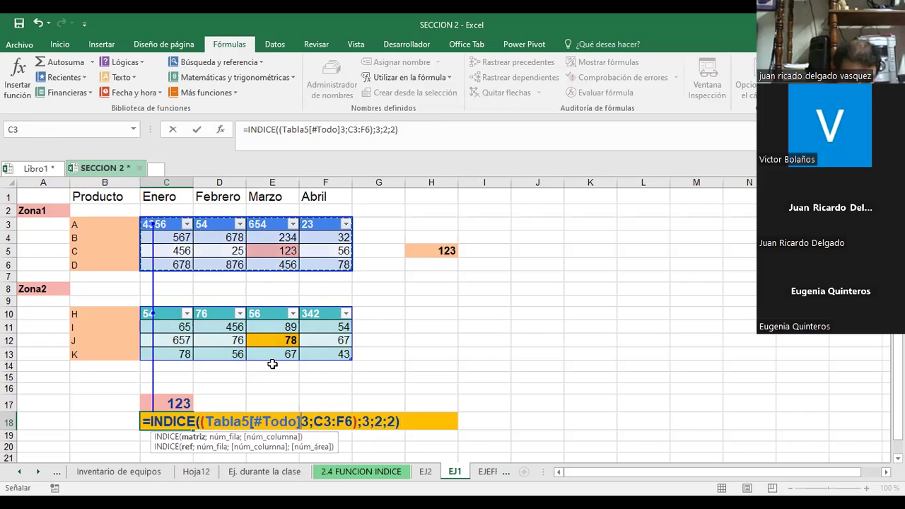
key("Return")
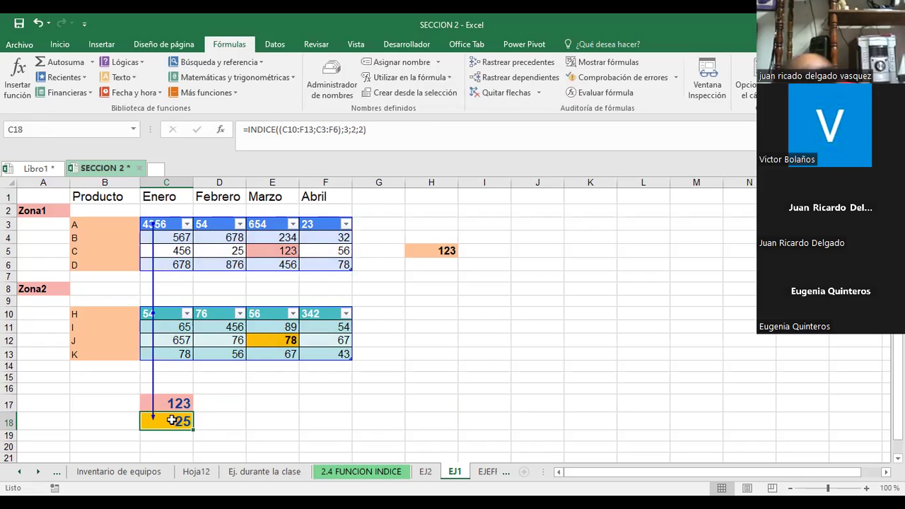
Step: Reorder C18's areas to =INDICE((C3:F6;C10:F13);3;2;2)
double_click(172, 421)
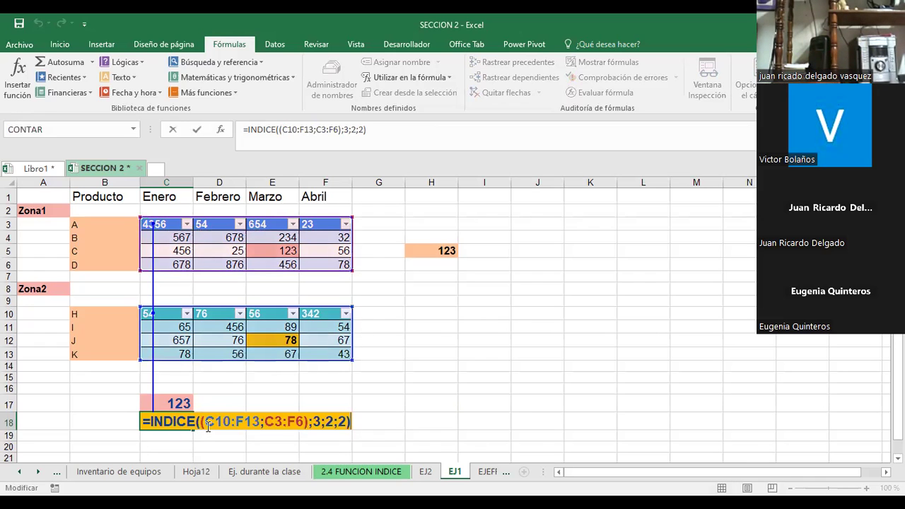
left_click(206, 422)
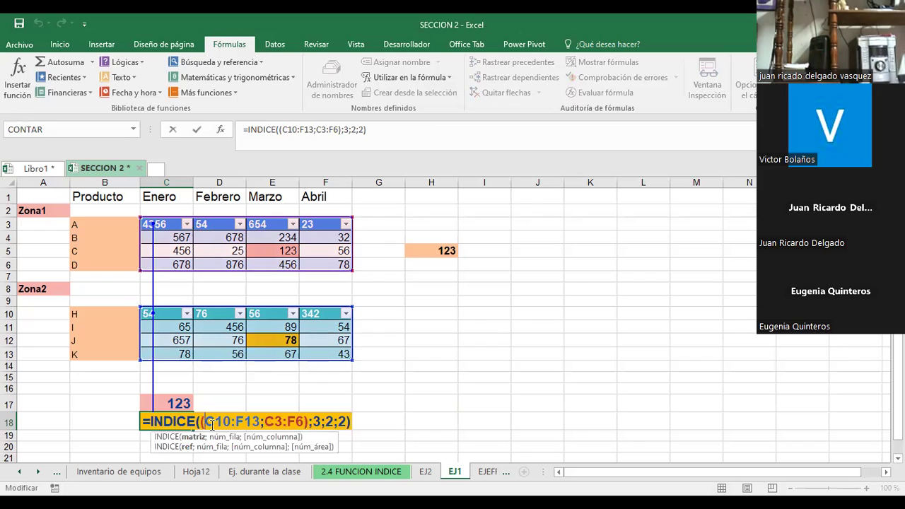
key("Right")
key("Right")
key("Right")
key("Right")
key("Right")
key("Right")
key("Right")
key("Right")
key("Right")
key("Right")
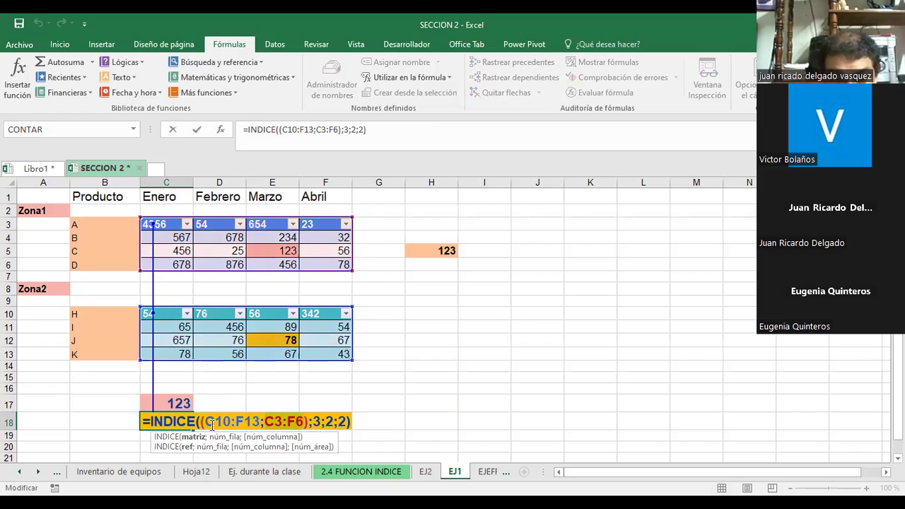
key("BackSpace")
key("BackSpace")
key("BackSpace")
key("Left")
key("Left")
key("Left")
key("Left")
key("Left")
key("Left")
key("Left")
type("C3:F6")
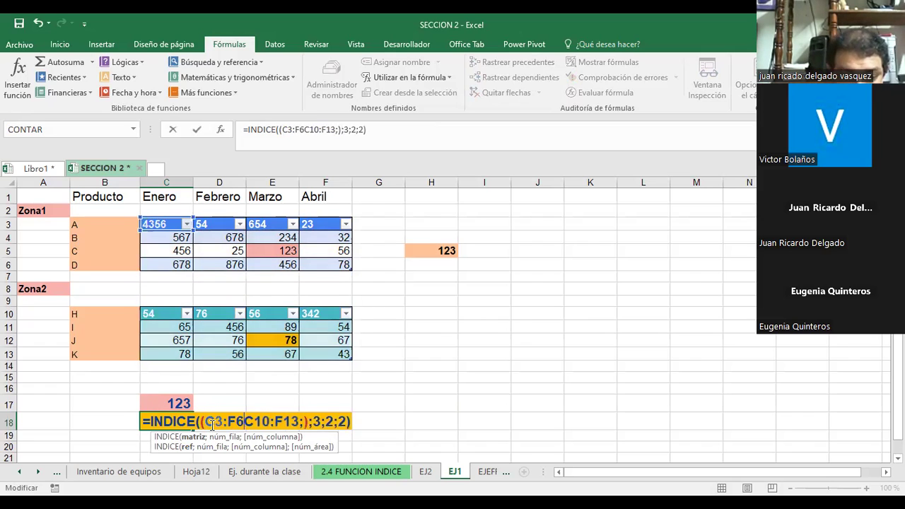
type(";")
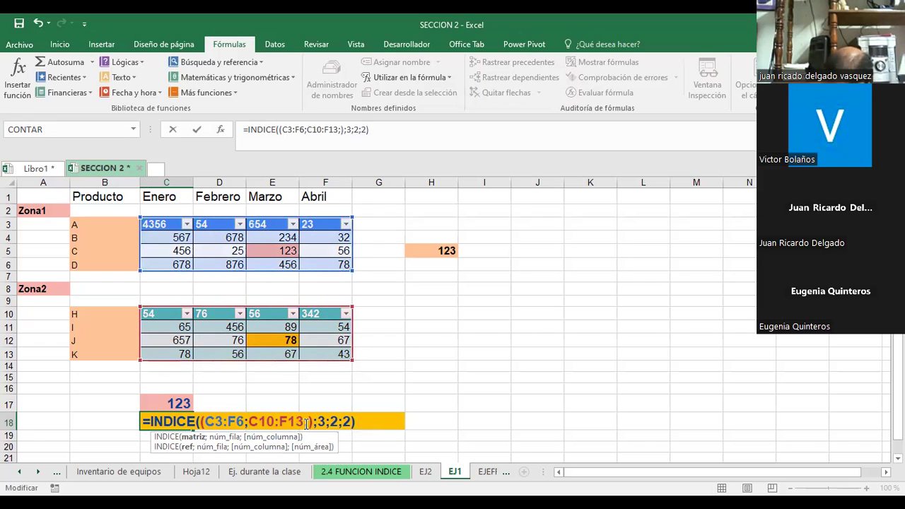
key("BackSpace")
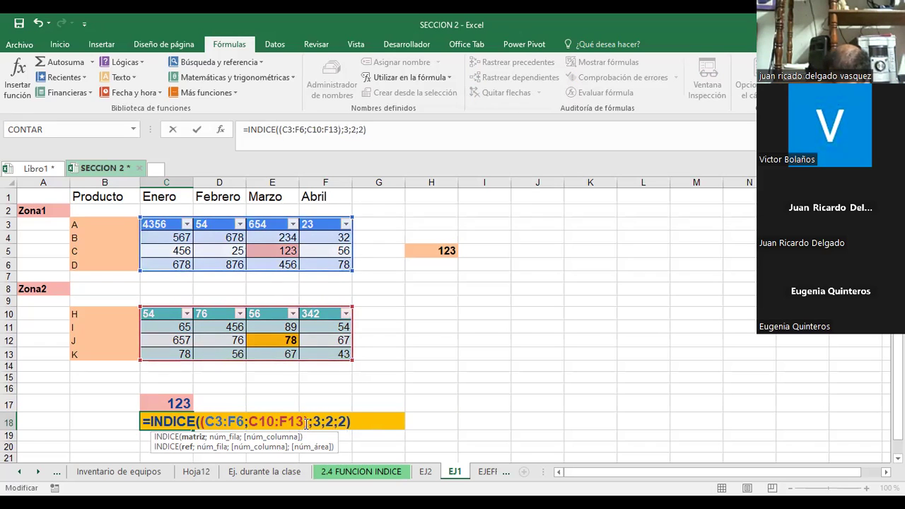
type(")")
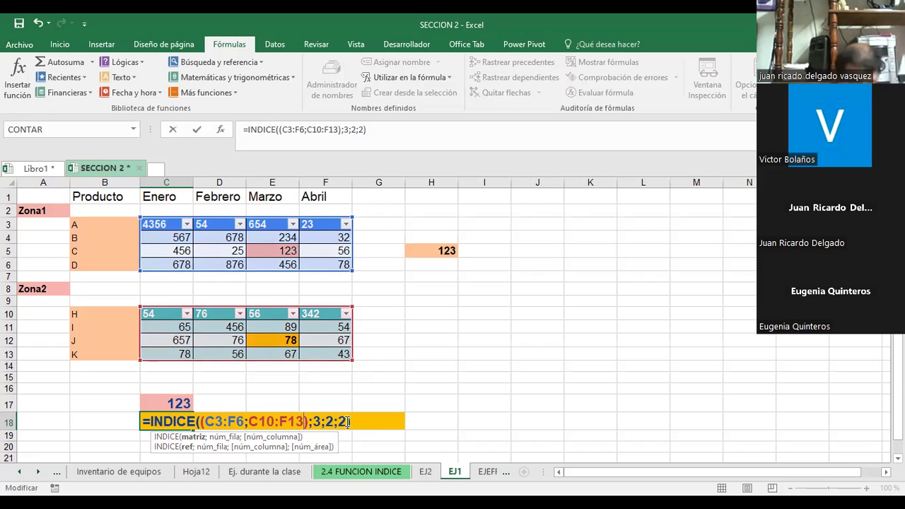
key("Return")
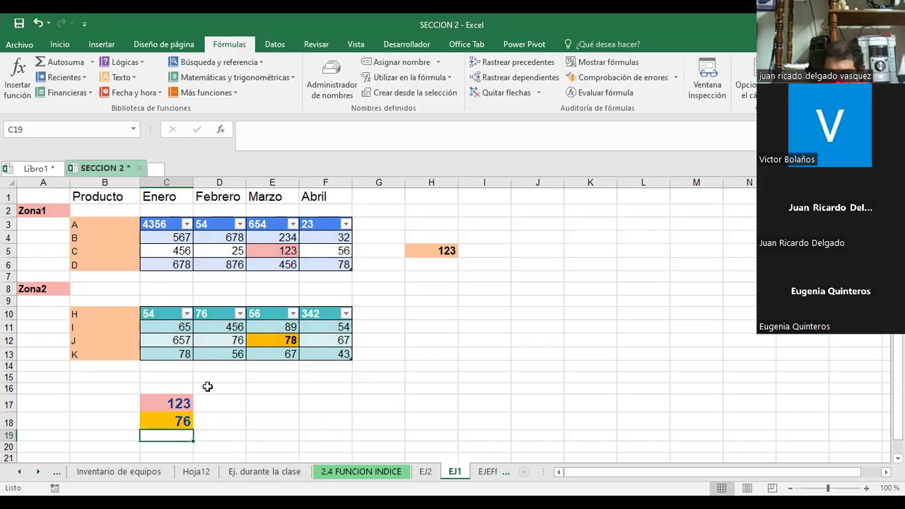
Step: Clear E12's orange fill and trace precedents for C18's result of 76
left_click(218, 341)
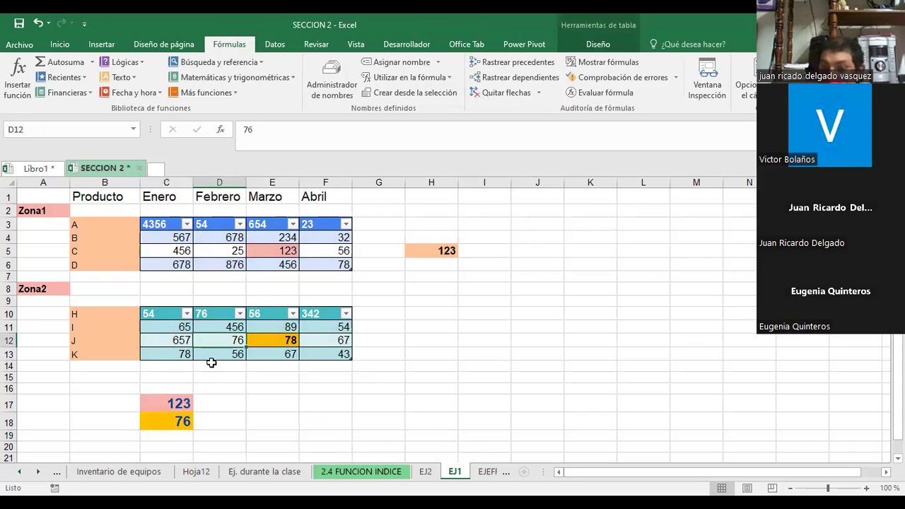
key("Right")
left_click(62, 43)
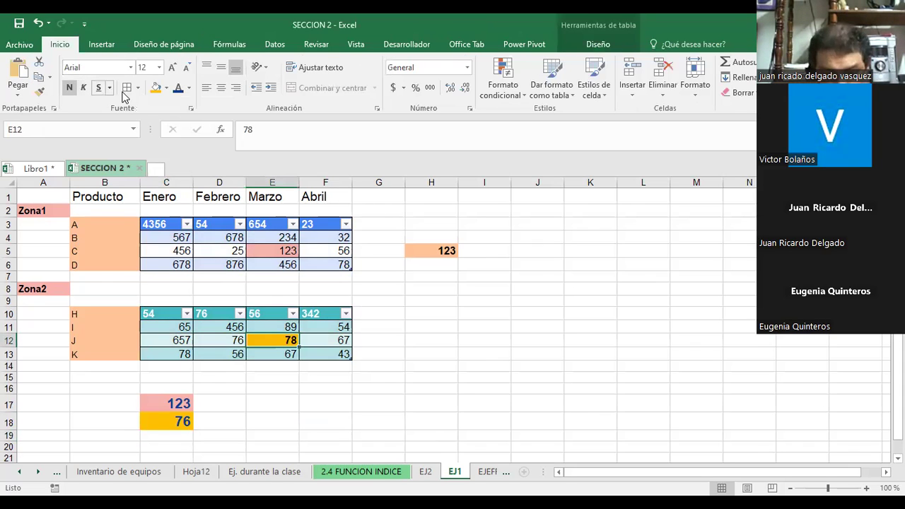
left_click(167, 87)
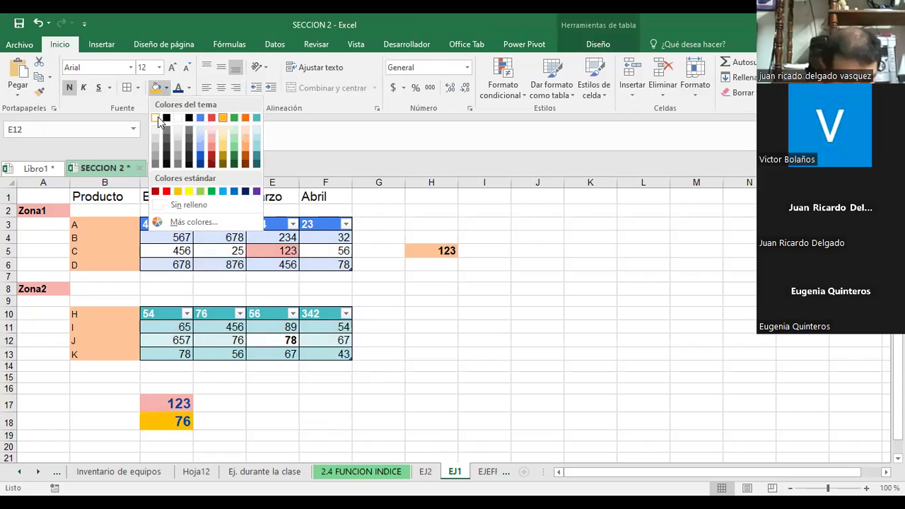
left_click(183, 423)
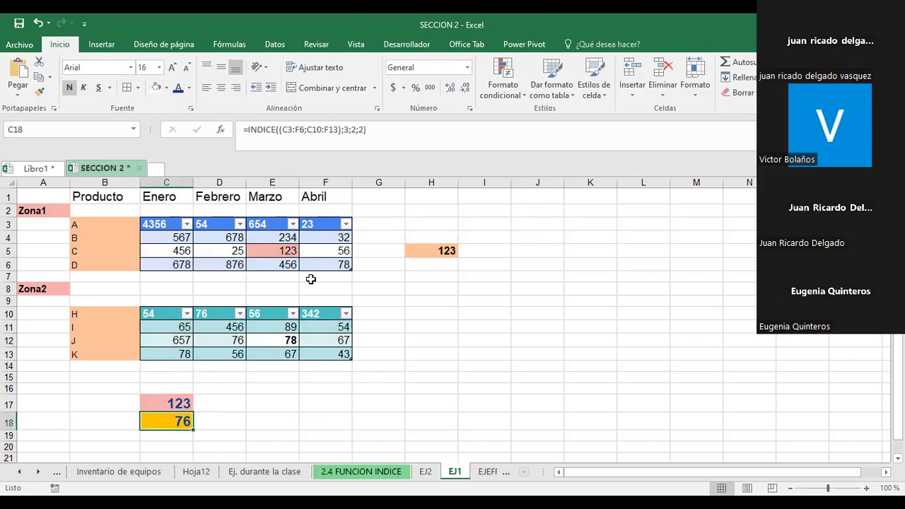
left_click(239, 48)
left_click(516, 64)
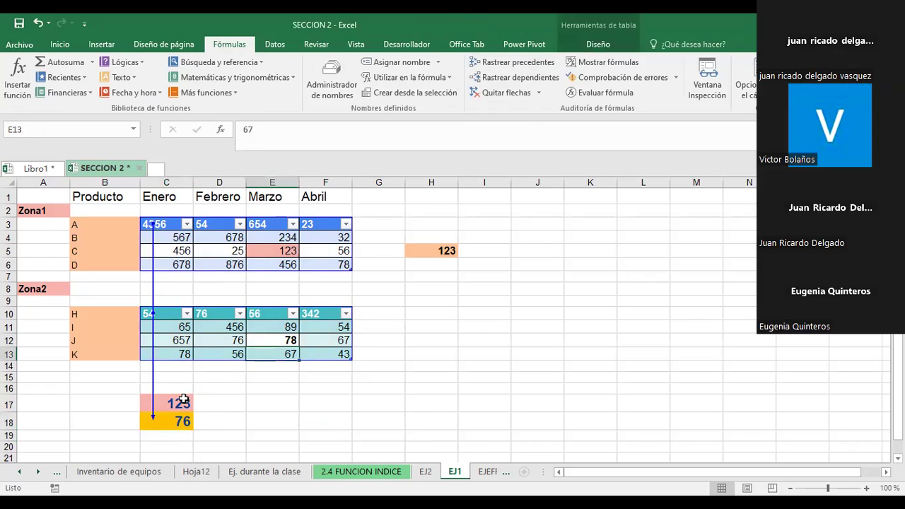
Step: Confirm C17's formula unchanged at 123, then reopen C18's formula
left_click(181, 401)
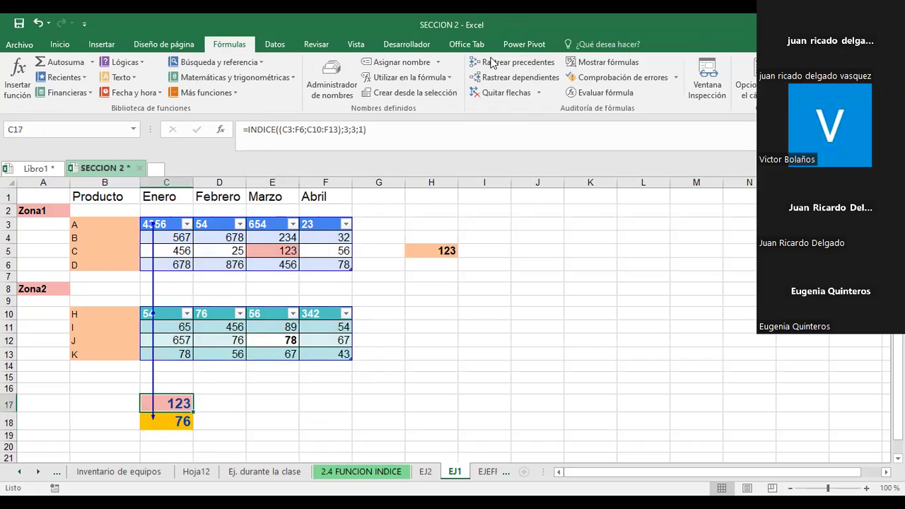
double_click(173, 401)
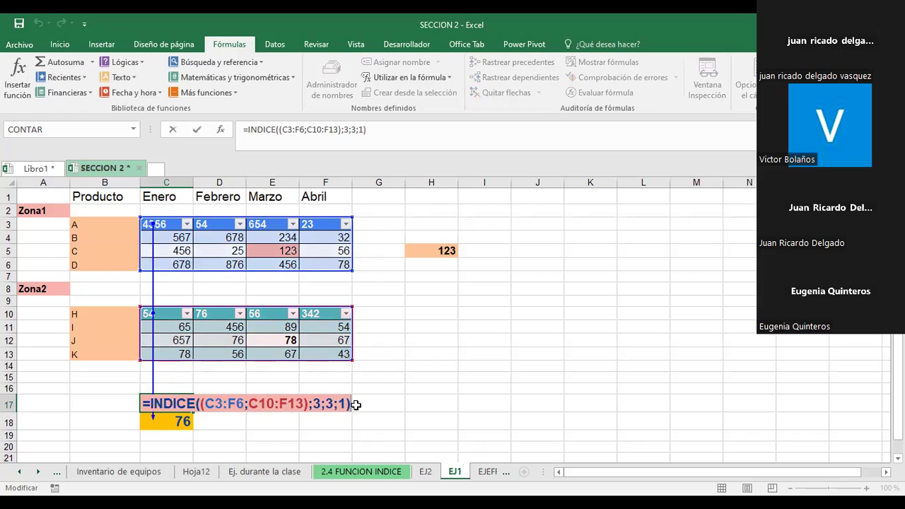
key("Return")
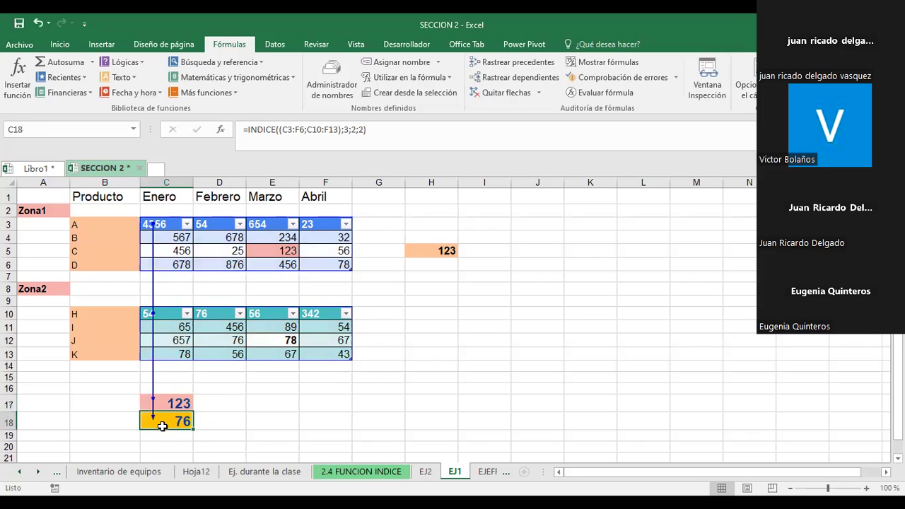
double_click(161, 428)
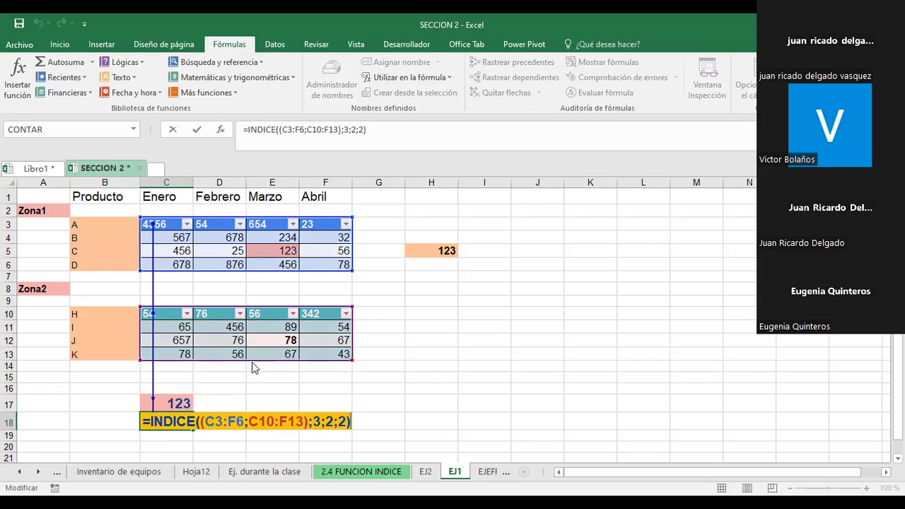
Step: Change C18's row and column arguments to 4, making it =INDICE((C3:F6;C10:F13);4;4;2)
left_click(316, 422)
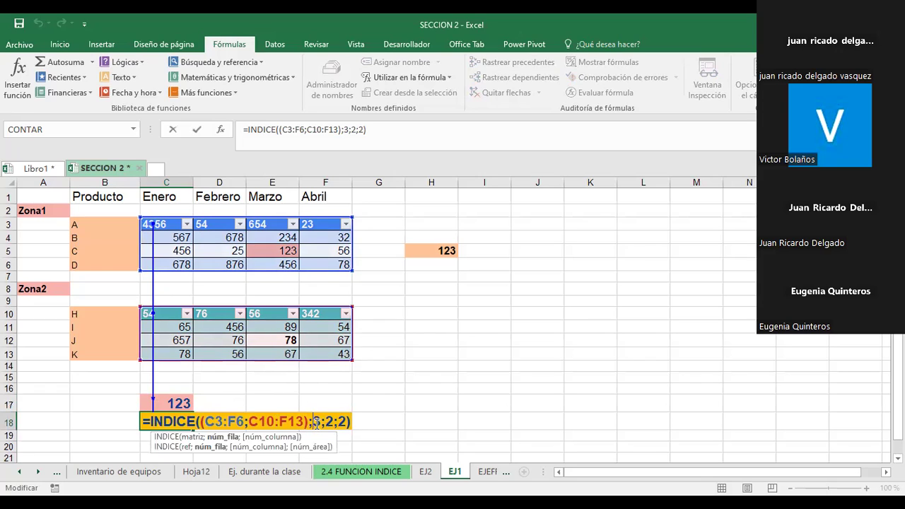
key("Delete")
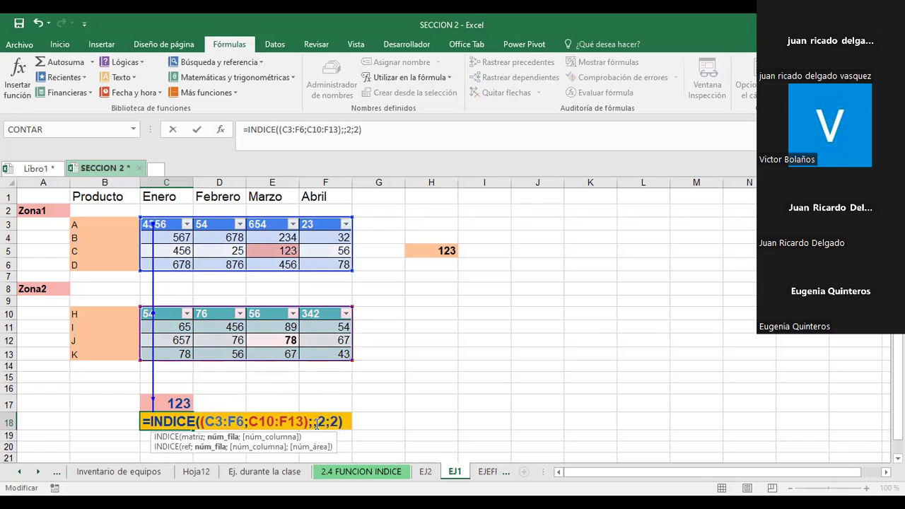
type("4")
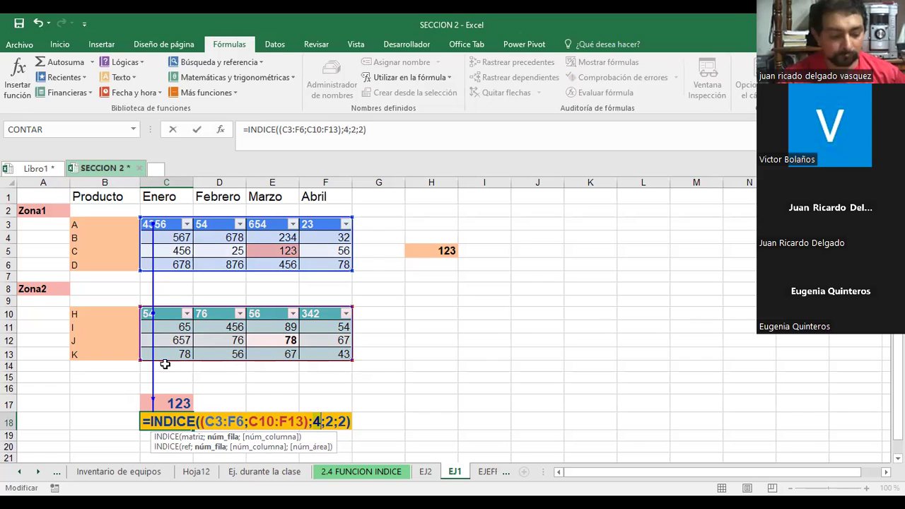
left_click(333, 421)
key("BackSpace")
type("4")
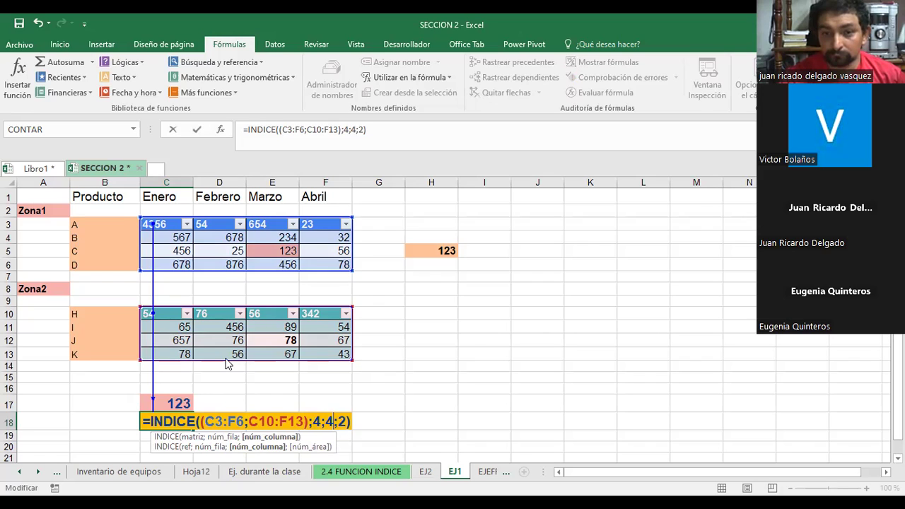
key("Return")
Step: Trace C18's precedents to check the 43, then remove the trace arrows
left_click(181, 421)
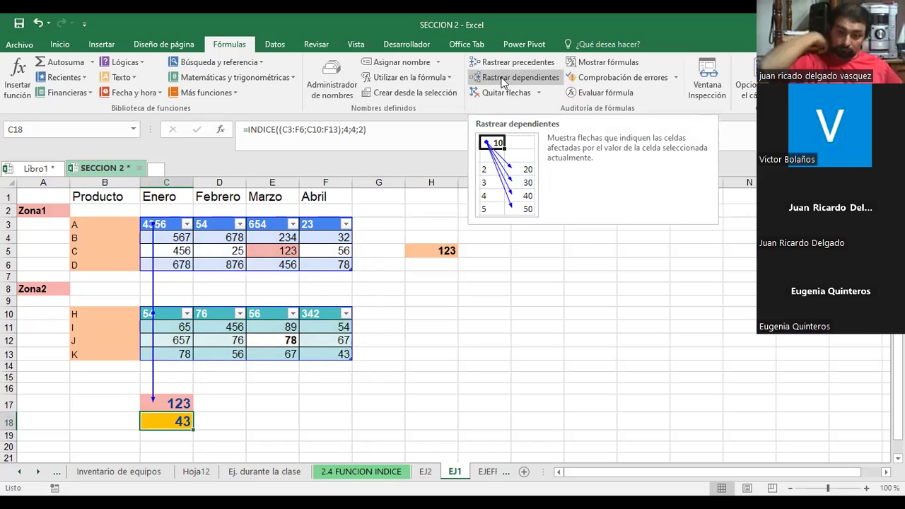
left_click(498, 64)
left_click(498, 92)
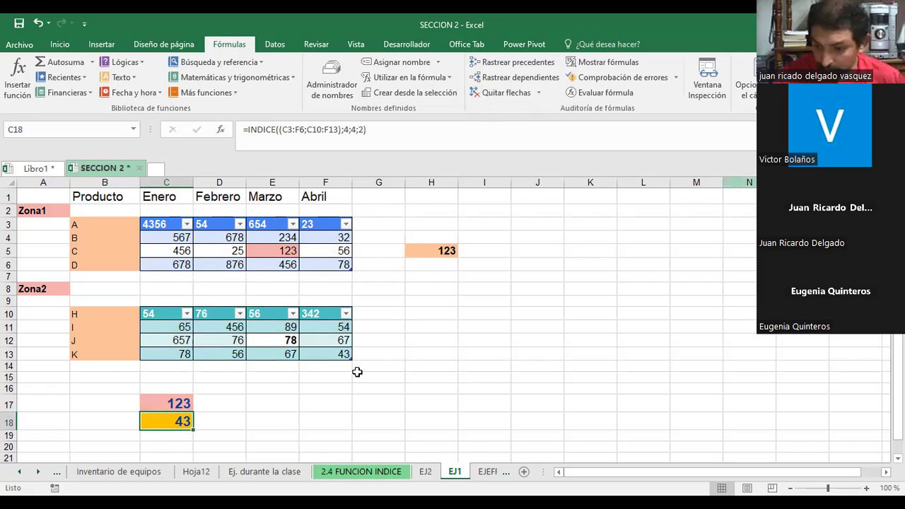
Step: Review product K's Abril value 43 and the C17 and C18 INDICE formulas without changing them
left_click(324, 354)
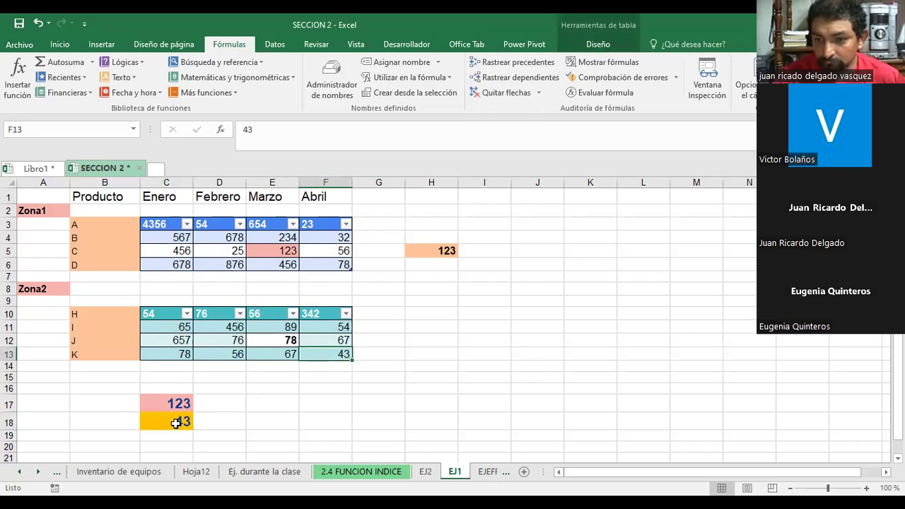
left_click(179, 401)
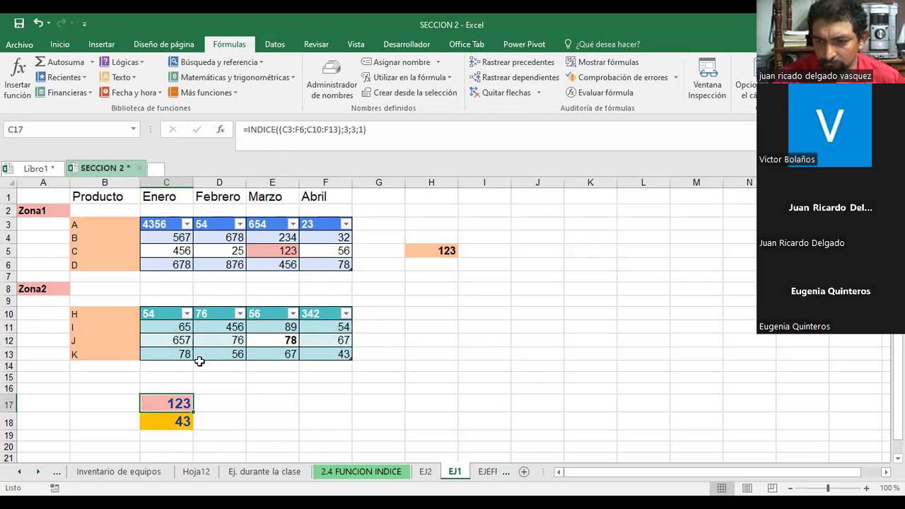
key("F2")
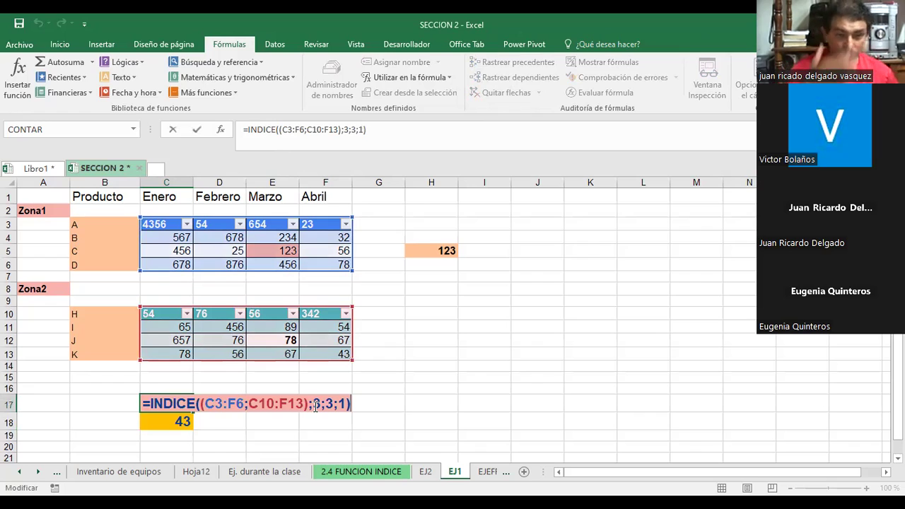
key("Return")
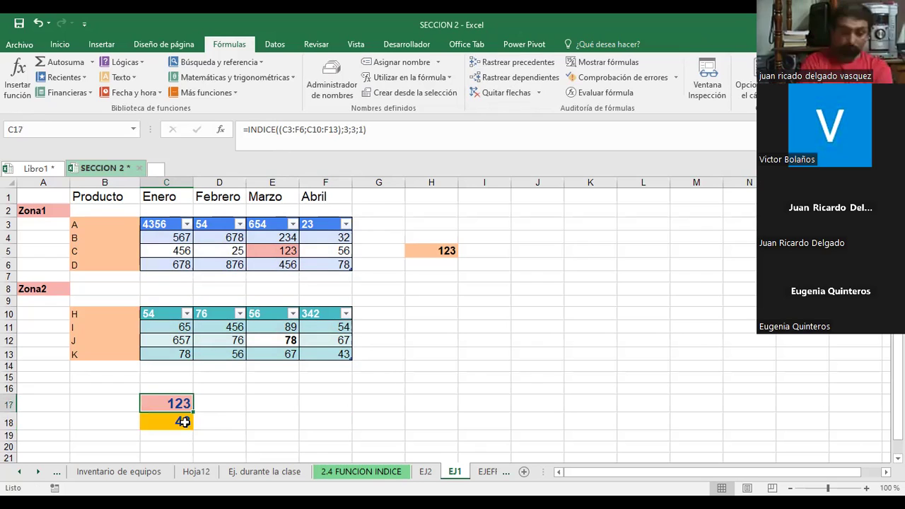
double_click(186, 422)
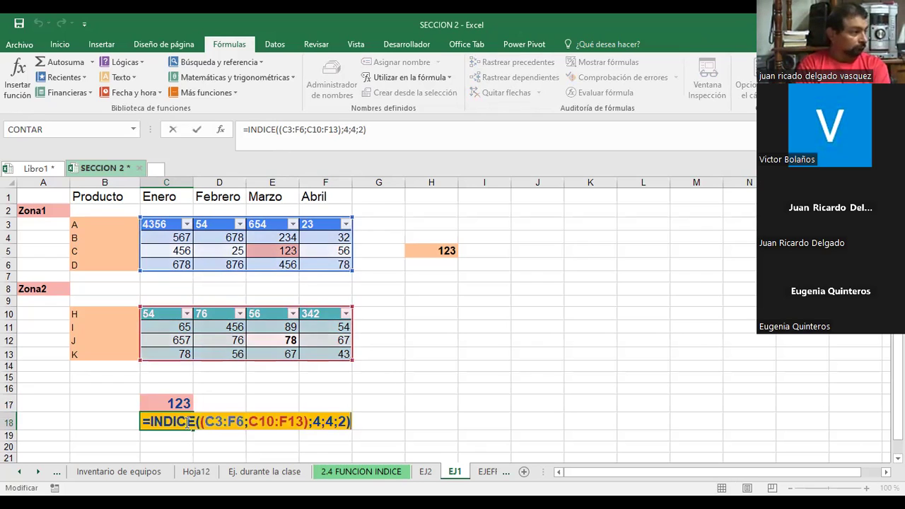
key("Escape")
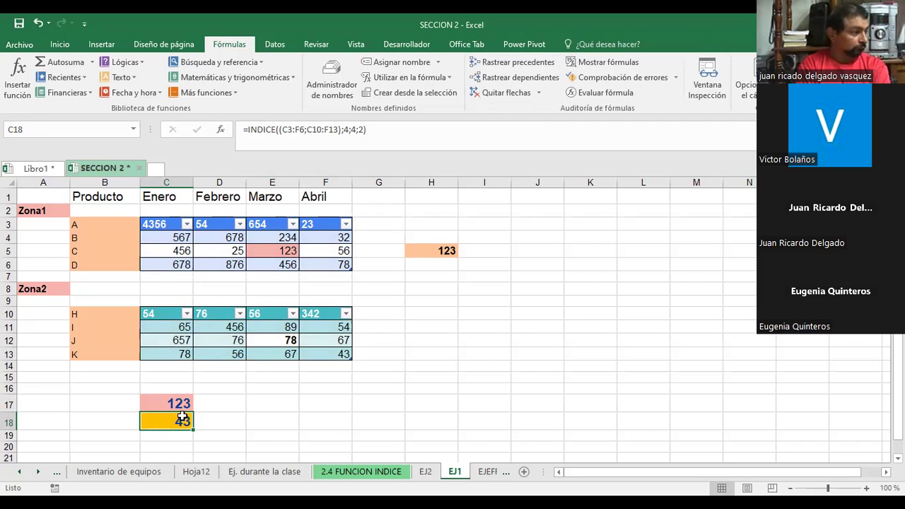
Step: Edit C17 to =INDICE((C3:F6;C10:F13);4;4;1) and compare its 78 with product D's Abril value
left_click(182, 403)
double_click(181, 403)
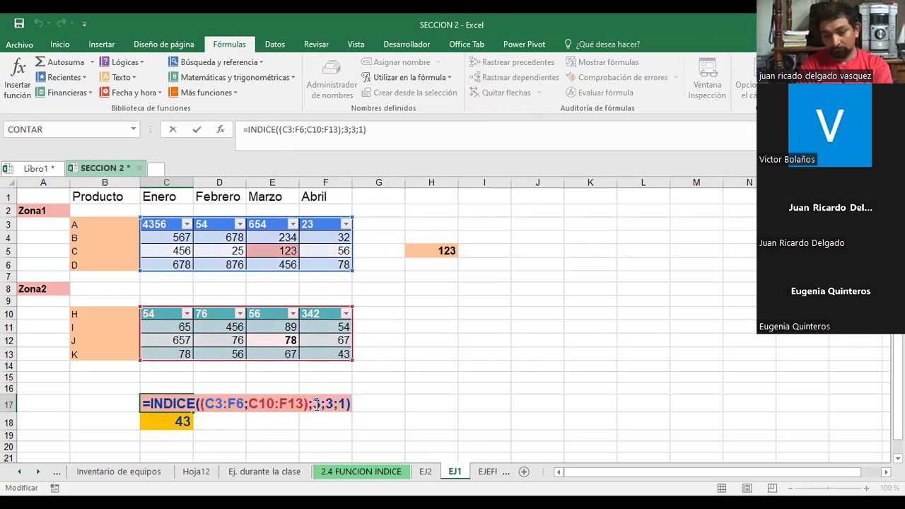
left_click(318, 404)
key("BackSpace")
type("4")
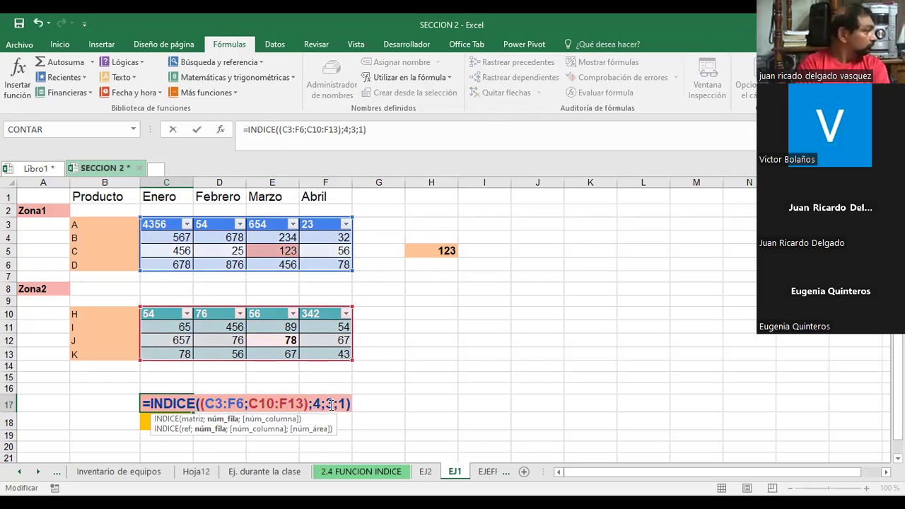
left_click(332, 404)
key("BackSpace")
type("4")
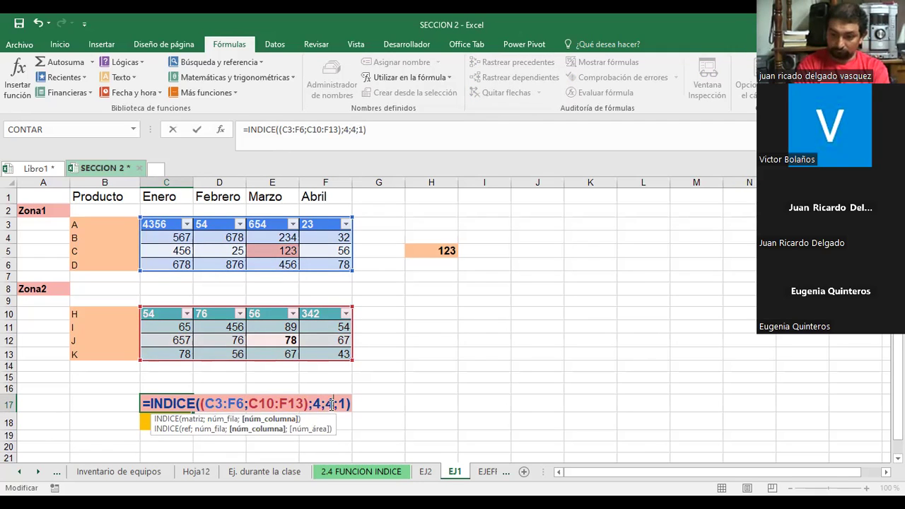
key("Return")
left_click(333, 266)
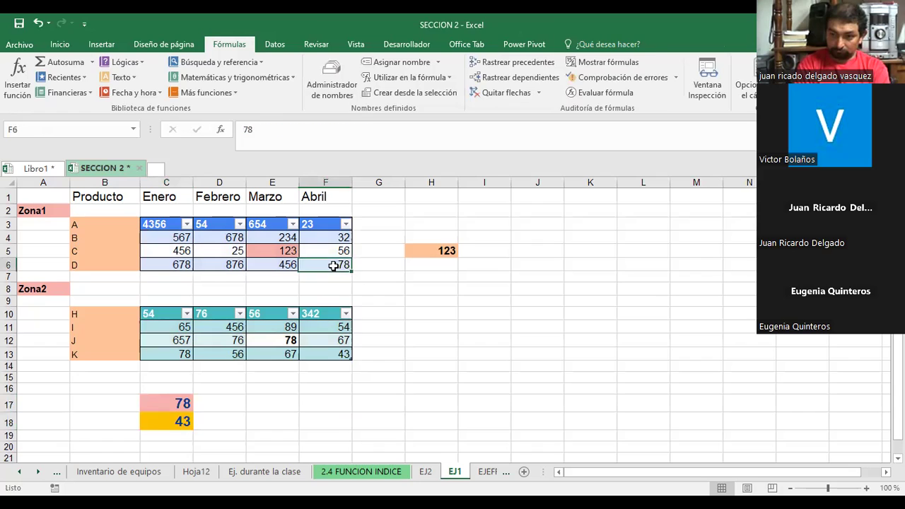
Step: Set the 78 in F6 to font size 18
left_click(59, 44)
type("18")
key("Return")
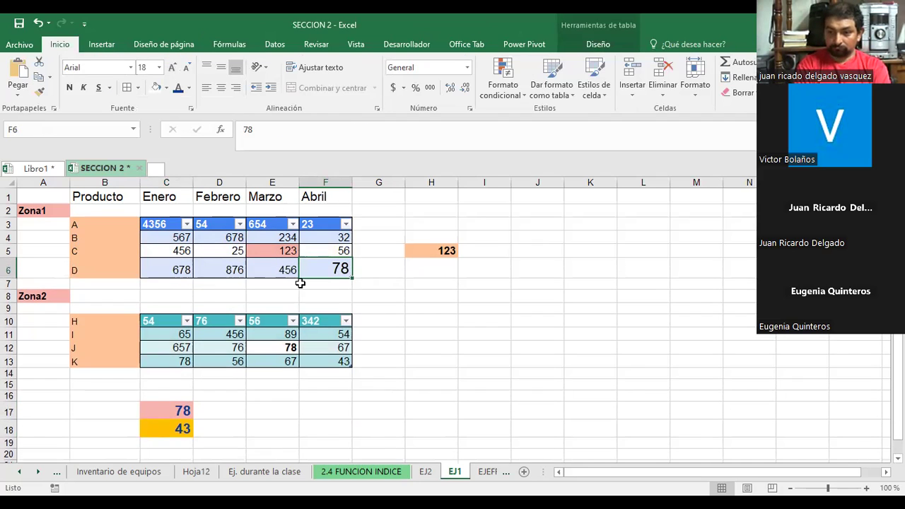
left_click(165, 412)
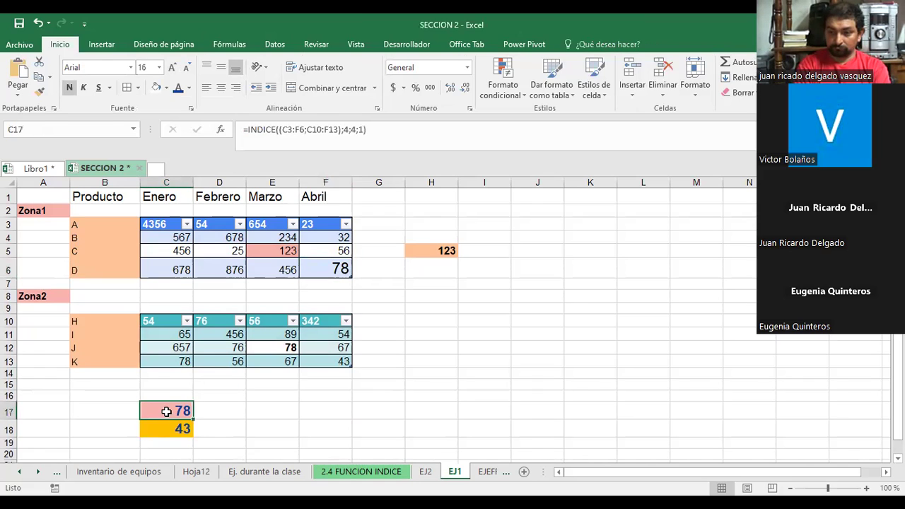
Step: Set the 43 in F13 to font size 18, then select the block around both INDICE results
left_click(335, 362)
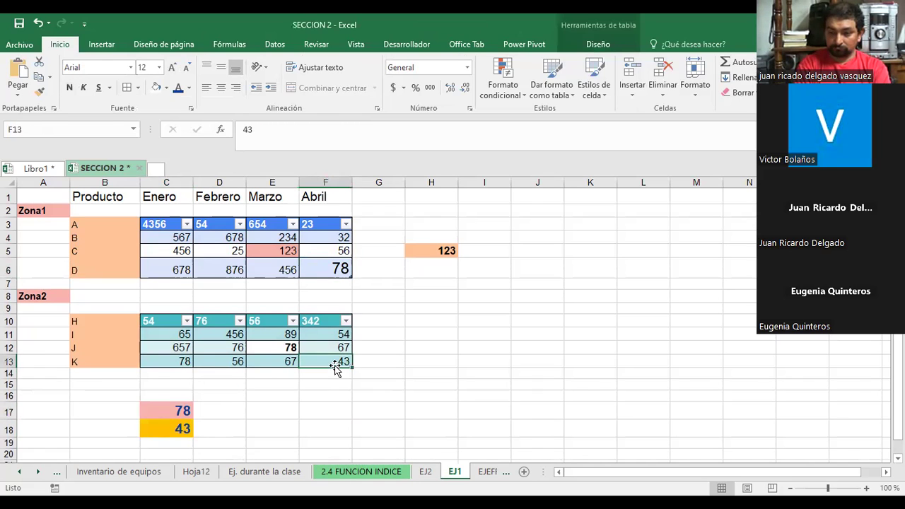
left_click(172, 67)
left_click(172, 67)
left_click(172, 68)
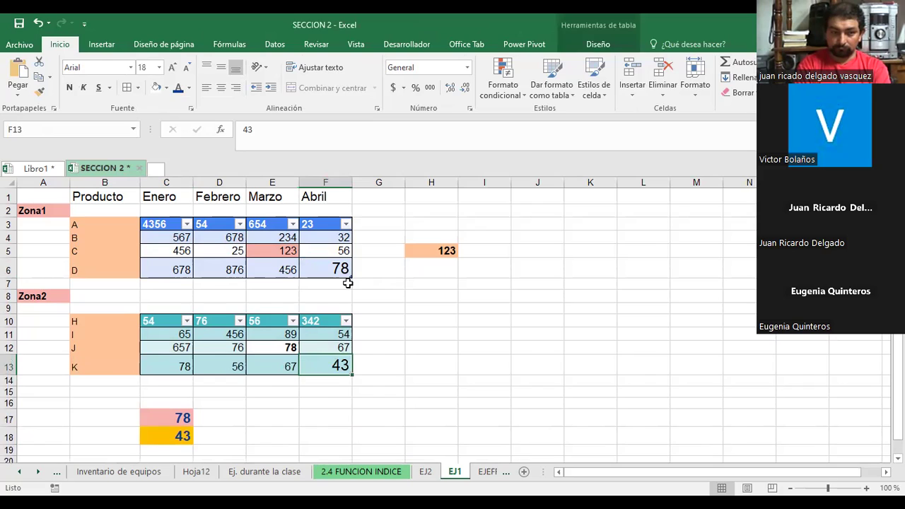
left_click(157, 440)
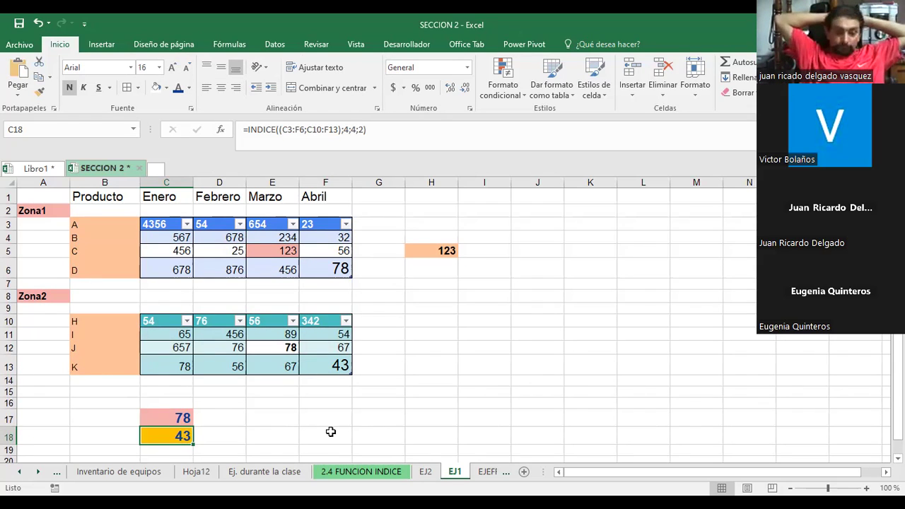
left_click(268, 401)
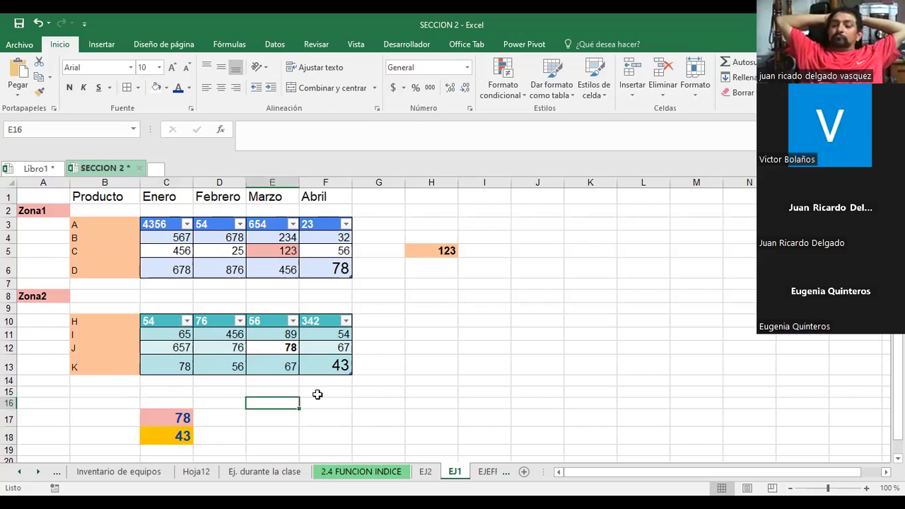
left_click(382, 401)
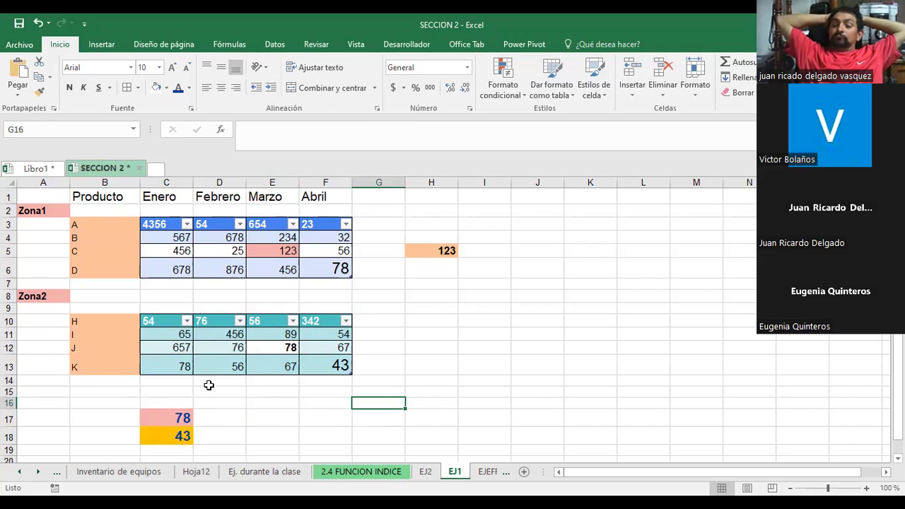
left_click_drag(136, 414, 204, 432)
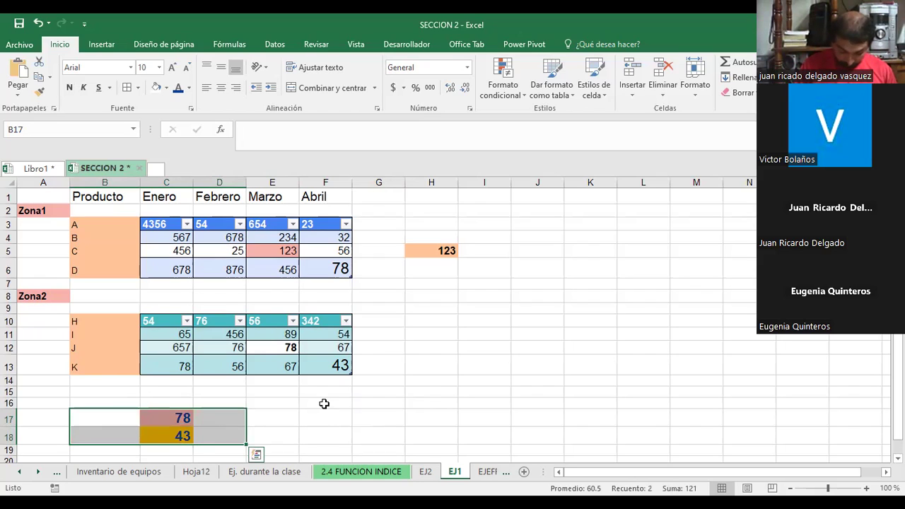
Step: Pass through the EJ2 and EJ1 sheets and land on the EJEFREFER1 sheet
left_click(426, 473)
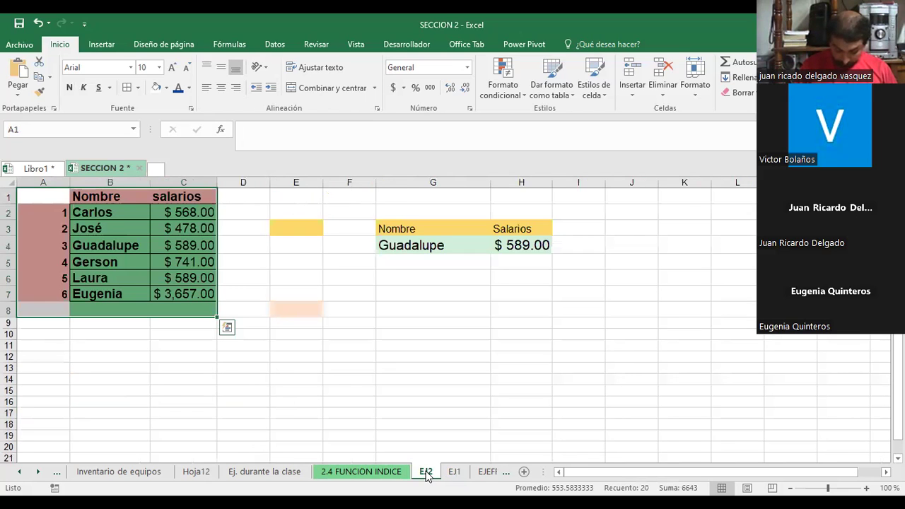
left_click(455, 473)
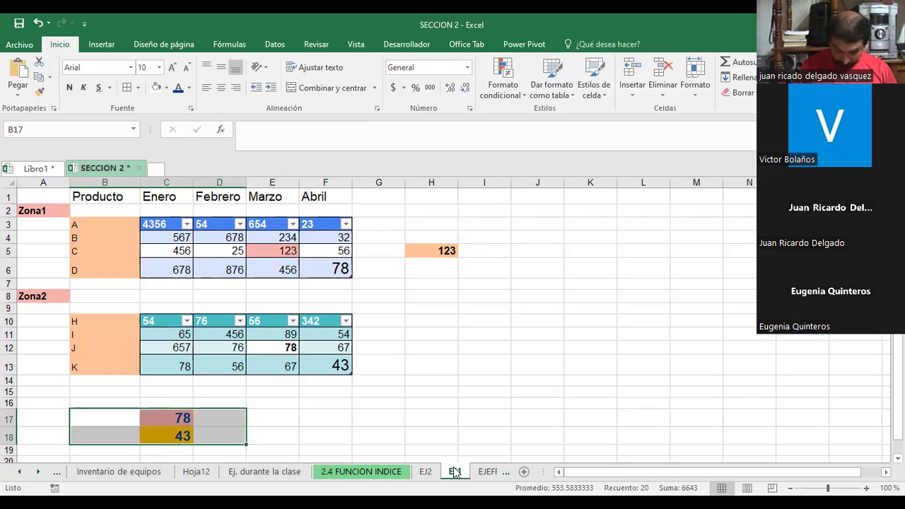
left_click(485, 472)
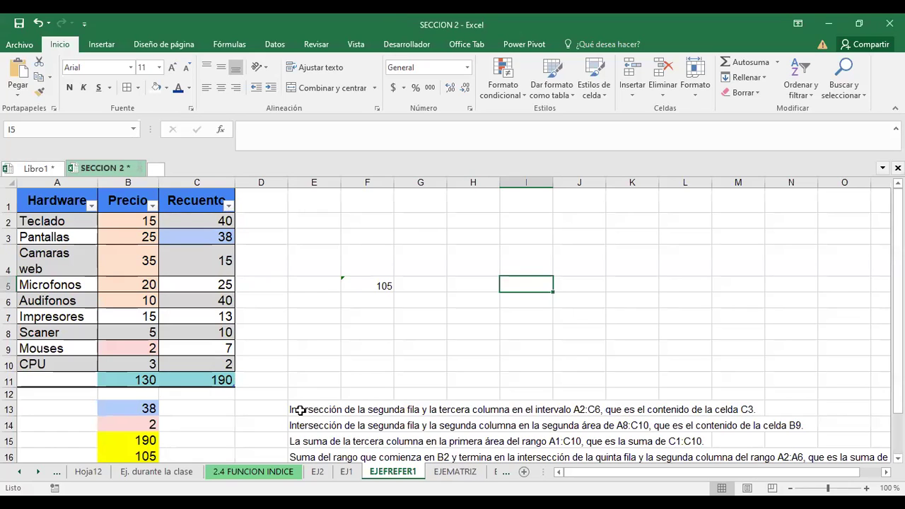
left_click_drag(301, 409, 800, 456)
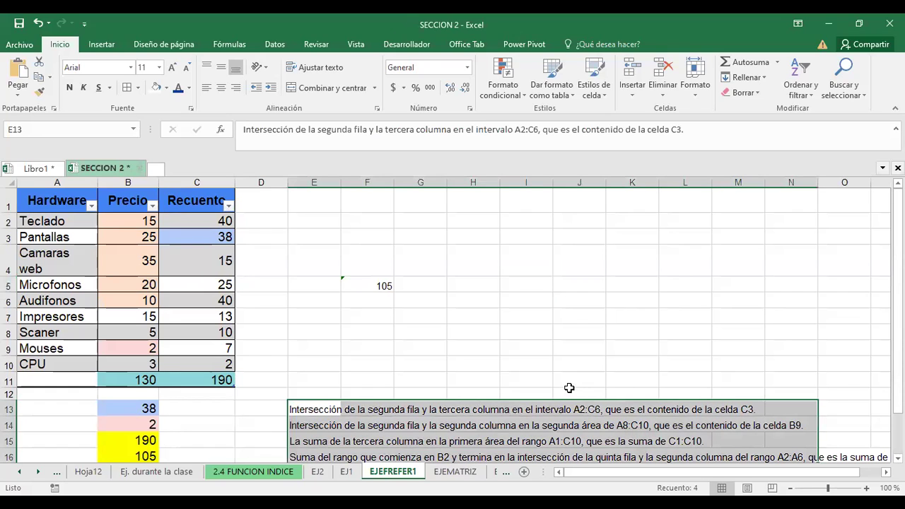
left_click(378, 285)
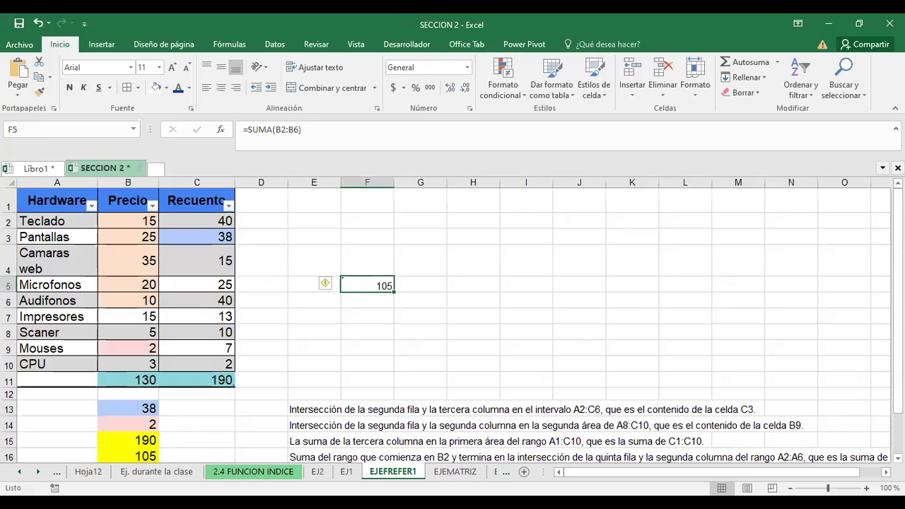
scroll(452, 325, "down", 1)
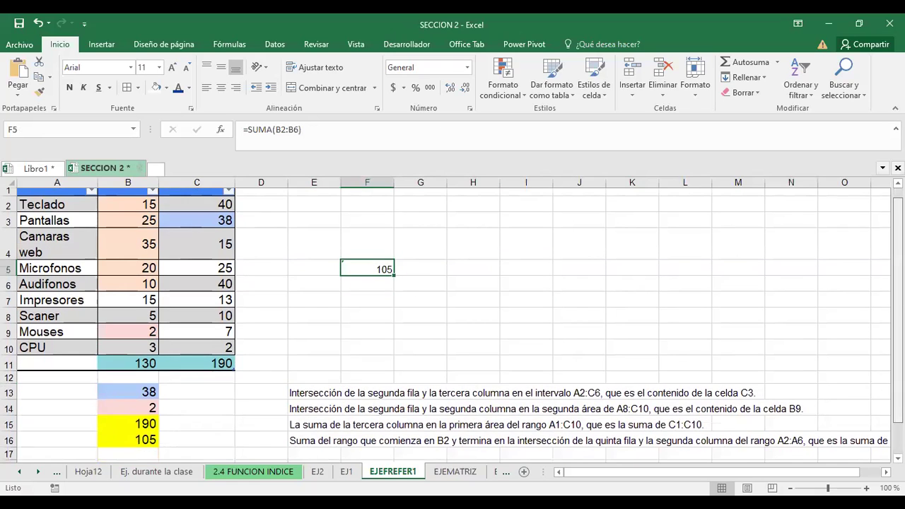
scroll(453, 326, "up", 1)
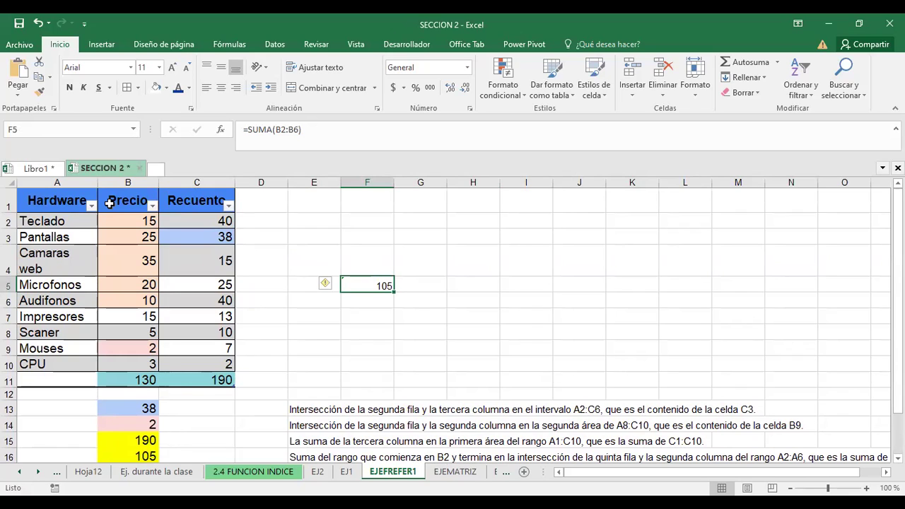
Step: Format the Precio values B2:B10 as Moneda currency
left_click(129, 223)
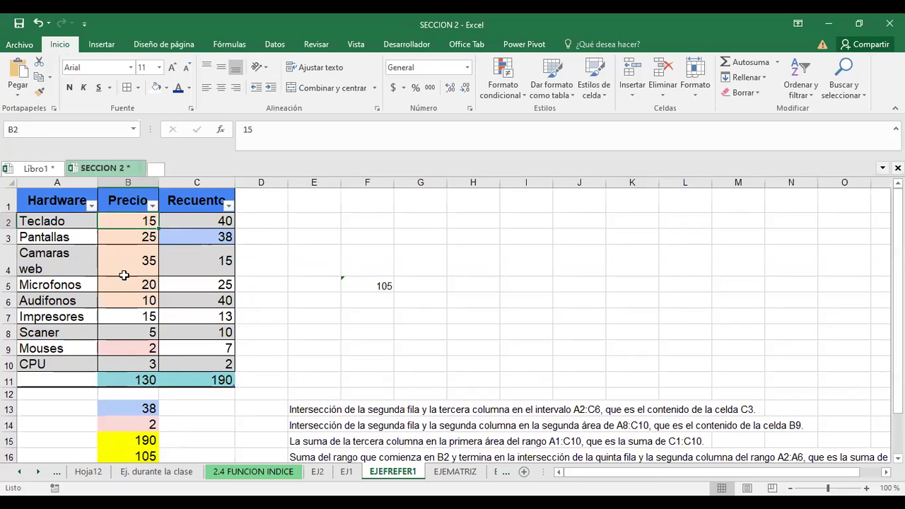
left_click_drag(123, 275, 121, 365)
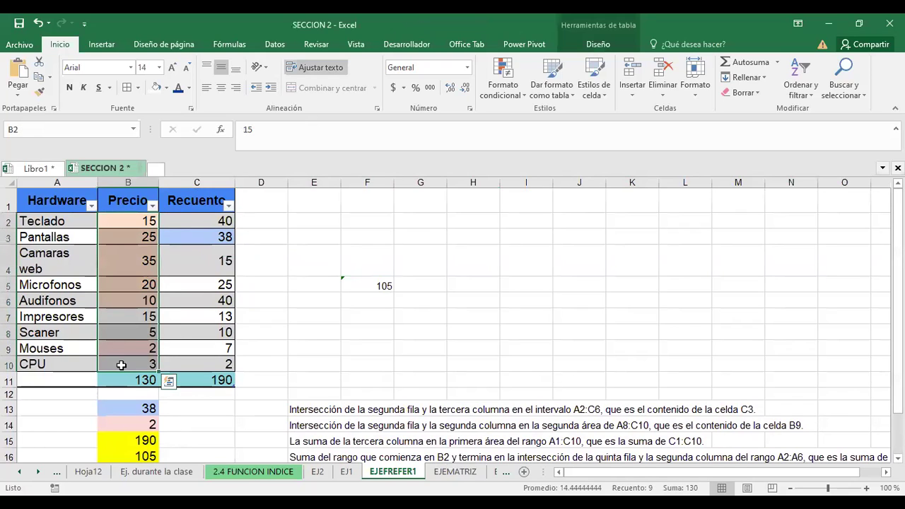
right_click(129, 239)
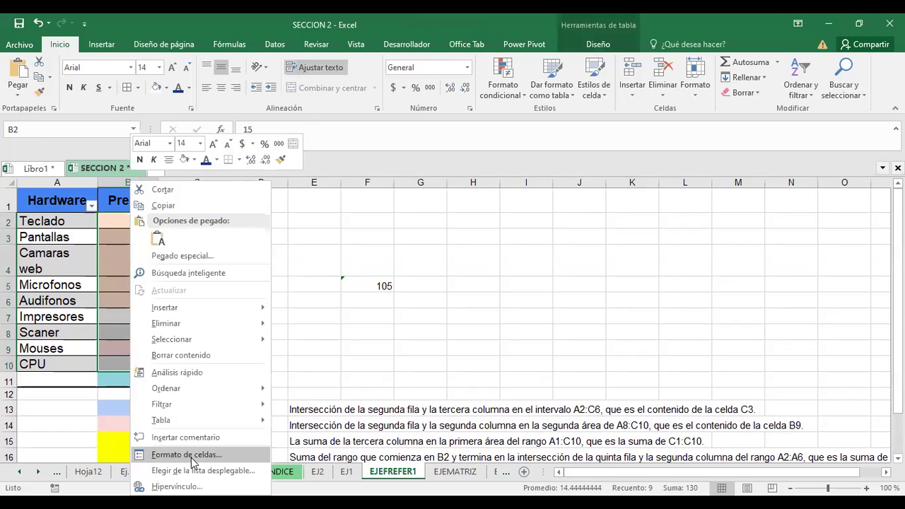
left_click(191, 458)
left_click(34, 263)
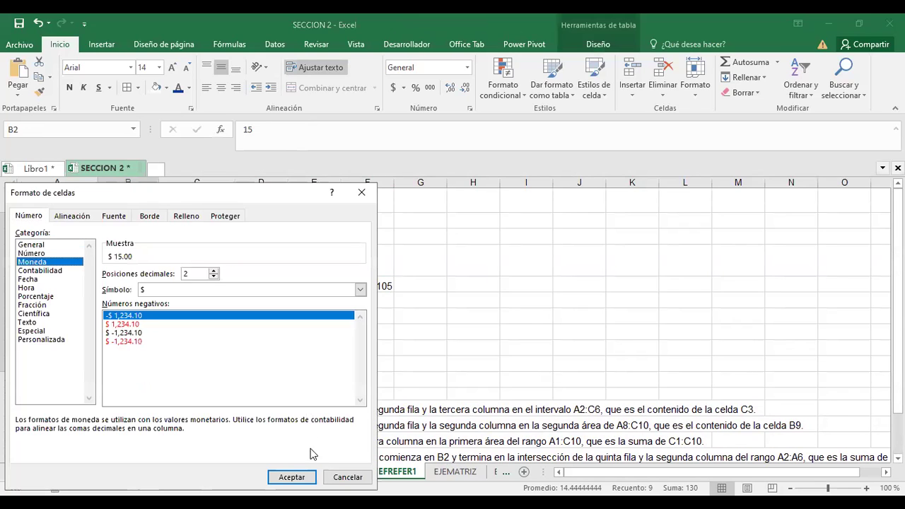
left_click(292, 477)
left_click(425, 348)
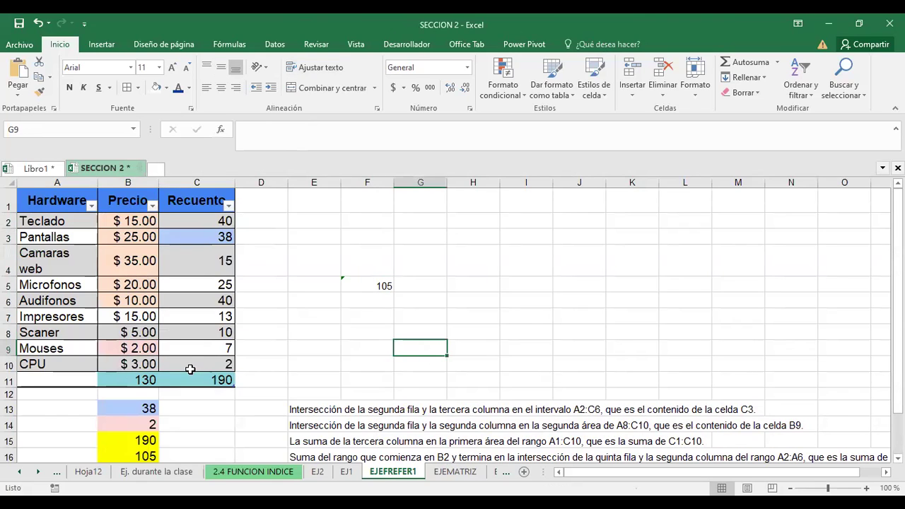
Step: Replace the B11 and C11 totals with Autosuma SUBTOTALES sums, giving 190 for Recuento
left_click(130, 380)
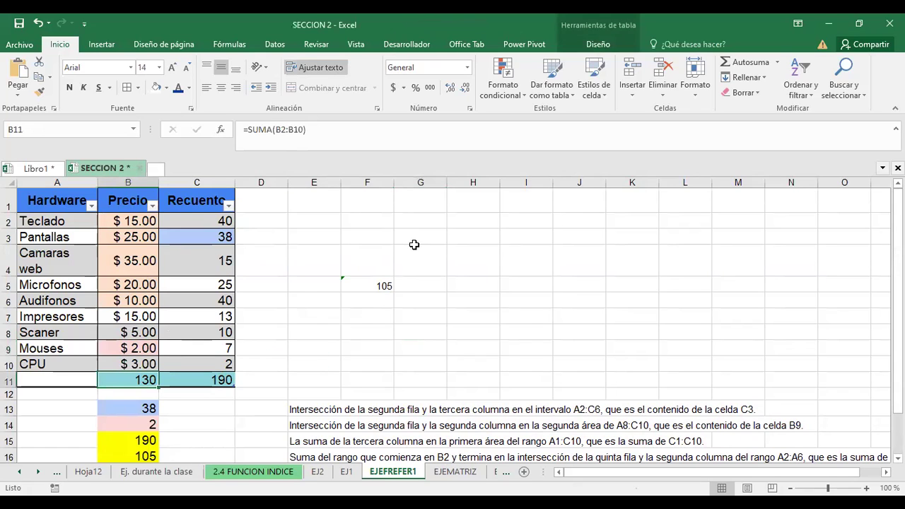
left_click(740, 64)
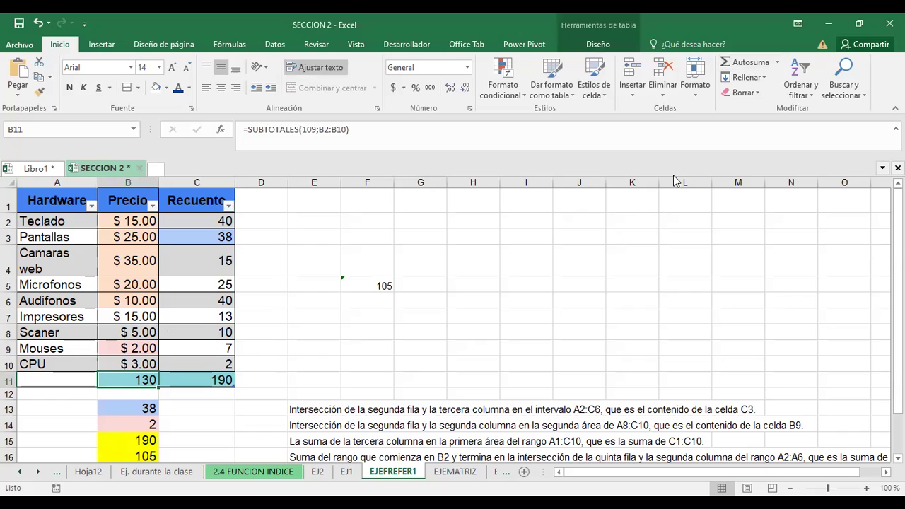
left_click(219, 391)
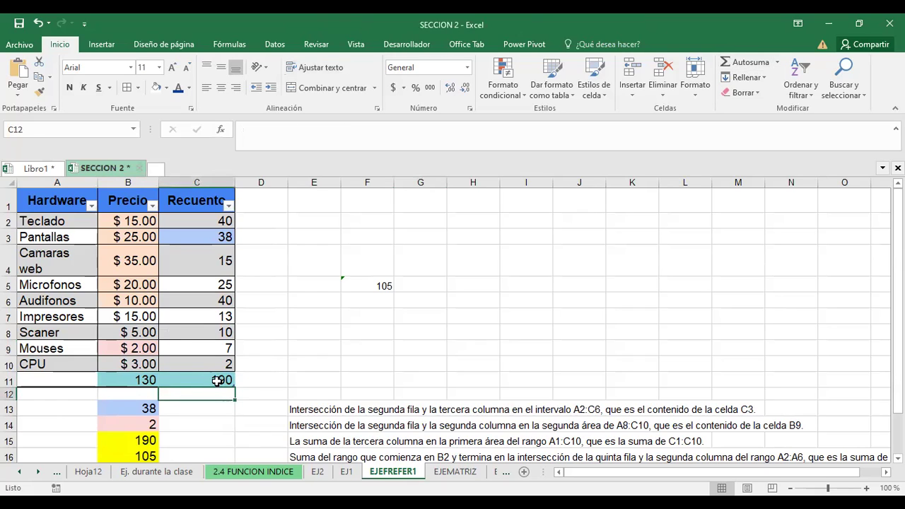
left_click(216, 381)
left_click(742, 65)
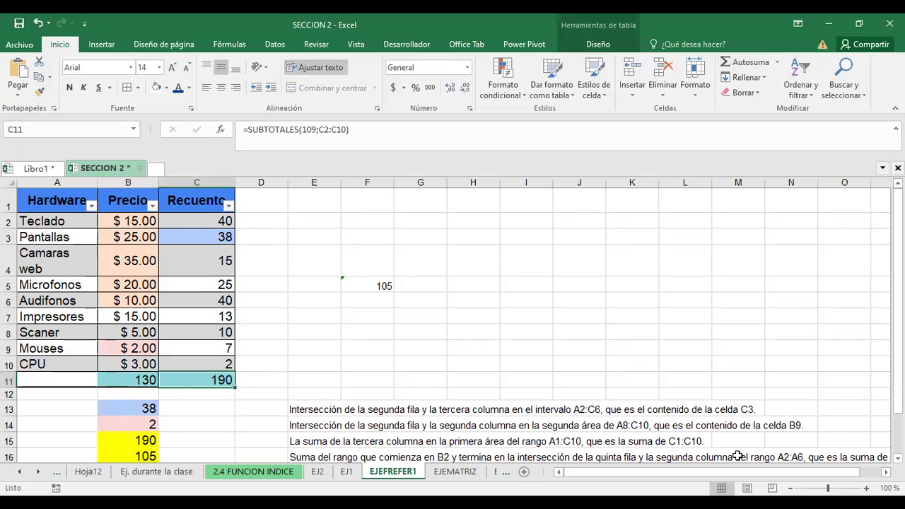
left_click(365, 348)
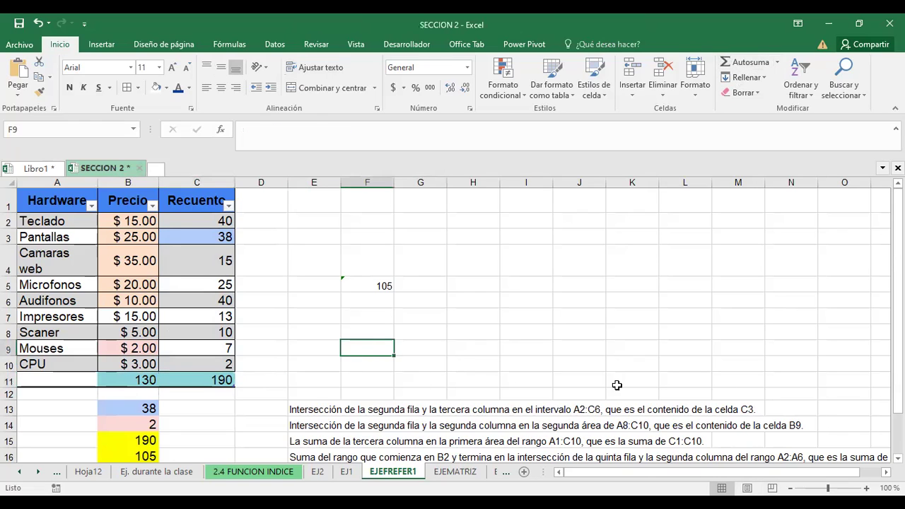
scroll(453, 325, "down", 1)
scroll(452, 326, "up", 1)
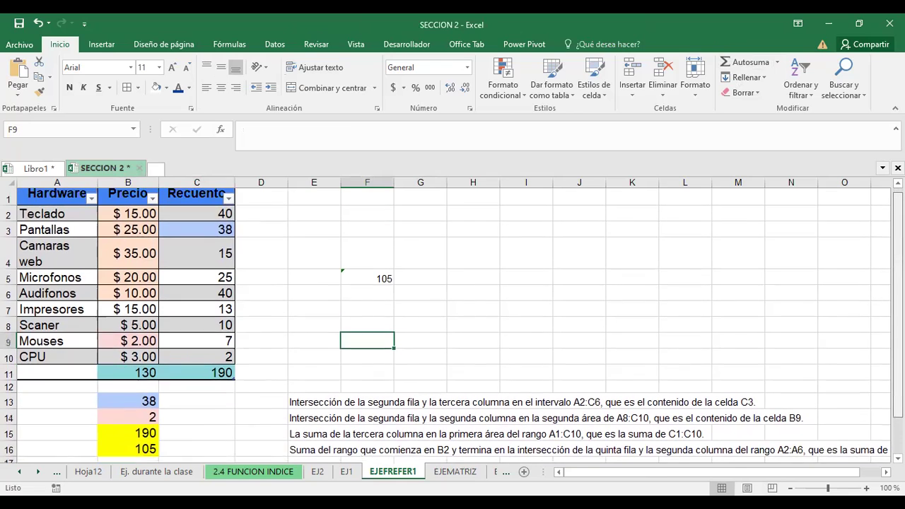
scroll(378, 395, "up", 1)
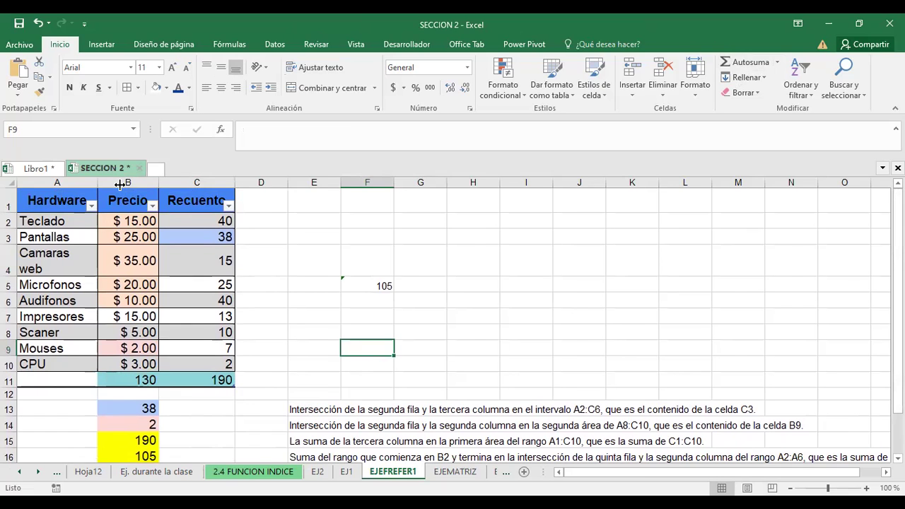
Step: Widen column A for Camaras web, shrink row 4 to normal height, and delete empty row 12
left_click_drag(96, 185, 120, 185)
left_click_drag(9, 275, 8, 261)
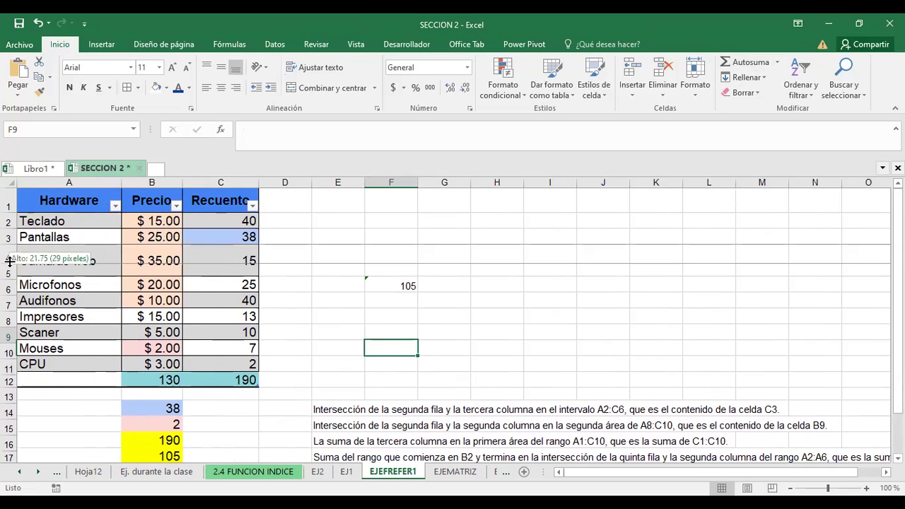
right_click(11, 381)
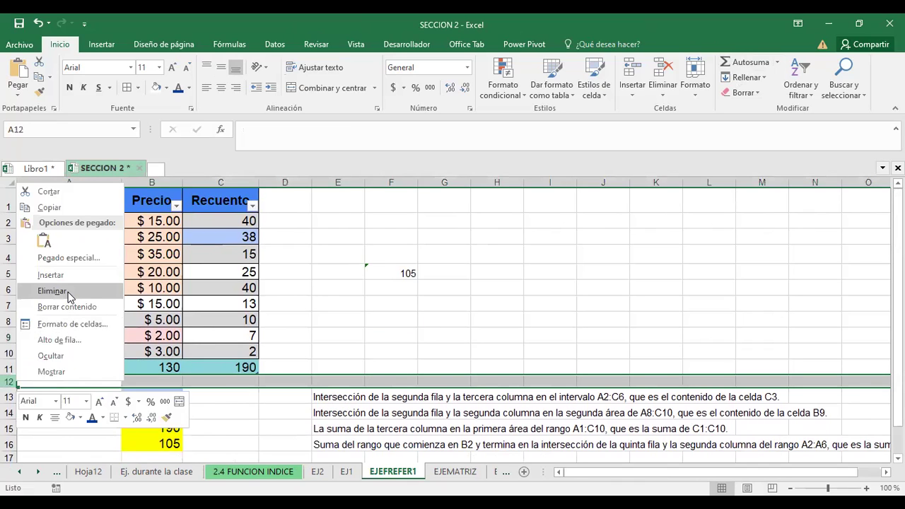
left_click(68, 291)
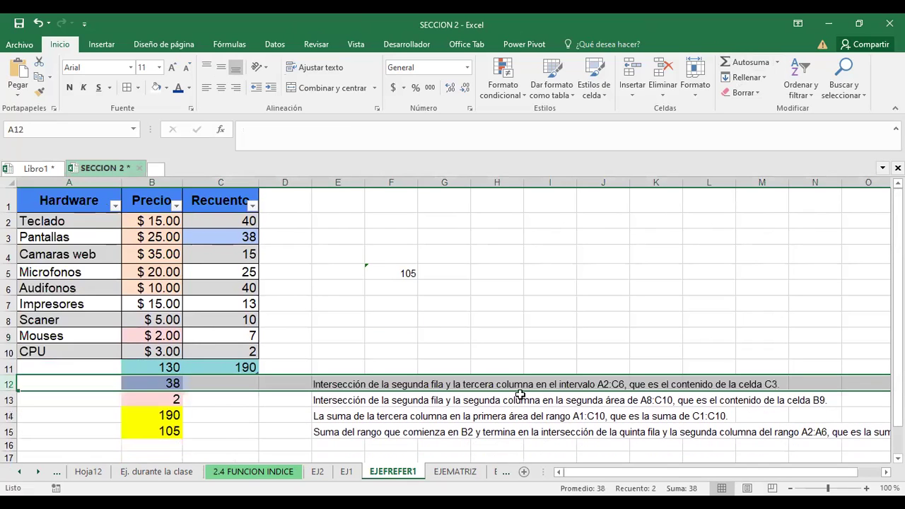
left_click(208, 388)
left_click(169, 385)
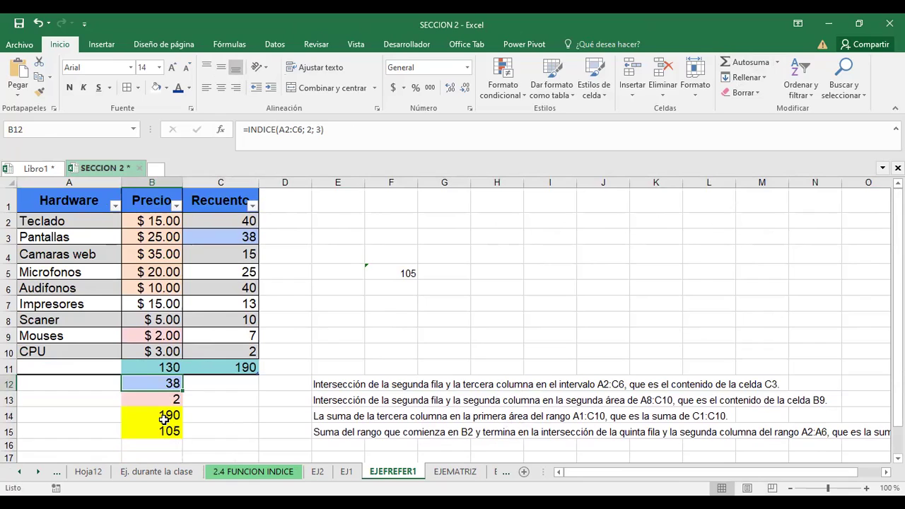
key("F2")
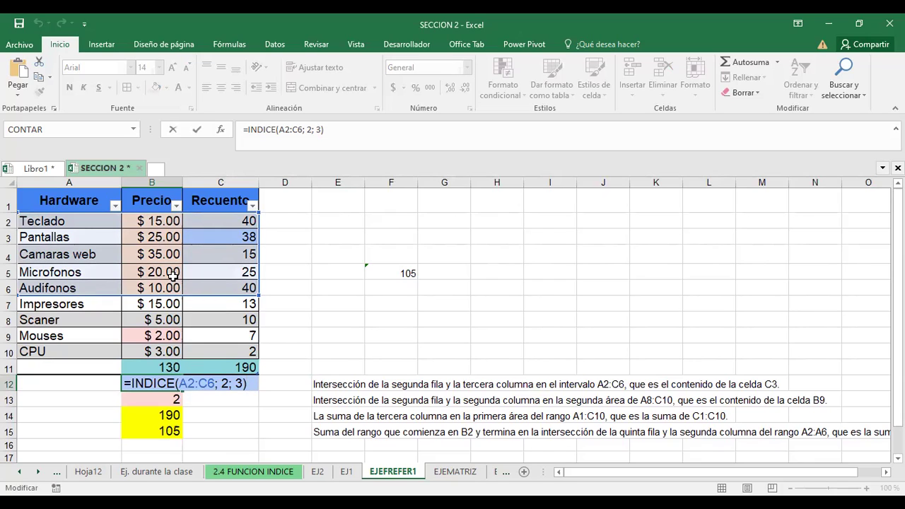
left_click(225, 383)
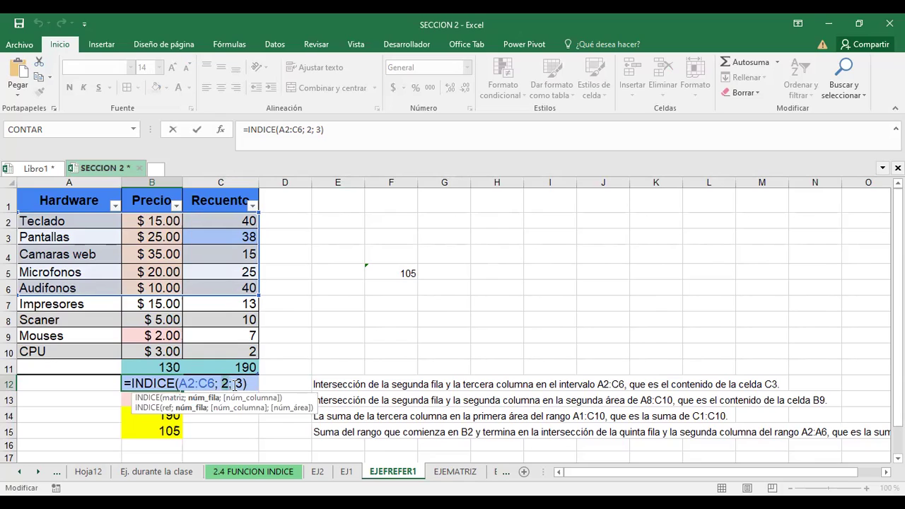
double_click(240, 384)
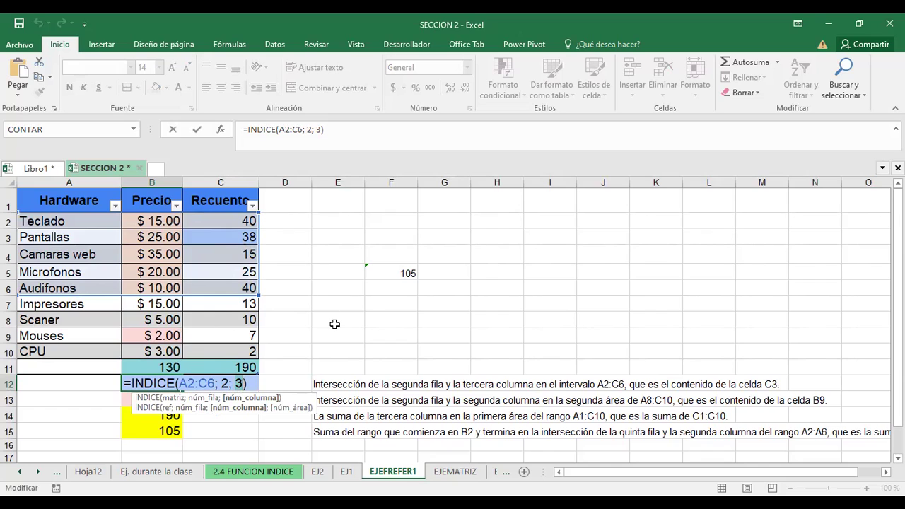
key("Return")
left_click(171, 381)
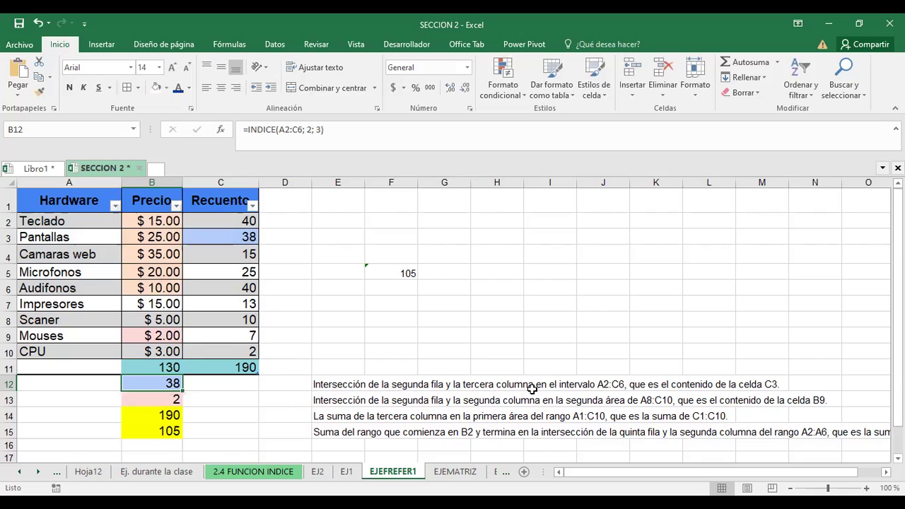
left_click(361, 384)
left_click_drag(361, 383, 870, 433)
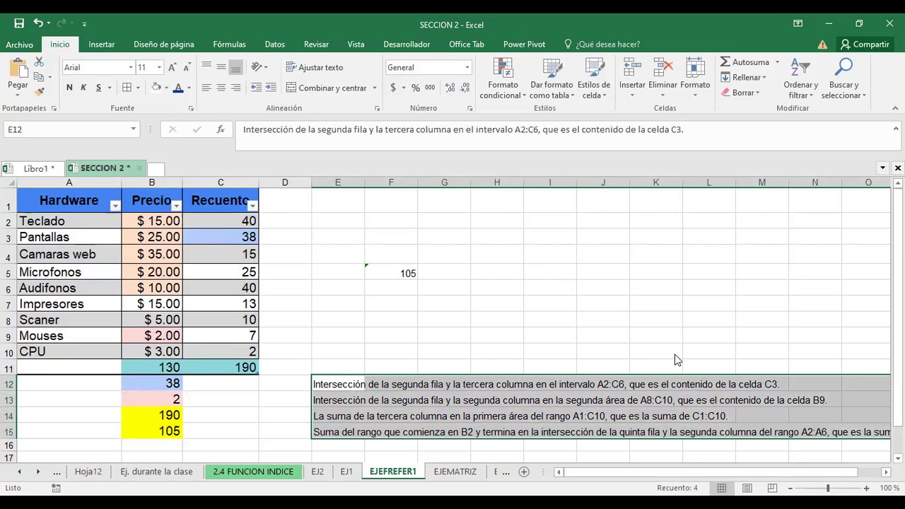
scroll(676, 359, "up", 1)
scroll(676, 359, "up", 1)
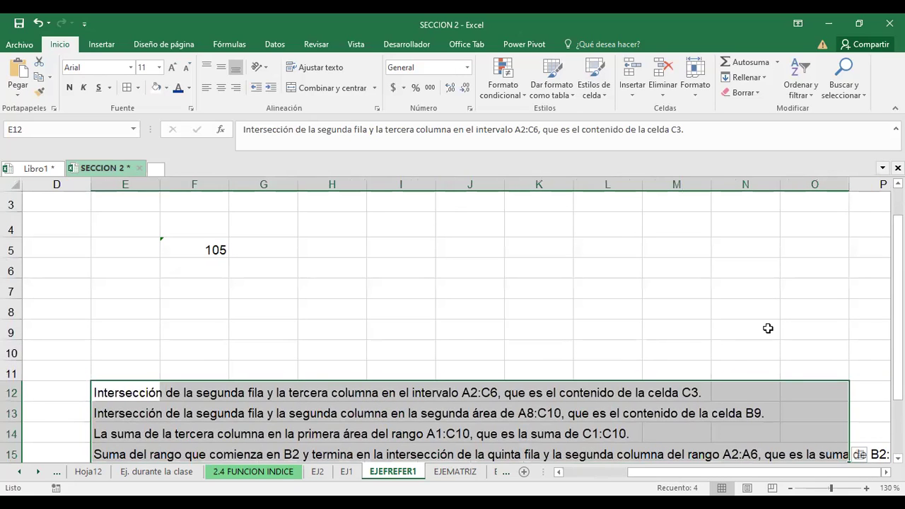
left_click(768, 328)
left_click(107, 393)
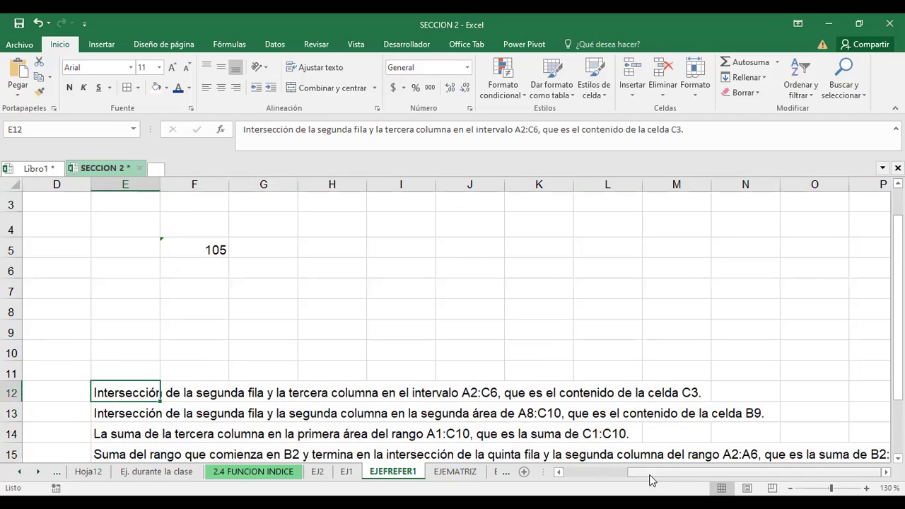
left_click_drag(652, 480, 581, 480)
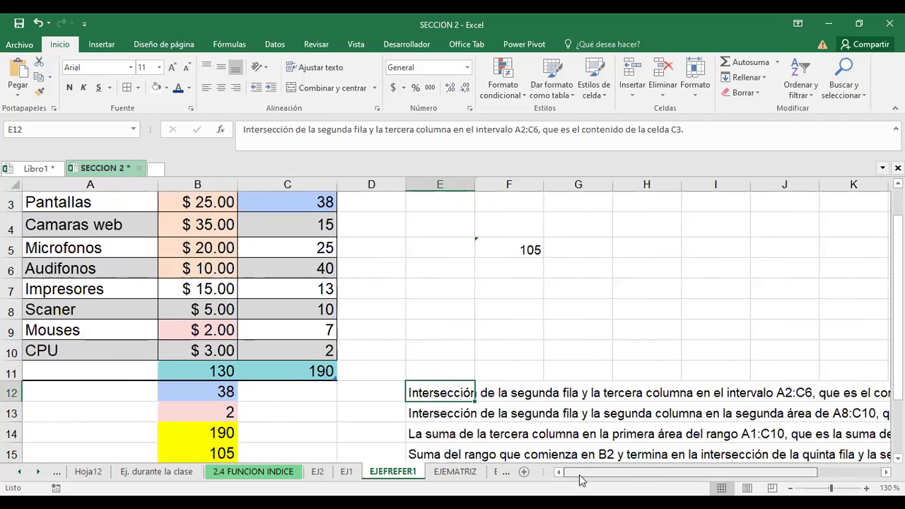
left_click(101, 202)
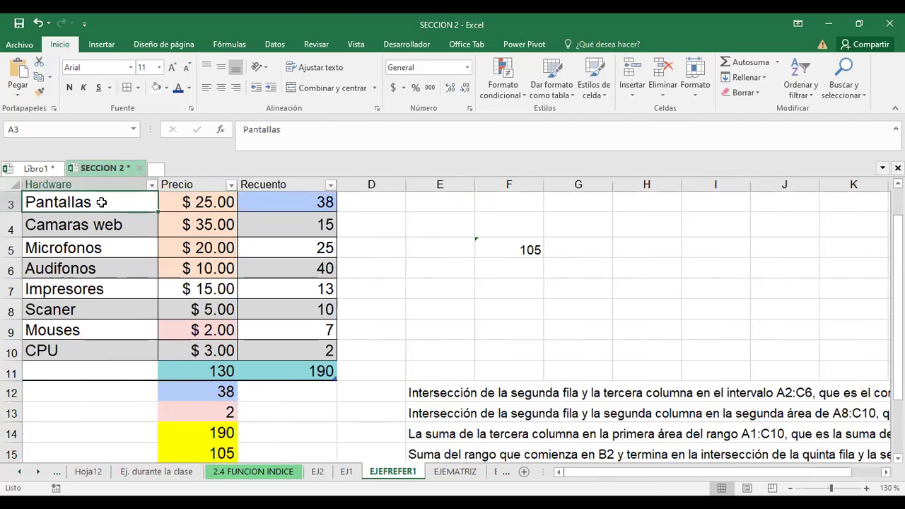
scroll(101, 202, "up", 1)
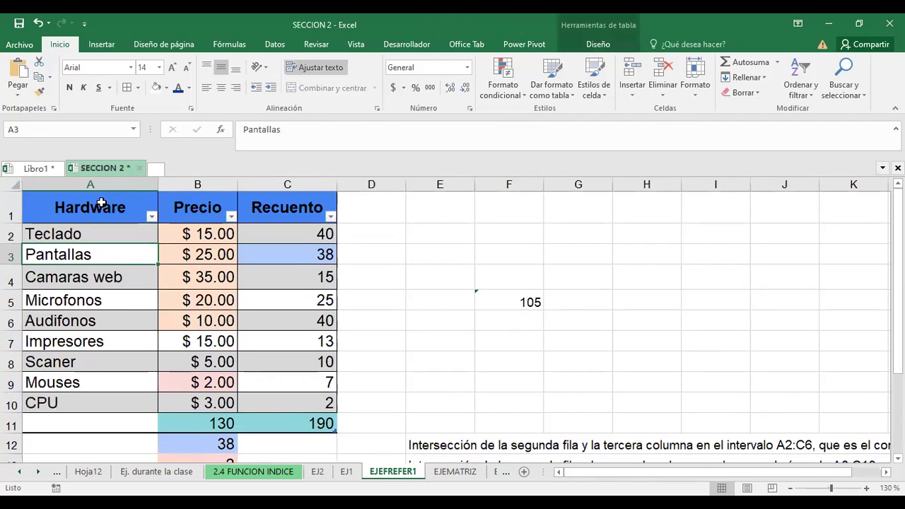
left_click(66, 235)
left_click_drag(123, 241, 291, 320)
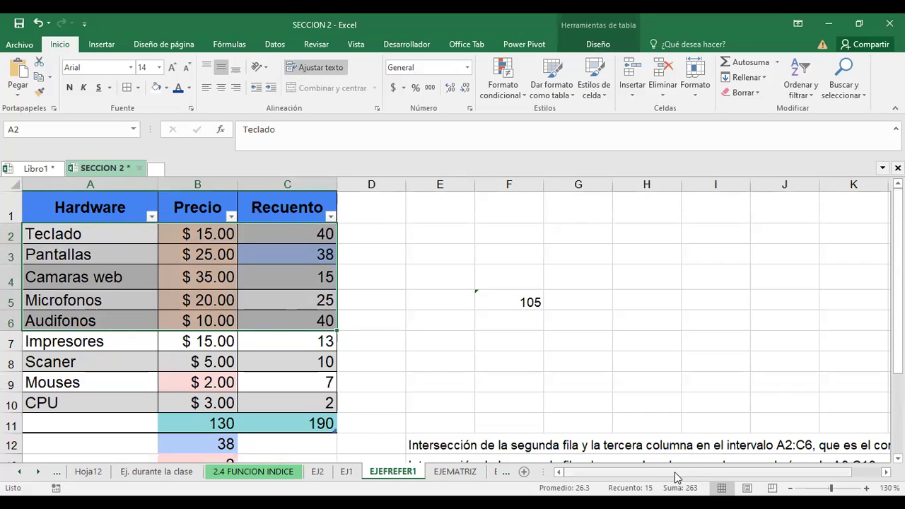
left_click_drag(675, 478, 736, 476)
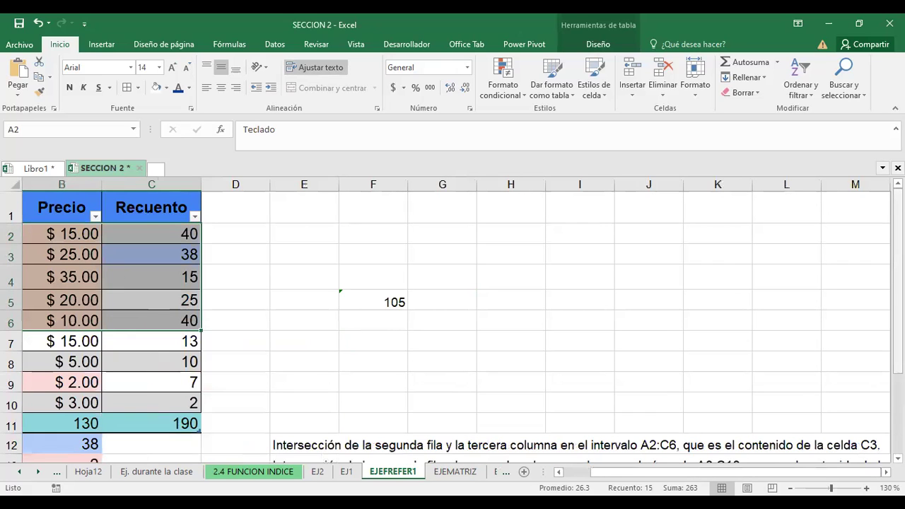
scroll(453, 325, "down", 1)
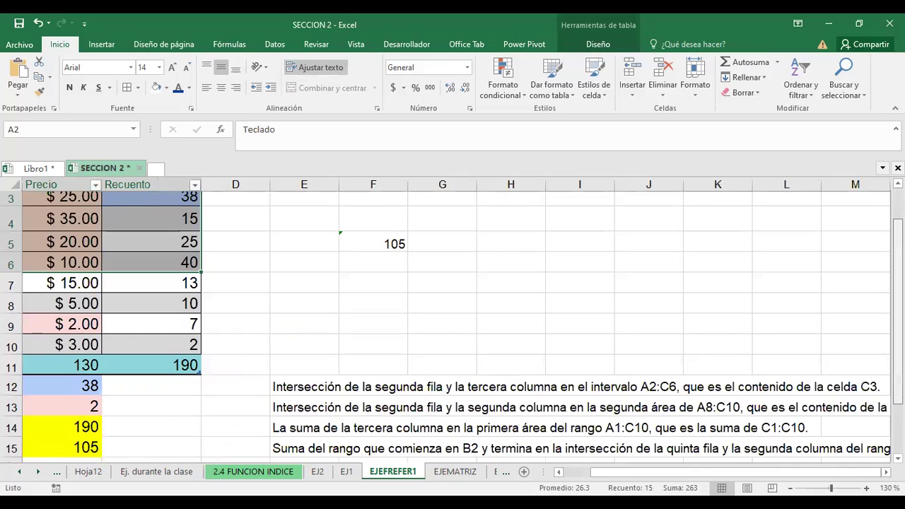
scroll(665, 387, "up", 1)
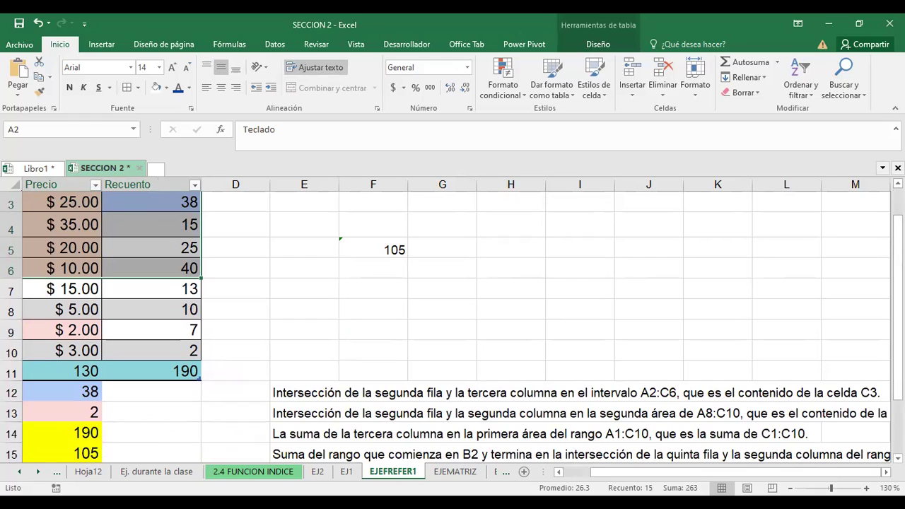
scroll(269, 283, "up", 1)
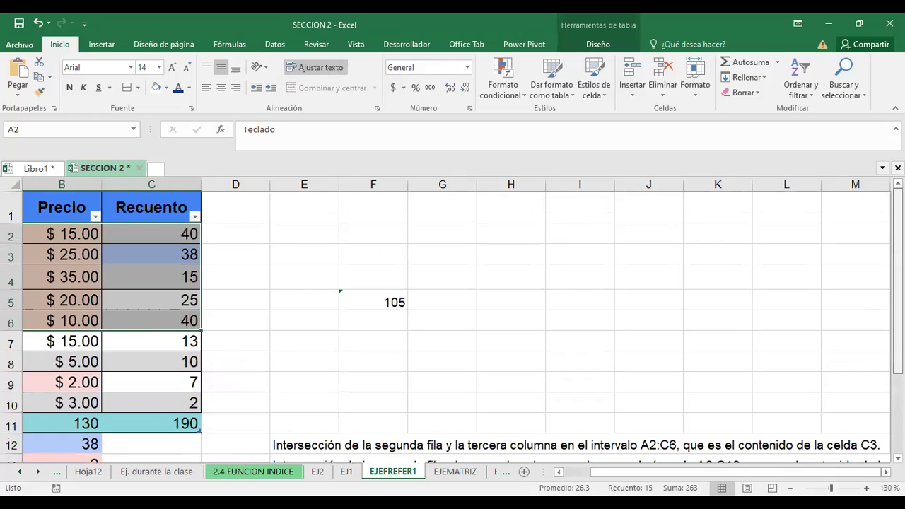
left_click(167, 255)
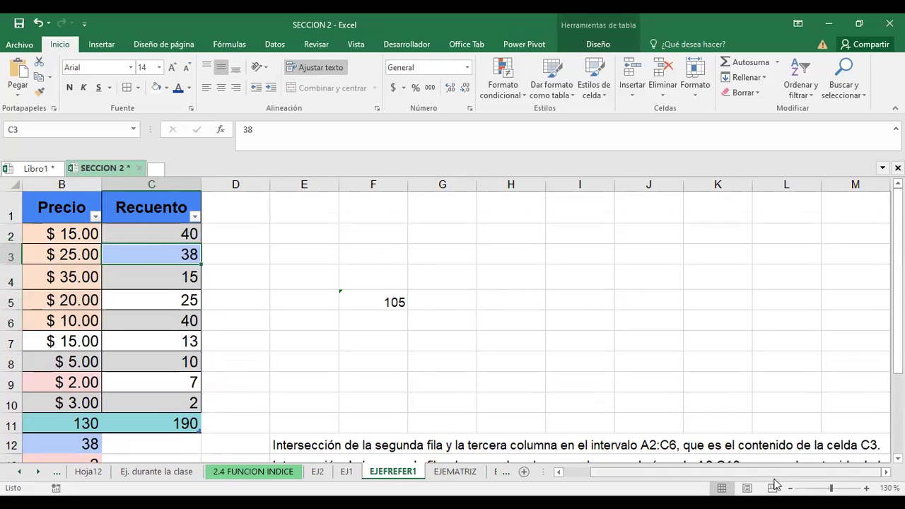
scroll(453, 319, "down", 1)
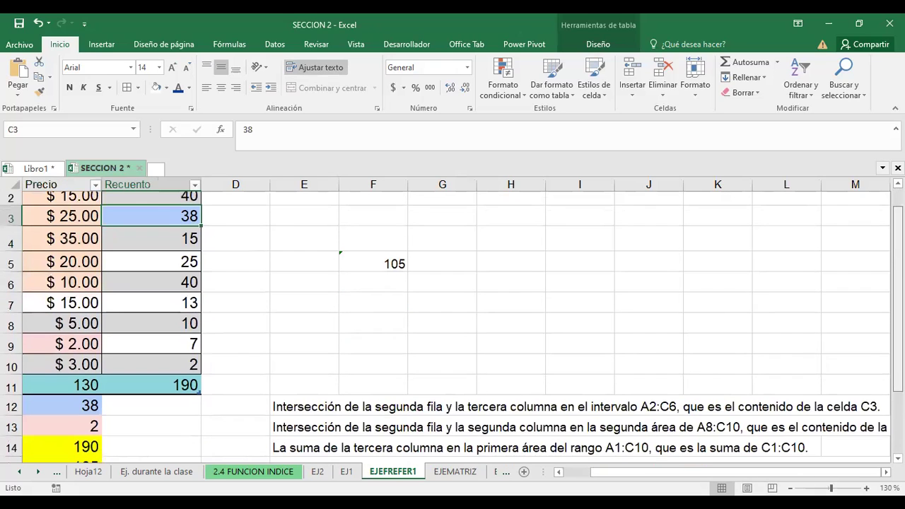
left_click(65, 430)
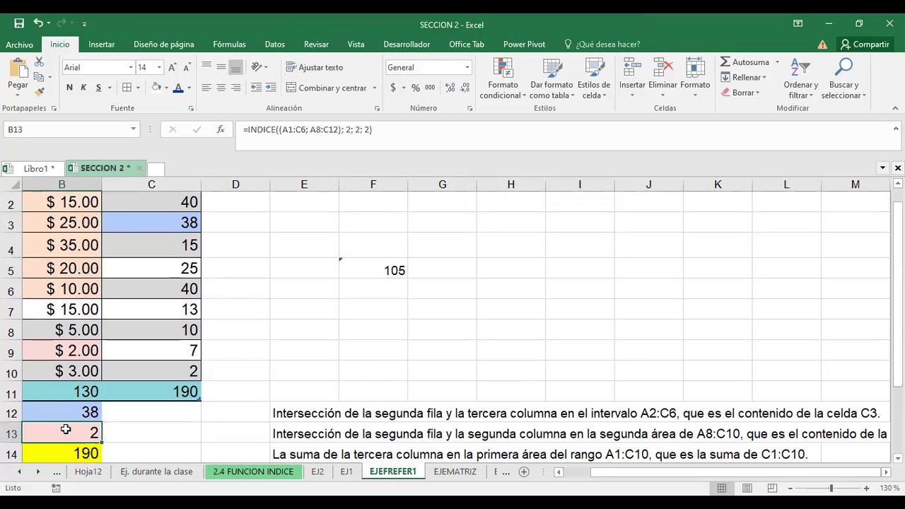
double_click(66, 431)
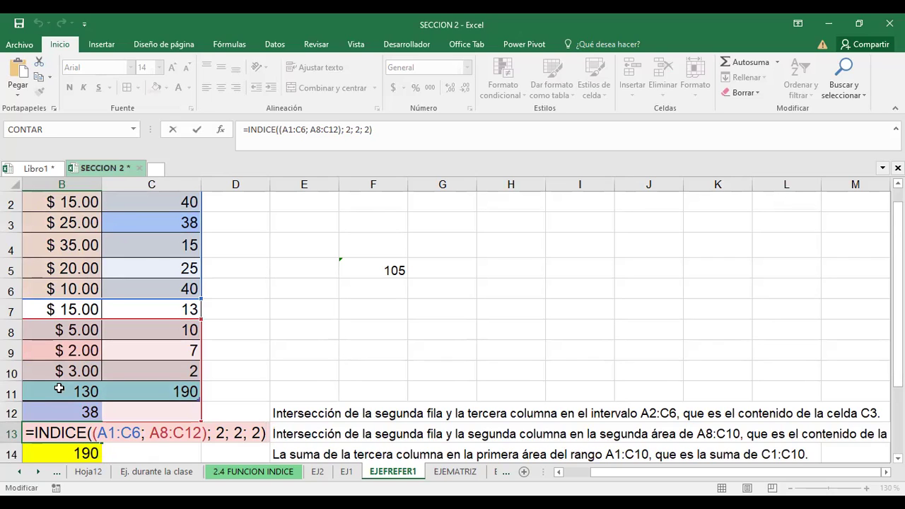
left_click(221, 433)
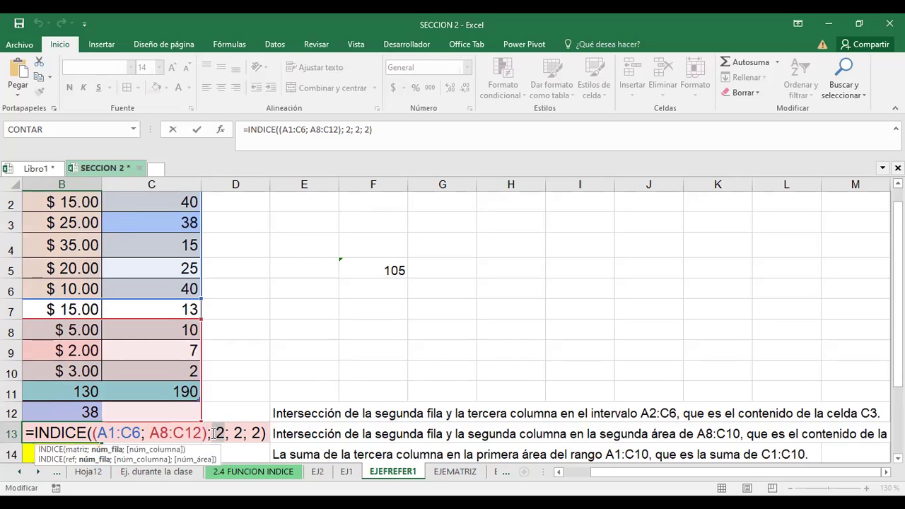
left_click(241, 433)
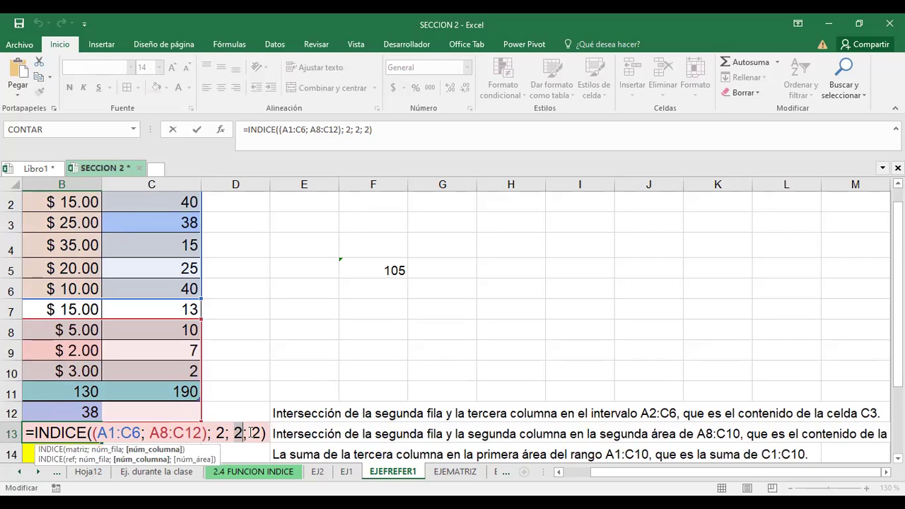
double_click(258, 433)
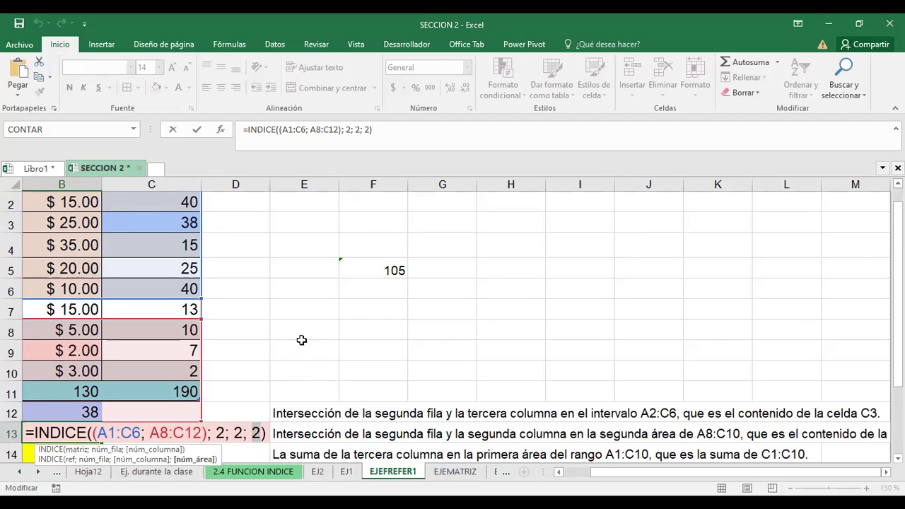
key("Return")
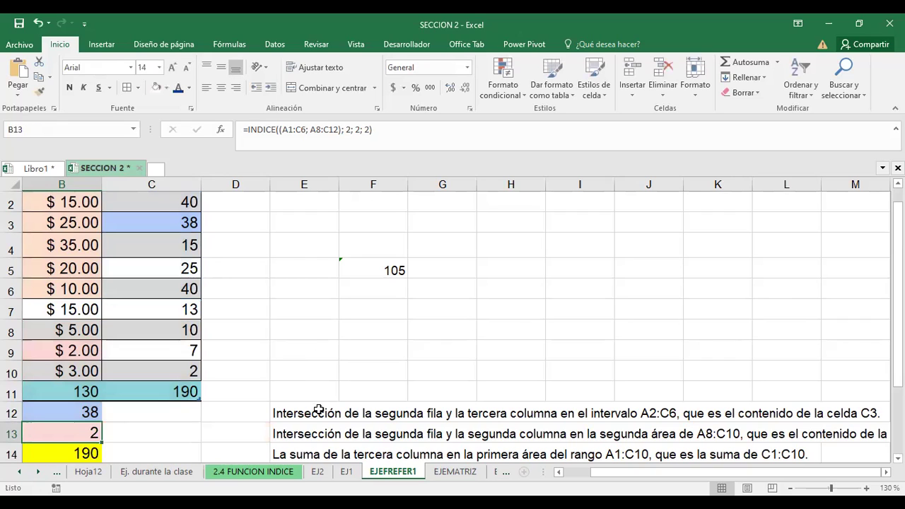
left_click(301, 430)
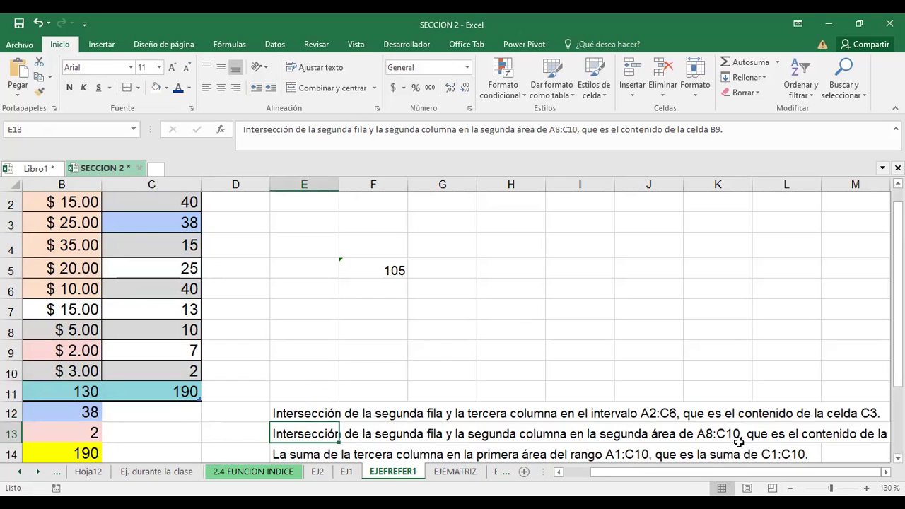
left_click(448, 448)
scroll(456, 325, "right", 3)
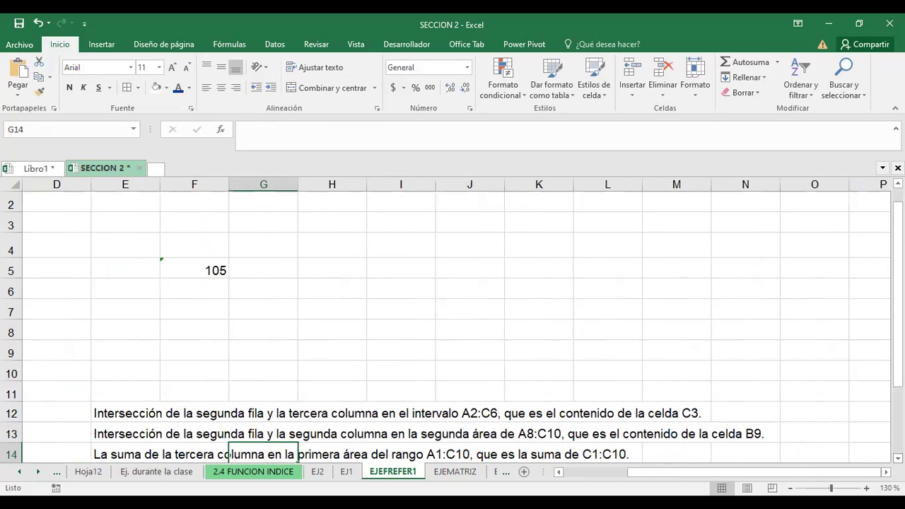
scroll(762, 422, "down", 1)
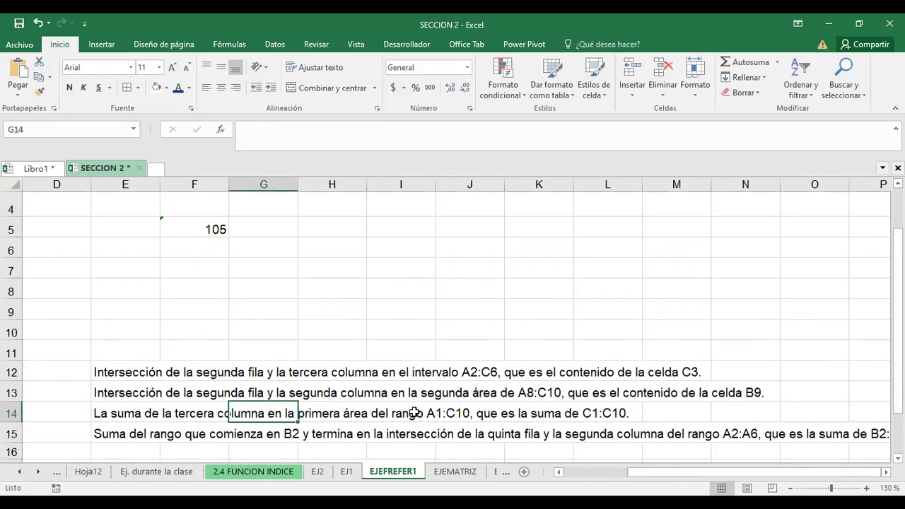
left_click(754, 393)
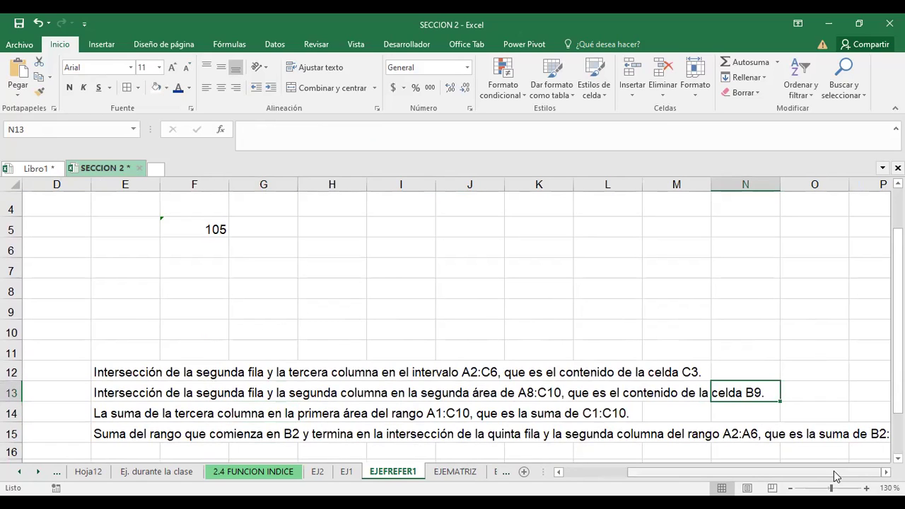
scroll(269, 263, "left", 1)
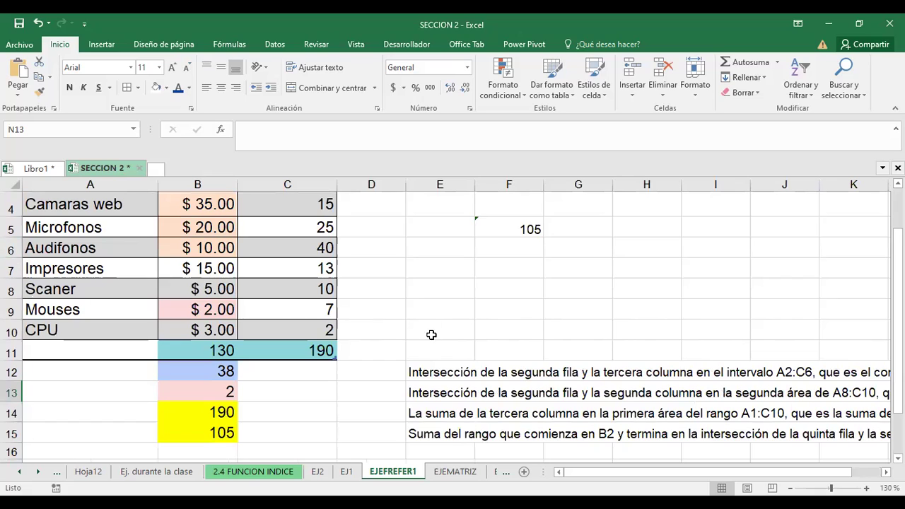
left_click(209, 392)
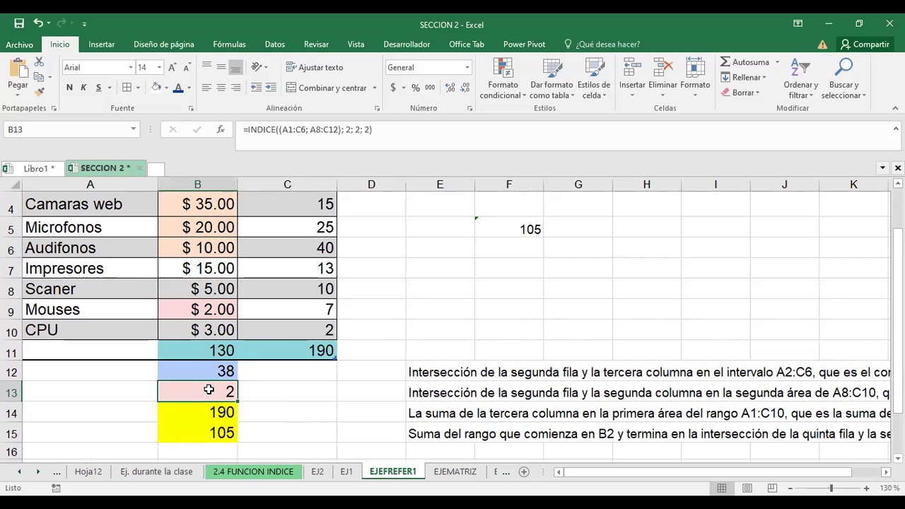
left_click(300, 333)
type("3")
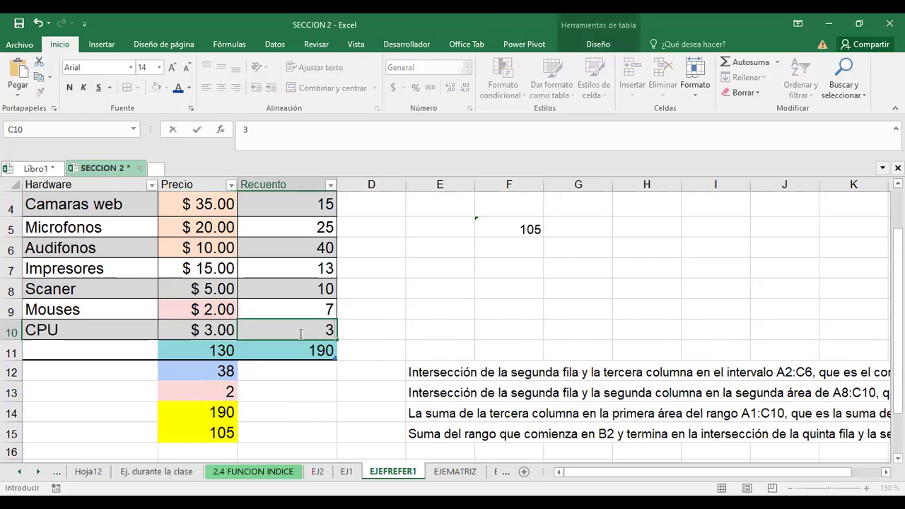
key("Return")
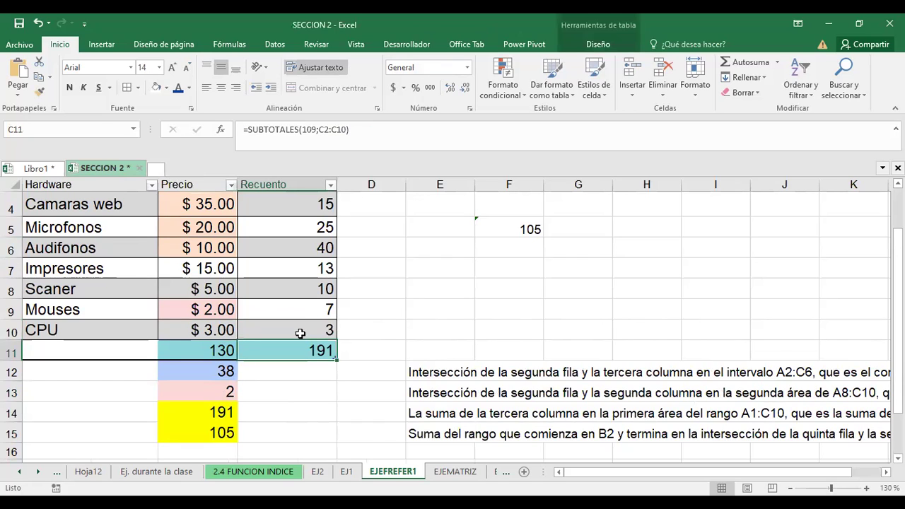
left_click(300, 334)
type("2")
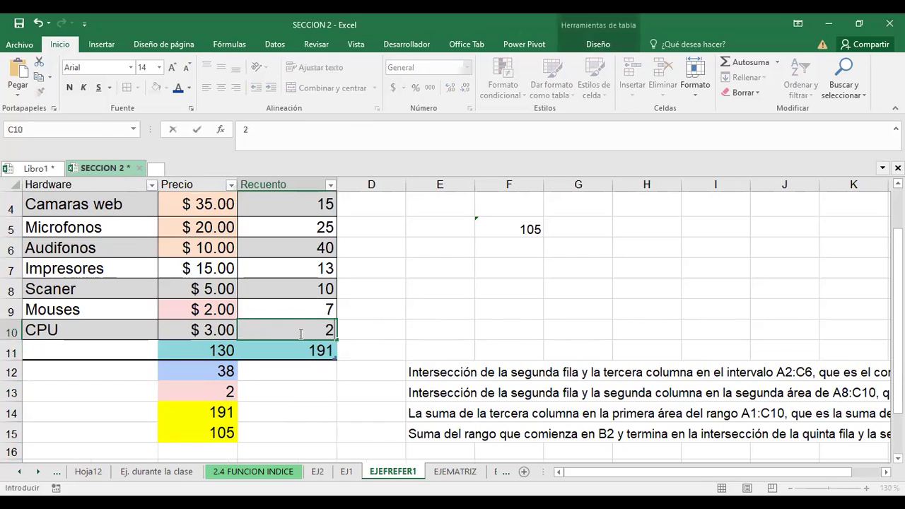
key("Return")
scroll(473, 322, "up", 1)
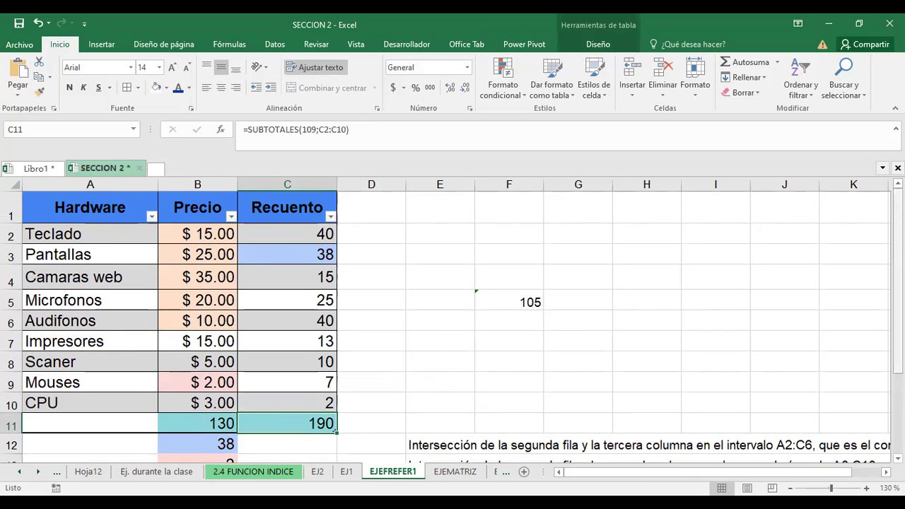
scroll(472, 322, "down", 1)
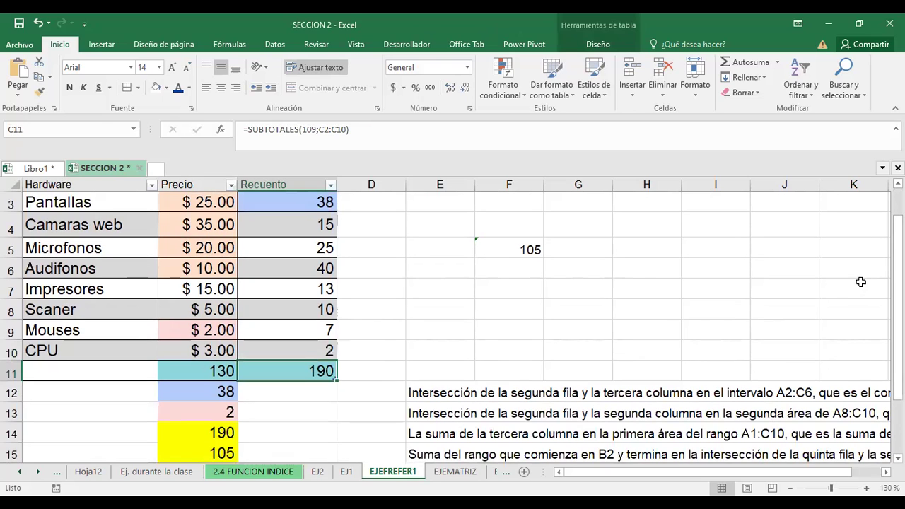
left_click(221, 412)
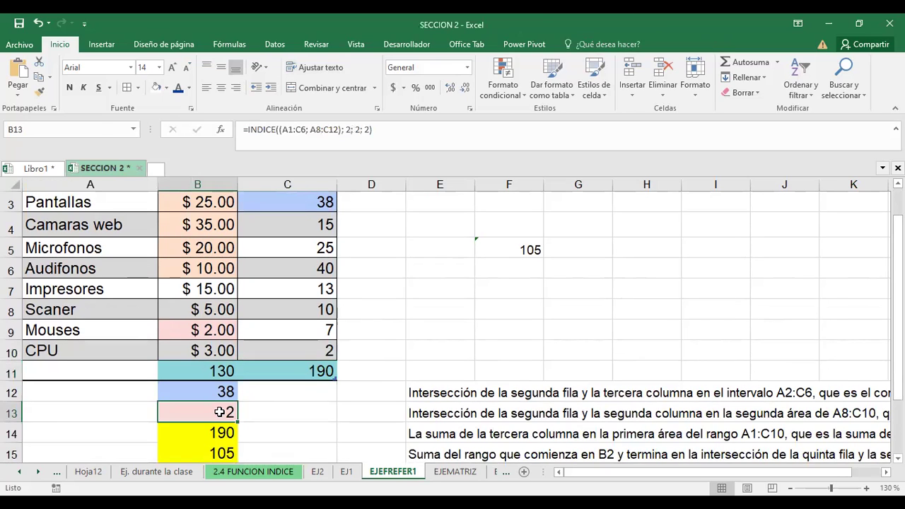
Step: Adjust the second area's end row in B13's INDICE formula and review both area references
double_click(221, 413)
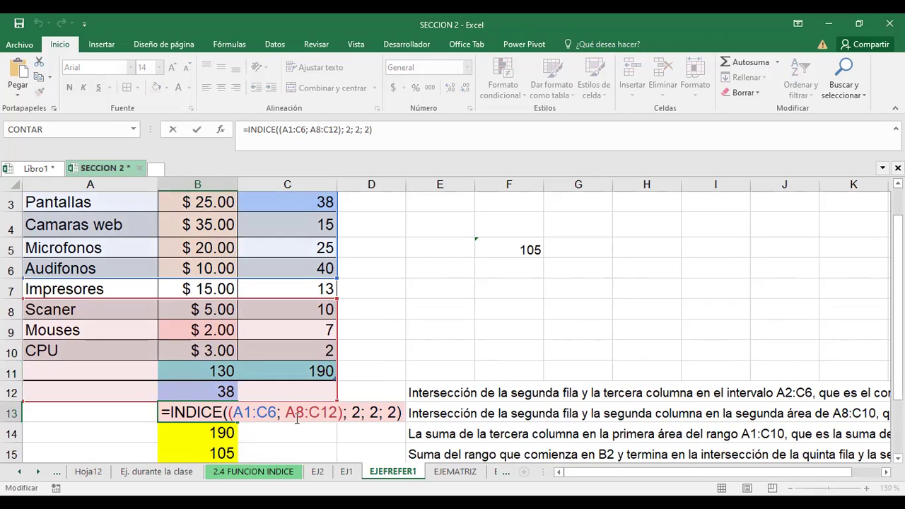
left_click(339, 412)
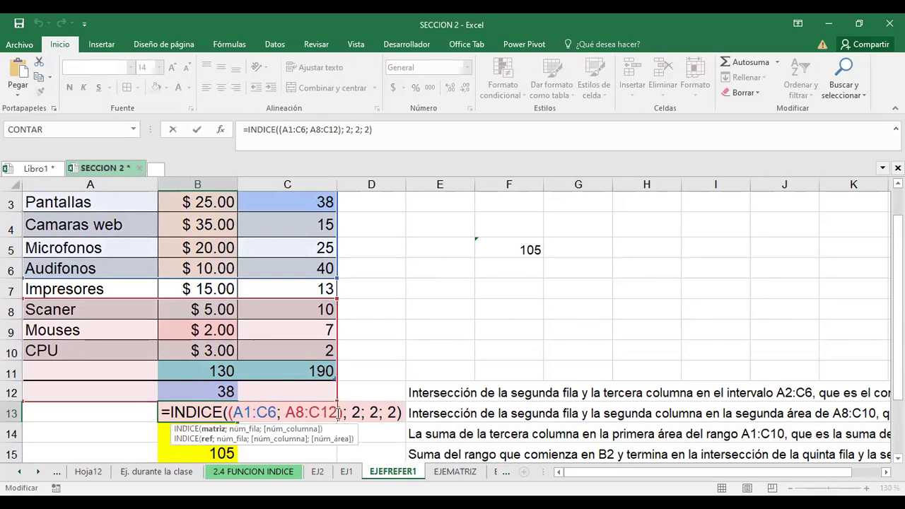
key("BackSpace")
type("1")
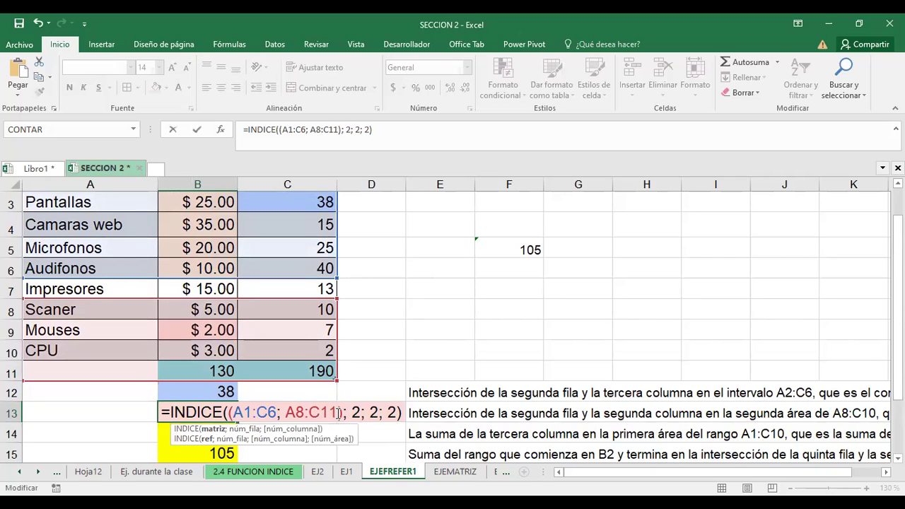
key("BackSpace")
type("0")
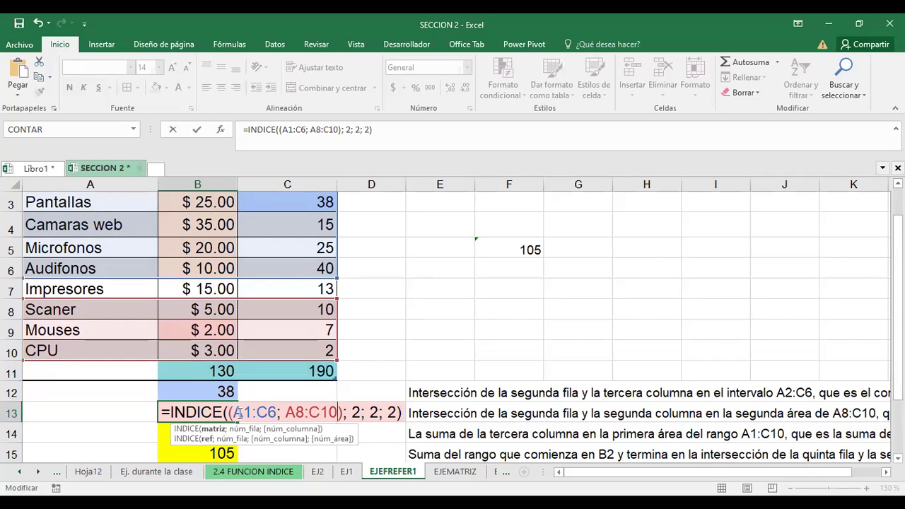
left_click_drag(243, 413, 278, 413)
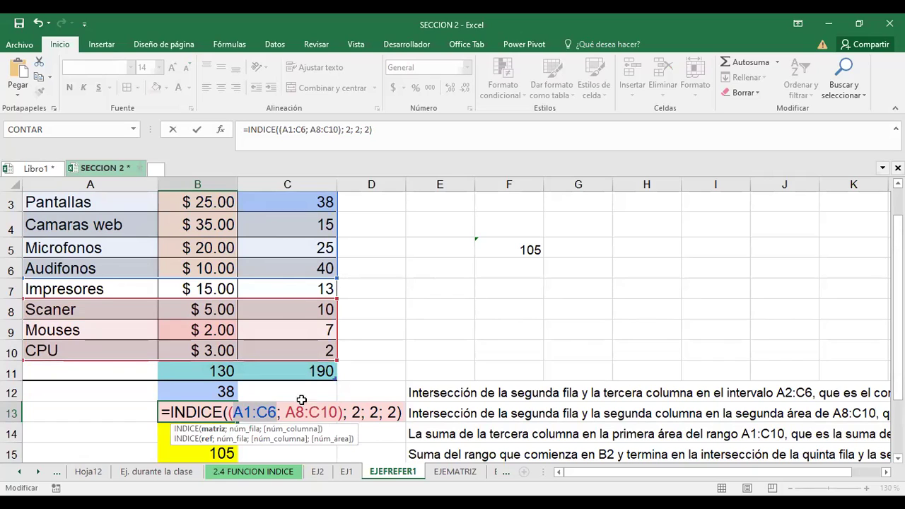
left_click_drag(286, 413, 338, 414)
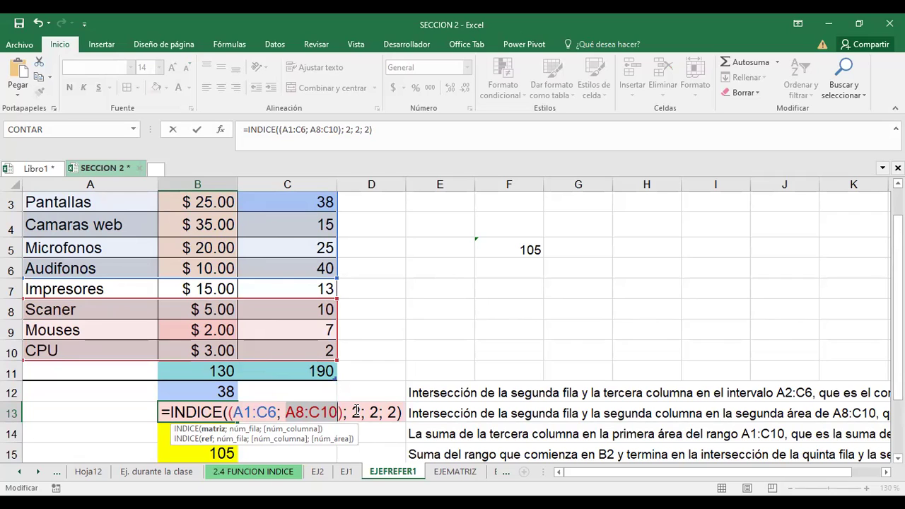
left_click(378, 413)
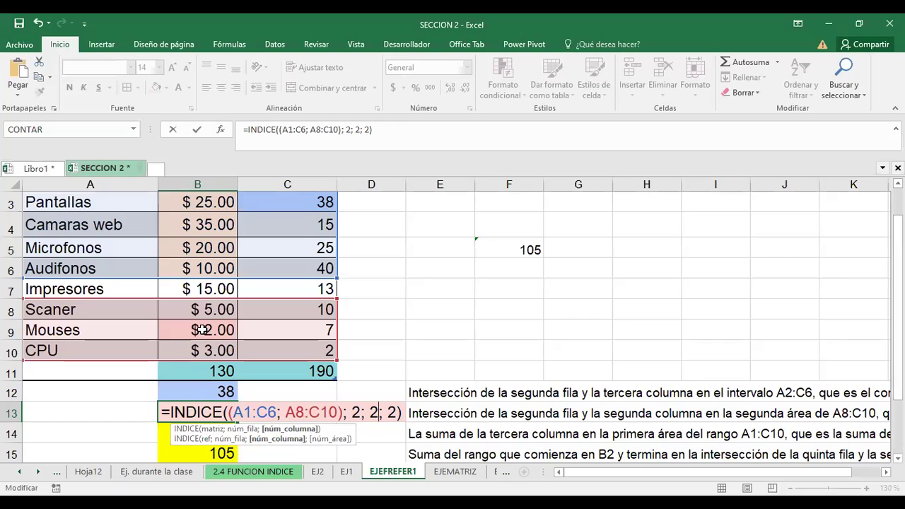
Step: Enter 7 as the Mouses price in B9, raising the Precio total to 135
left_click(202, 330)
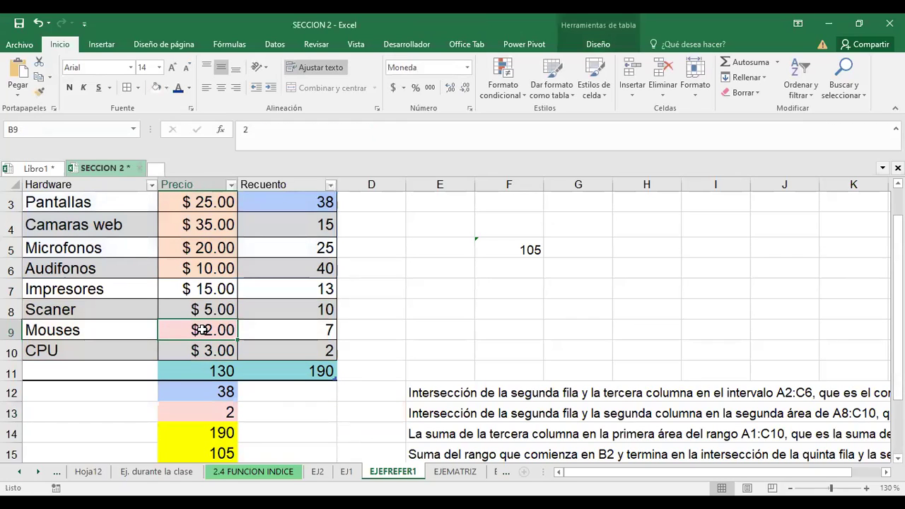
type("7")
key("Return")
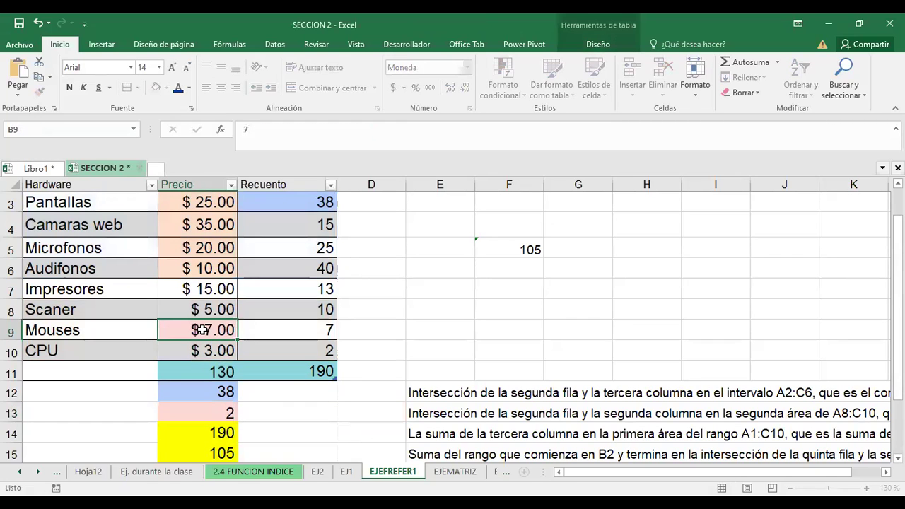
left_click(213, 412)
double_click(213, 411)
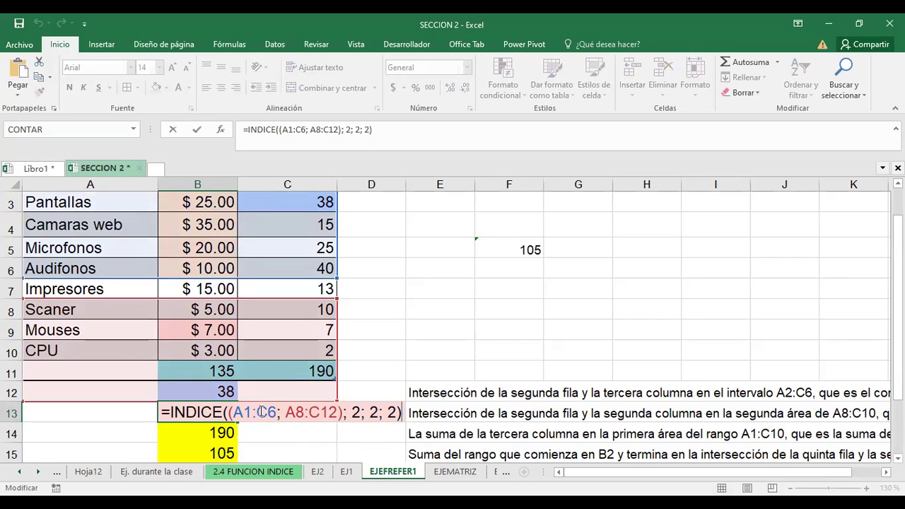
Step: Change B13's INDICE area number from 2 to 1, so it returns 15
left_click(269, 412)
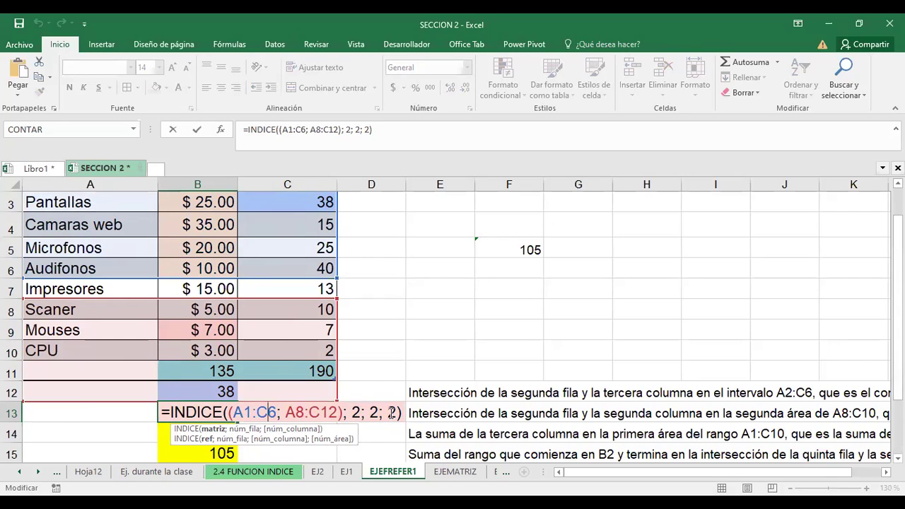
left_click(394, 414)
key("BackSpace")
type("1")
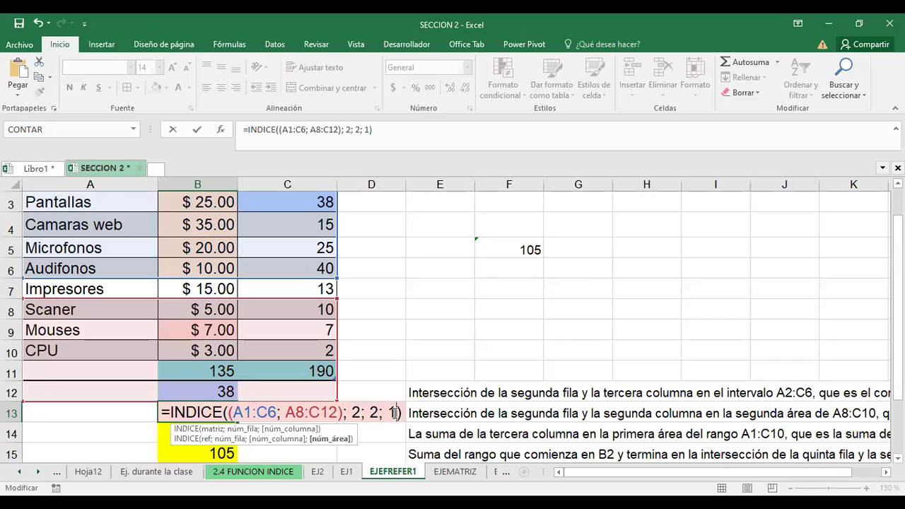
key("Return")
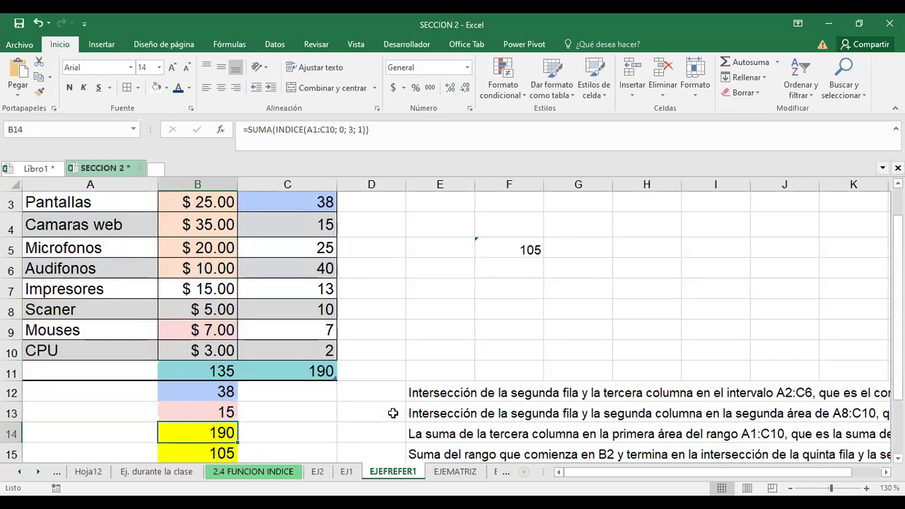
left_click(221, 413)
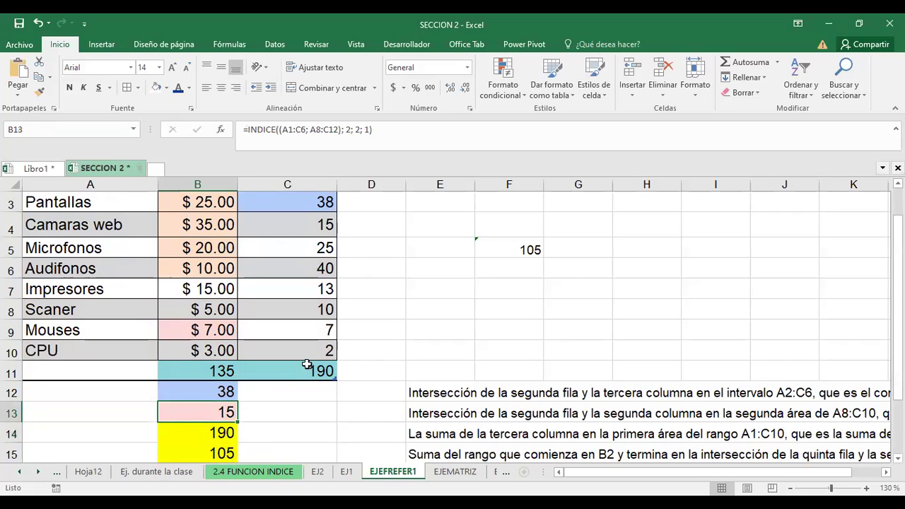
Step: Compare B13's 15 with C4 and review its formula ranges without changing them
left_click(289, 229)
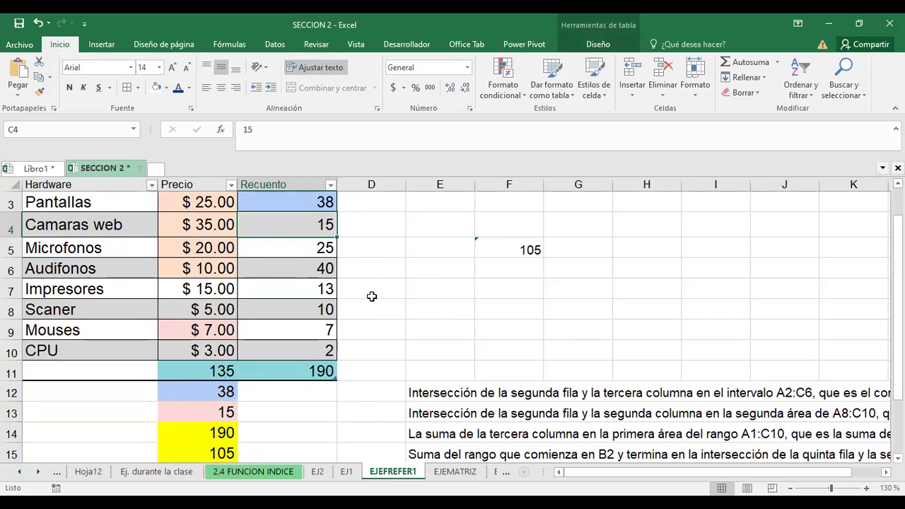
scroll(372, 296, "up", 1)
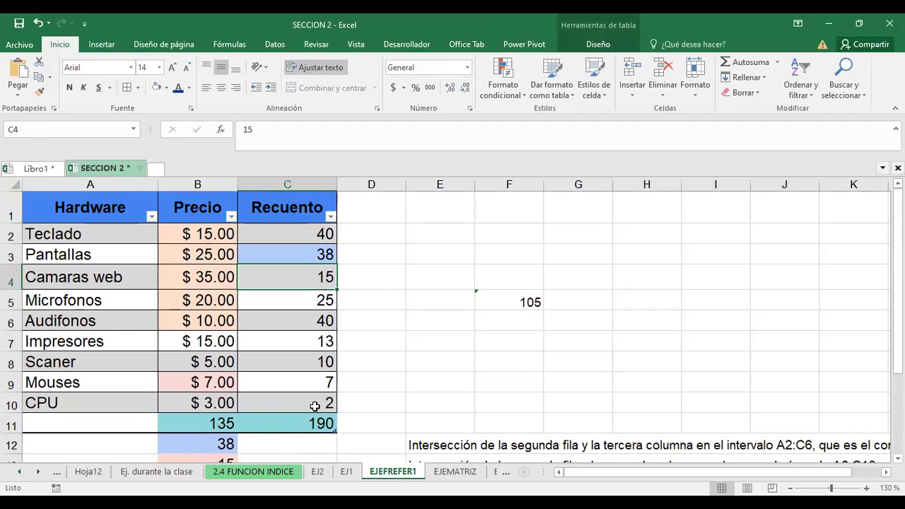
scroll(315, 407, "down", 4)
left_click(212, 205)
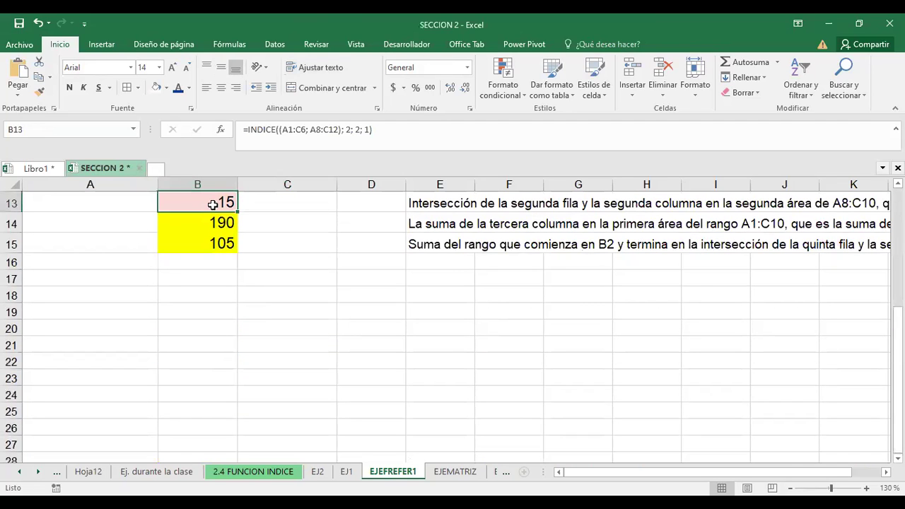
double_click(212, 205)
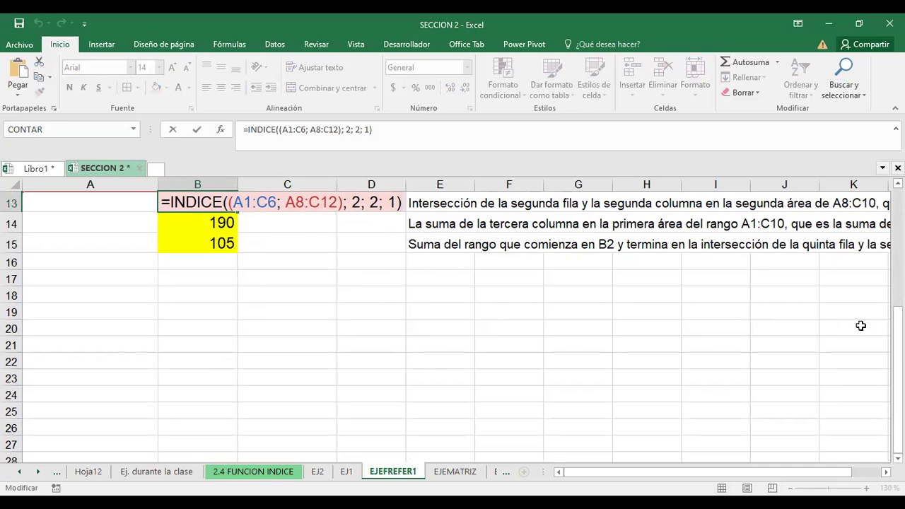
scroll(898, 318, "up", 4)
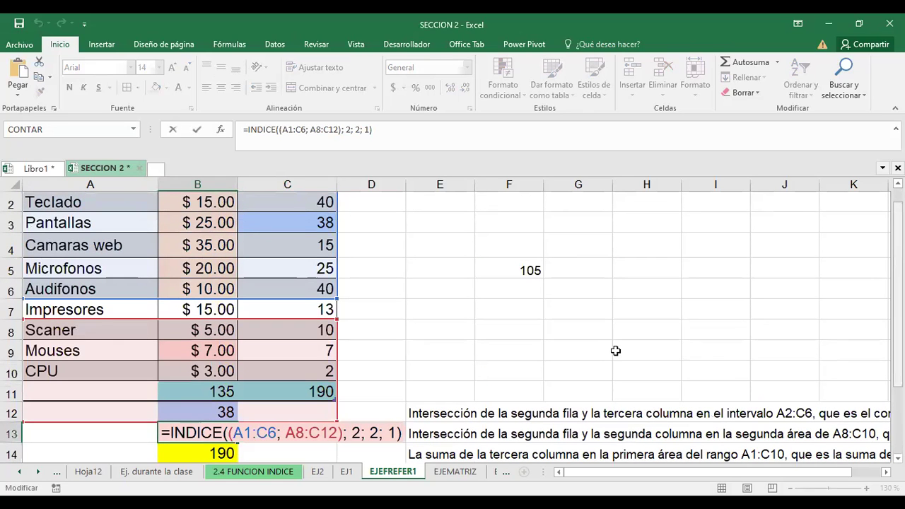
scroll(199, 236, "up", 1)
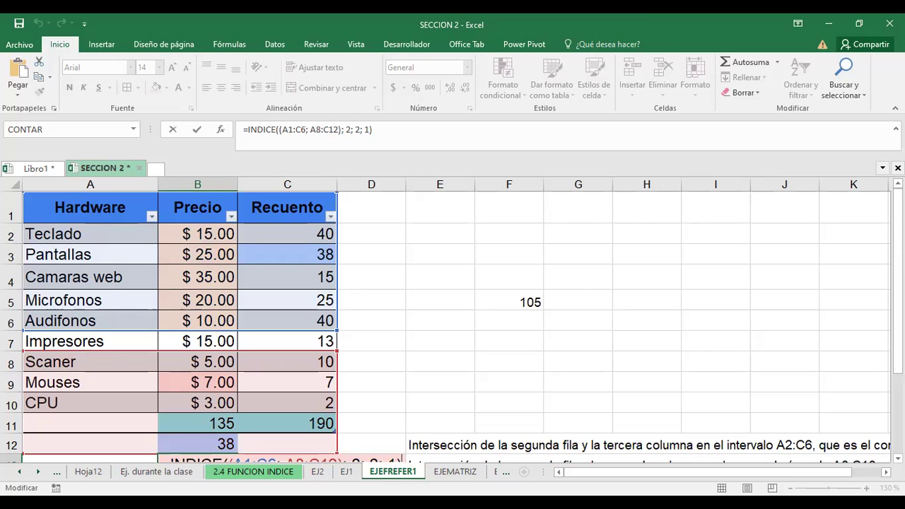
scroll(445, 325, "down", 2)
scroll(323, 418, "up", 1)
scroll(323, 418, "down", 1)
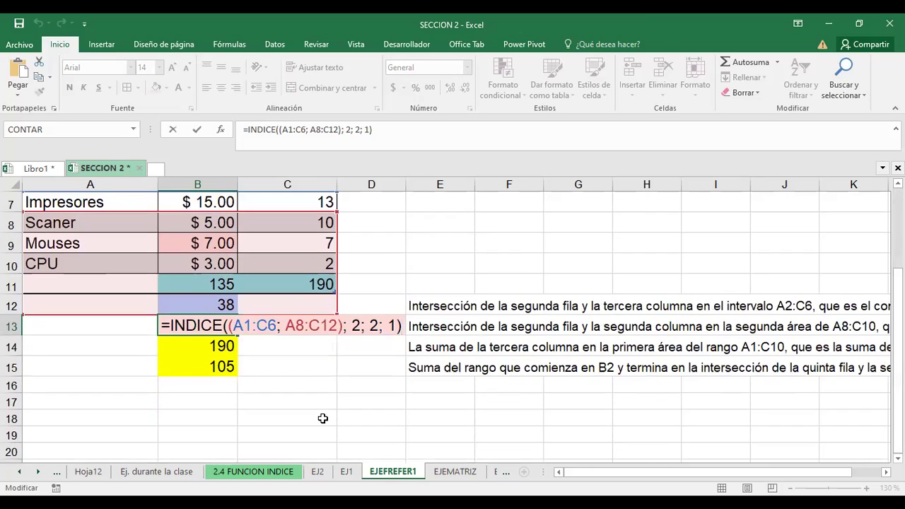
key("ctrl+Return")
left_click(208, 344)
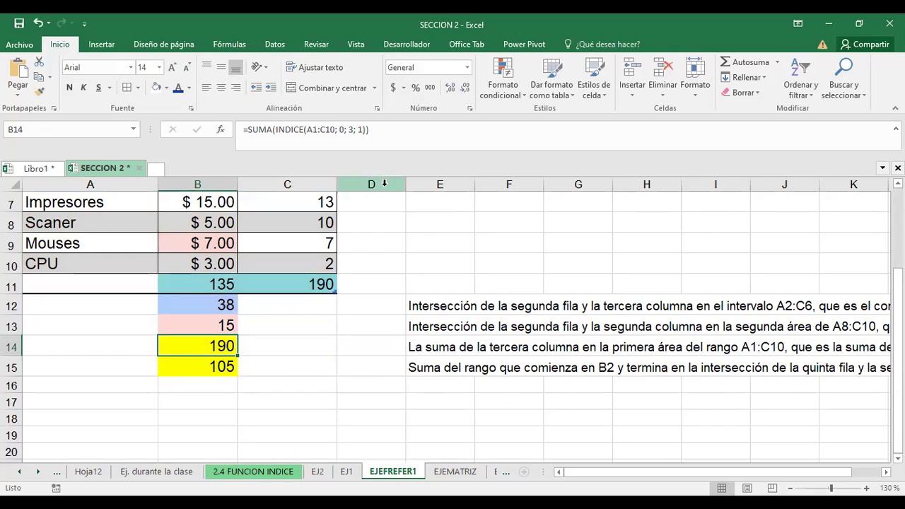
Step: Narrow column D to width 2.43 and check the B11, C11 and B14 formulas
left_click_drag(406, 188, 357, 208)
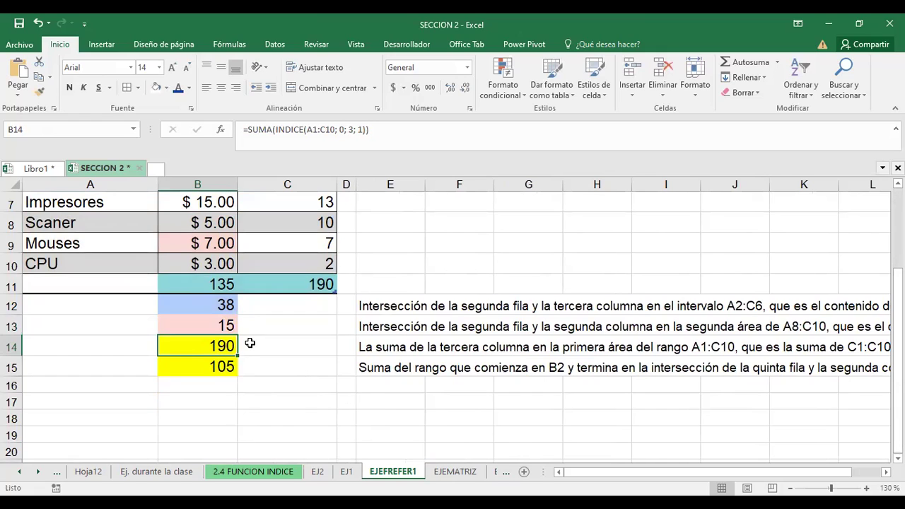
left_click(205, 285)
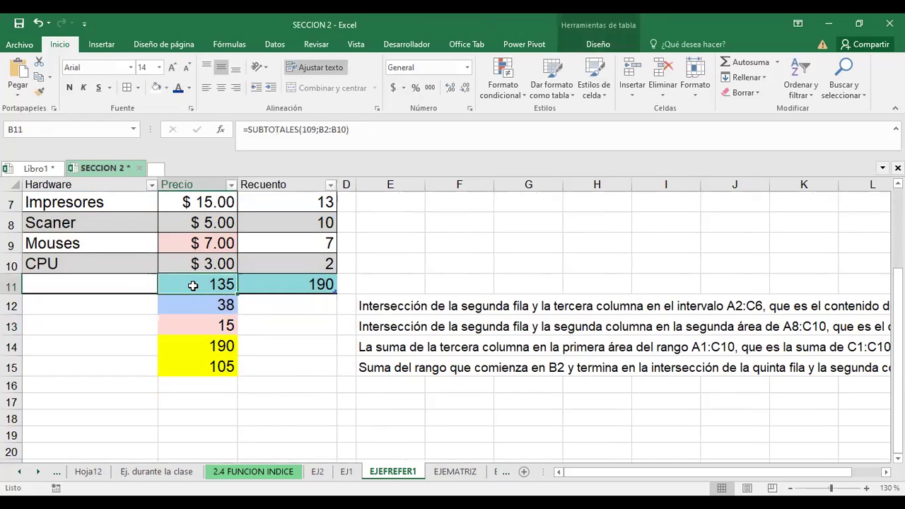
left_click(291, 282)
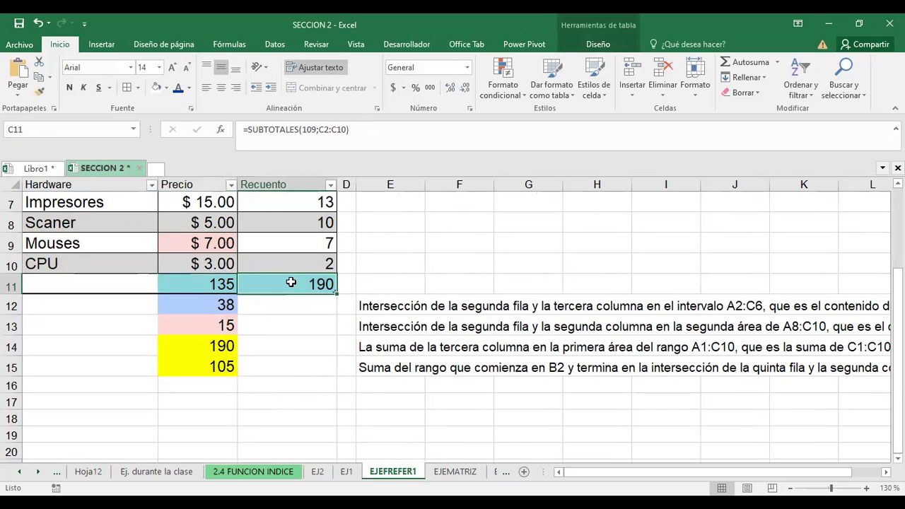
left_click(204, 346)
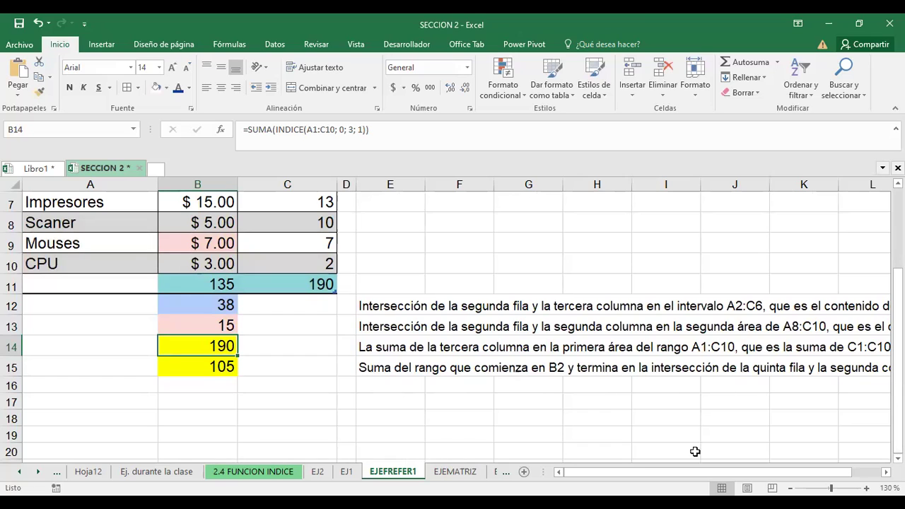
left_click_drag(685, 474, 719, 469)
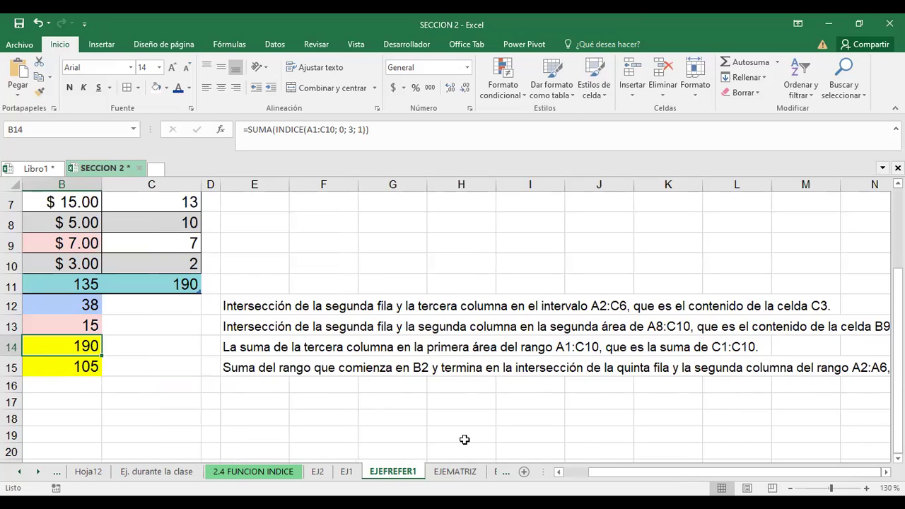
left_click_drag(620, 473, 595, 473)
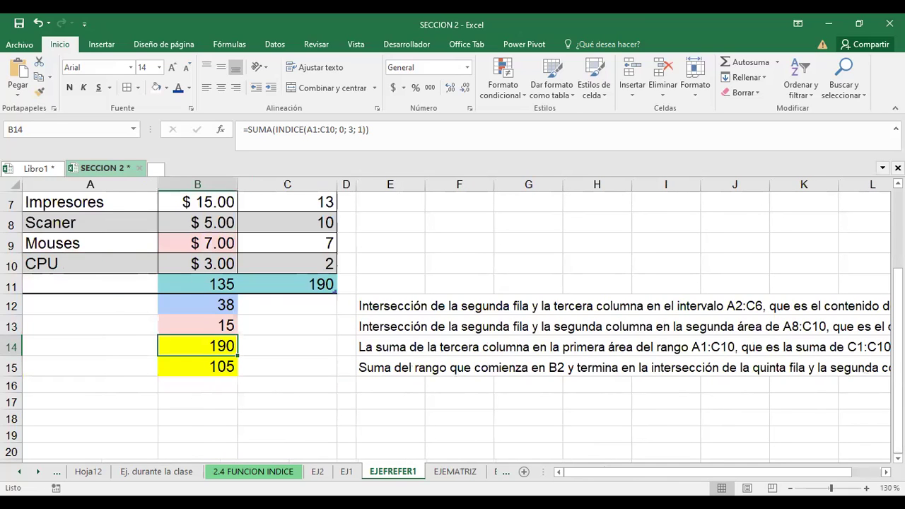
scroll(453, 325, "up", 2)
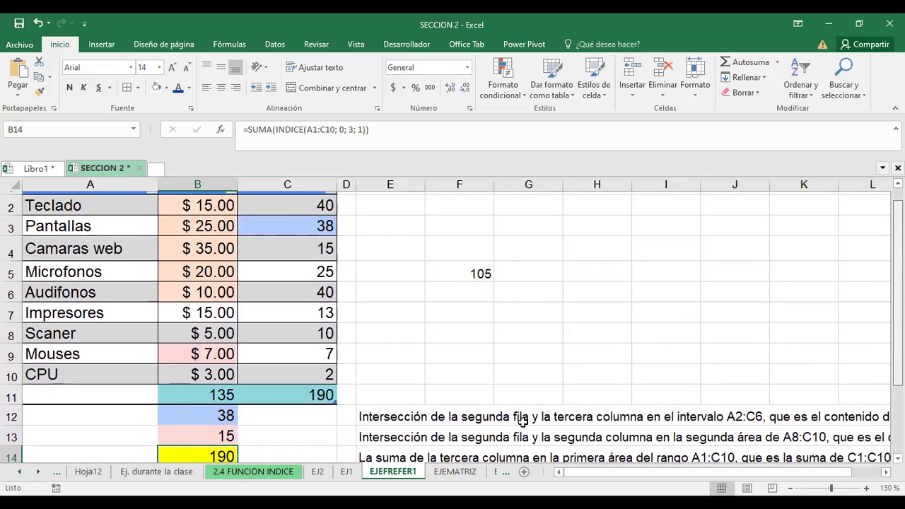
double_click(209, 455)
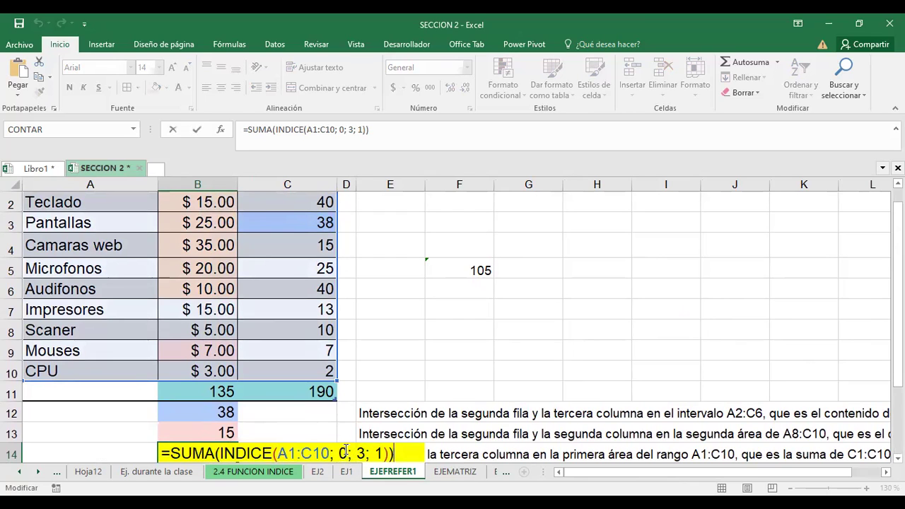
left_click(346, 453)
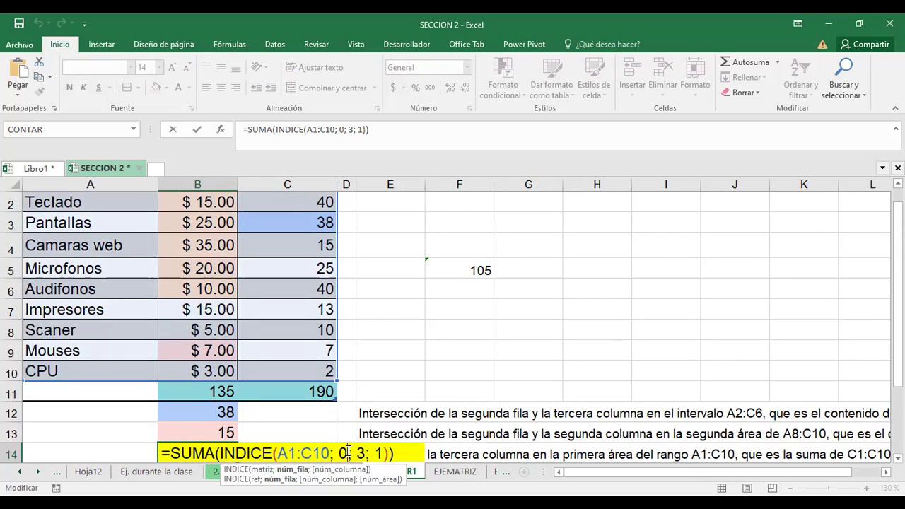
left_click(291, 470)
left_click(361, 454)
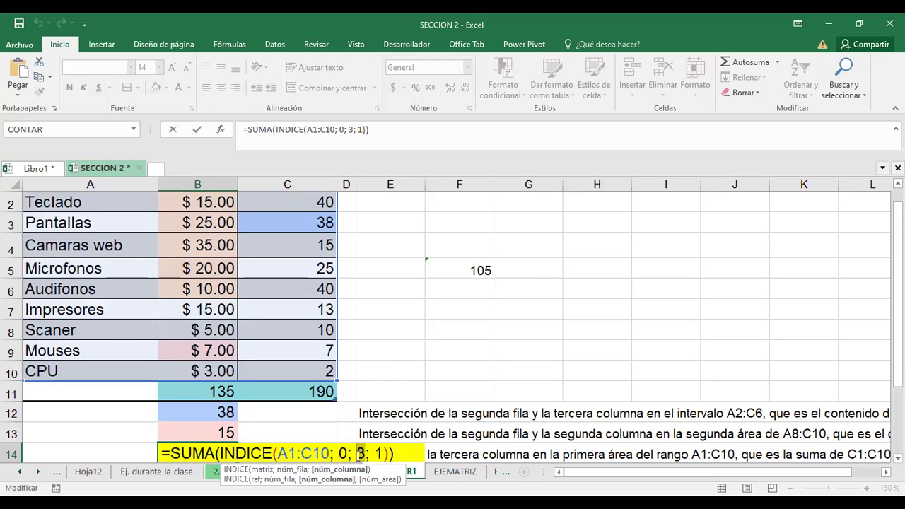
left_click(323, 471)
double_click(381, 453)
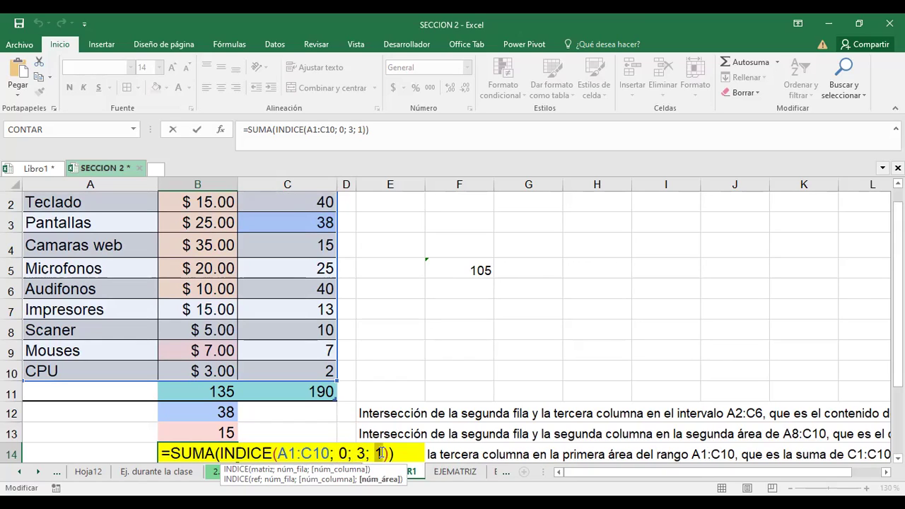
key("ctrl+Return")
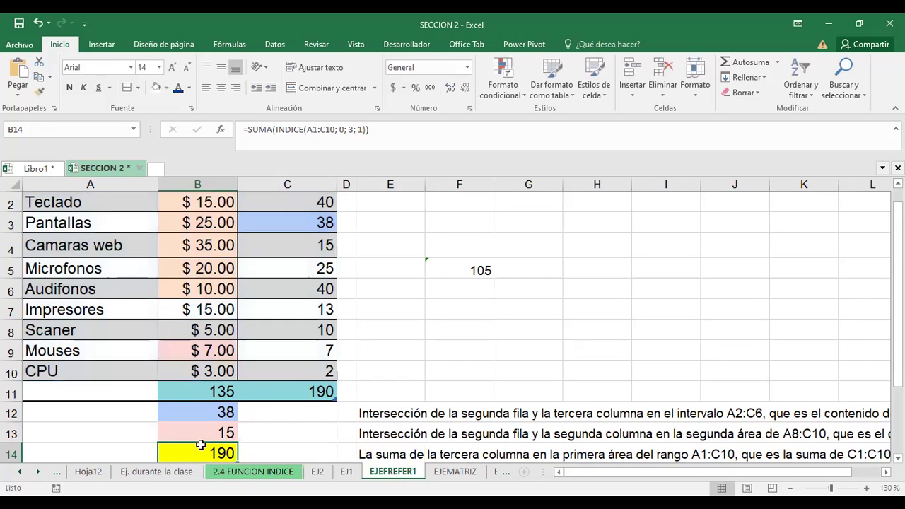
left_click(305, 395)
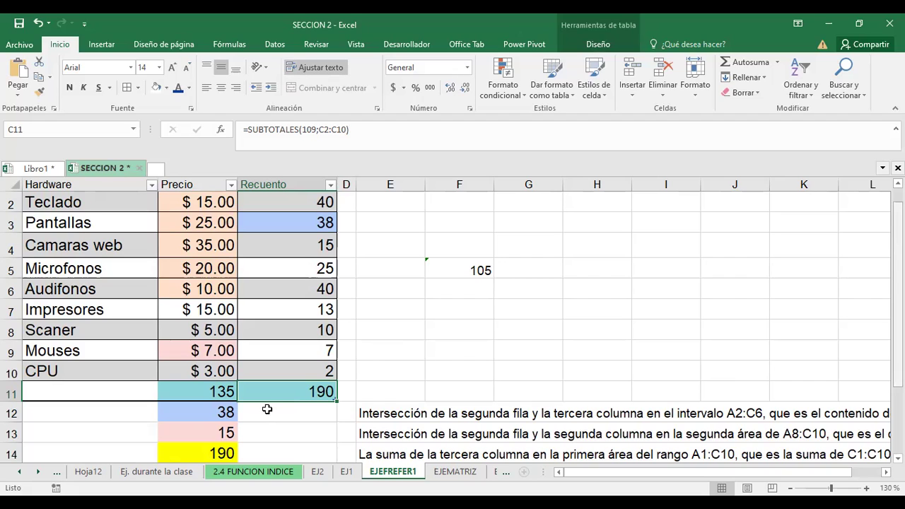
scroll(327, 407, "down", 1)
left_click(195, 406)
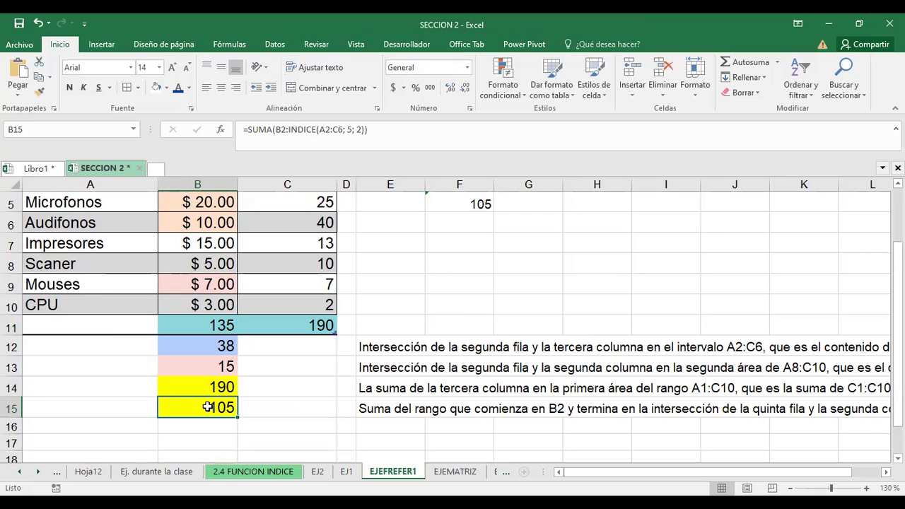
scroll(396, 332, "up", 1)
scroll(453, 308, "up", 1)
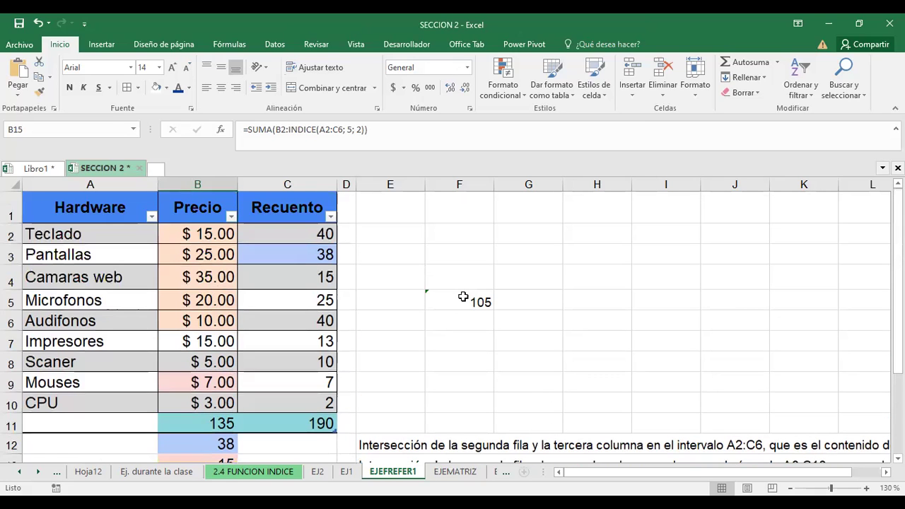
left_click(464, 297)
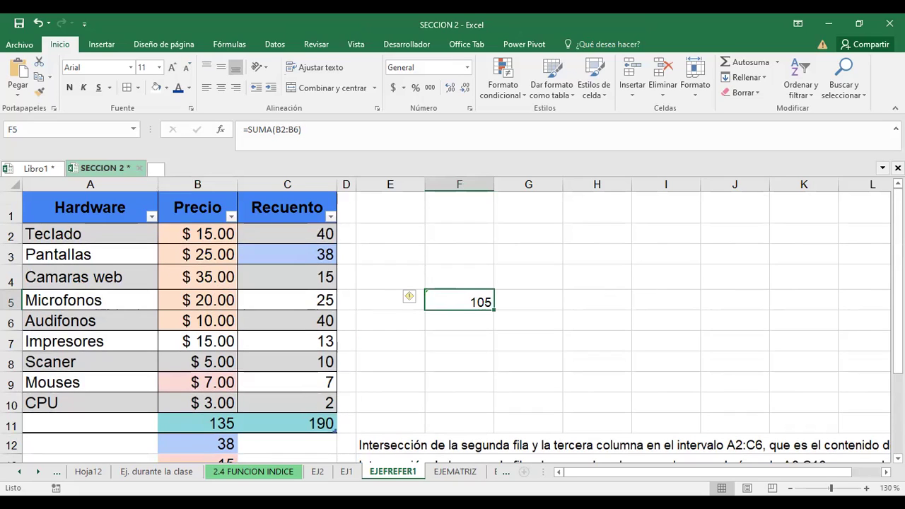
key("alt+Tab")
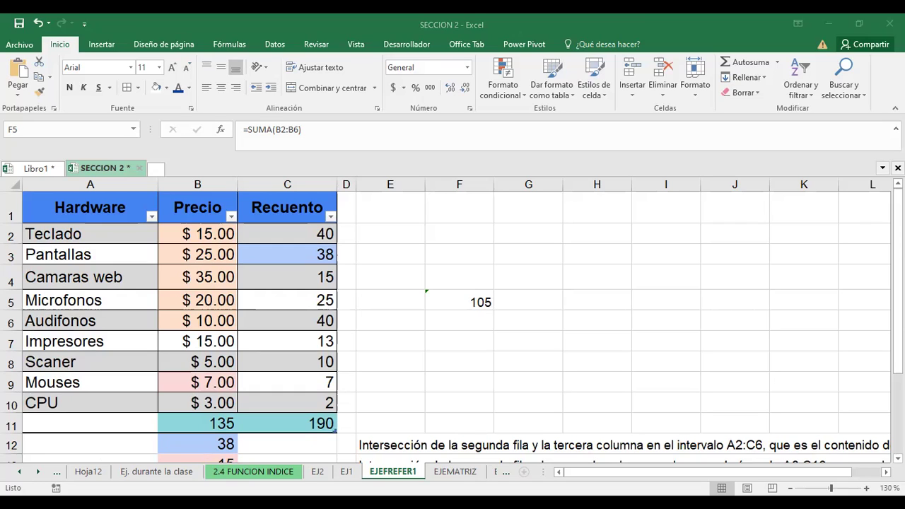
left_click(427, 293)
left_click(443, 373)
left_click(463, 300)
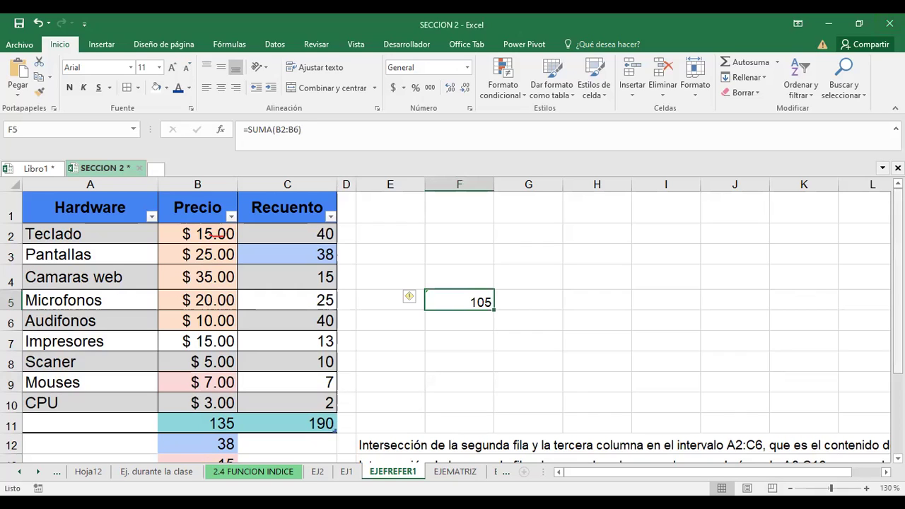
left_click_drag(898, 283, 898, 312)
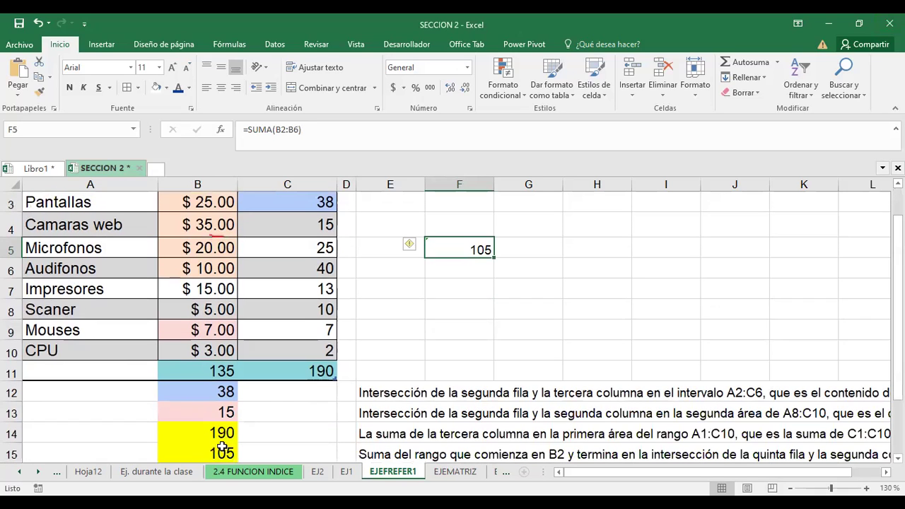
Step: Open B15's =SUMA(B2:INDICE(A2:C6; 5; 2)) formula for review, cancelling a stray F5 edit
left_click(202, 456)
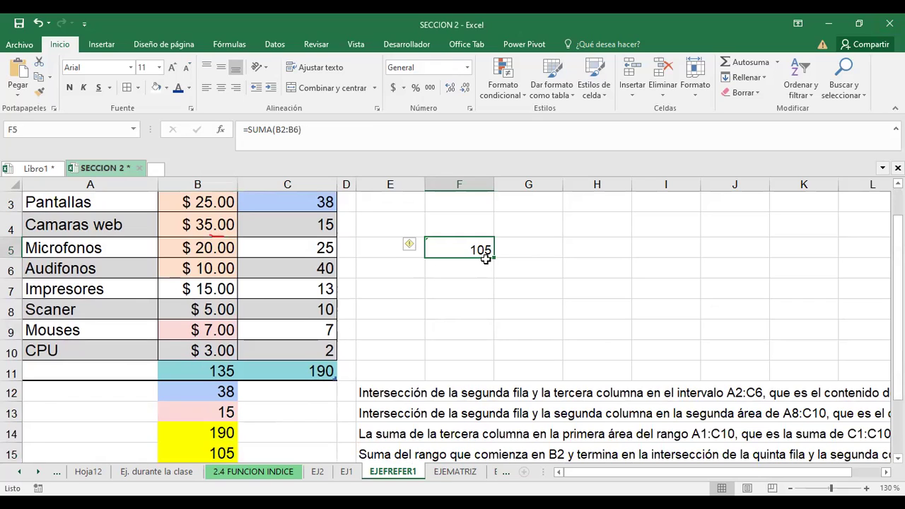
key("F2")
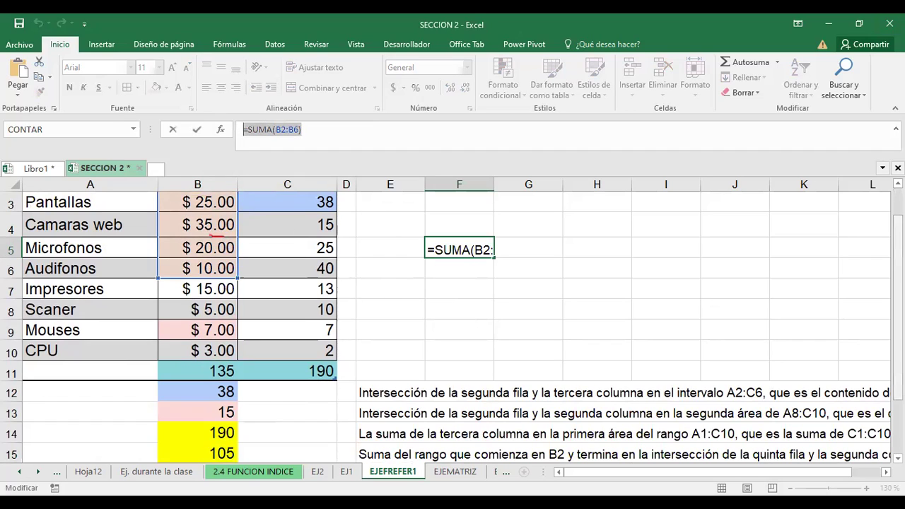
scroll(221, 408, "down", 1)
left_click(220, 409)
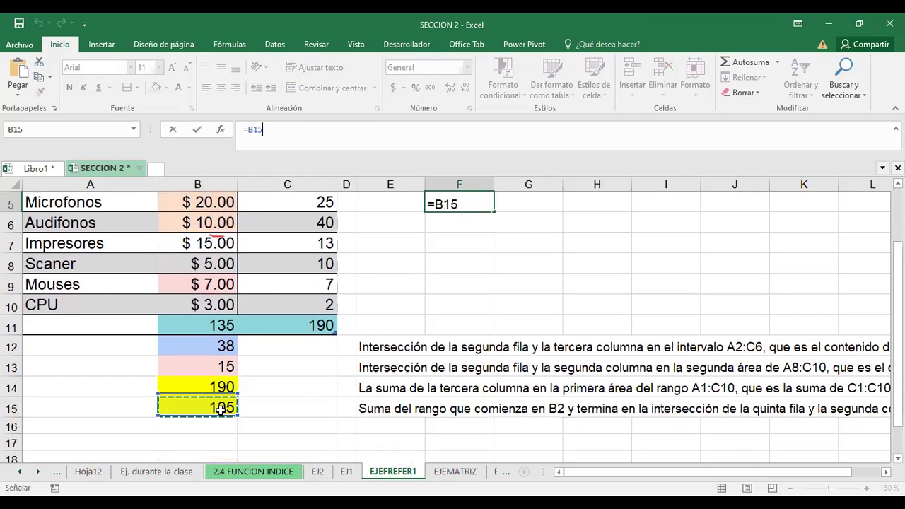
key("Escape")
left_click(220, 409)
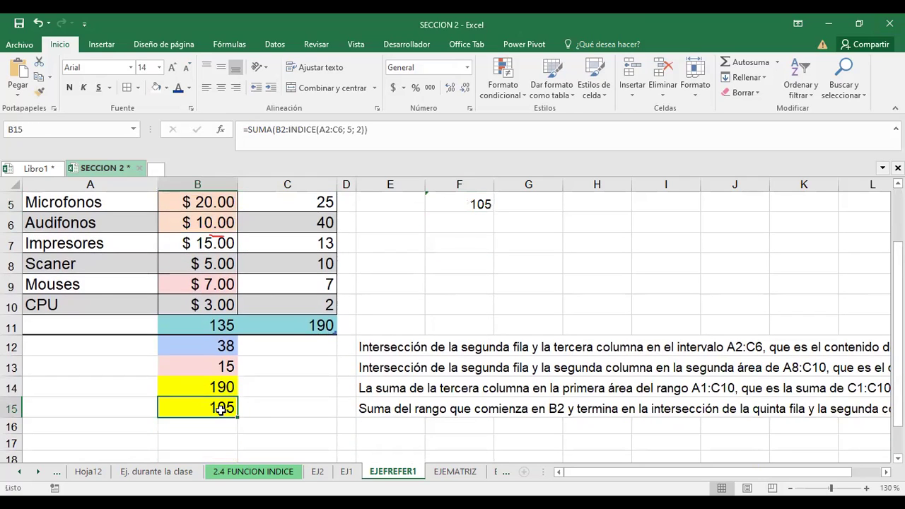
key("F2")
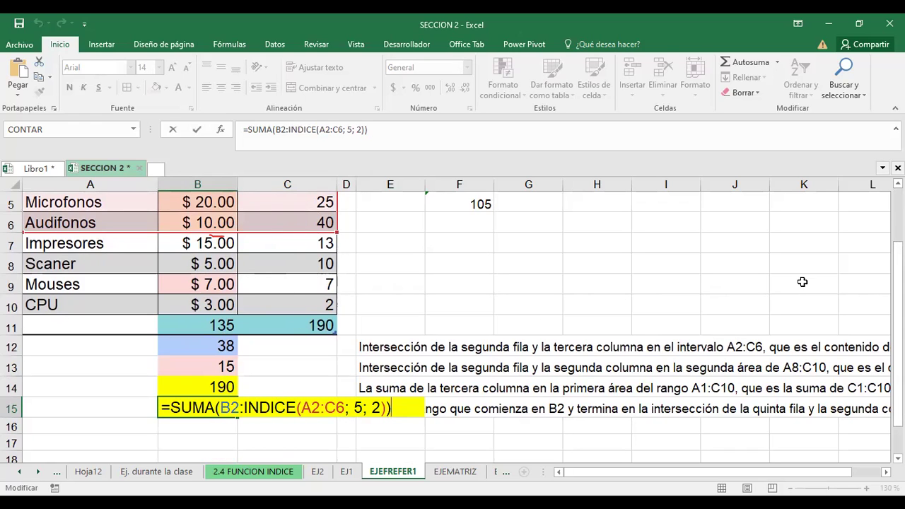
key("ctrl+Return")
scroll(376, 250, "up", 2)
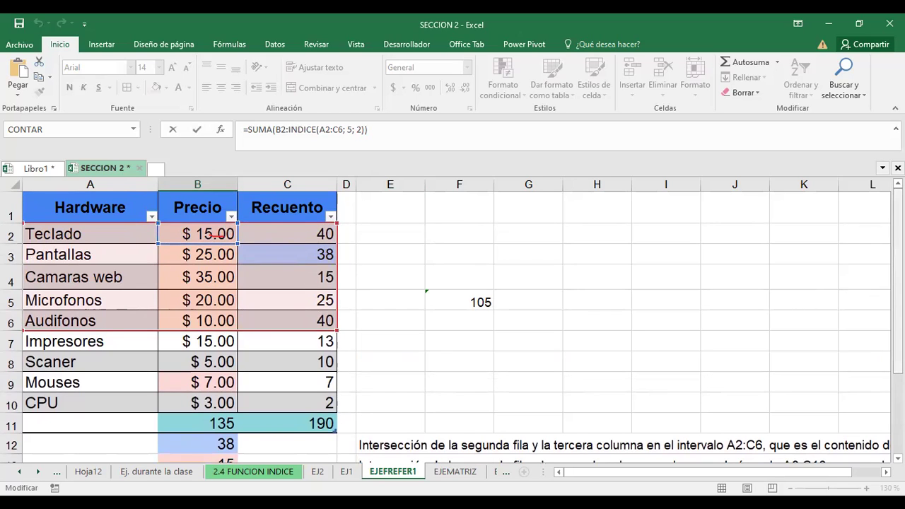
scroll(276, 400, "down", 2)
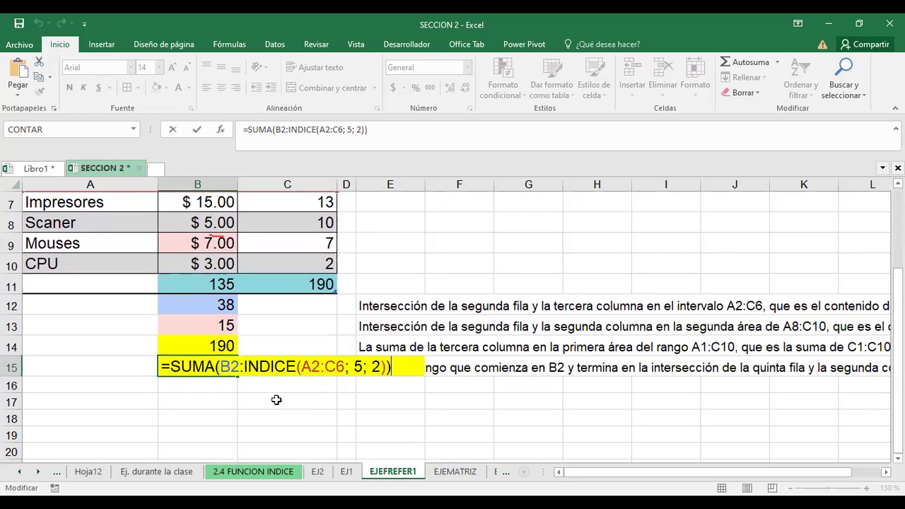
left_click(355, 366)
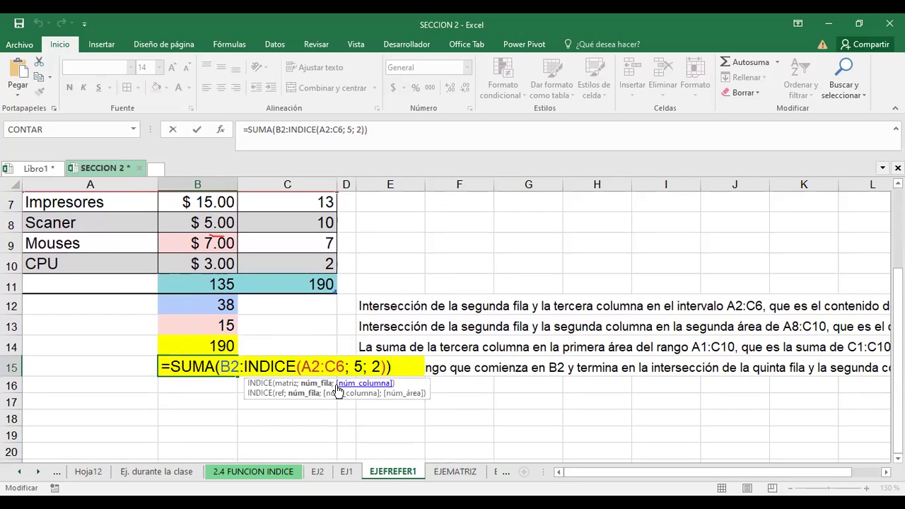
left_click(316, 383)
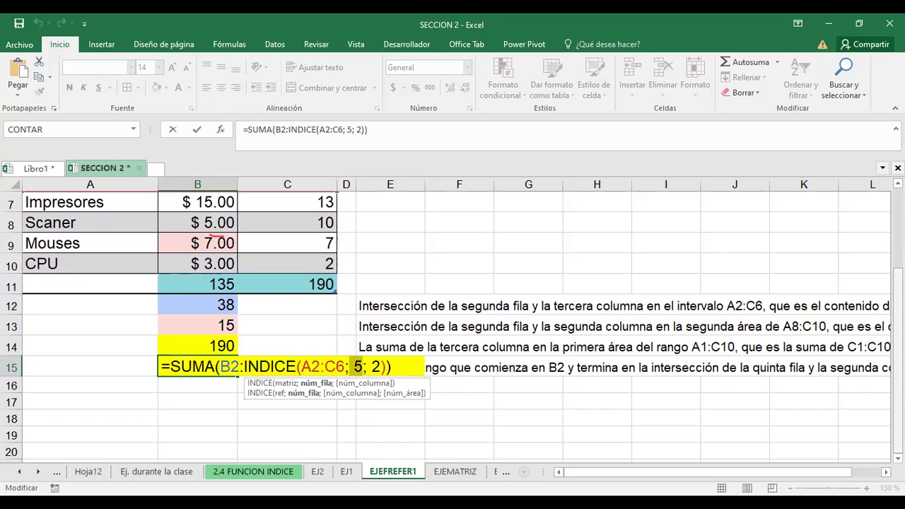
left_click(376, 366)
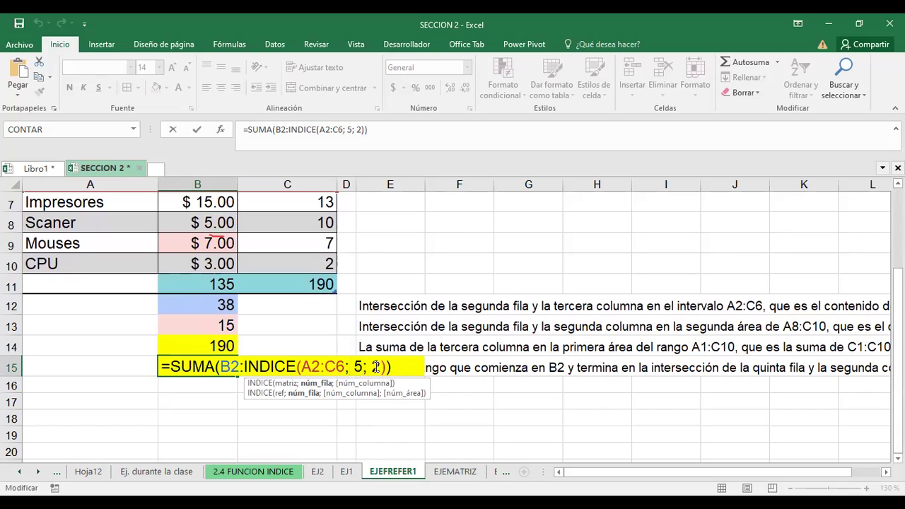
left_click(366, 385)
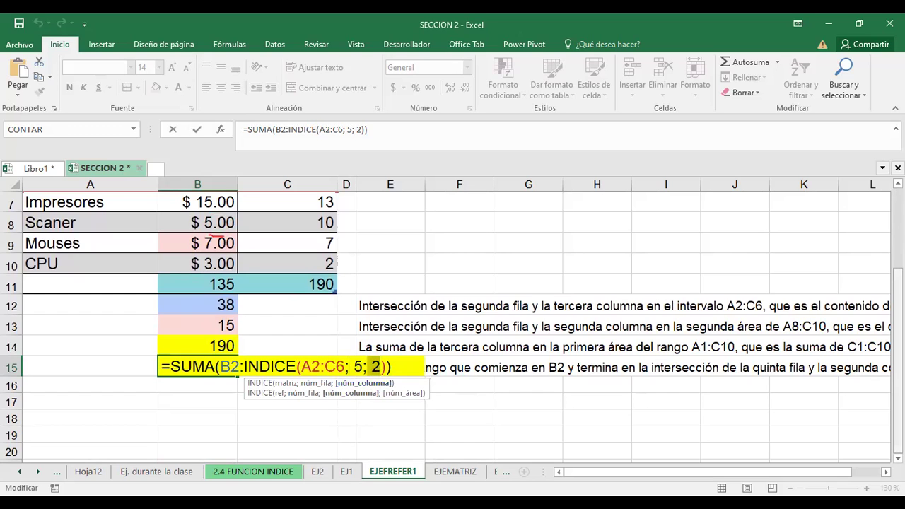
scroll(452, 325, "up", 2)
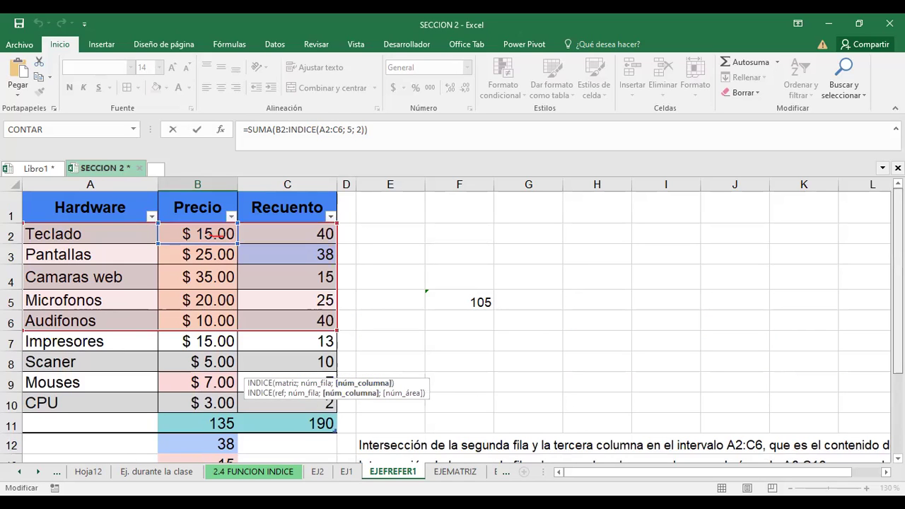
left_click(458, 296)
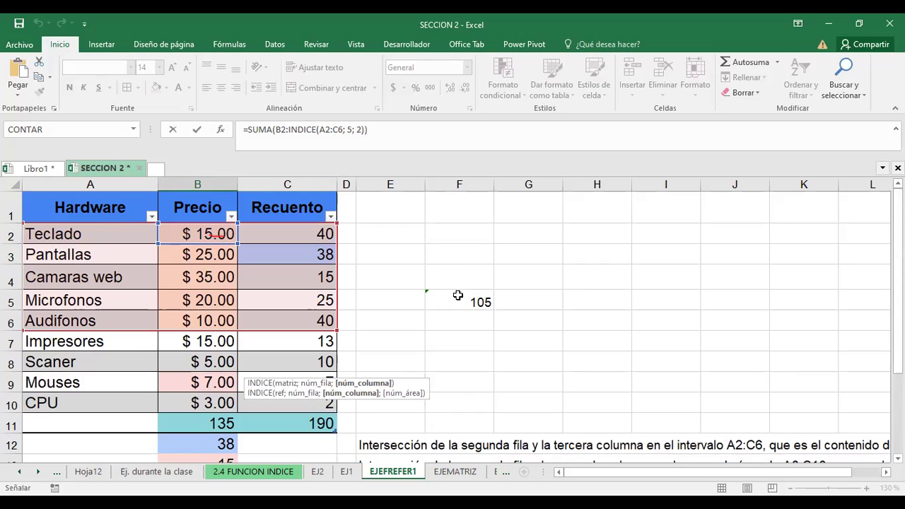
left_click(458, 296)
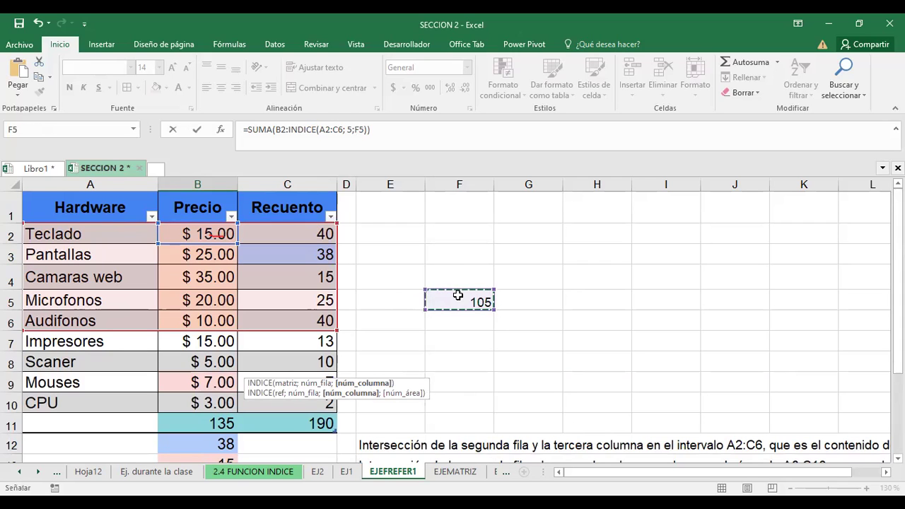
key("Escape")
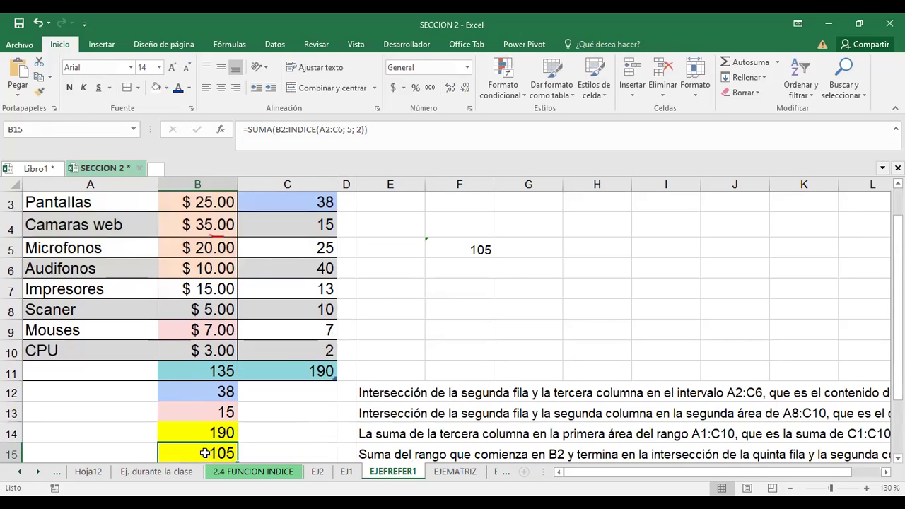
key("F2")
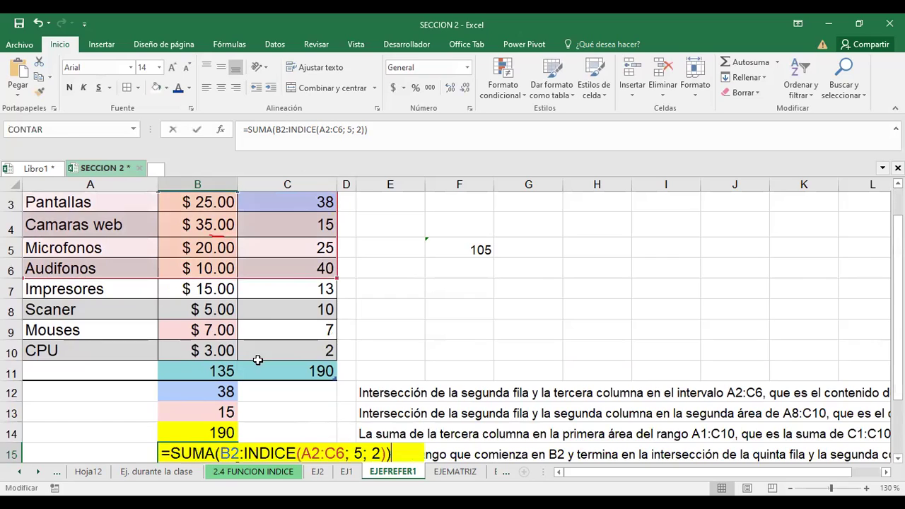
double_click(226, 455)
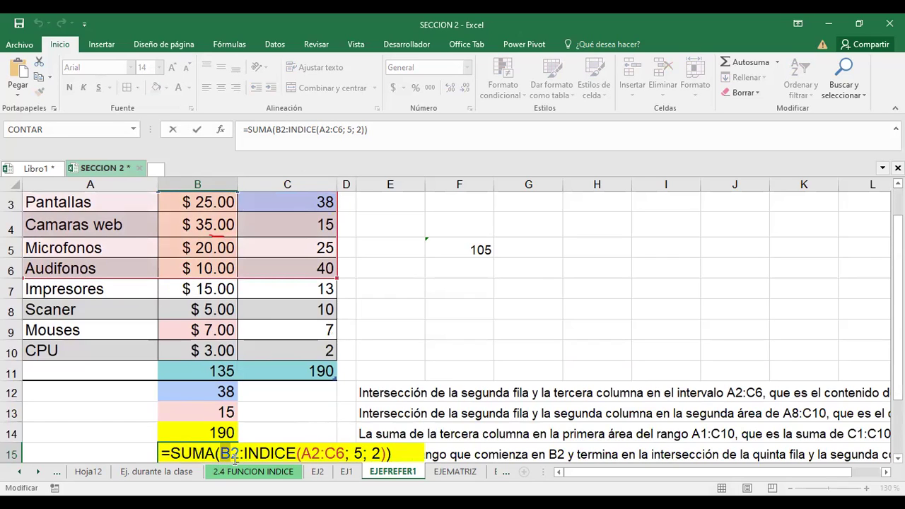
double_click(231, 456)
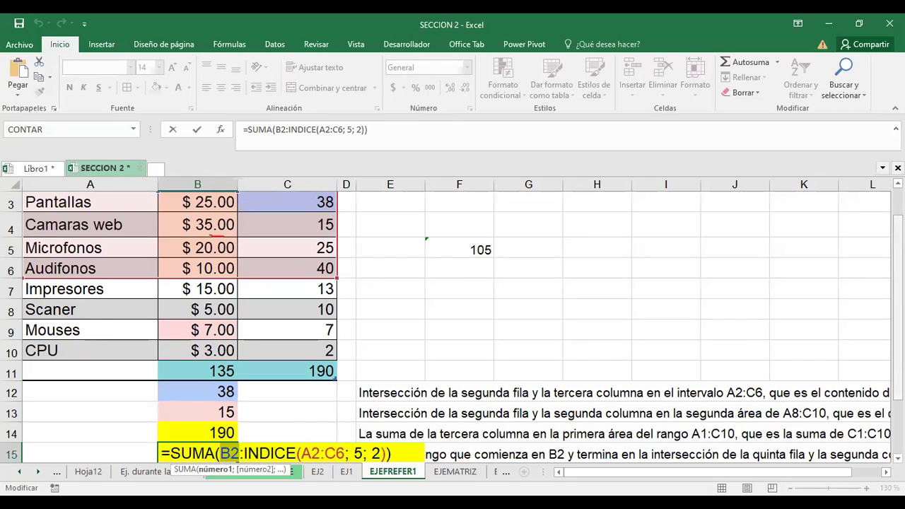
scroll(897, 283, "up", 1)
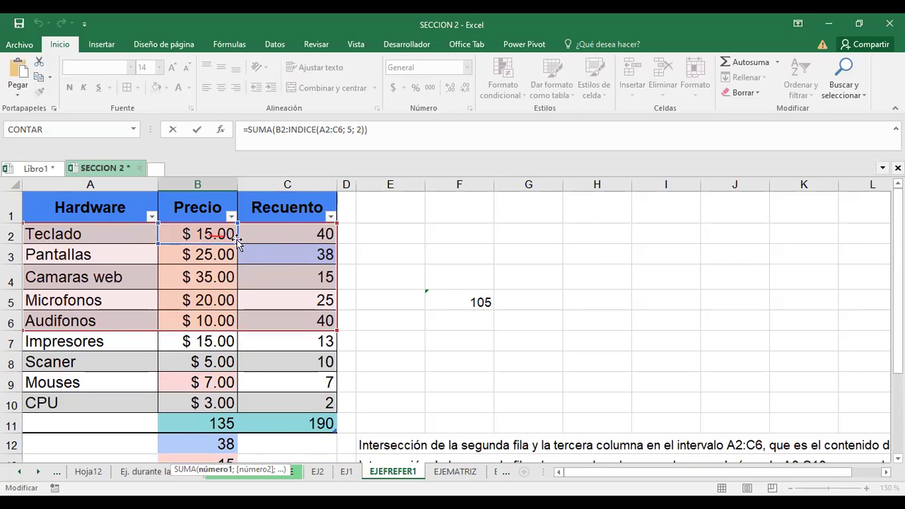
left_click(465, 304)
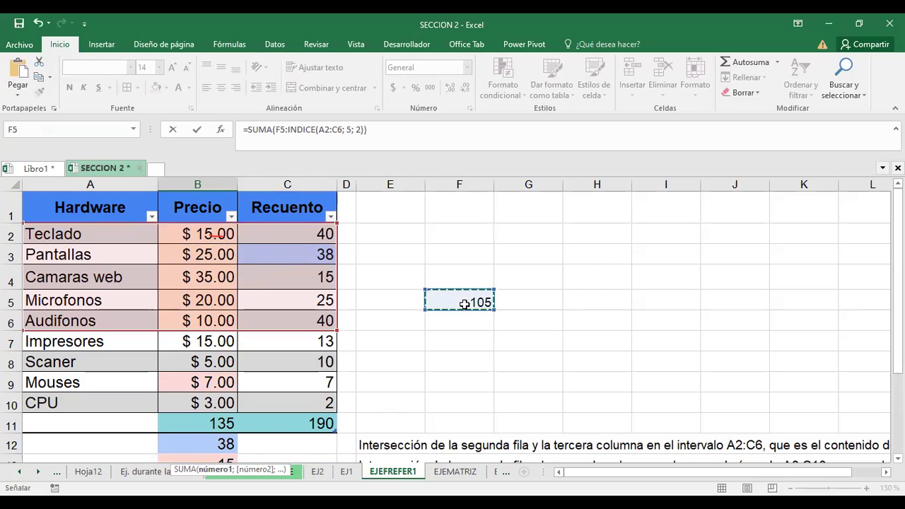
key("Escape")
Step: Re-enter F5's =SUMA(B2:B6) total, discarding a stray F8 reference, so it shows $ 105.00
left_click(467, 252)
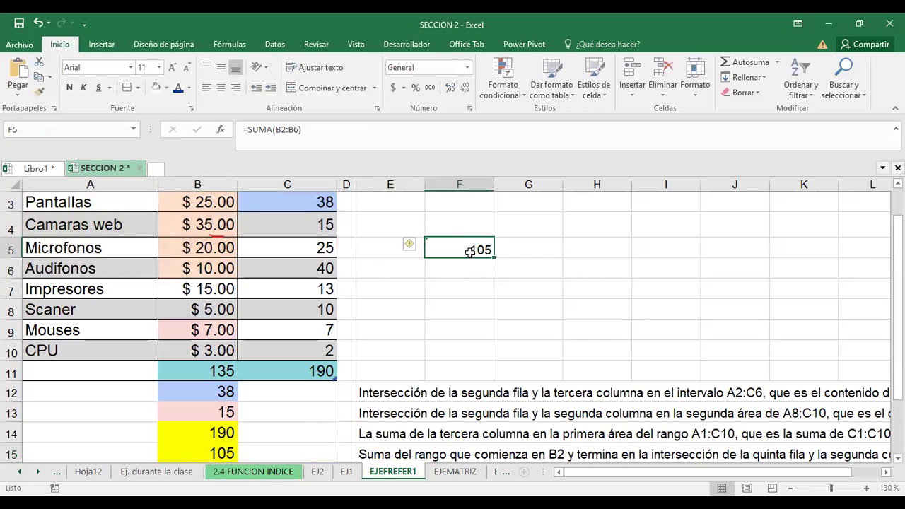
key("F2")
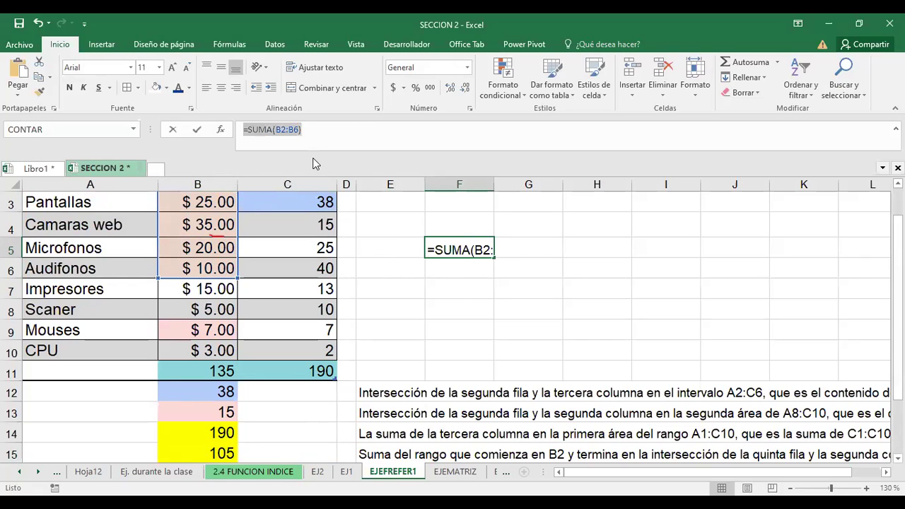
left_click(455, 315)
key("Escape")
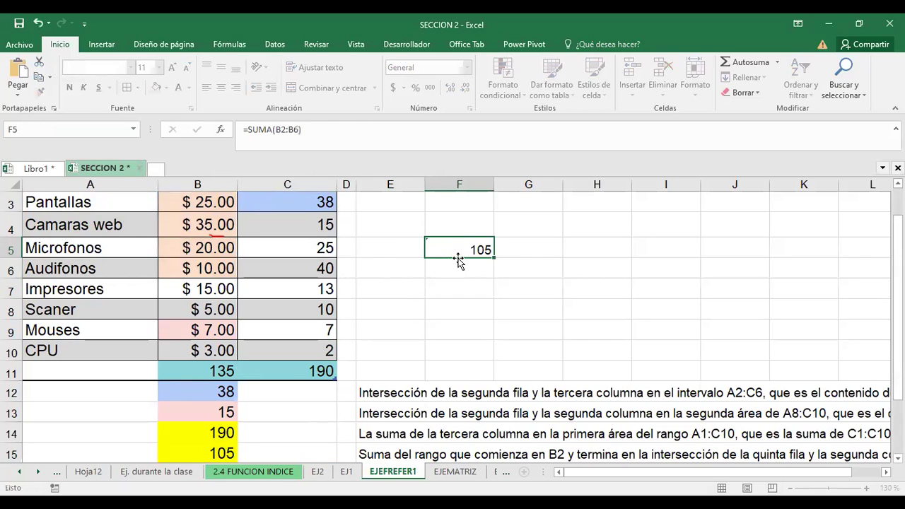
key("F2")
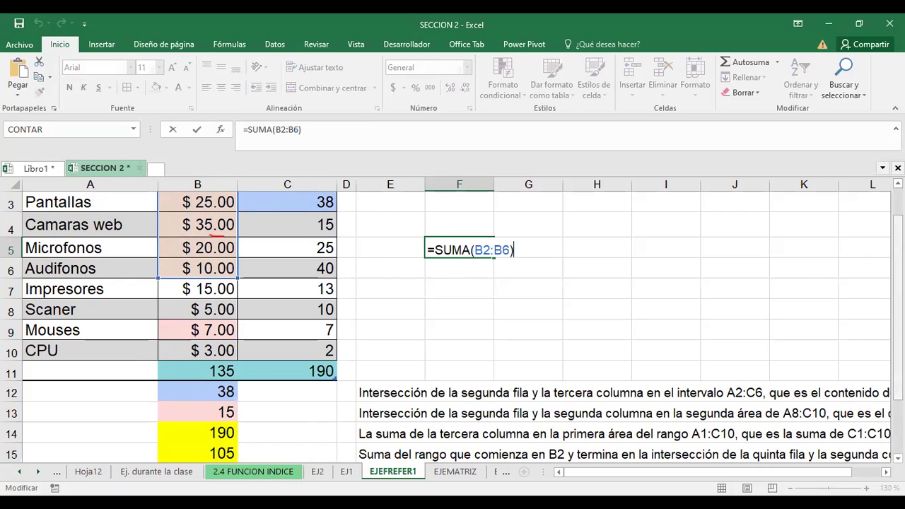
scroll(227, 413, "down", 1)
left_click(224, 408)
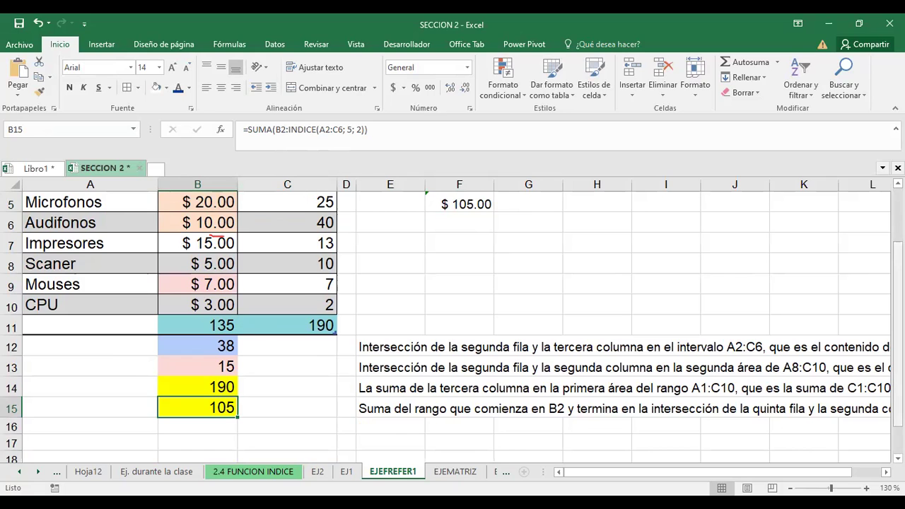
left_click_drag(898, 286, 898, 273)
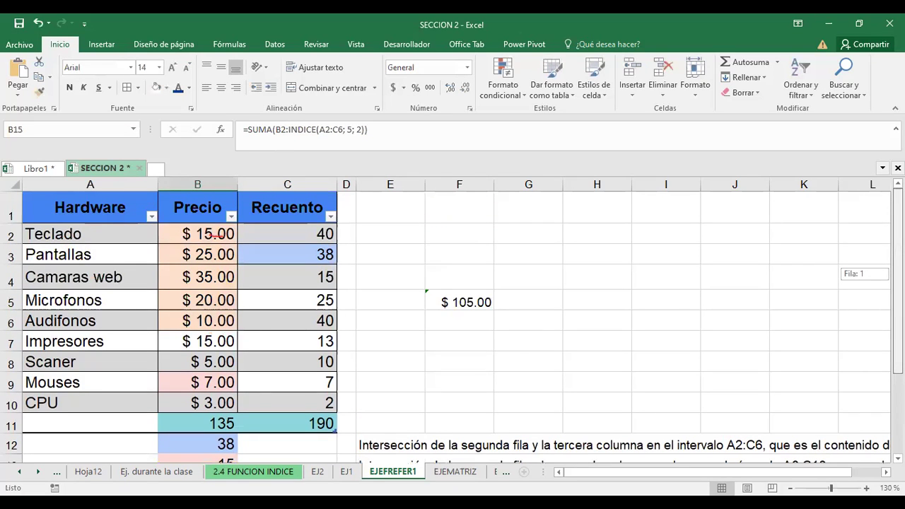
Step: Change B15's INDICE row argument from 5 to 2 so the sum shows 40
left_click(368, 129)
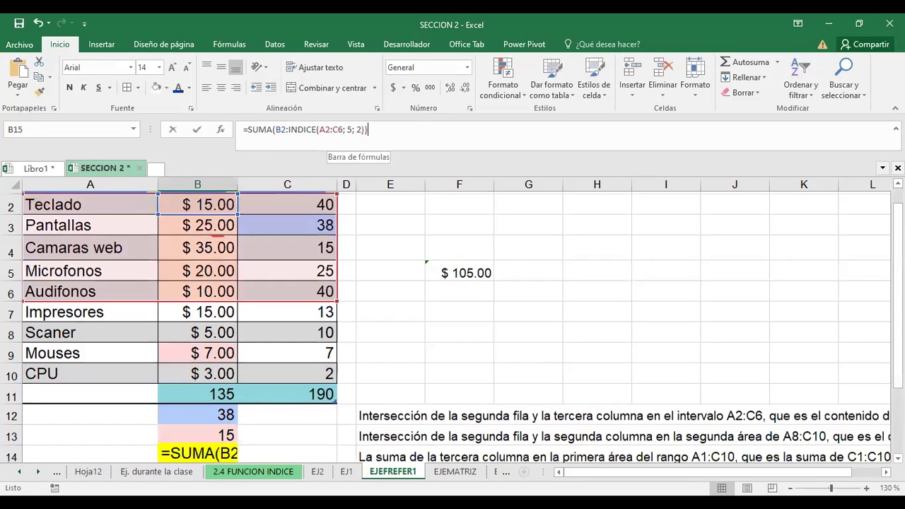
left_click(348, 129)
left_click(358, 170)
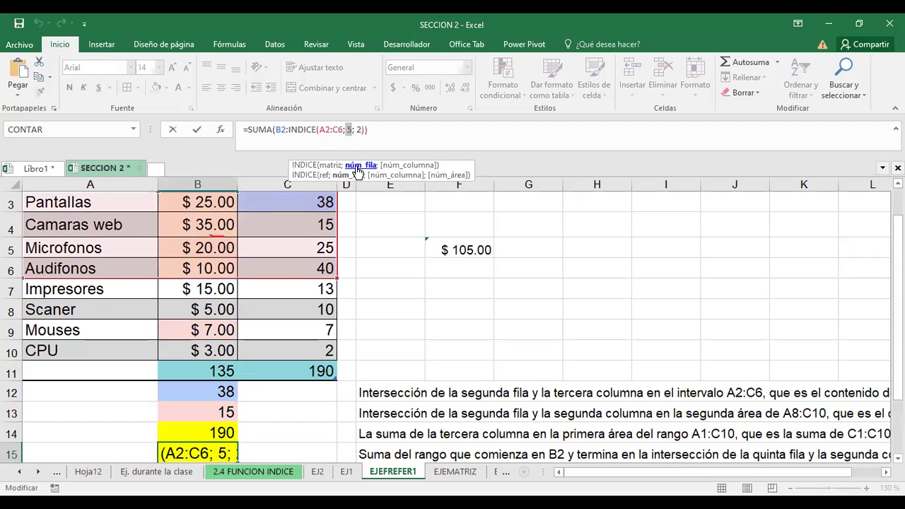
type("2")
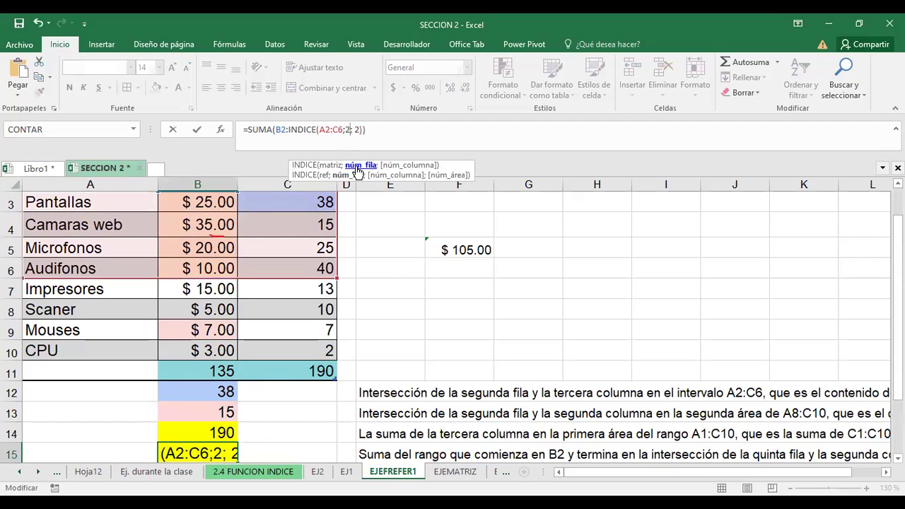
key("Return")
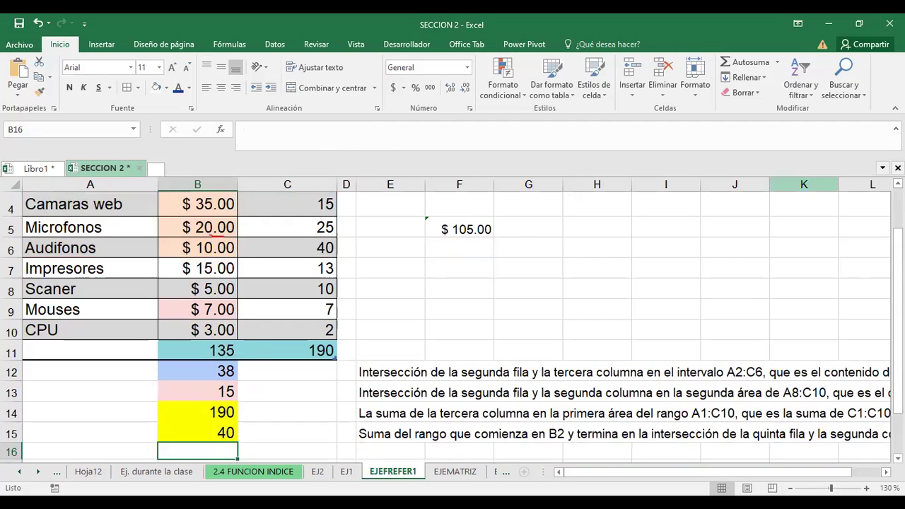
scroll(208, 394, "down", 1)
left_click(210, 387)
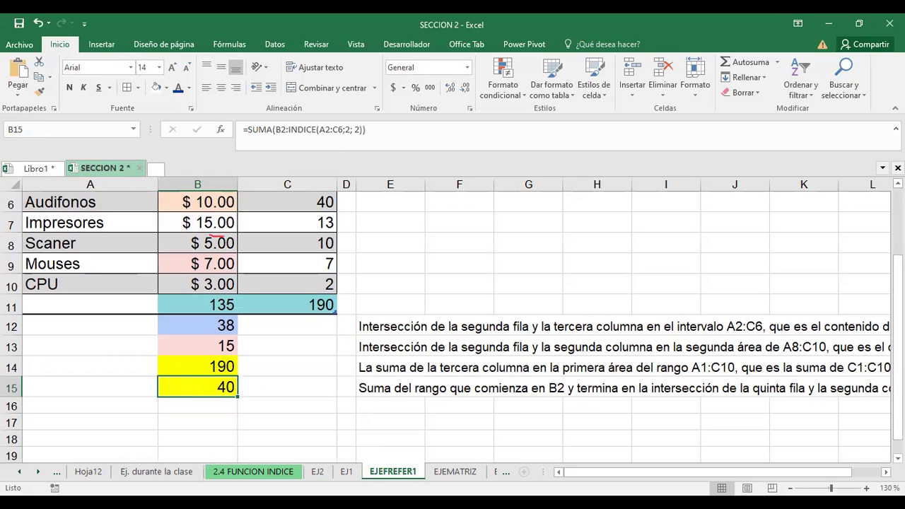
left_click_drag(897, 399, 898, 388)
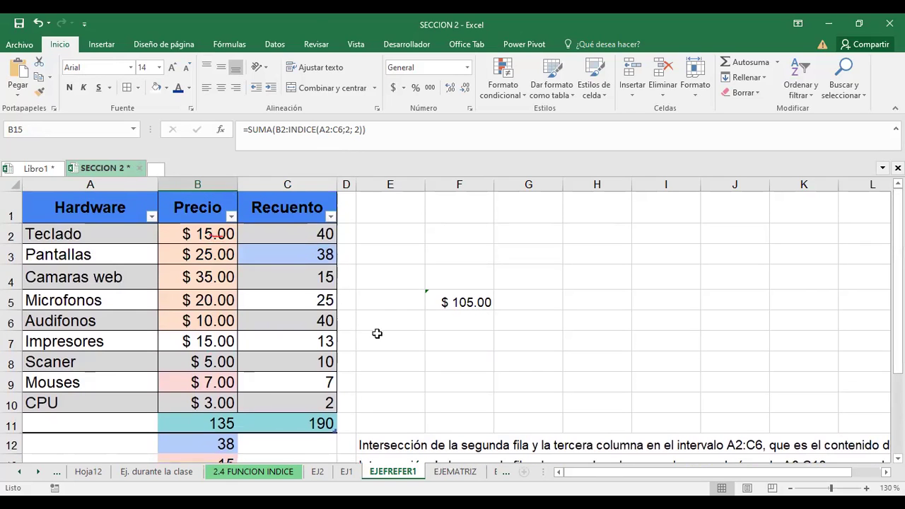
left_click(318, 320)
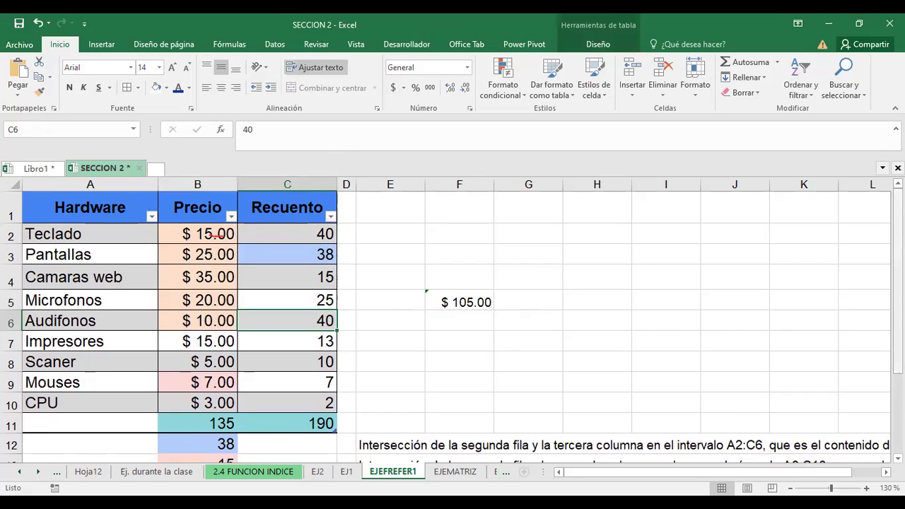
Step: Restore B15's INDICE row argument to 5 so the sum returns 105
scroll(453, 318, "down", 2)
left_click(212, 389)
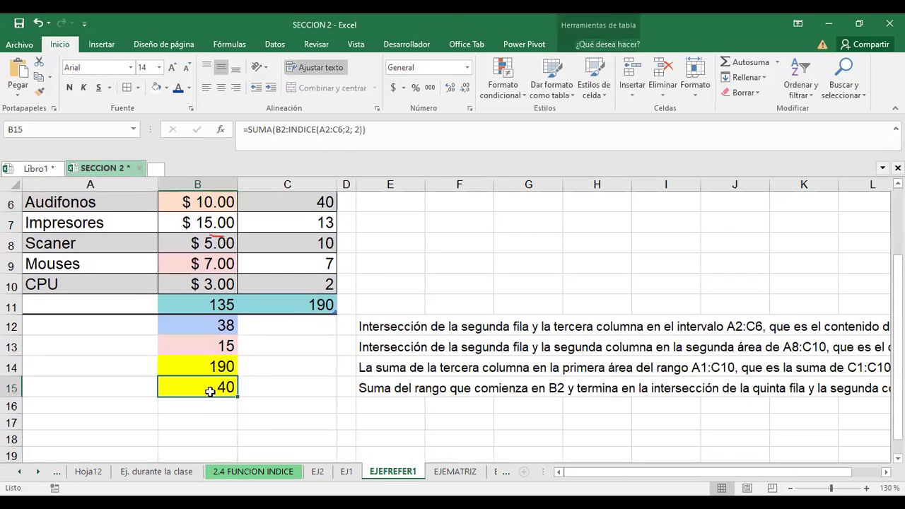
left_click(351, 165)
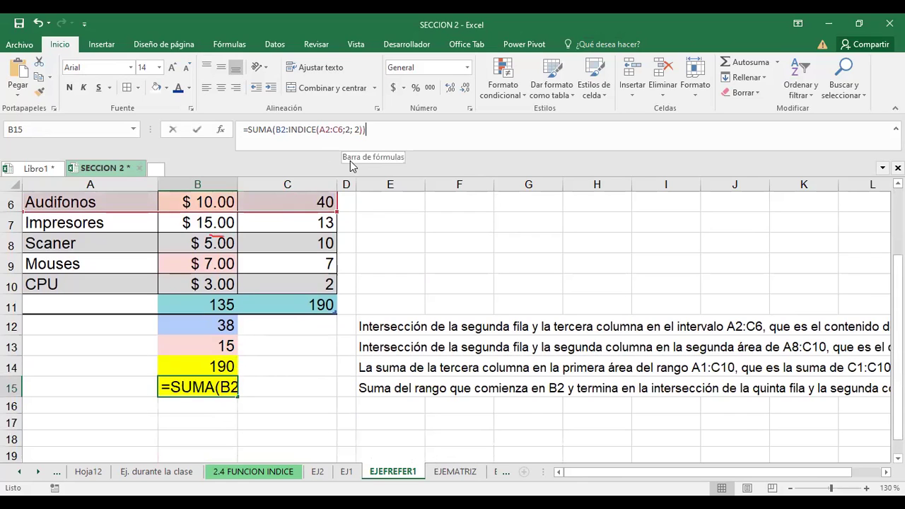
key("Left")
key("Left")
key("Left")
key("BackSpace")
type("5")
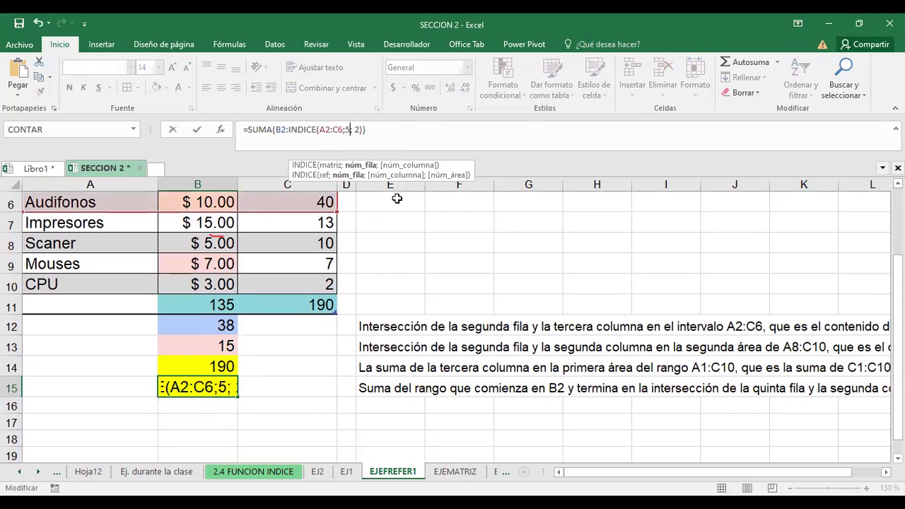
key("Return")
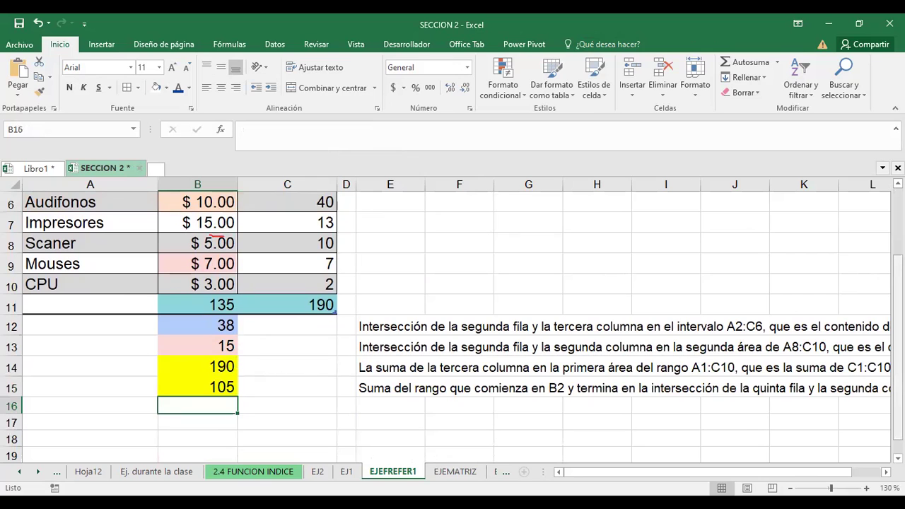
left_click_drag(898, 332, 898, 305)
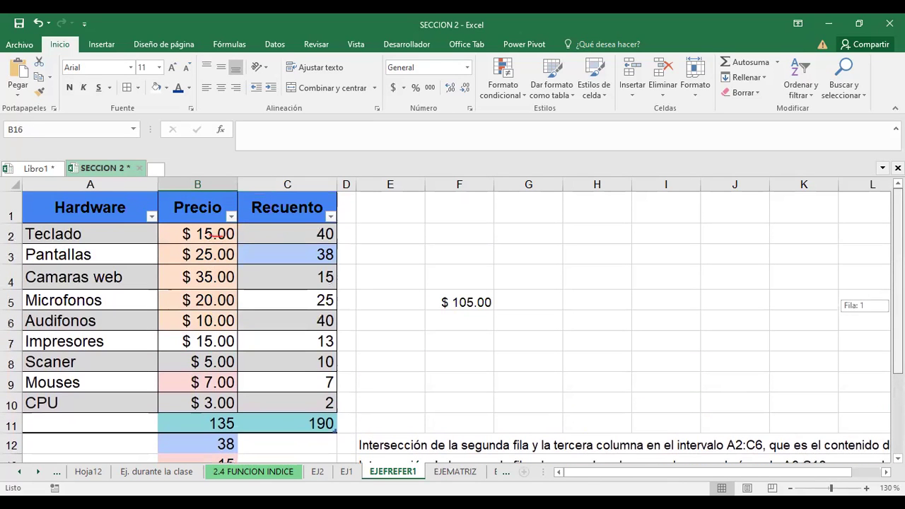
scroll(521, 348, "down", 4)
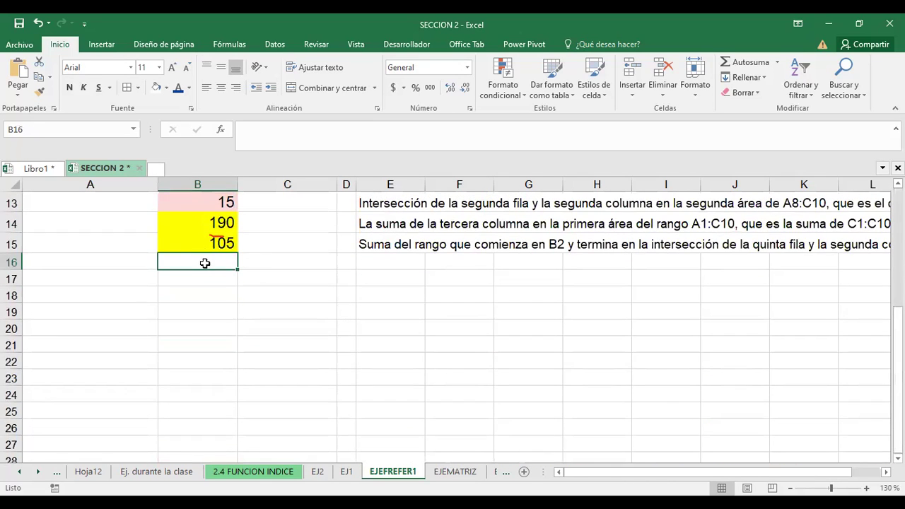
left_click(205, 244)
key("F2")
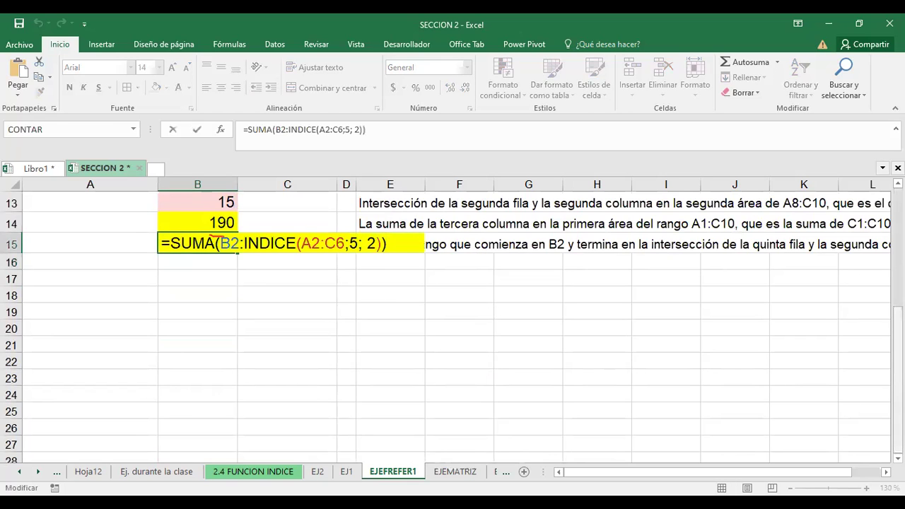
scroll(216, 239, "up", 4)
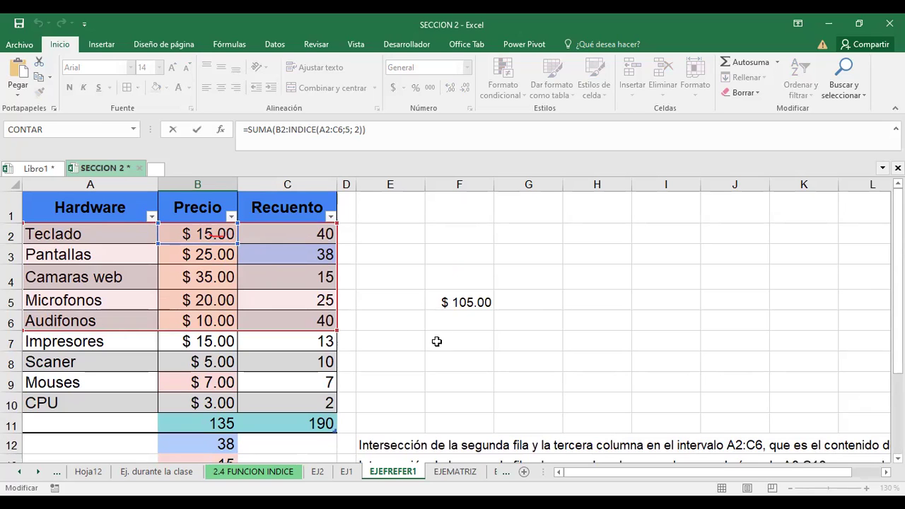
left_click(463, 320)
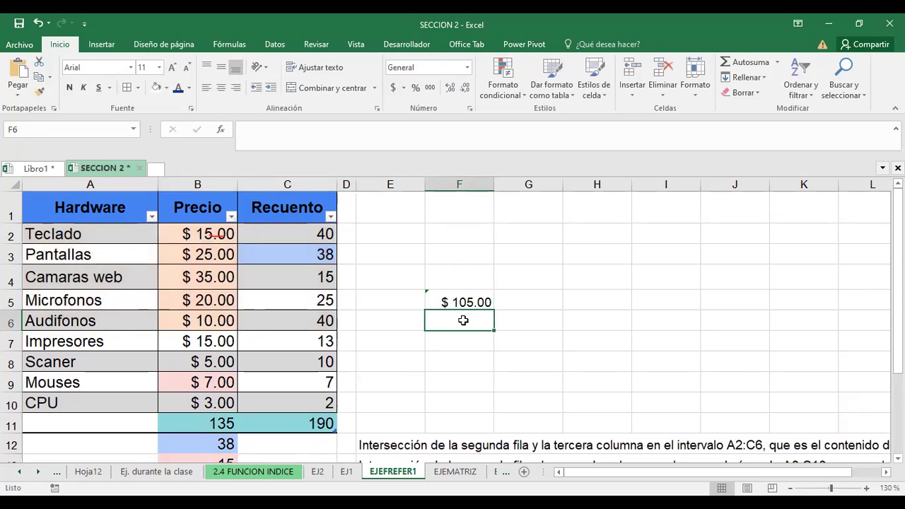
Step: Enter a trial AutoSum referencing C2 in F6, giving 158
left_click(752, 66)
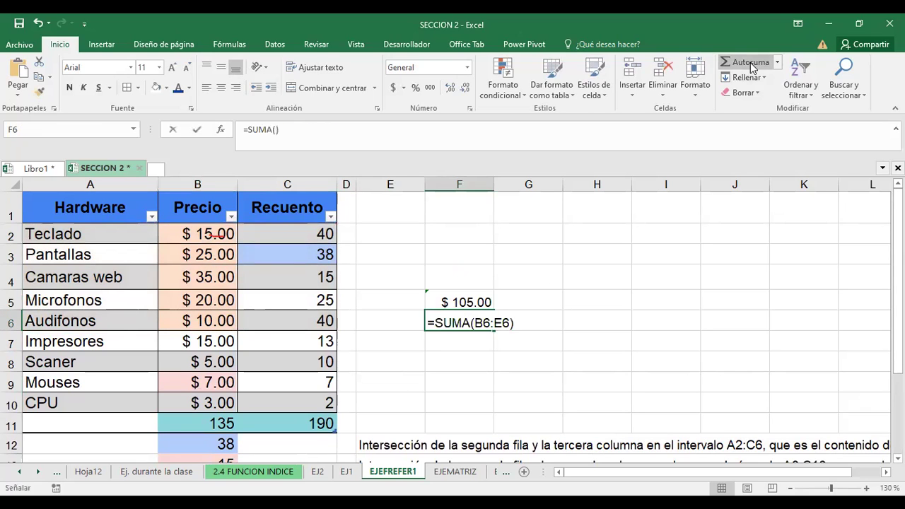
left_click(273, 234)
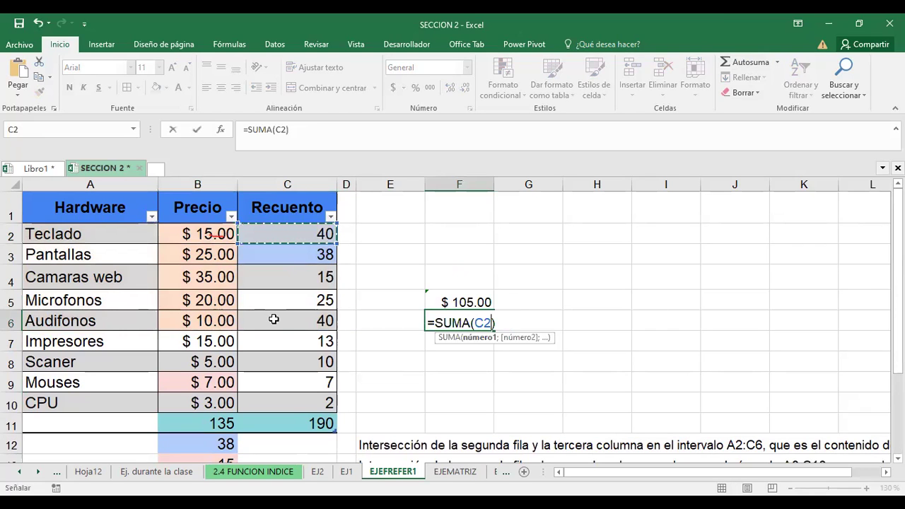
key("Return")
Step: Enter =SUMA(B2:B6) in E6 so it shows $ 105.00, then compare it with F6
left_click(390, 321)
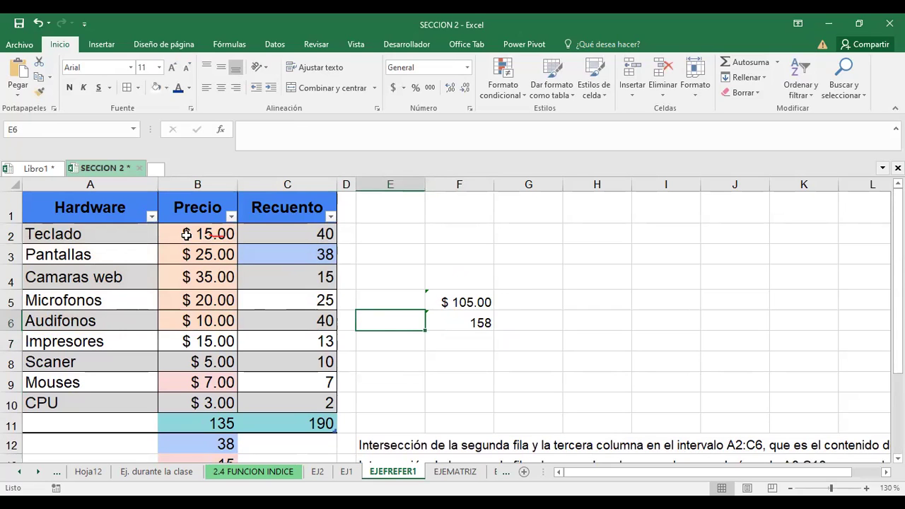
key("alt+equal")
left_click_drag(197, 233, 191, 296)
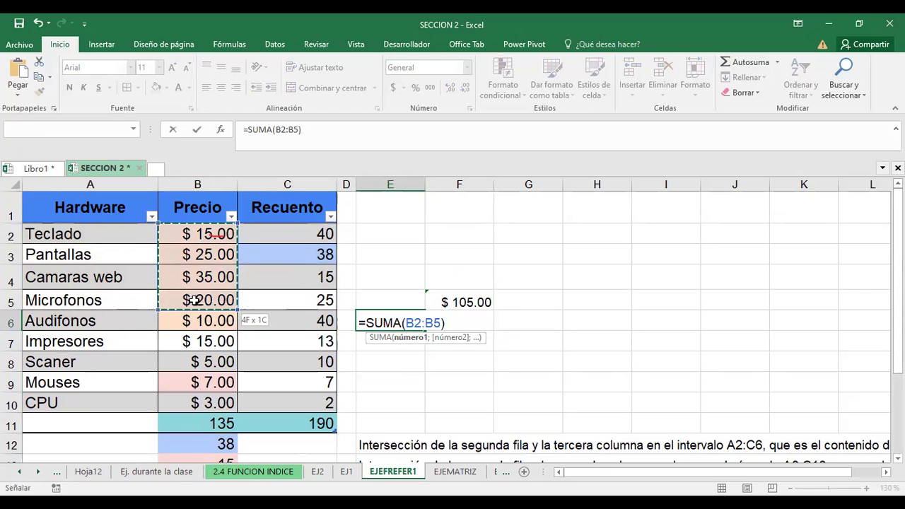
left_click_drag(191, 296, 195, 313)
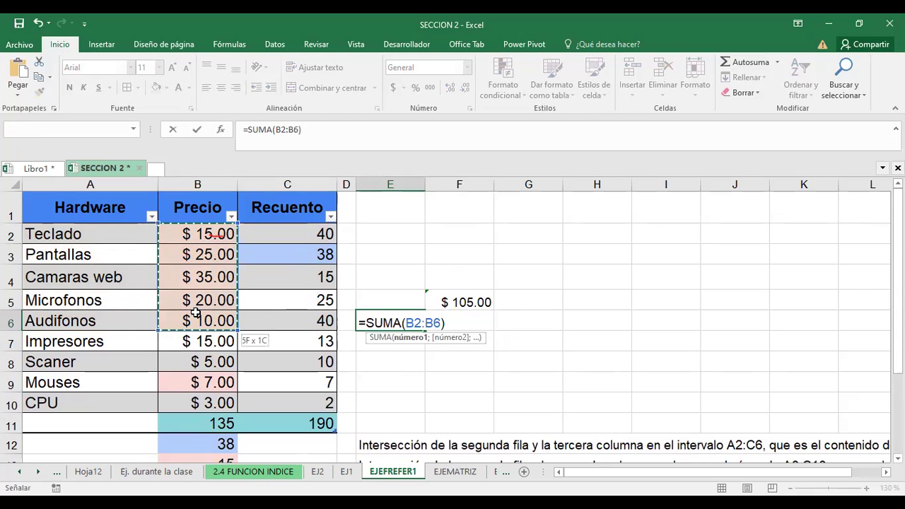
key("Return")
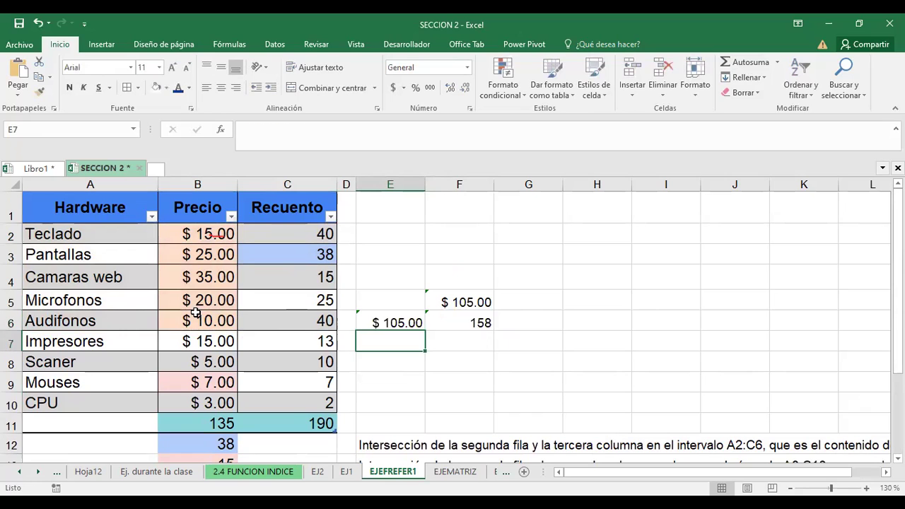
left_click_drag(468, 297, 403, 318)
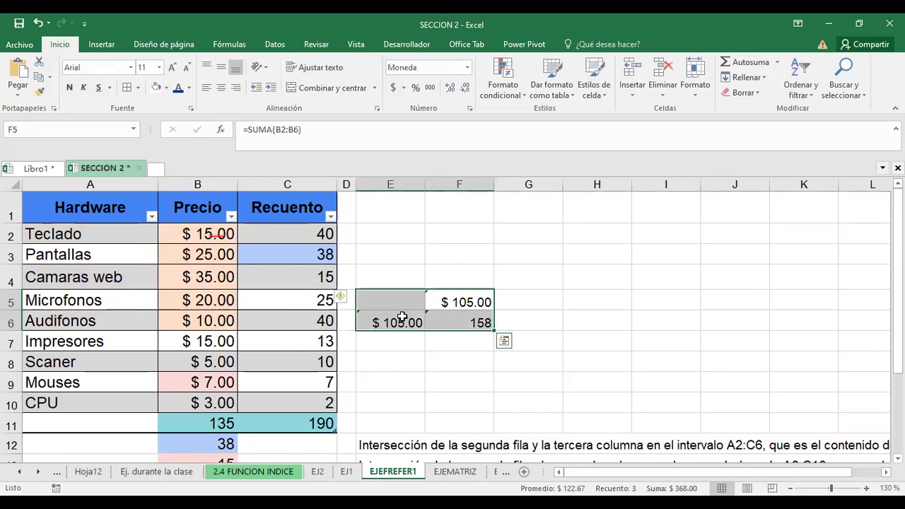
left_click(638, 332)
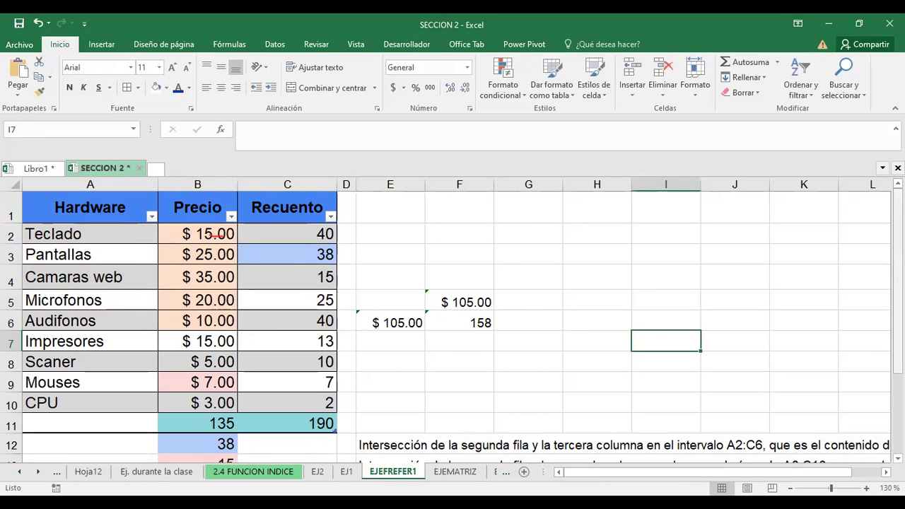
Step: Review B15's INDICE formula unchanged, then switch to the EJEMATRIZ sheet
scroll(186, 433, "down", 1)
left_click(186, 432)
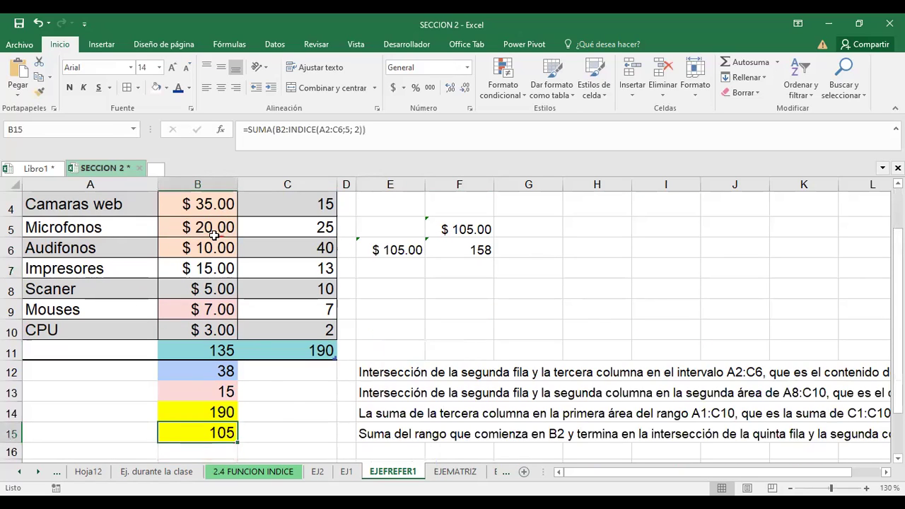
key("F2")
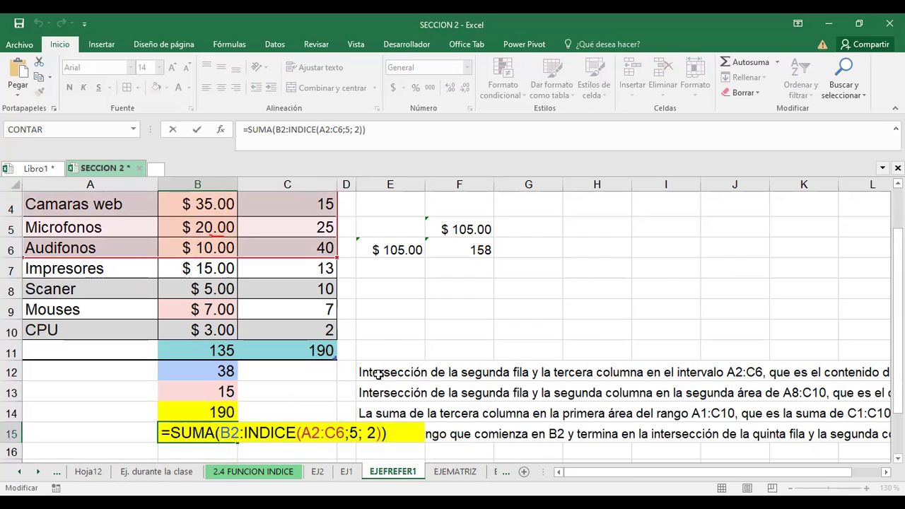
key("Return")
left_click(456, 471)
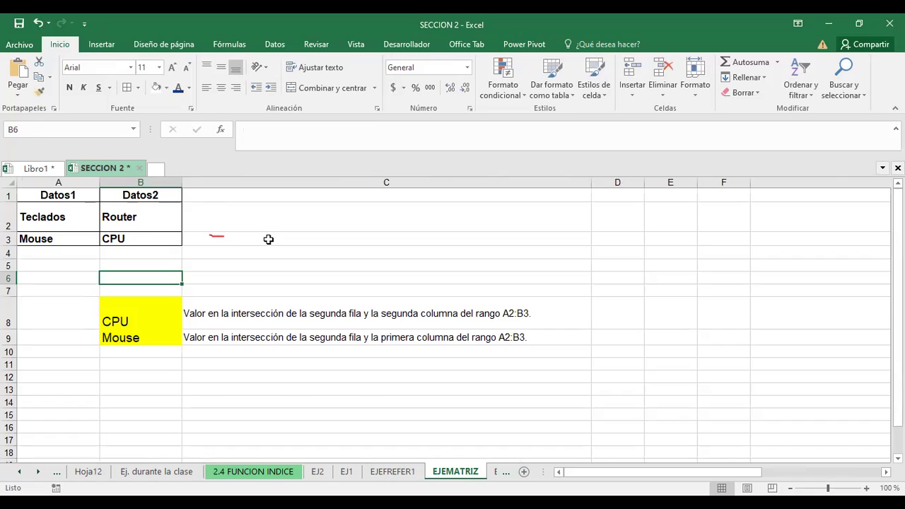
Step: Erase the red ink mark in C3 and check B8's INDICE formula
left_click(222, 236)
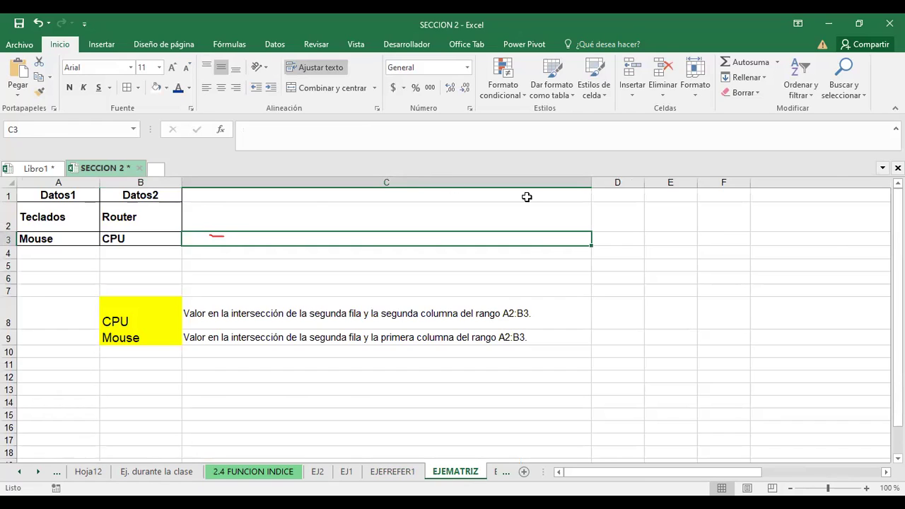
left_click(225, 233)
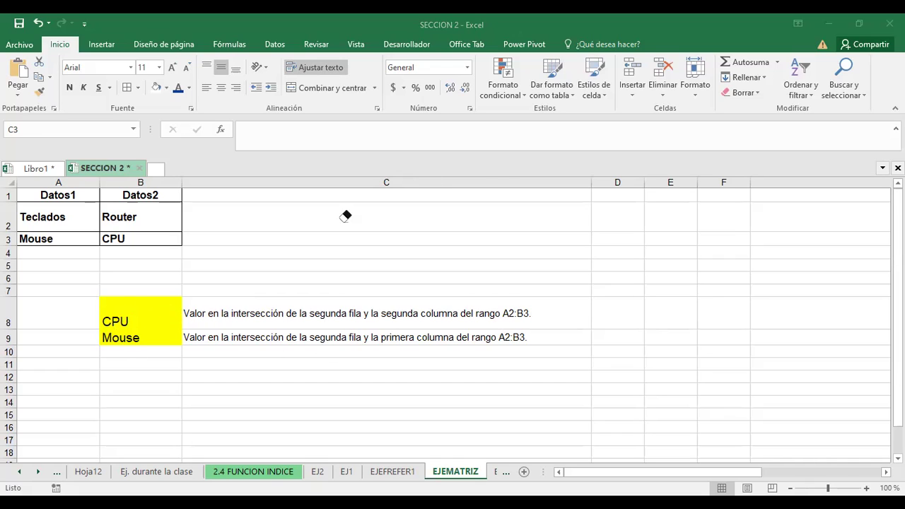
left_click(128, 317)
left_click(241, 247)
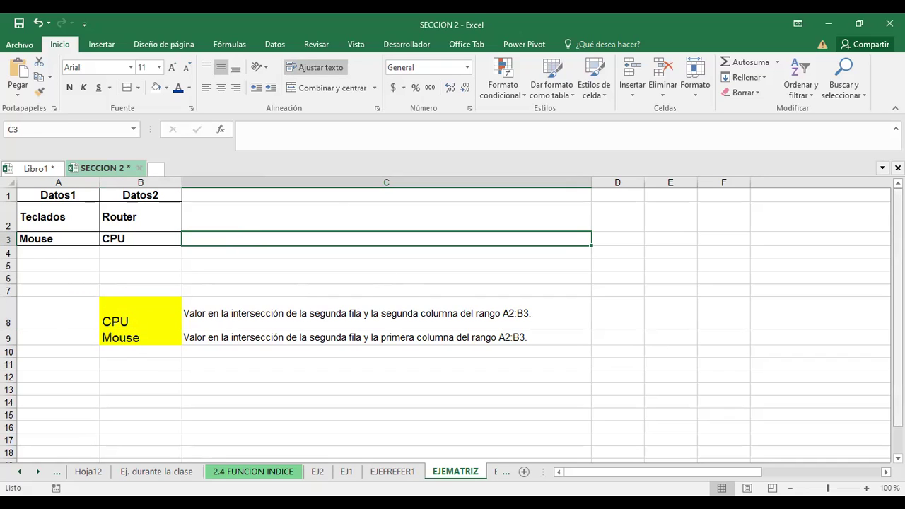
scroll(452, 325, "down", 1)
scroll(453, 326, "up", 1)
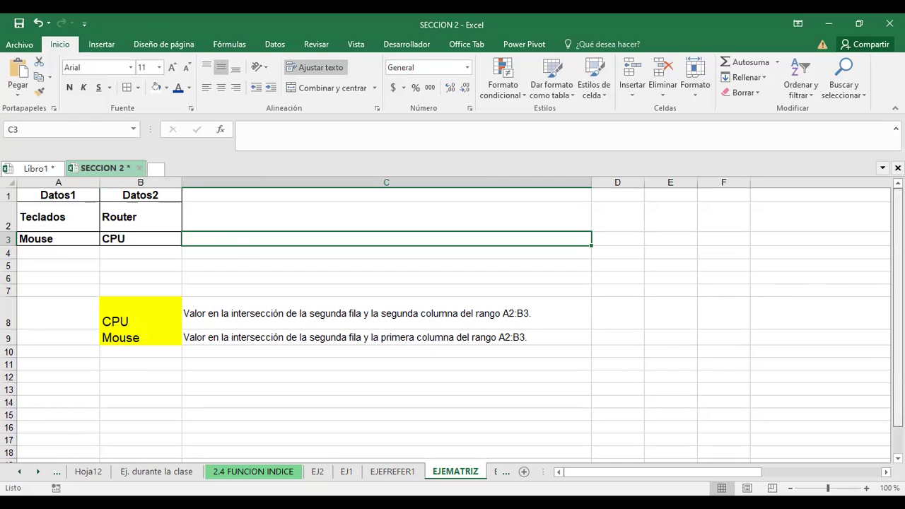
left_click(141, 314)
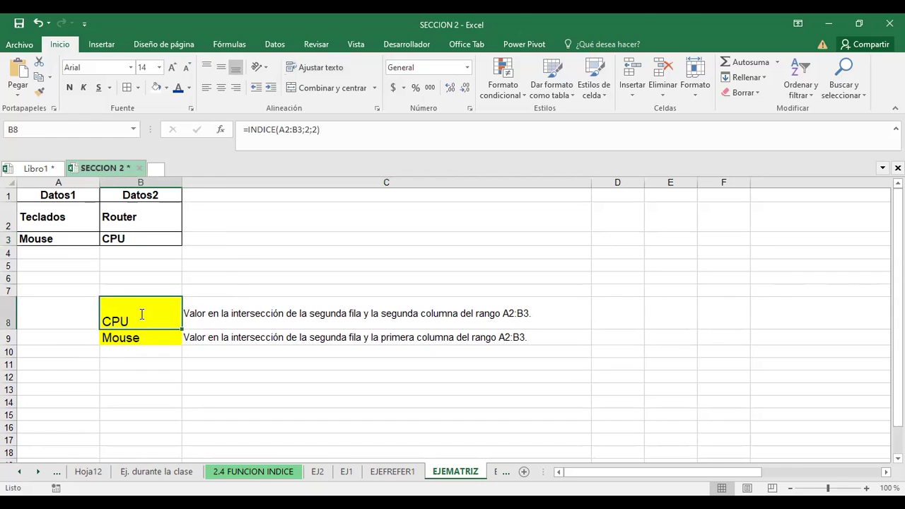
double_click(142, 314)
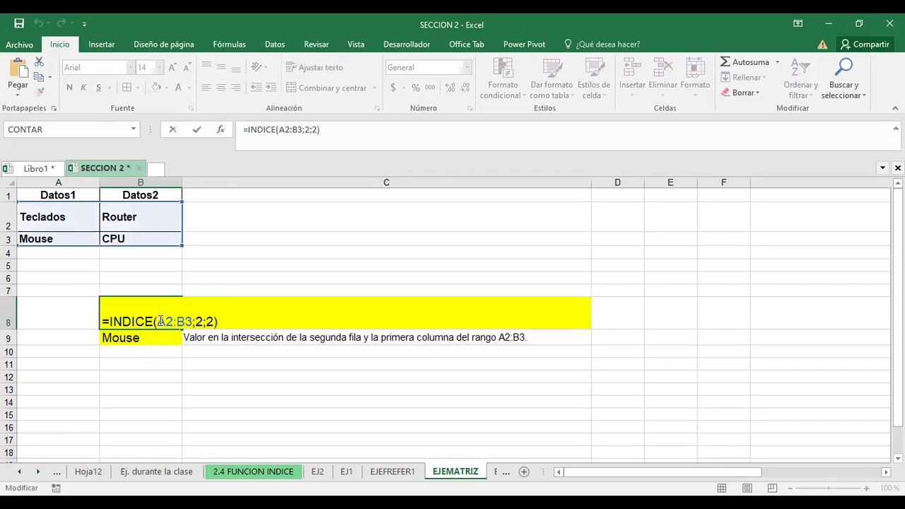
left_click_drag(157, 322, 193, 315)
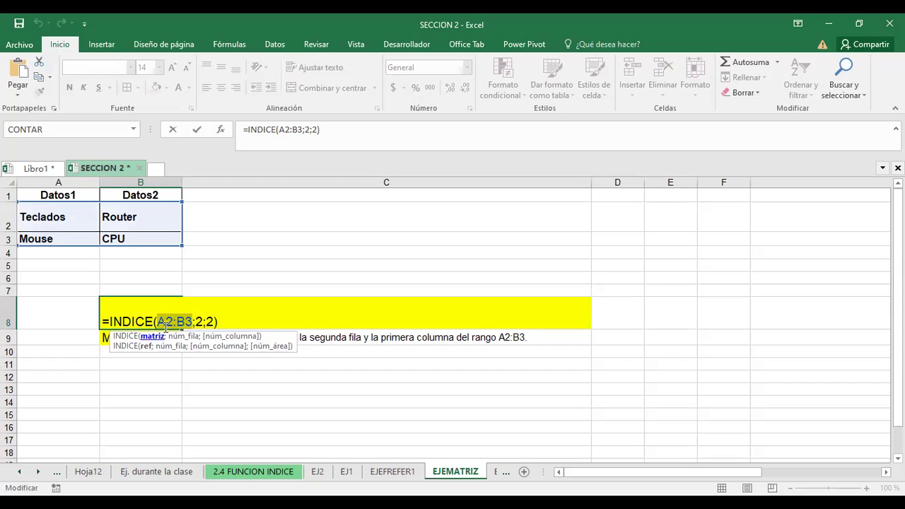
left_click(199, 322)
left_click_drag(198, 321, 202, 321)
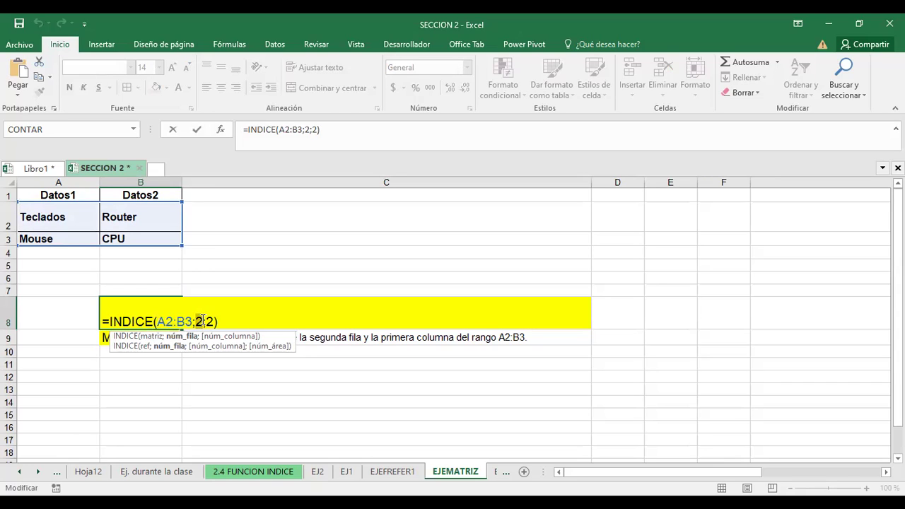
left_click_drag(205, 321, 213, 321)
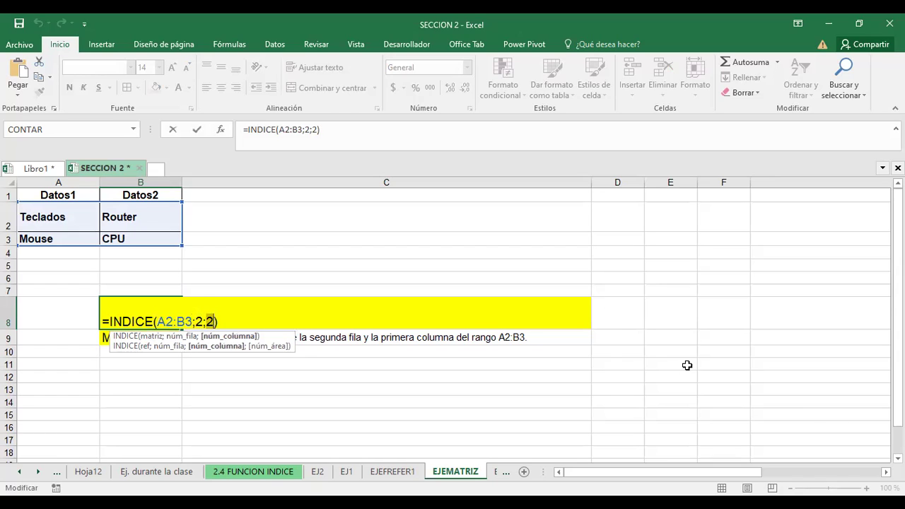
left_click(687, 365)
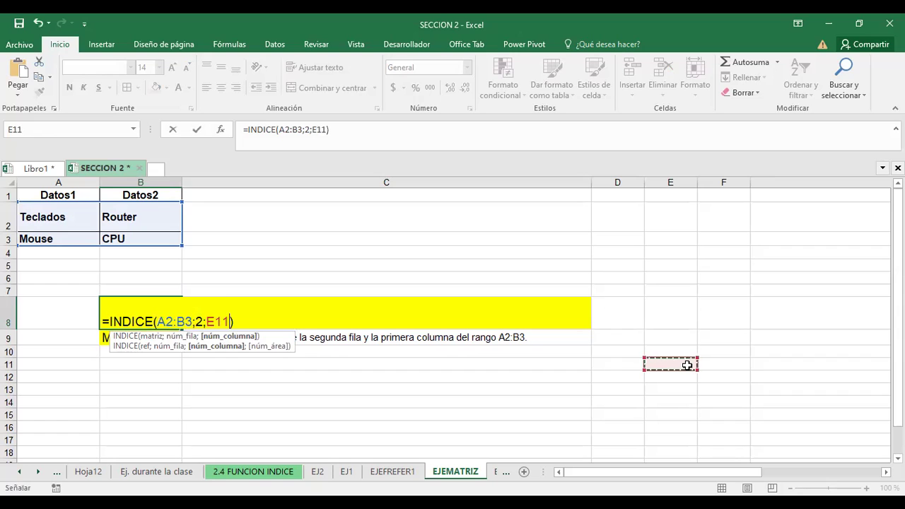
key("Escape")
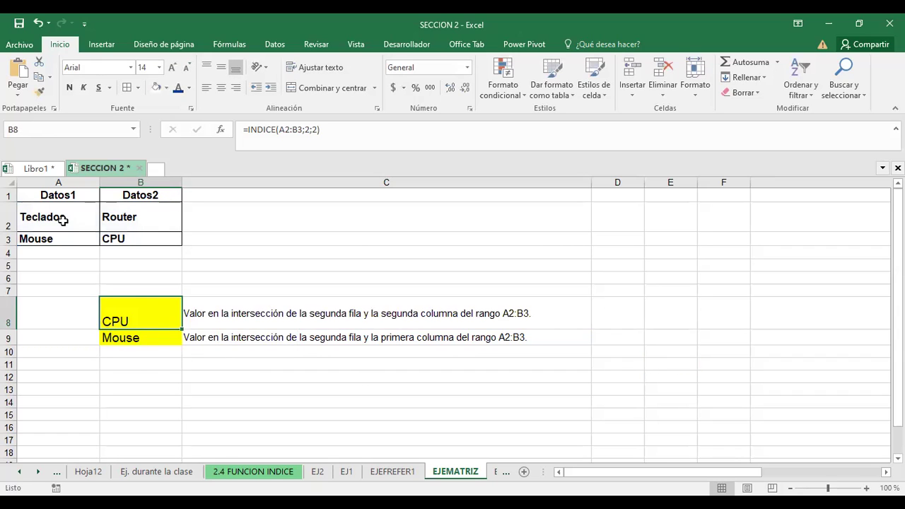
left_click_drag(45, 212, 132, 233)
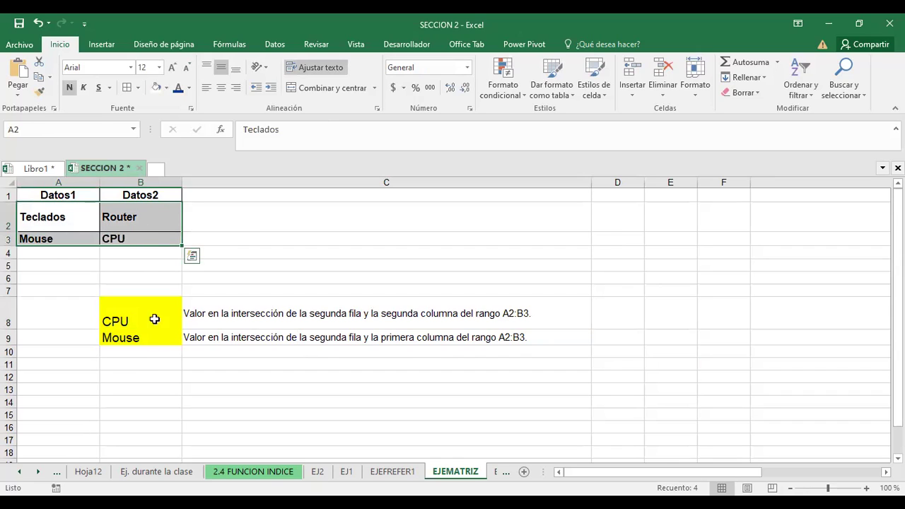
left_click(126, 324)
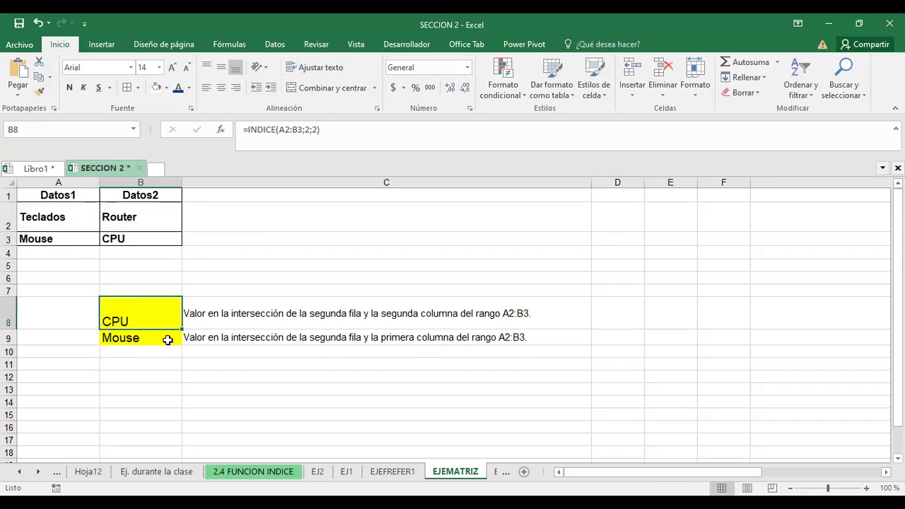
left_click(142, 338)
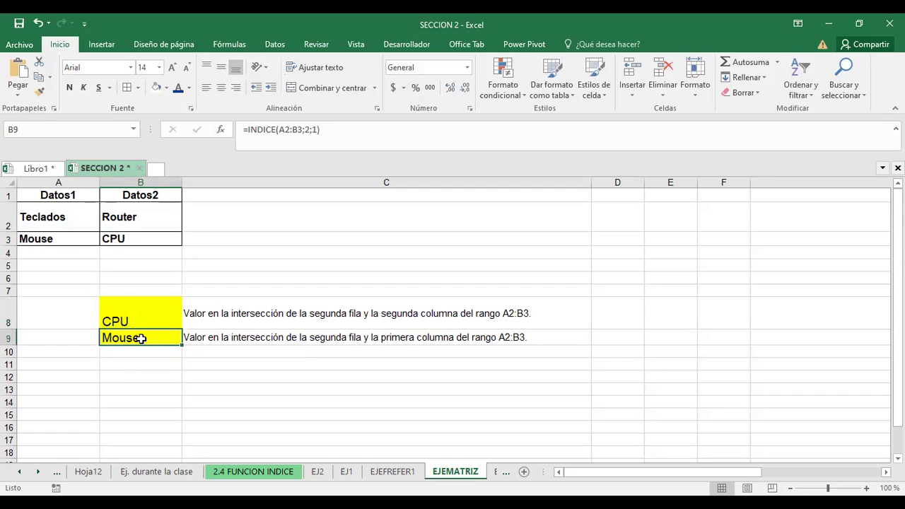
double_click(142, 339)
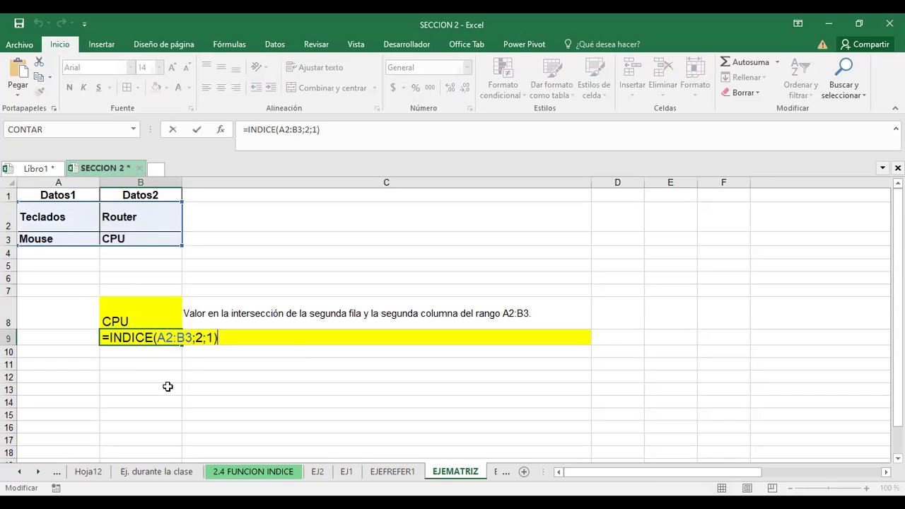
left_click(196, 338)
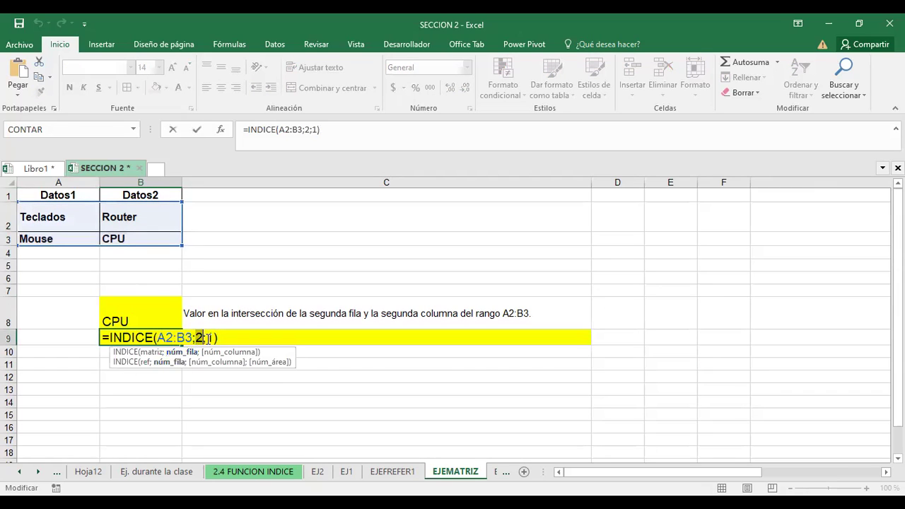
left_click(208, 338)
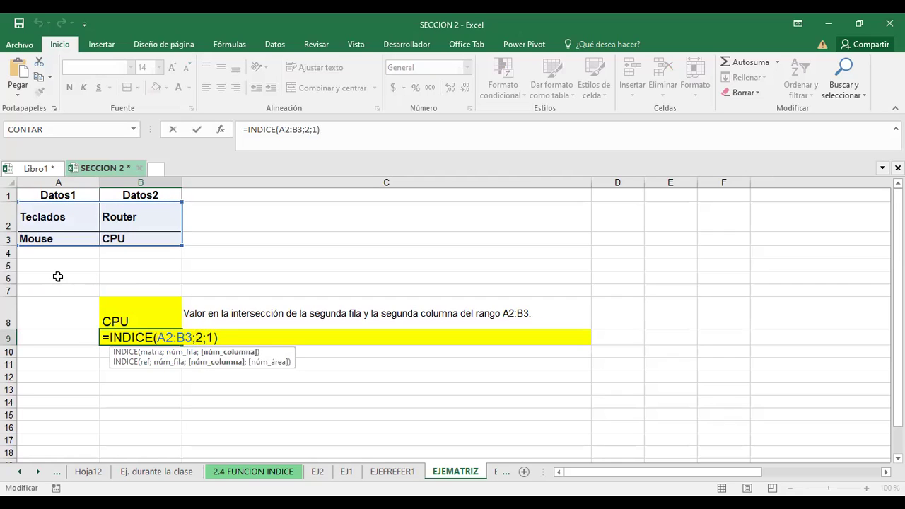
key("Return")
left_click(128, 337)
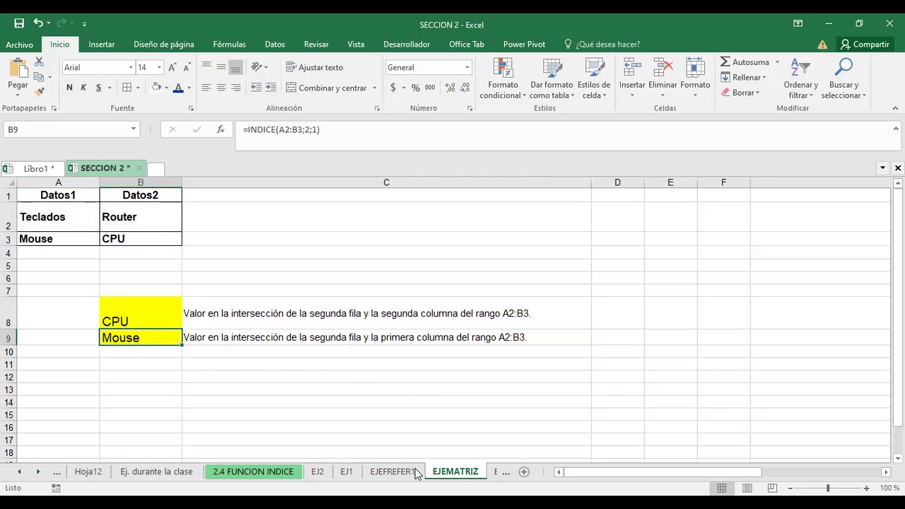
Step: Go to the EJ3 sheet and select its 4×4 number grid B4:E7
left_click(498, 472)
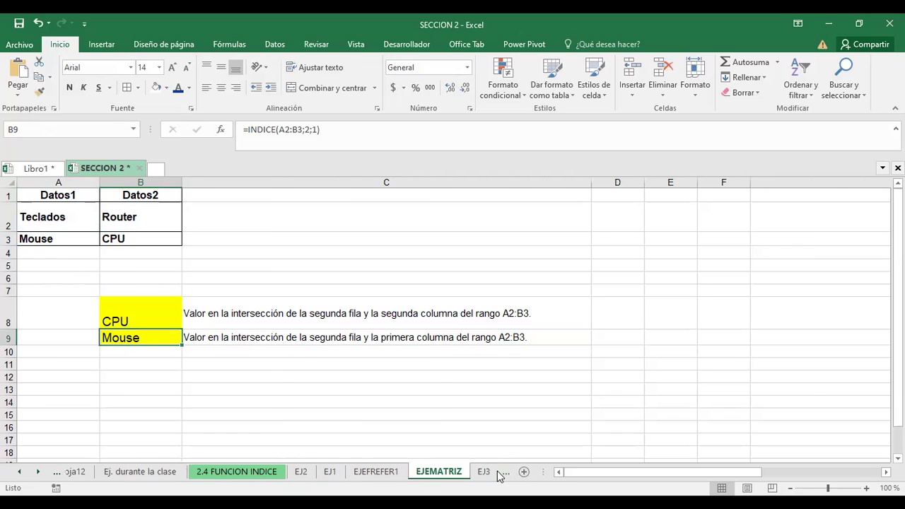
left_click(424, 472)
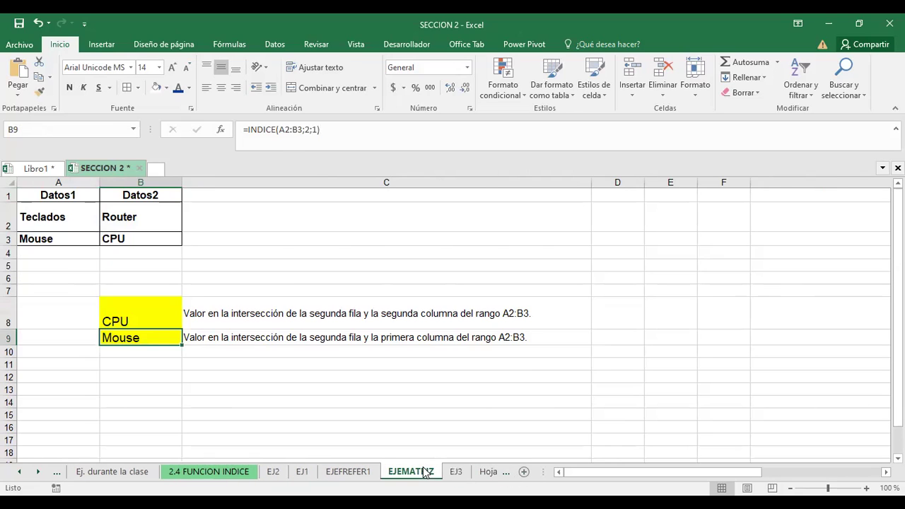
left_click(455, 473)
left_click(416, 472)
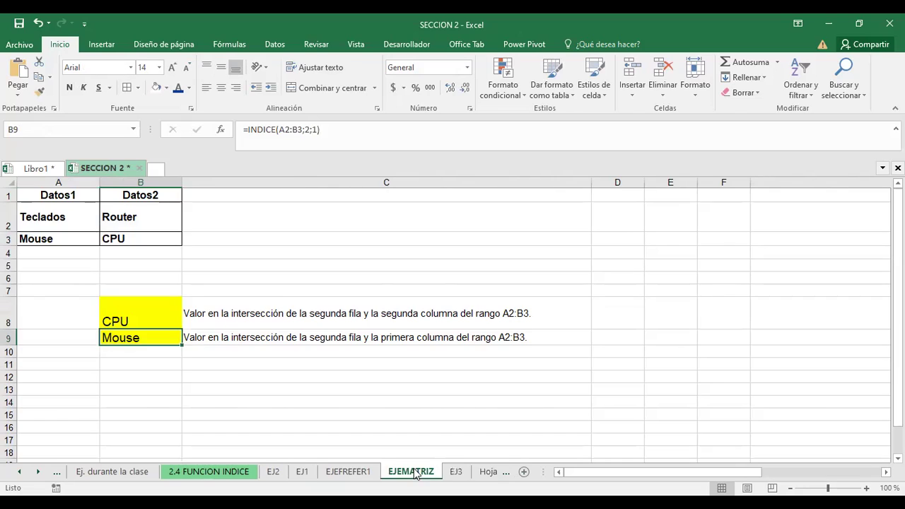
left_click(456, 472)
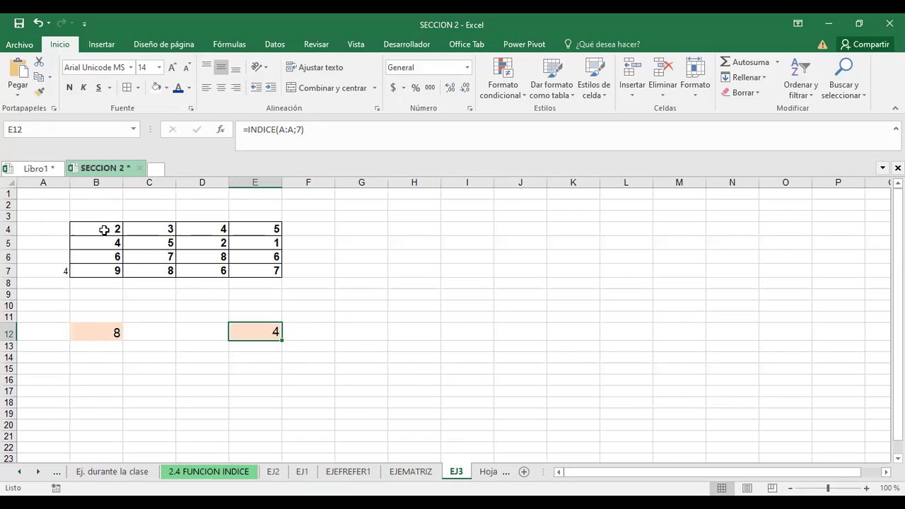
left_click_drag(103, 230, 251, 268)
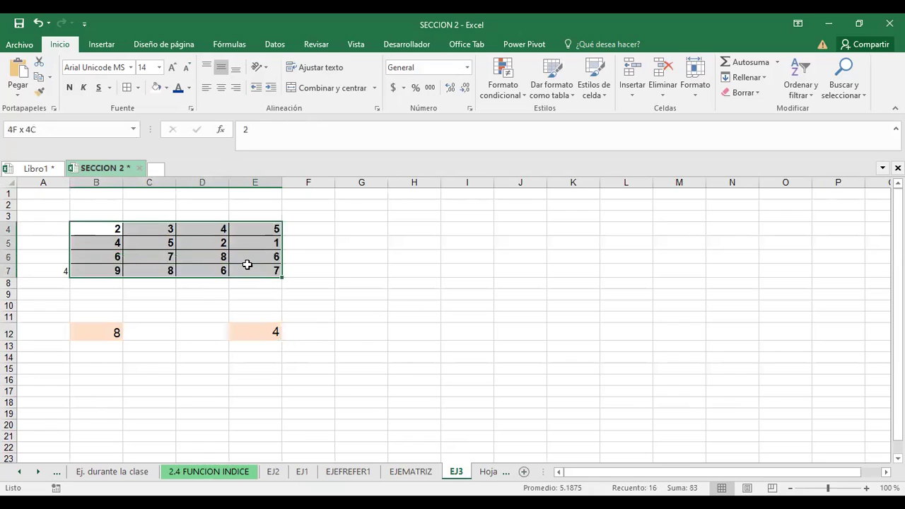
Step: Retype column B of the grid as 5, 6, 8, 7 in B4:B7
left_click(107, 232)
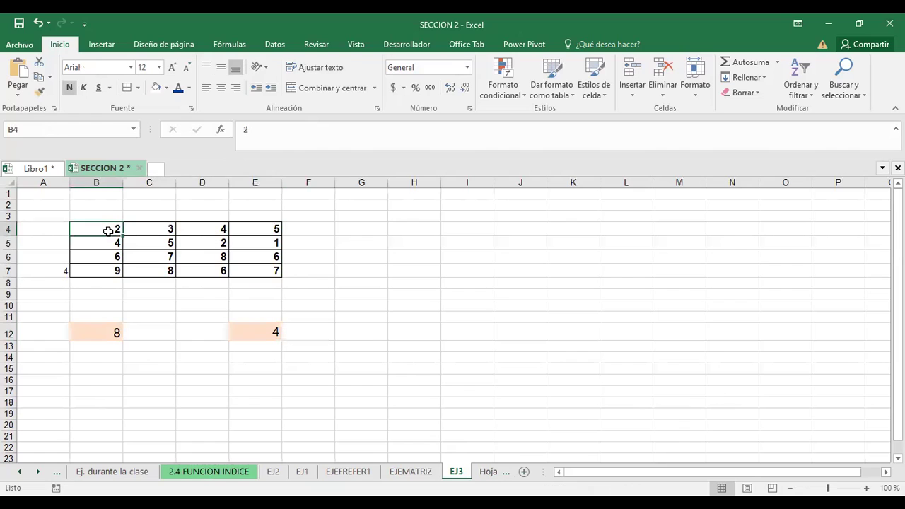
type("5")
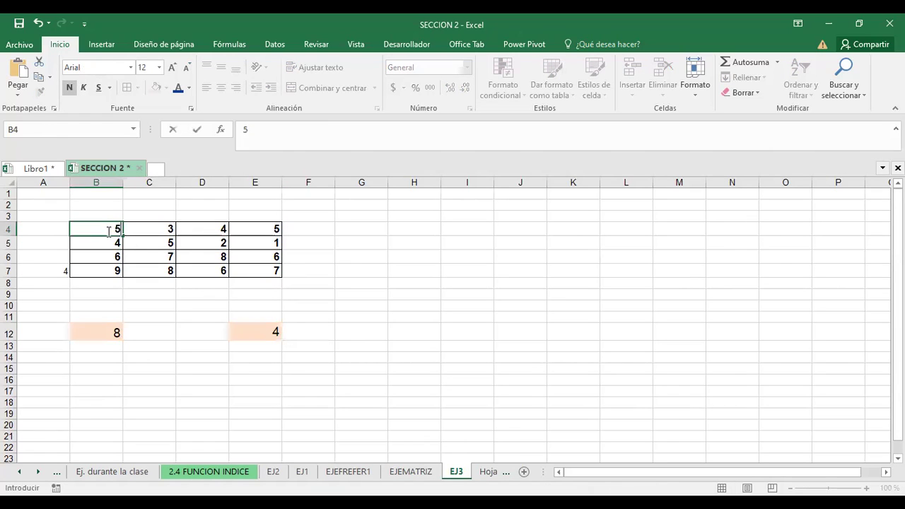
key("Return")
type("6")
key("Return")
type("8")
key("Return")
type("7")
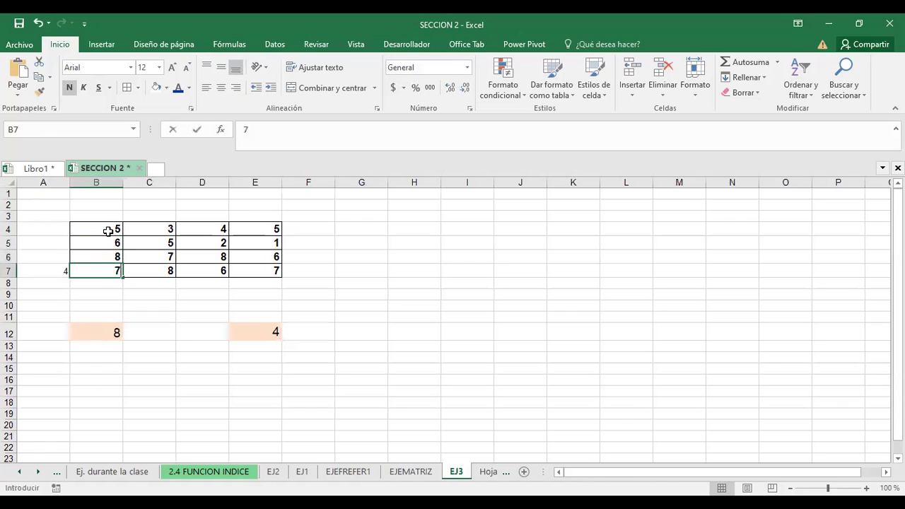
key("Tab")
Step: Retype column C as 8, 7, 9, 6 in C4:C7
left_click(150, 232)
type("8")
key("Return")
type("7")
key("Return")
type("9")
key("Return")
type("6")
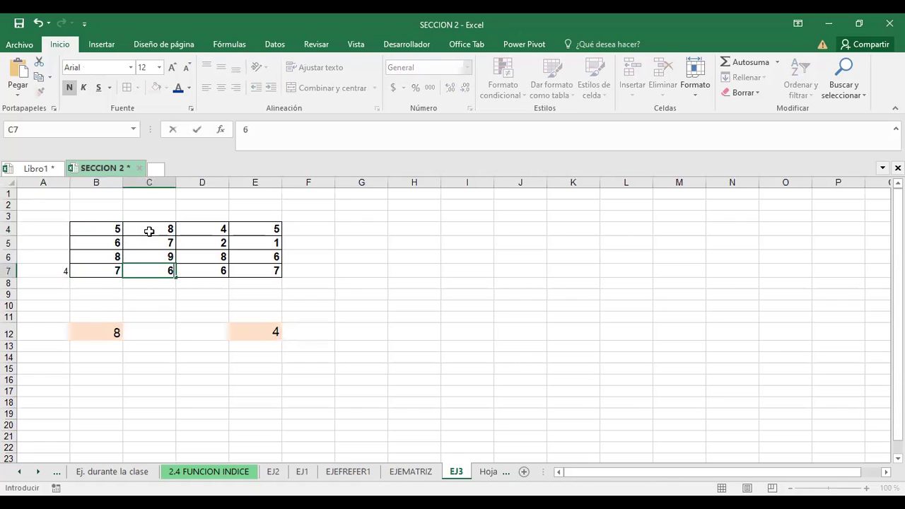
Step: Retype column D as 1, 2, 3, 4 in D4:D7
left_click(219, 230)
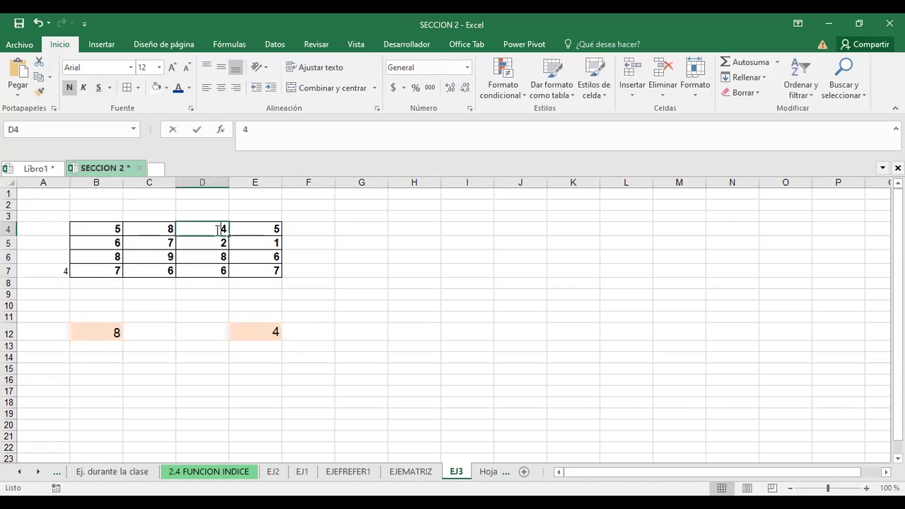
type("1")
key("Return")
type("2")
key("Return")
type("3")
key("Return")
type("4")
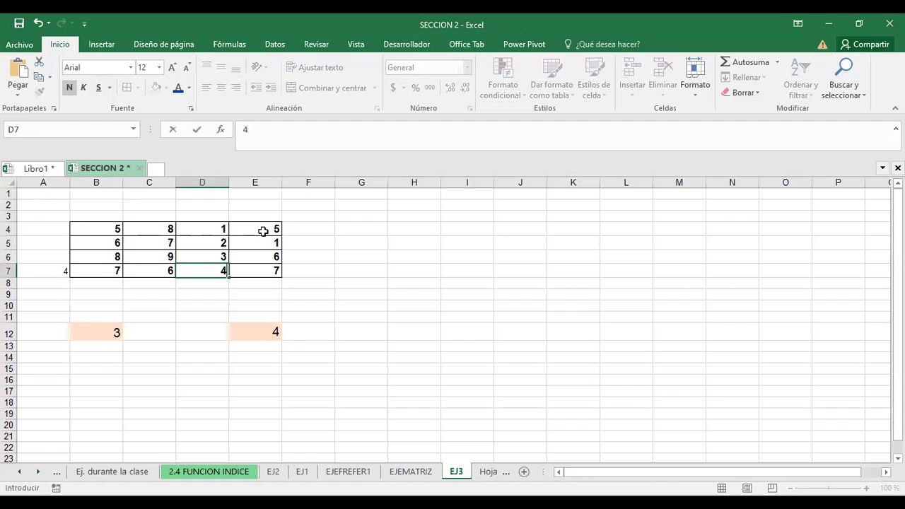
Step: Set column E to 5, 6, 7, 8 and check B12's INDICE result
left_click(262, 231)
key("Return")
type("6")
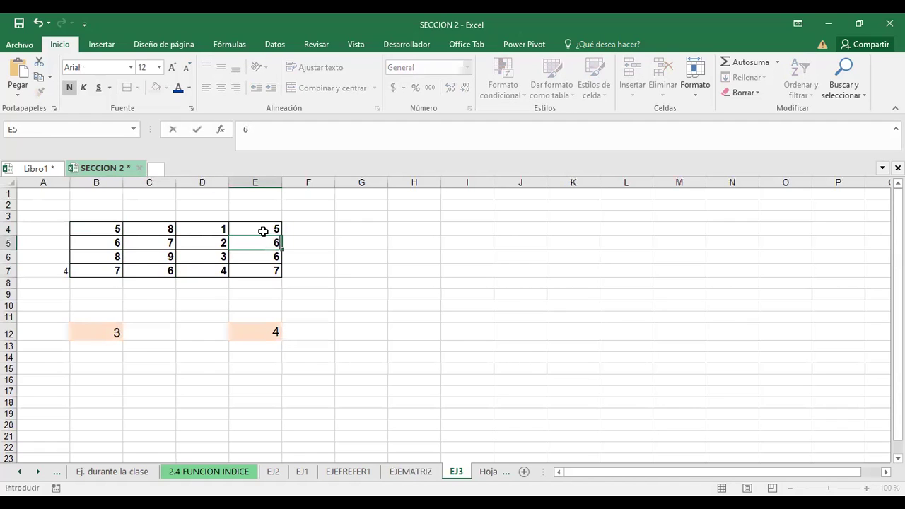
key("Return")
type("7")
key("Return")
type("8")
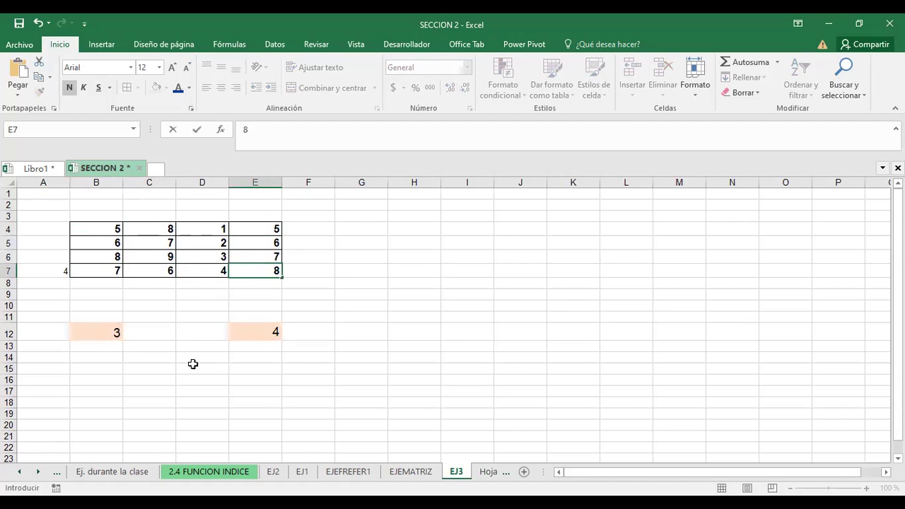
left_click(194, 365)
left_click(107, 333)
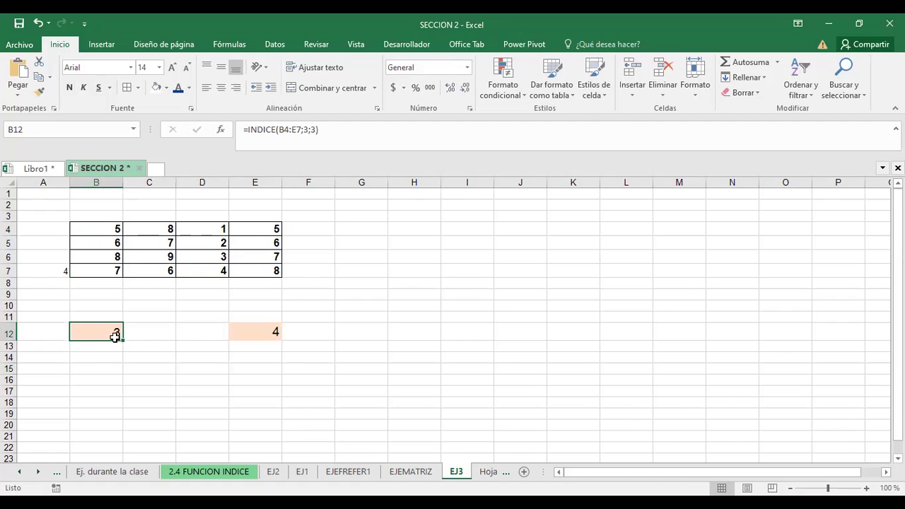
Step: Inspect B12's =INDICE(B4:E7;3;3), highlighting the B4:E7 range and row argument 3
double_click(115, 336)
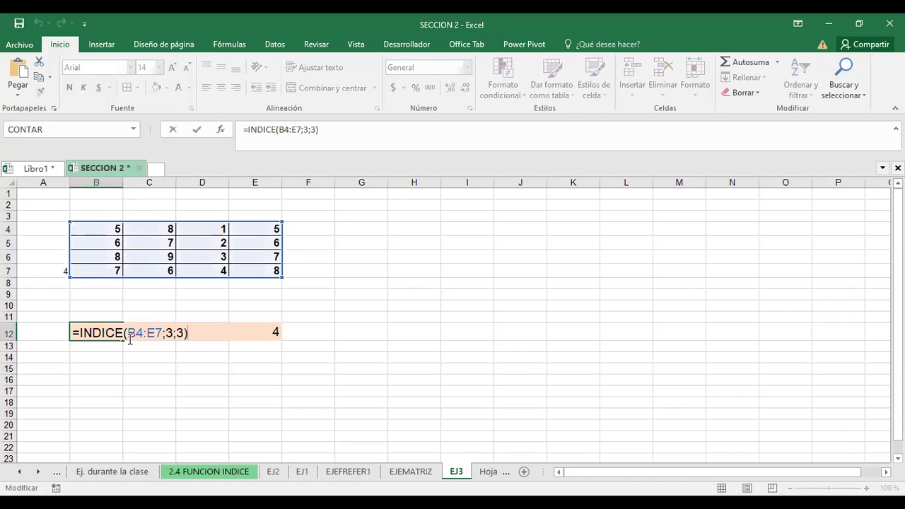
left_click_drag(127, 333, 163, 328)
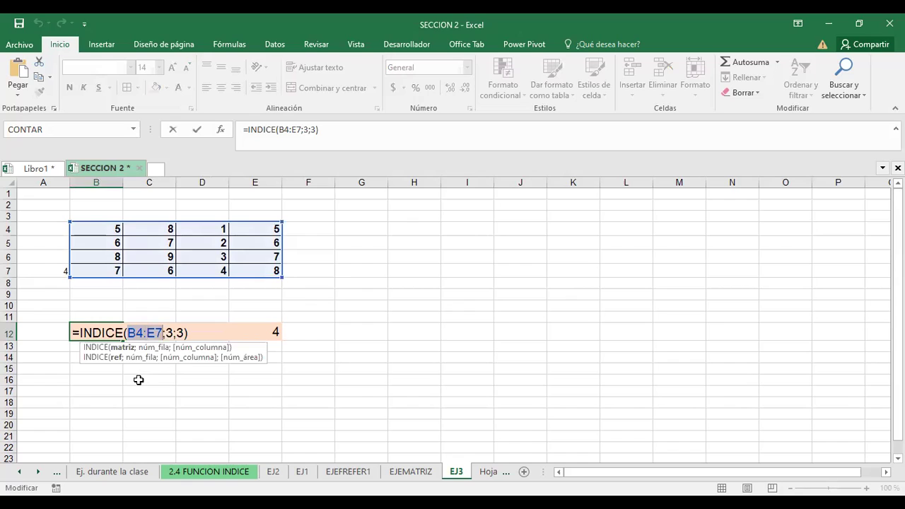
left_click(169, 333)
double_click(169, 333)
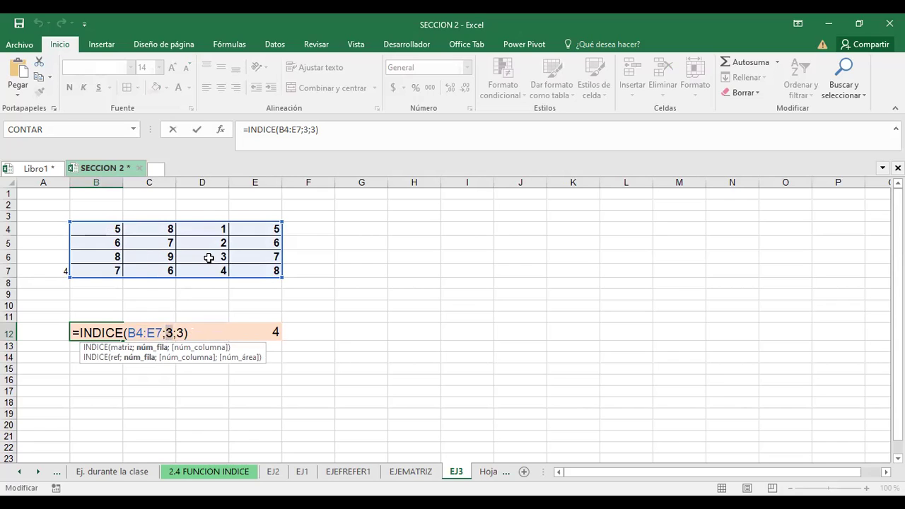
Step: Commit =INDICE(B4:E7;3;3) in B12 and compare its result 3 with cell D6
key("Return")
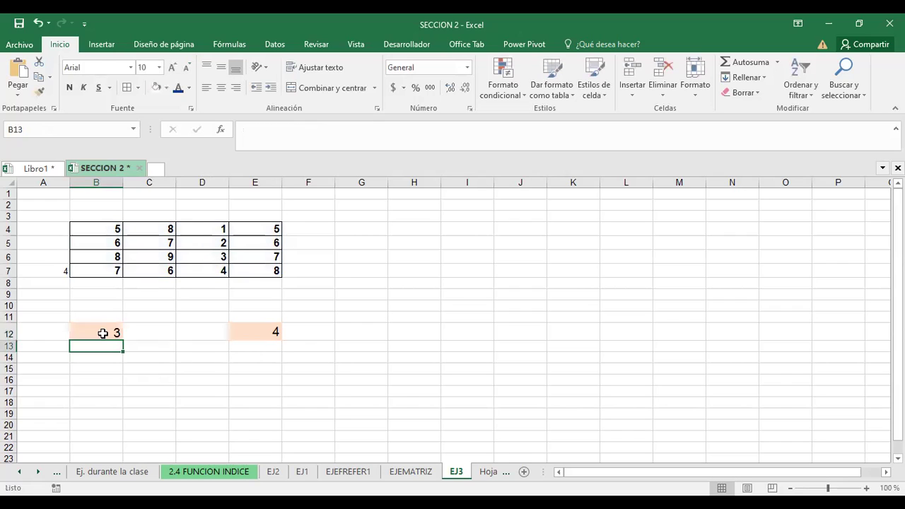
left_click(103, 333)
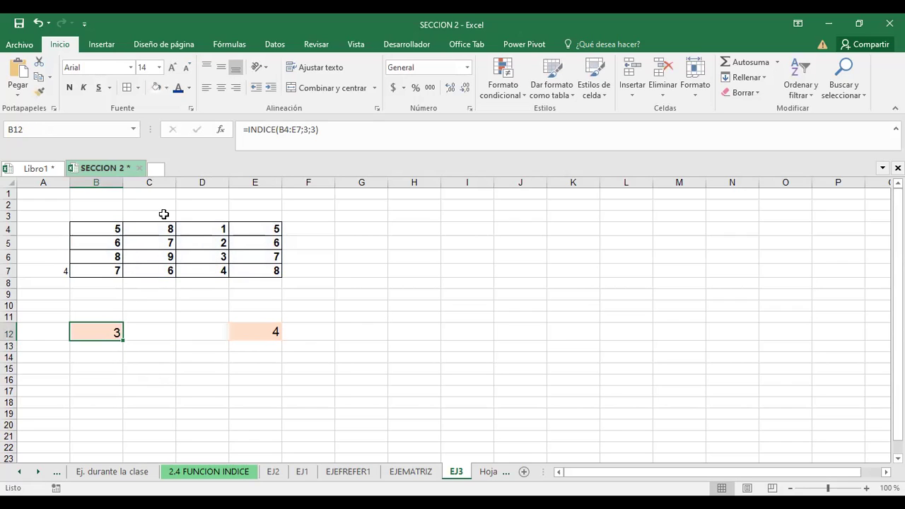
left_click(224, 256)
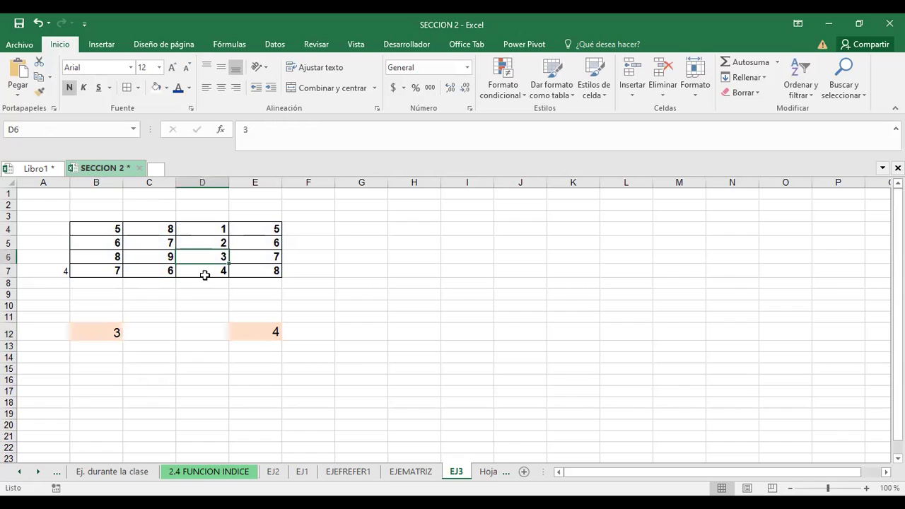
left_click(101, 331)
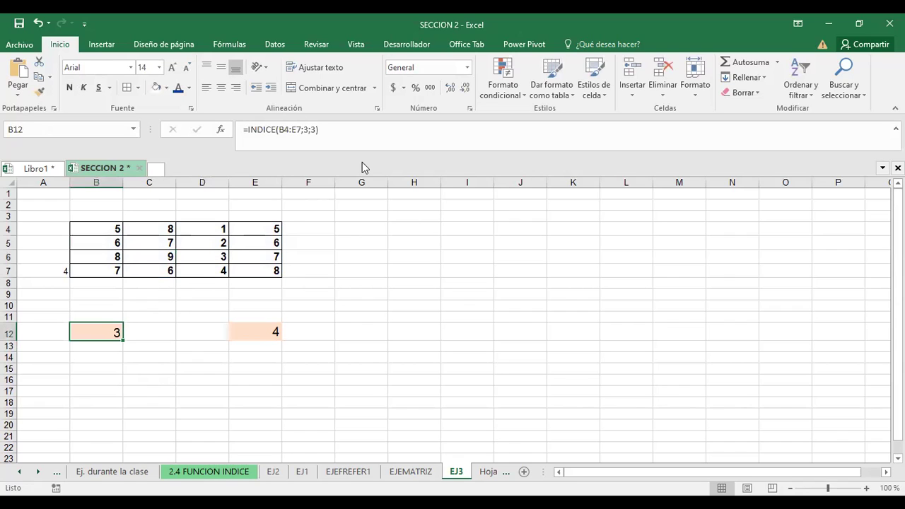
Step: Trace B12's precedents from the Fórmulas tab, then remove the arrows
left_click(235, 46)
left_click(498, 64)
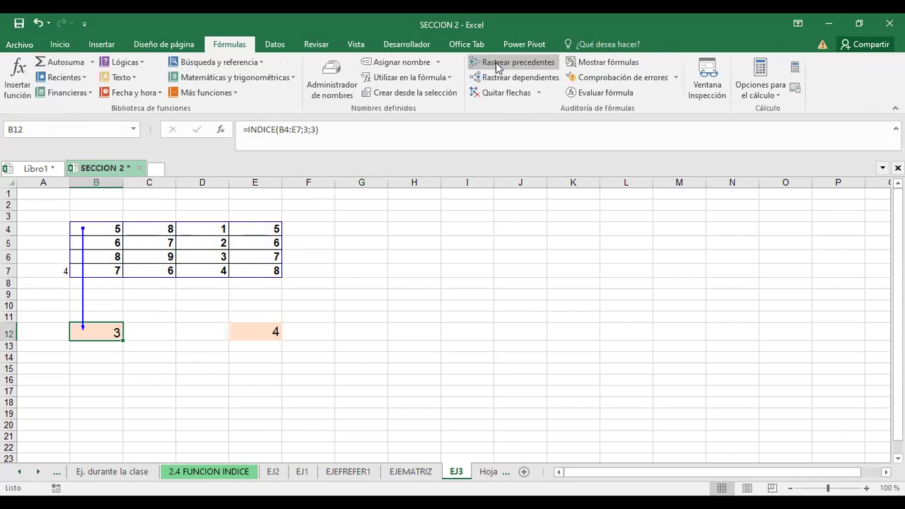
left_click(497, 93)
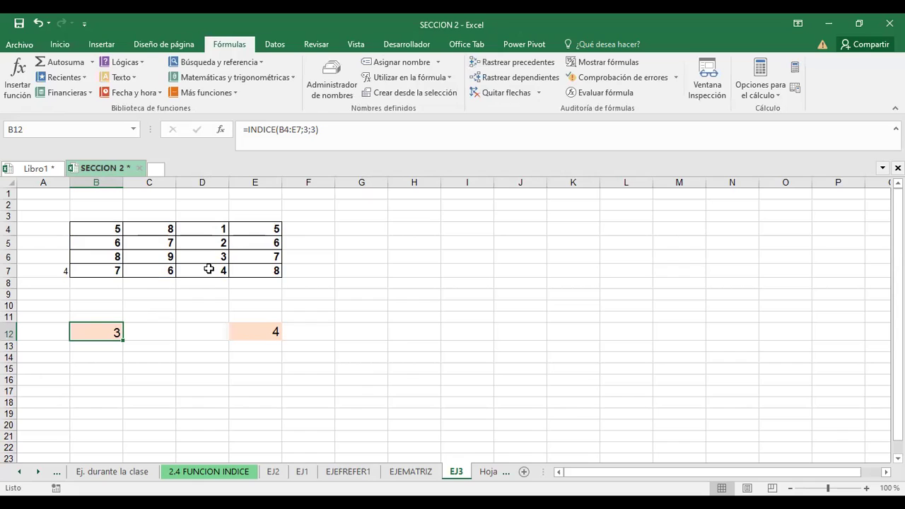
left_click(255, 339)
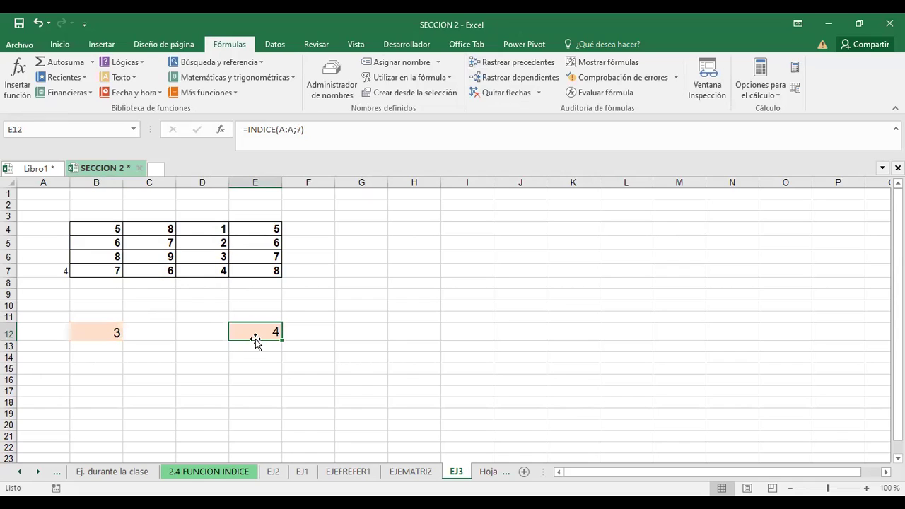
double_click(256, 340)
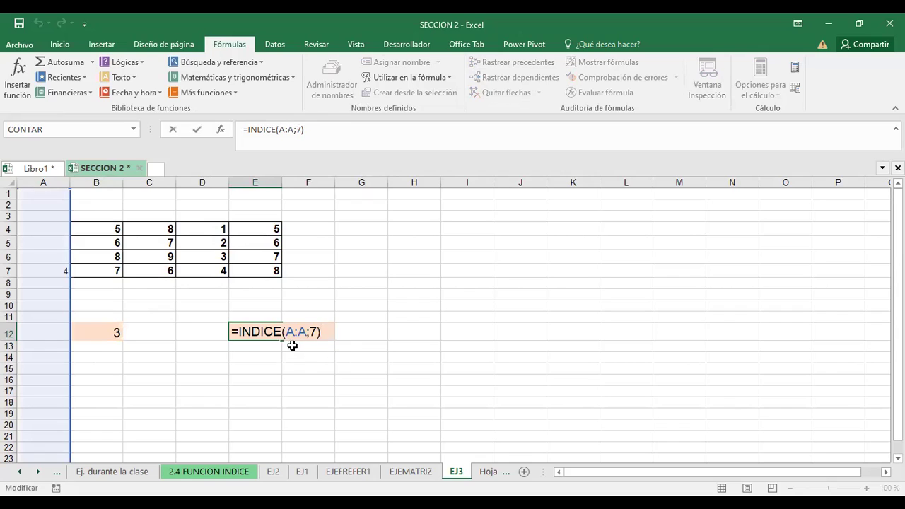
left_click_drag(287, 331, 307, 331)
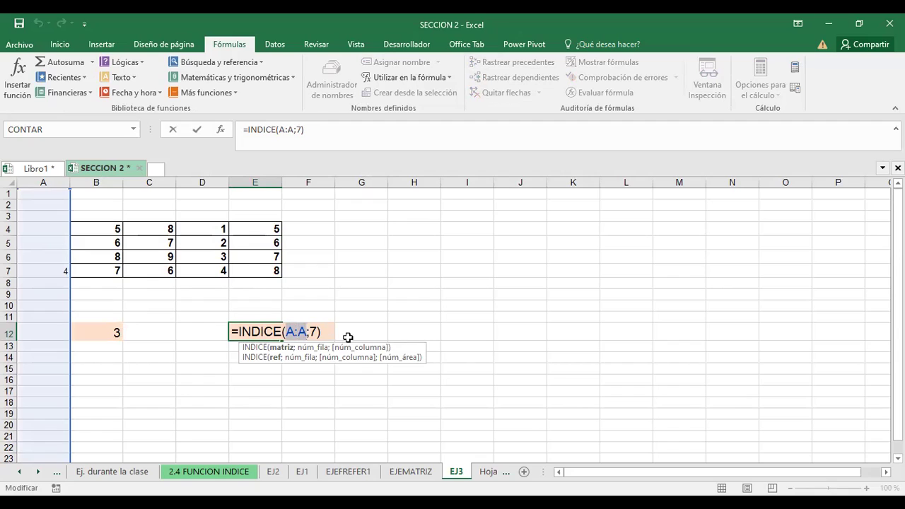
left_click(313, 330)
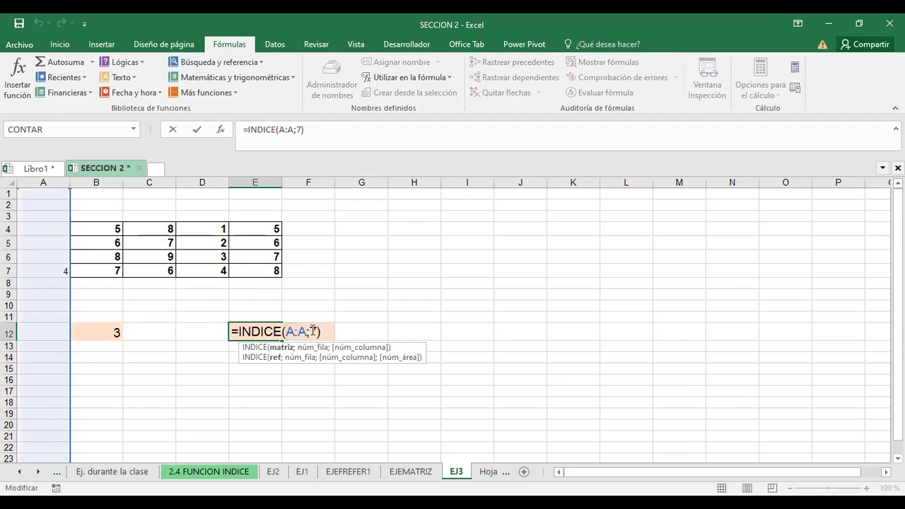
double_click(312, 331)
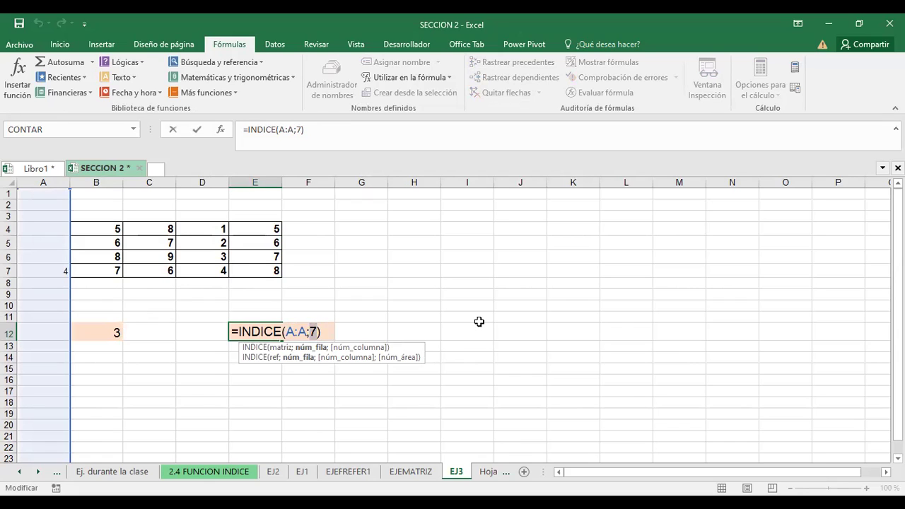
left_click(479, 322)
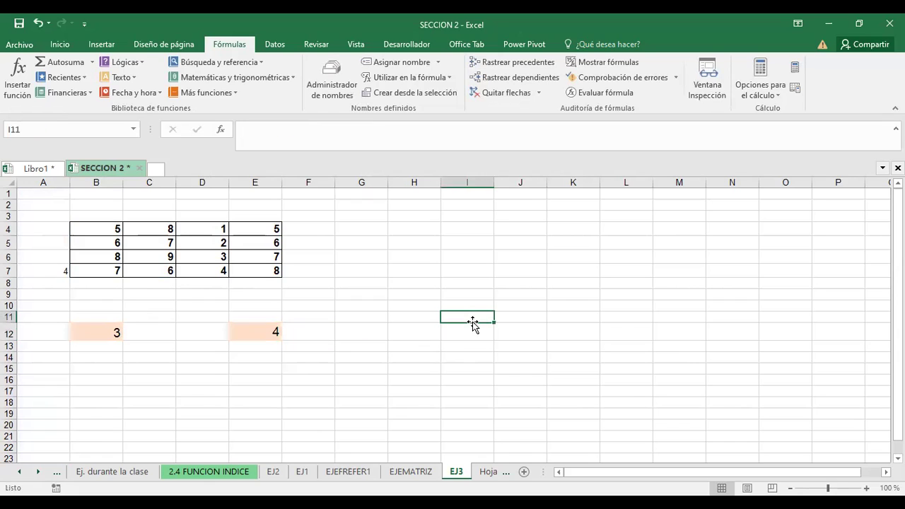
Step: Highlight column A as the lookup range, then clear the selection
left_click(59, 195)
left_click_drag(42, 194, 35, 370)
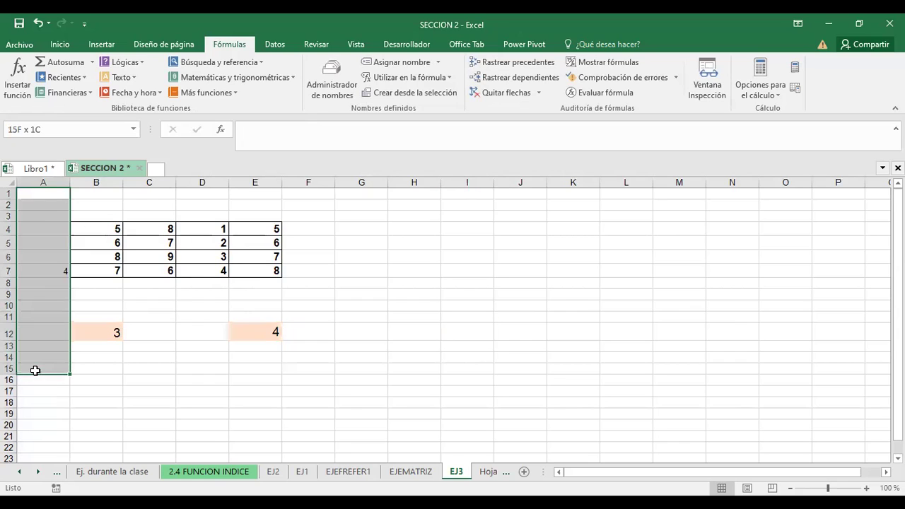
left_click(51, 182)
left_click(205, 331)
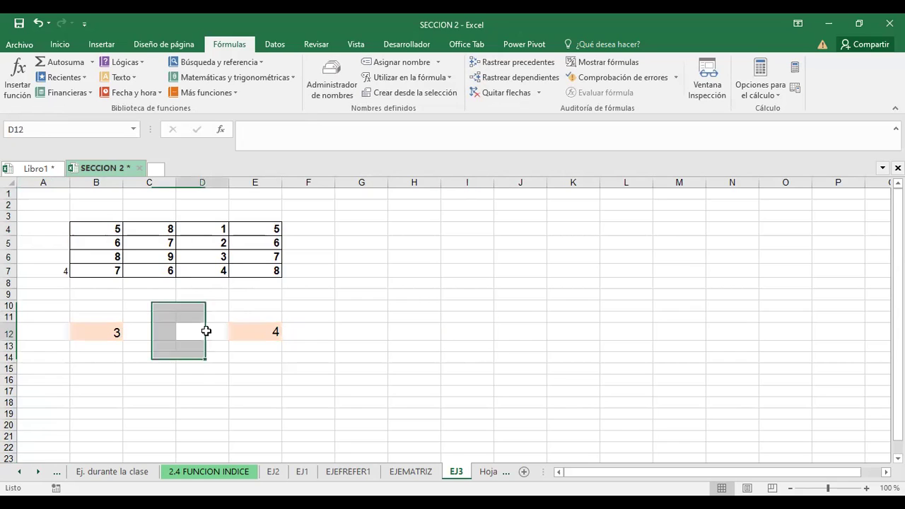
Step: Count down to A7, enter 6, and check that E12 now shows 6
left_click(51, 195)
left_click(56, 204)
left_click(54, 215)
left_click(54, 228)
left_click(54, 244)
left_click(54, 257)
left_click(54, 271)
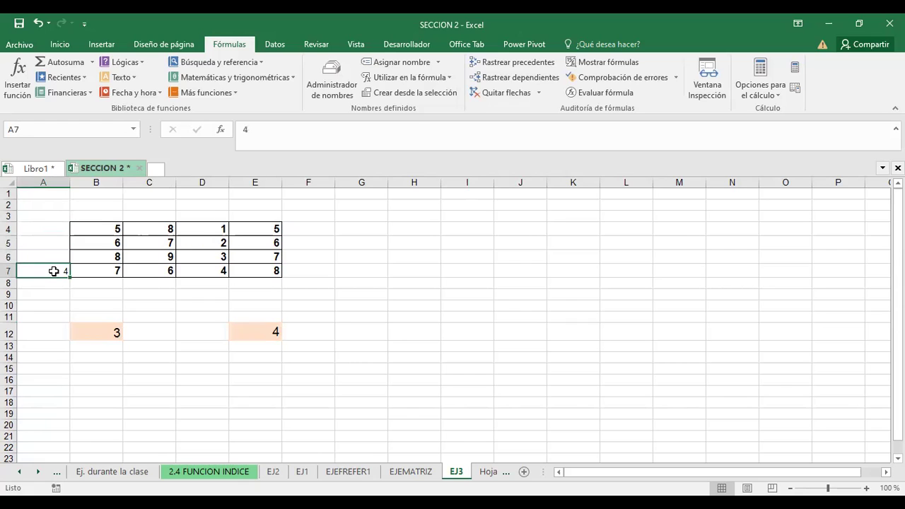
type("6")
key("Return")
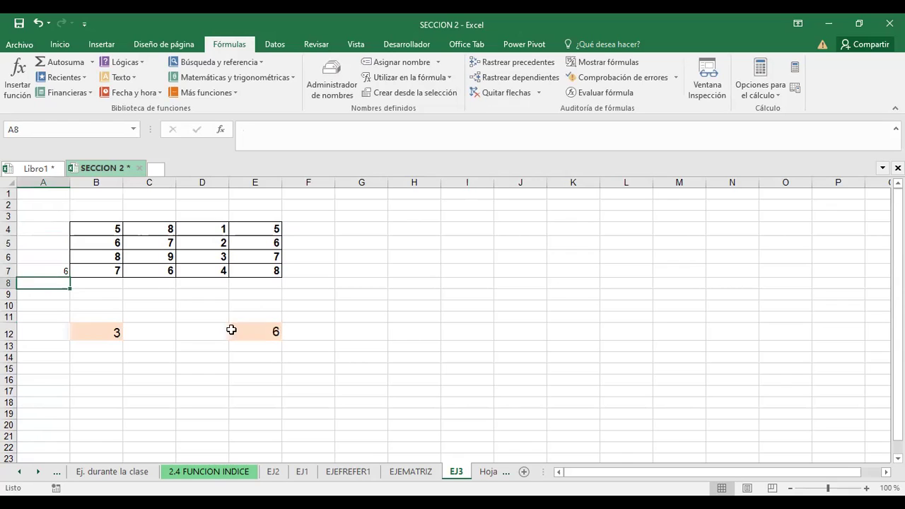
left_click(263, 332)
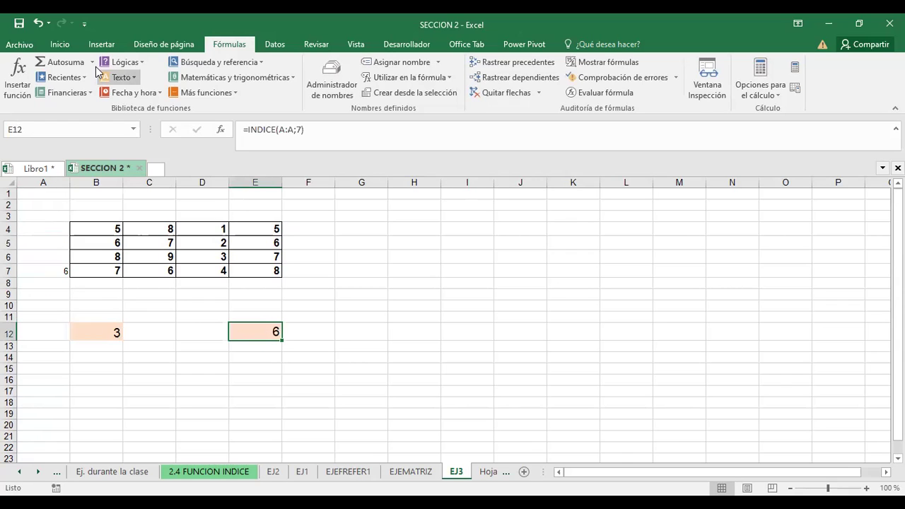
Step: Draw an arrow shape from cell A7 to the INDICE result in E12
left_click(97, 45)
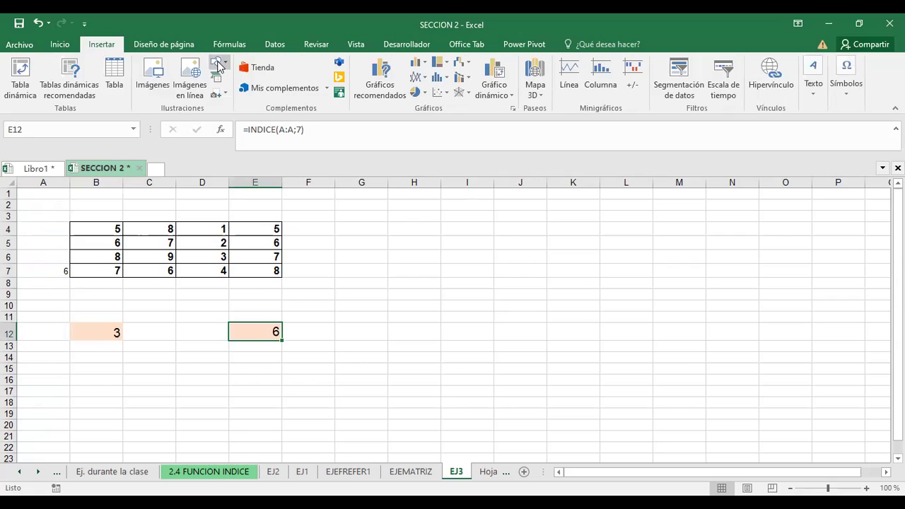
left_click(219, 65)
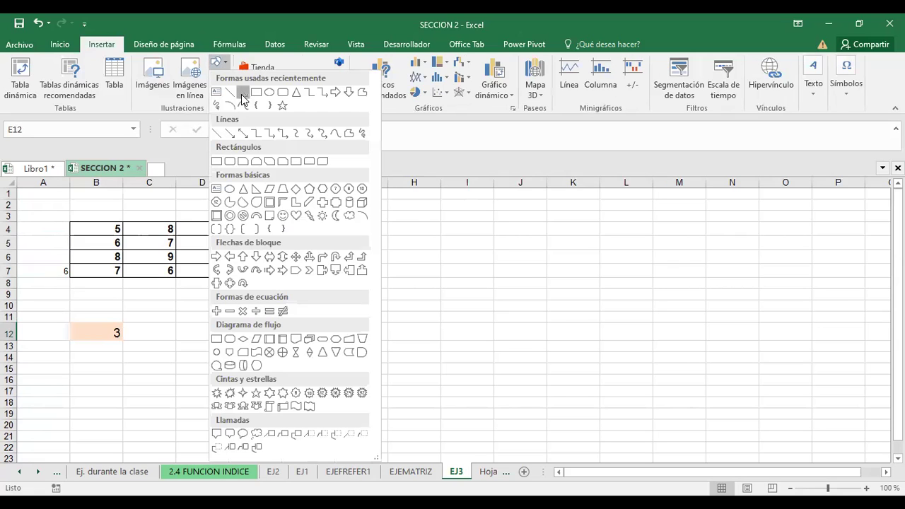
left_click(242, 98)
mouse_move(73, 259)
left_mouse_down()
mouse_move(136, 323)
mouse_move(255, 330)
left_mouse_up()
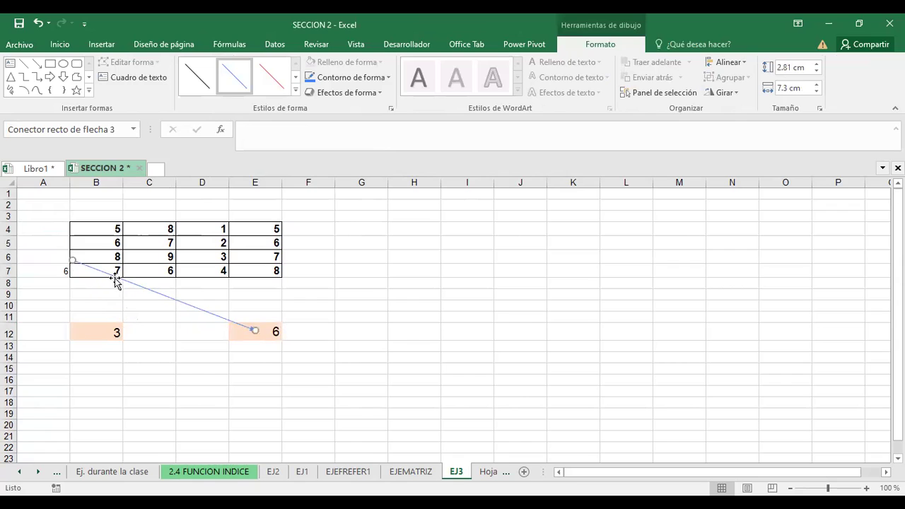
left_click_drag(72, 259, 72, 272)
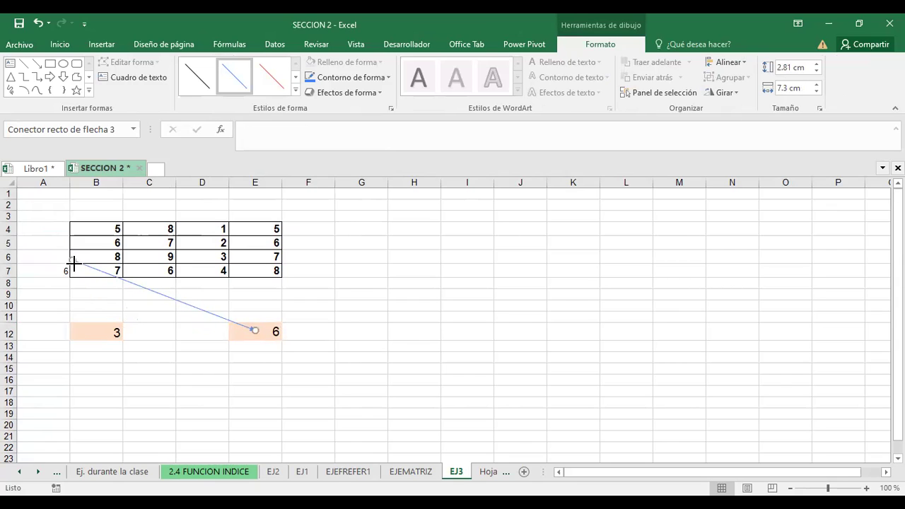
left_click(160, 376)
Step: Enter 1024 in A7 and confirm E12 now returns 1024
left_click(54, 276)
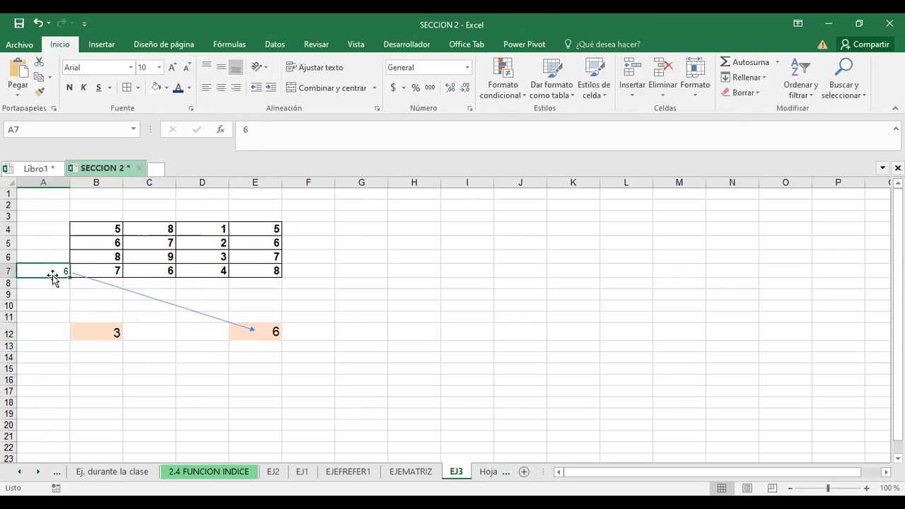
type("1024")
key("Return")
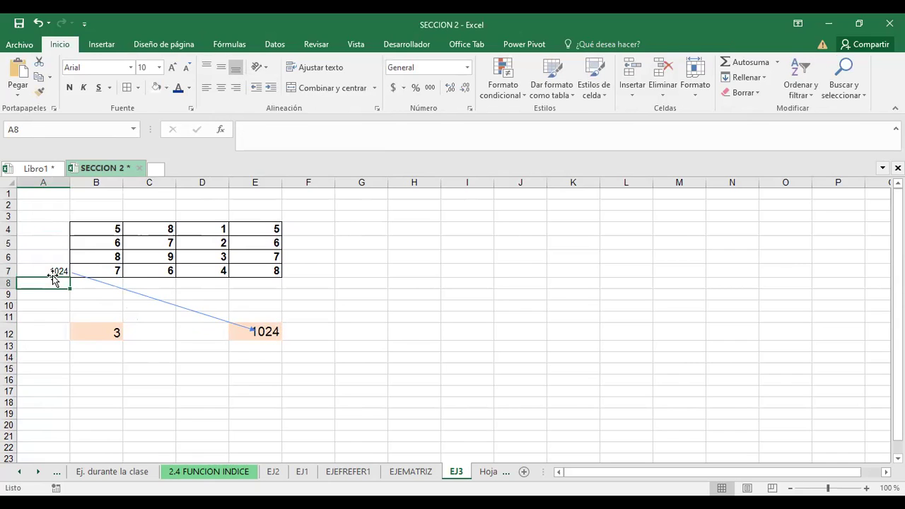
left_click(264, 332)
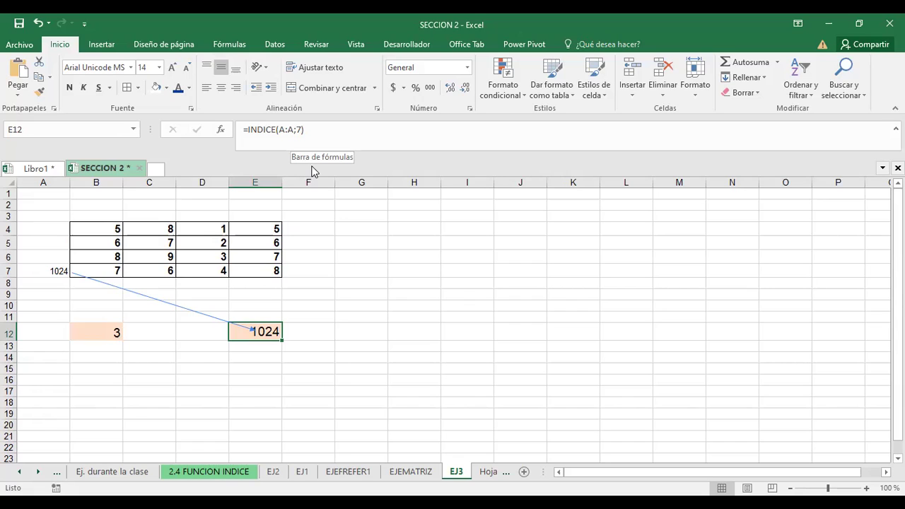
Step: Change B12's row and column arguments to 4, giving =INDICE(B4:E7;4;4), which returns 8
left_click(90, 334)
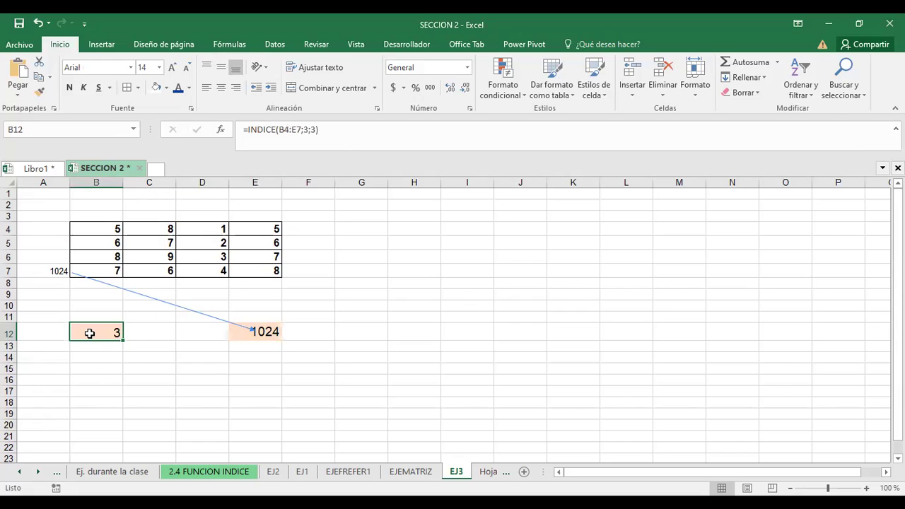
double_click(90, 333)
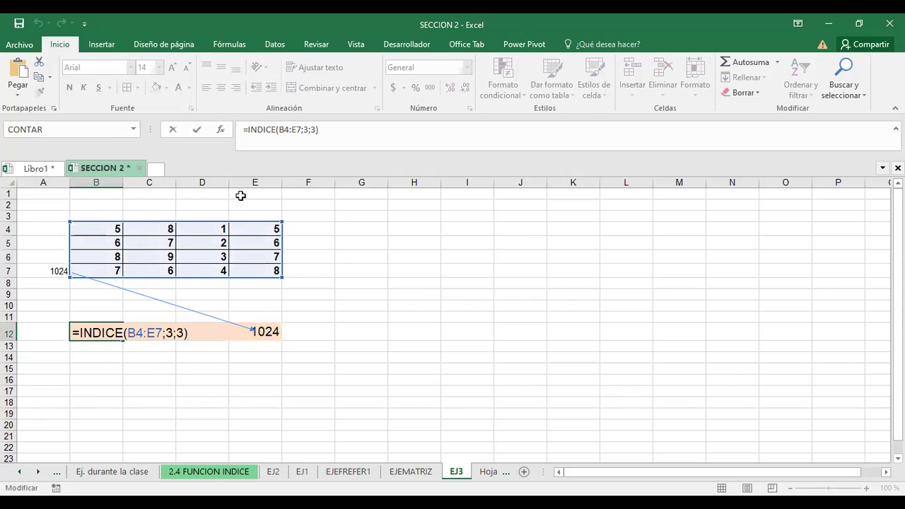
left_click(172, 333)
key("BackSpace")
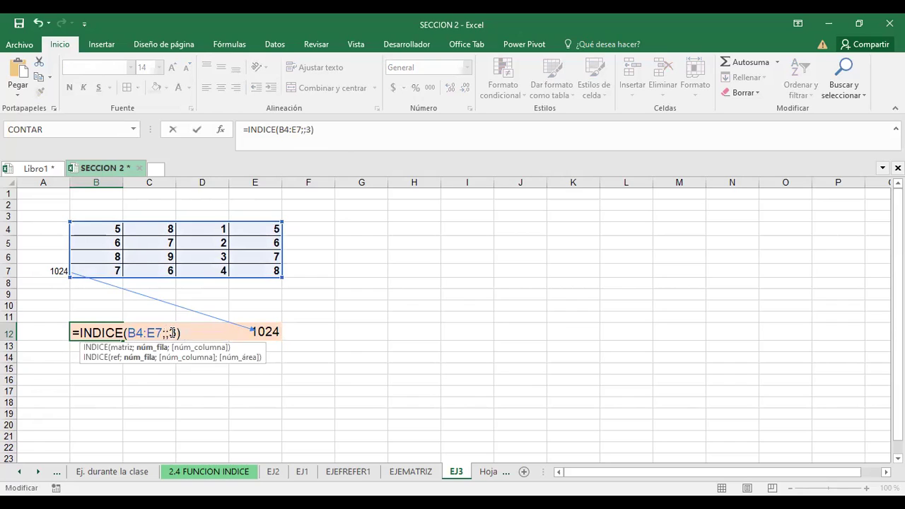
type("4")
left_click(183, 332)
key("BackSpace")
type("4")
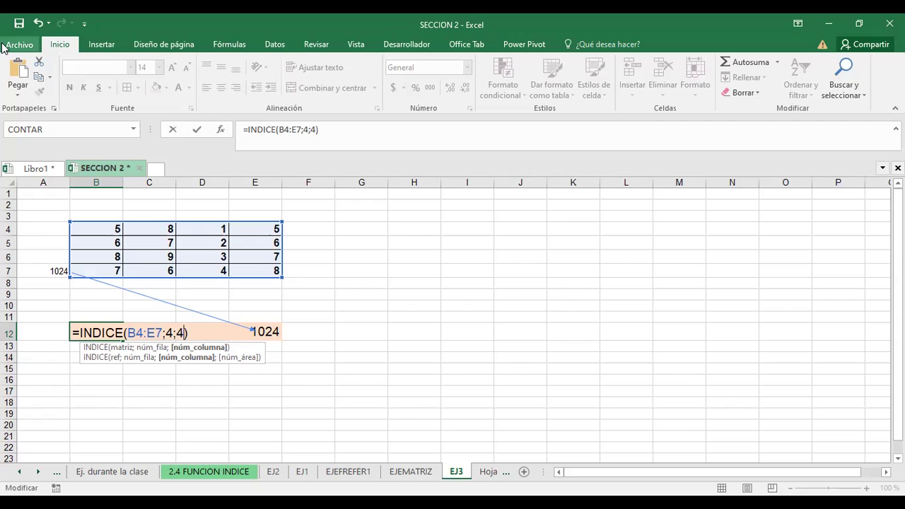
key("Return")
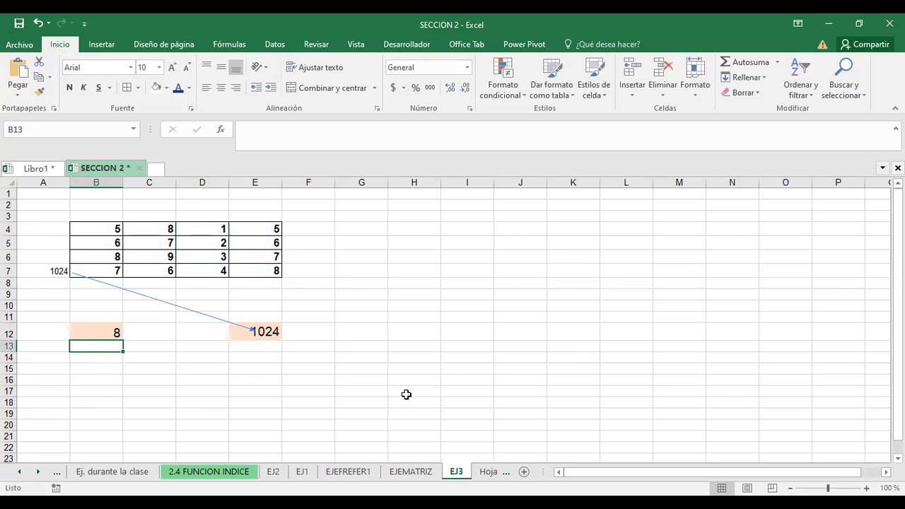
Step: Go to the EJEFREFER1 sheet and open B15's formula, leaving its result at 105
left_click(404, 473)
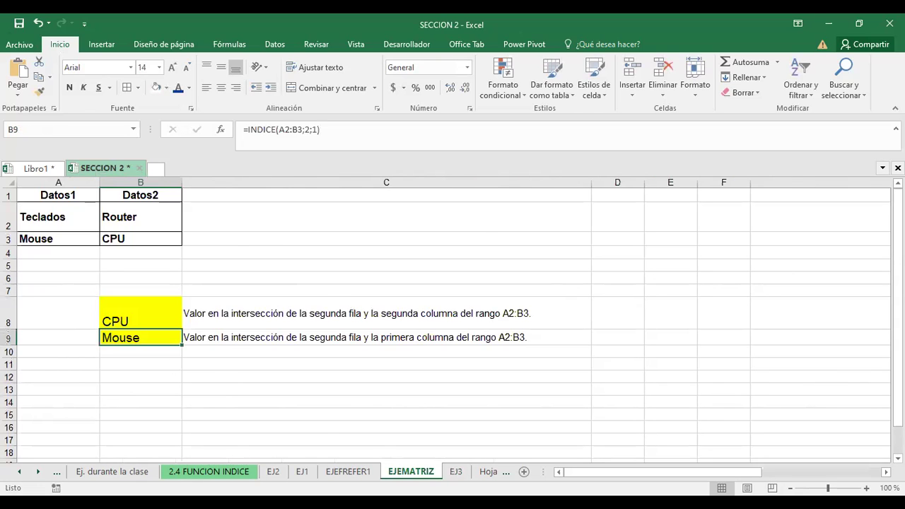
left_click(341, 474)
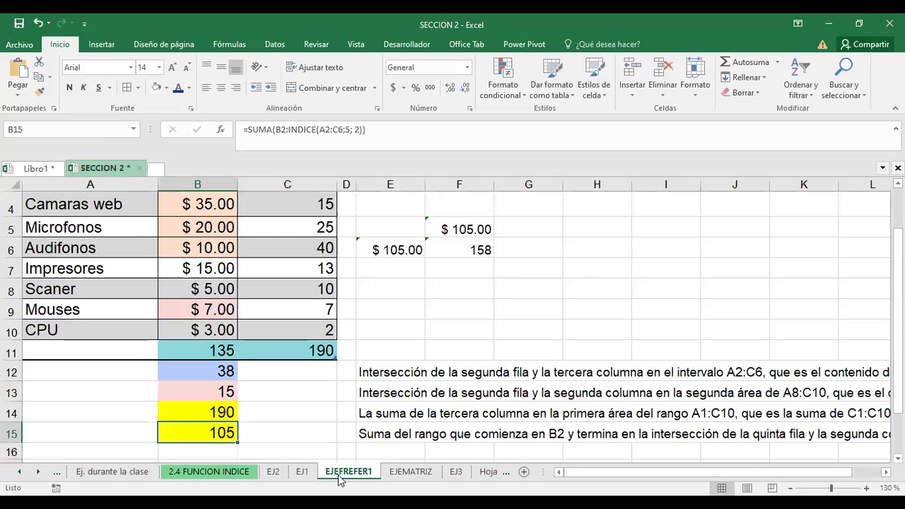
double_click(205, 433)
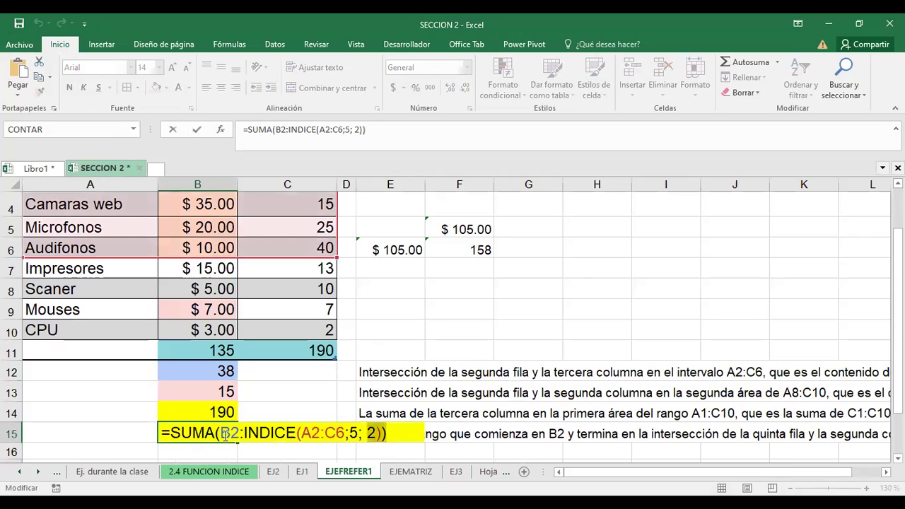
left_click_drag(389, 434, 138, 435)
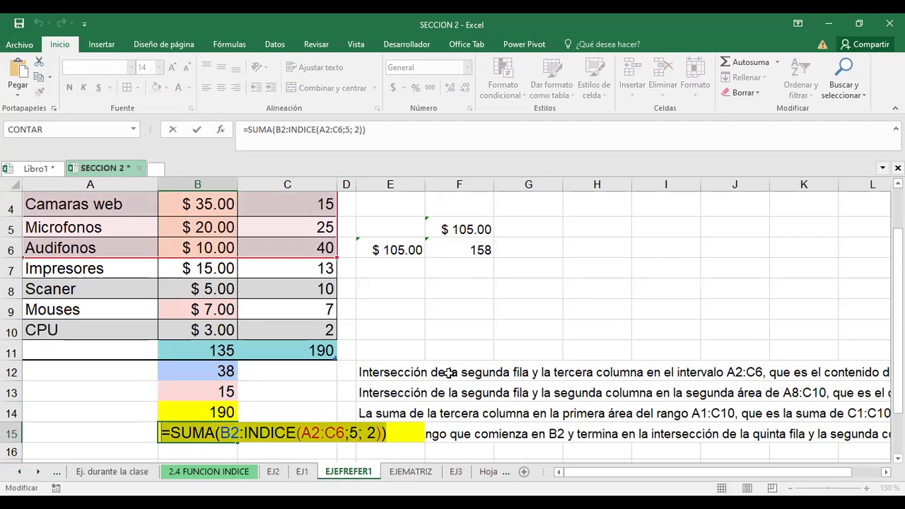
type("=")
left_click(401, 324)
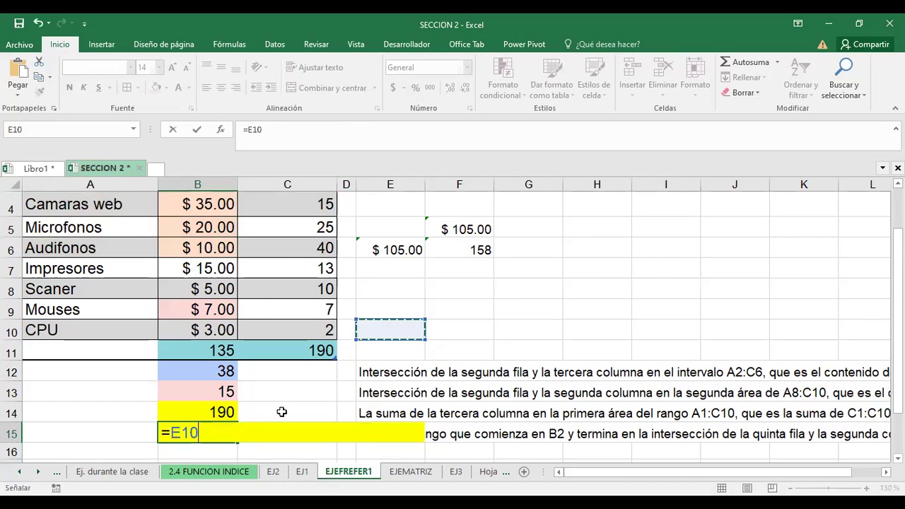
key("Escape")
key("F2")
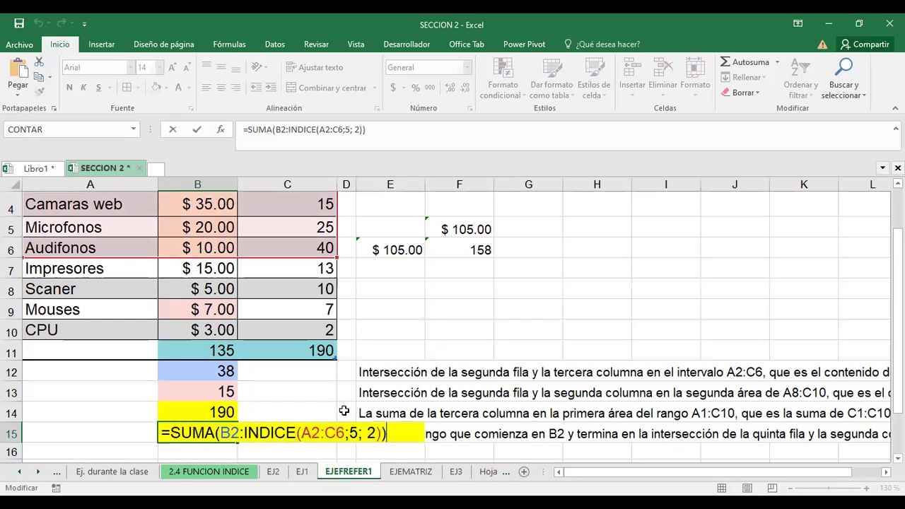
left_click(450, 322)
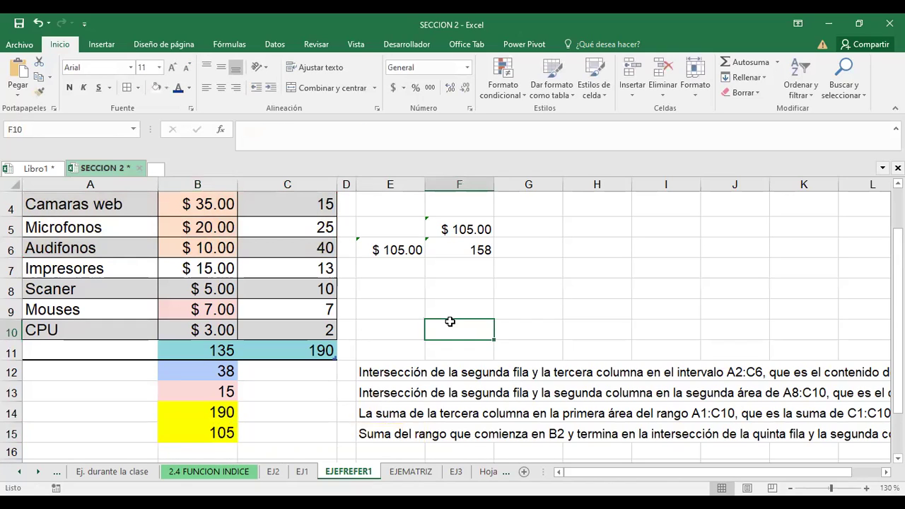
Step: Highlight B15's B2 reference, INDICE function and column argument 2, then commit unchanged
double_click(231, 433)
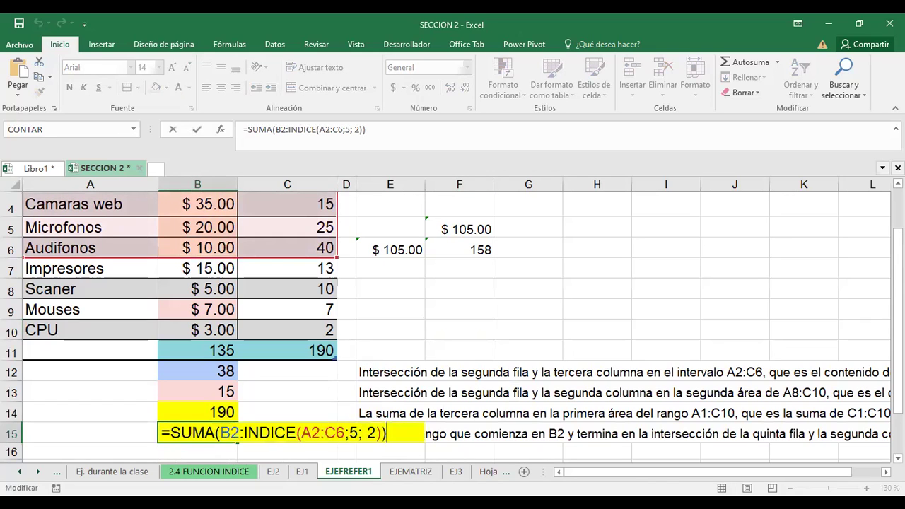
key("Home")
key("Right")
key("Right")
key("Right")
key("Right")
key("Right")
left_click_drag(219, 432, 233, 433)
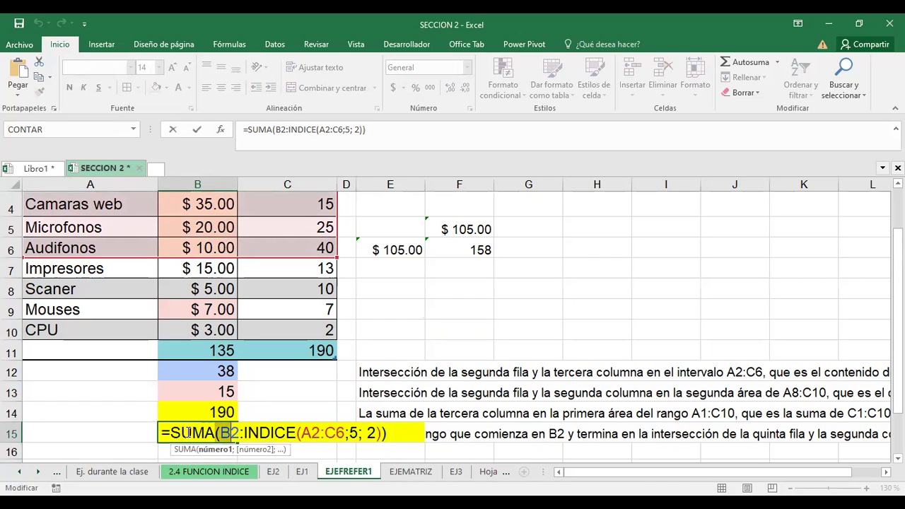
left_click(247, 433)
left_click_drag(246, 432, 269, 432)
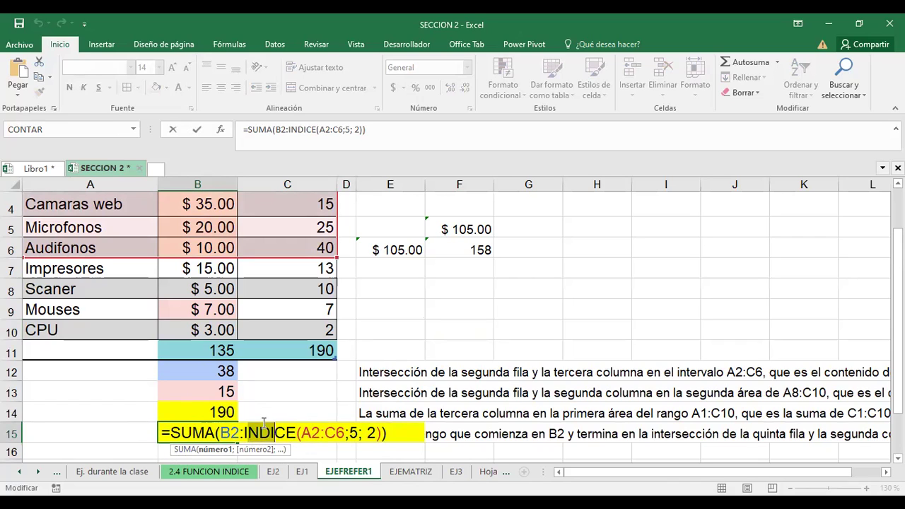
left_click_drag(244, 432, 338, 434)
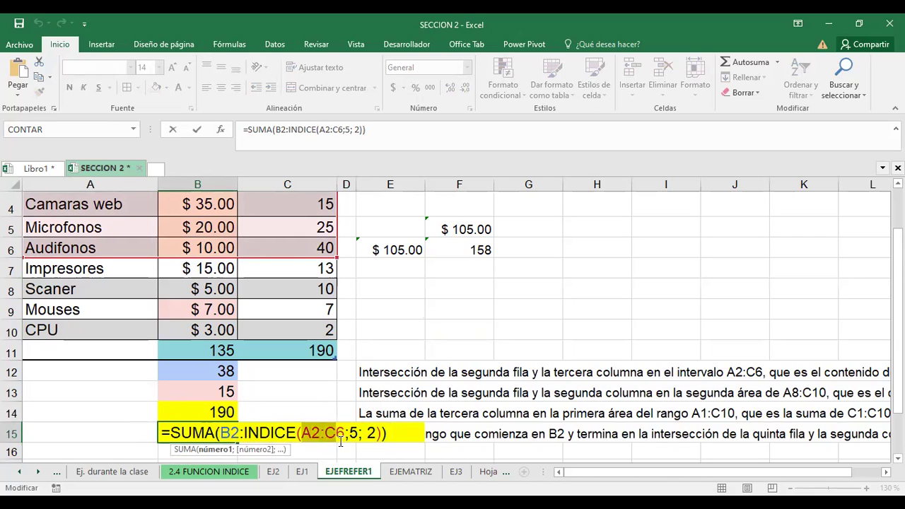
left_click(379, 434)
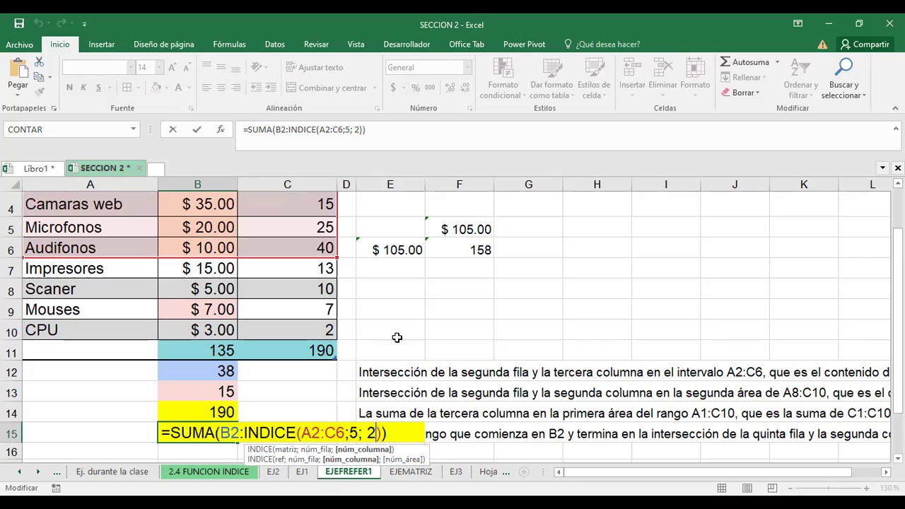
key("Return")
Step: Move past EJEMATRIZ to the Hoja3 sheet with the employee table and lookup block
left_click(421, 472)
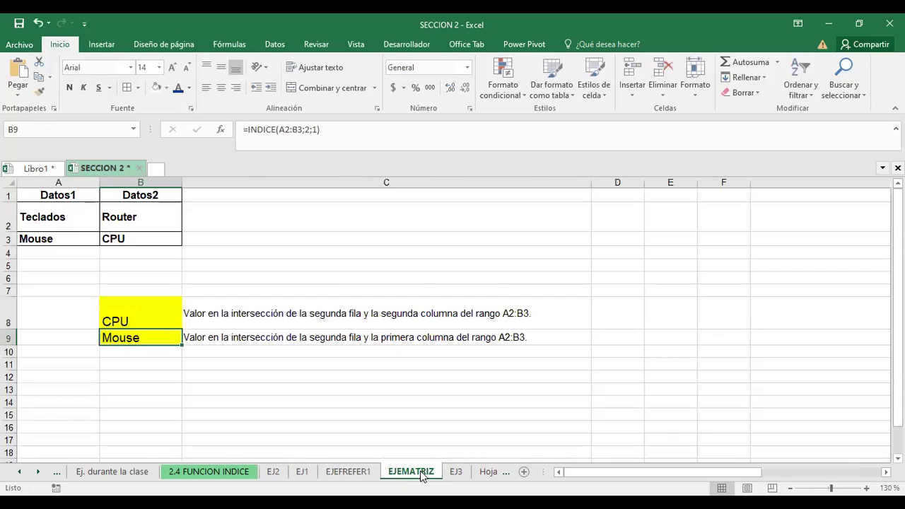
left_click(493, 475)
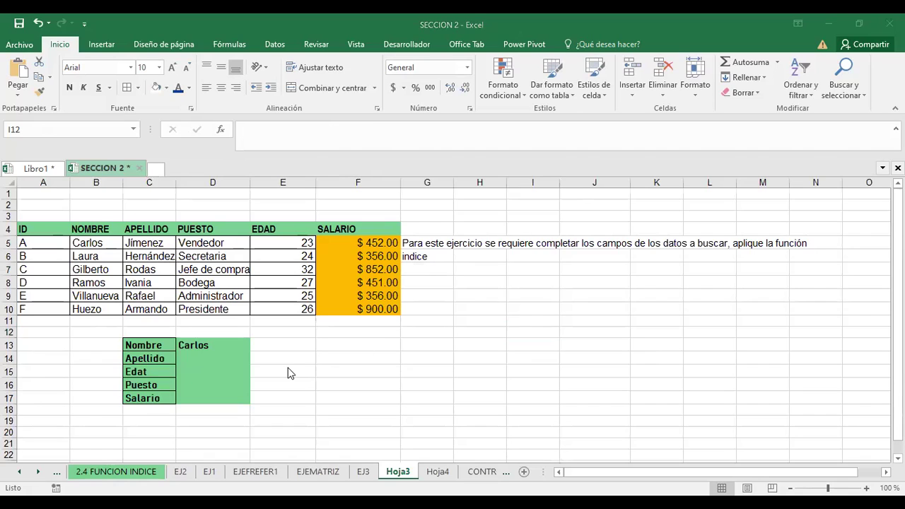
Step: Review D13's INDICE formula returning Carlos and confirm it
left_click(208, 345)
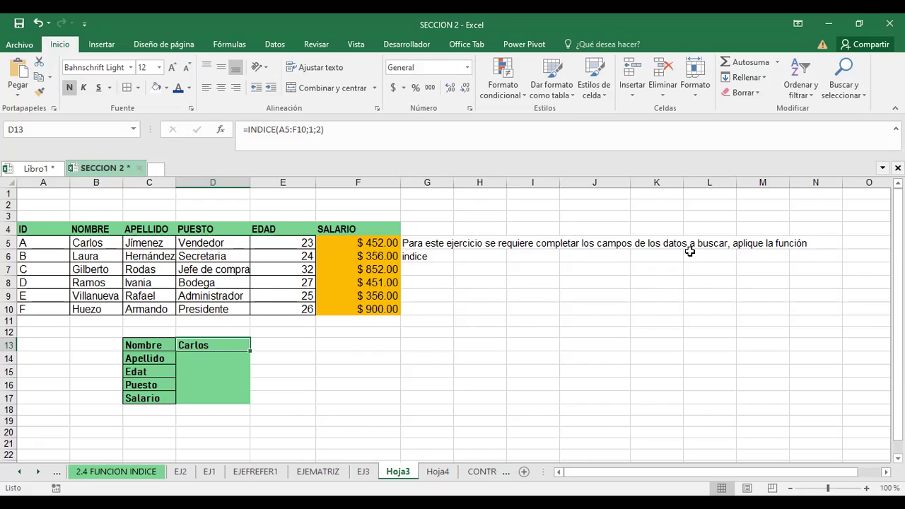
double_click(196, 342)
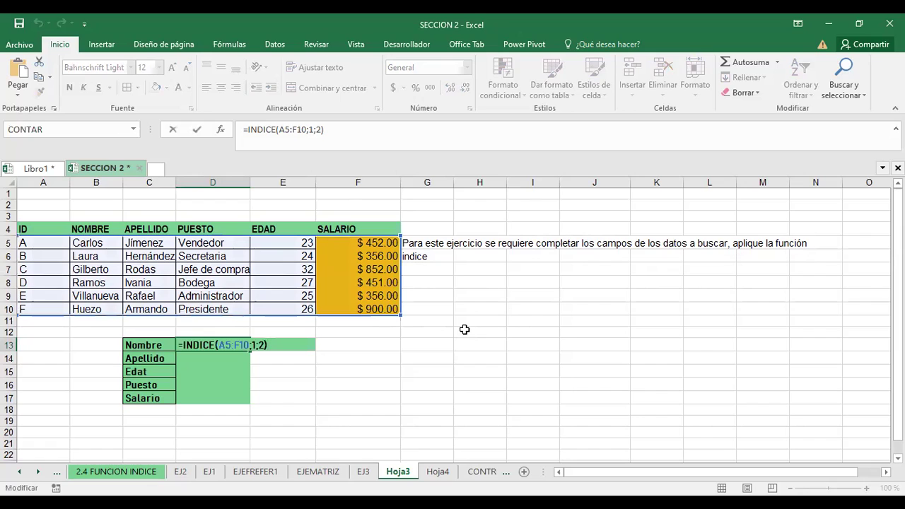
key("ctrl+Return")
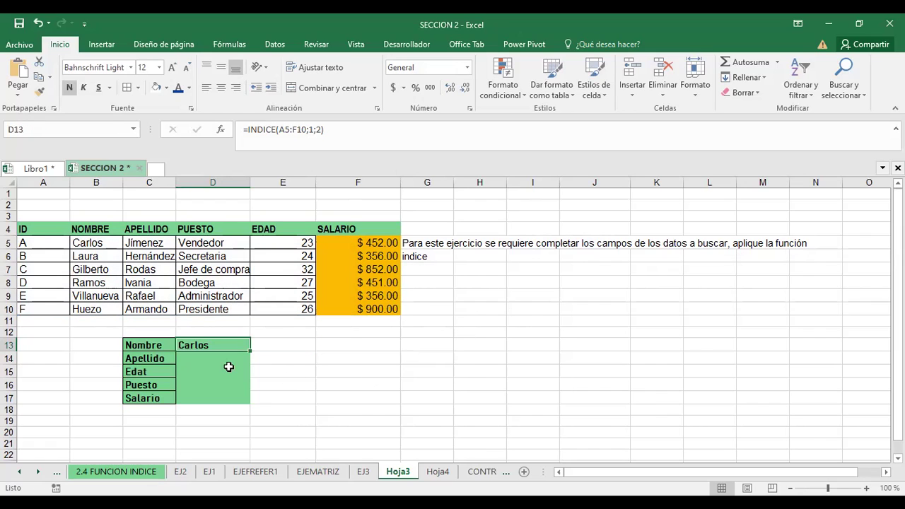
Step: Set the lookup labels and answer cells C14:D17 to font size 14
left_click_drag(146, 358, 217, 393)
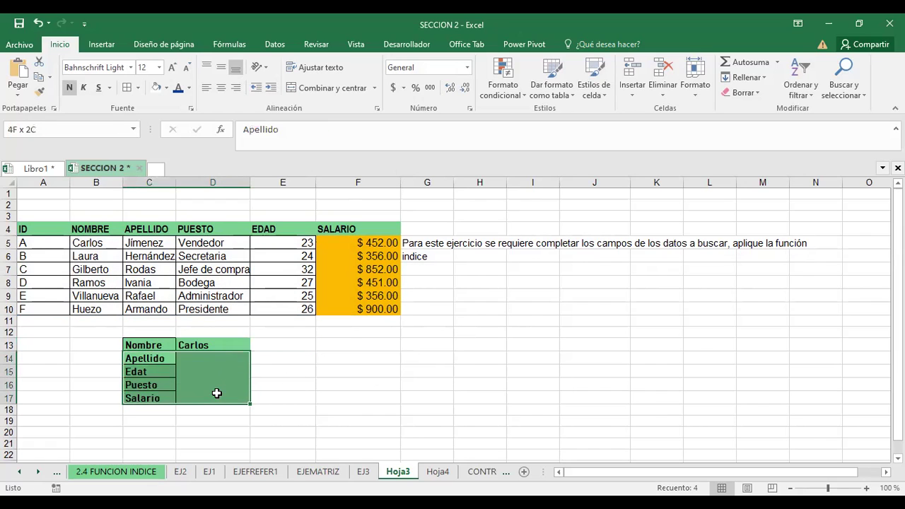
left_click(172, 68)
left_click(300, 360)
Step: Correct the Edat label to Edad, then select the empty answer cells D14:D17
left_click(156, 360)
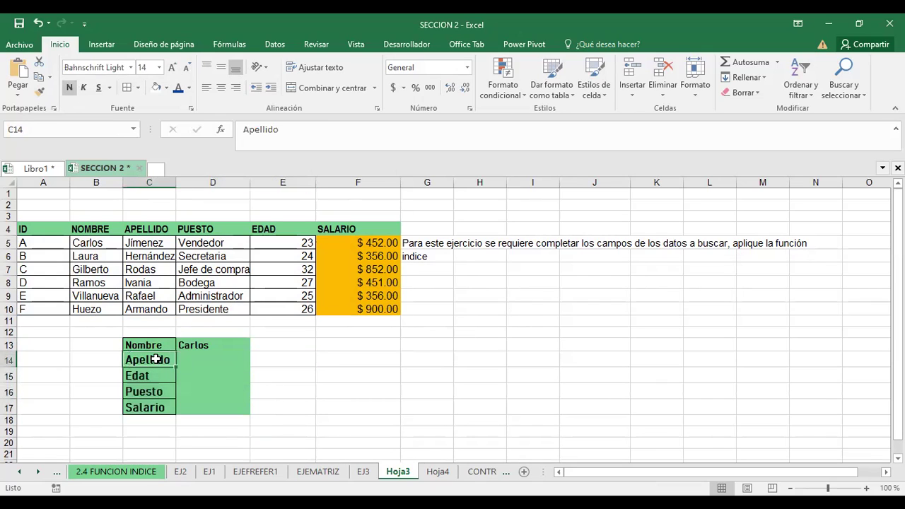
left_click(150, 374)
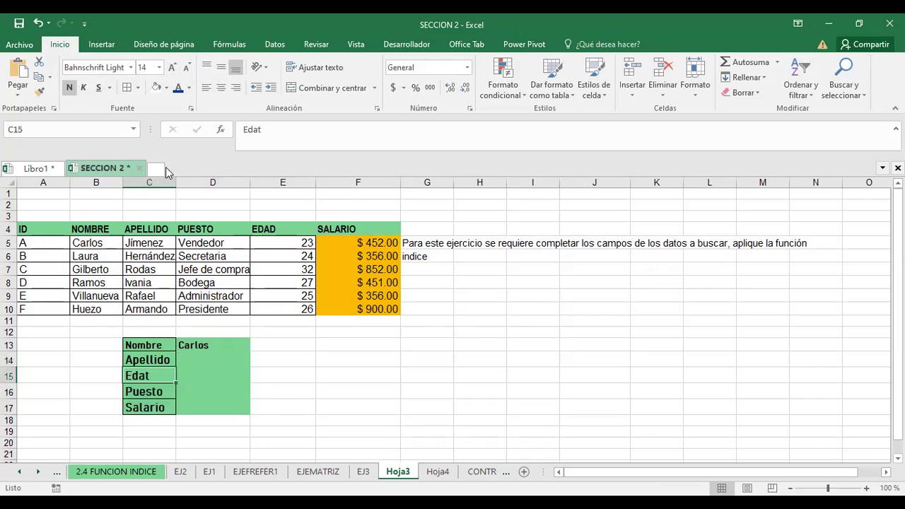
key("F2")
key("BackSpace")
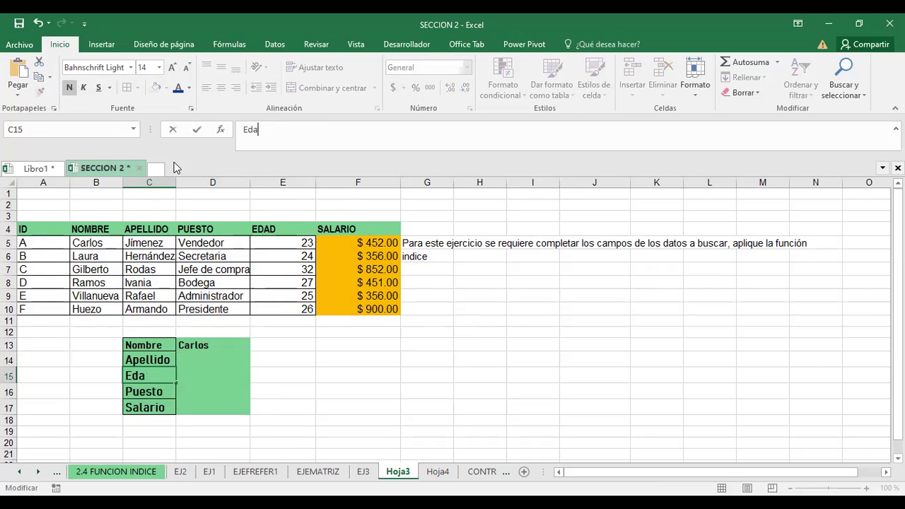
type("d")
key("Return")
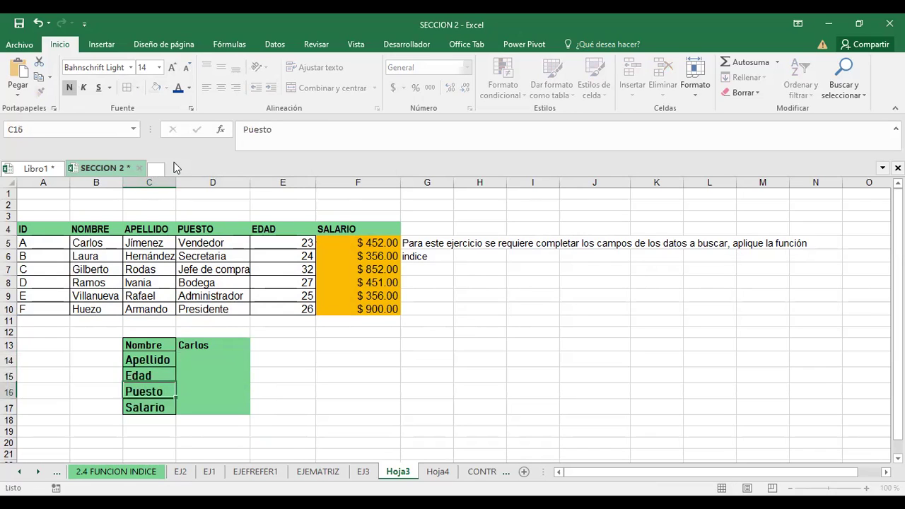
left_click(149, 407)
left_click_drag(207, 355, 207, 404)
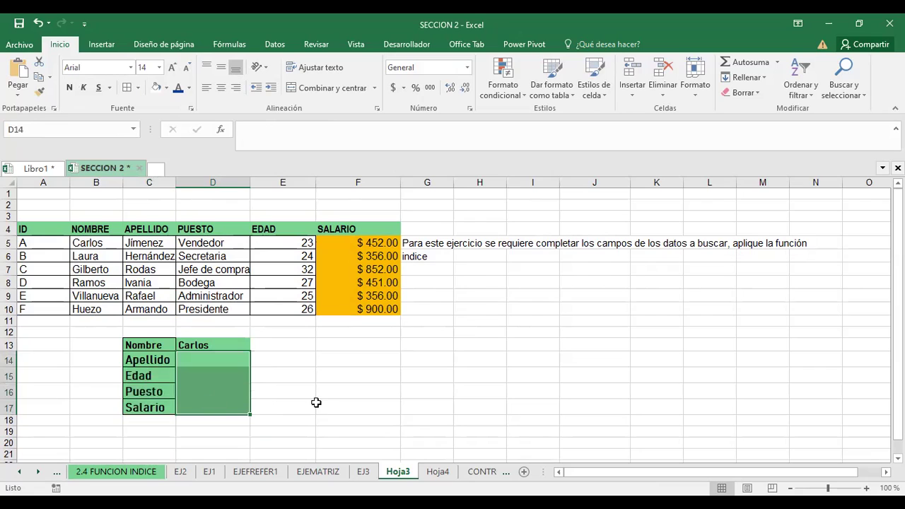
Step: Draw a red freehand line to the right of the employee table
left_click(324, 383)
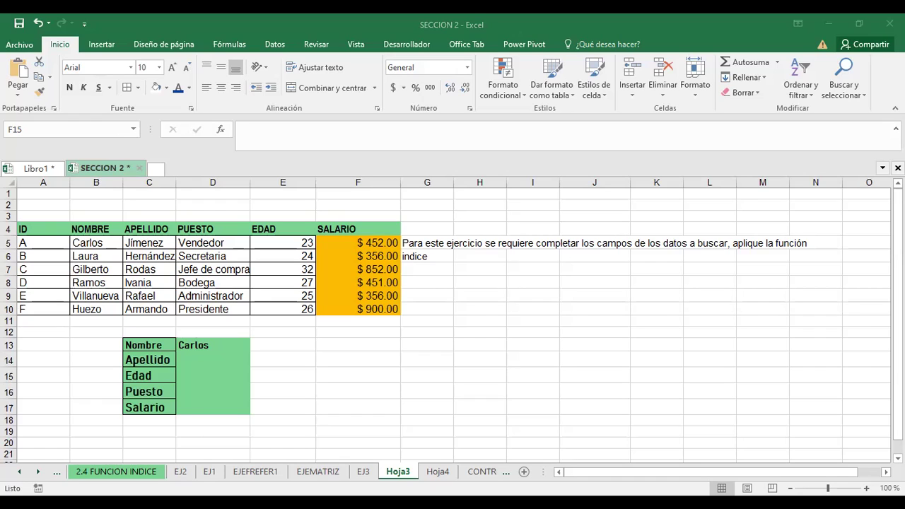
left_click_drag(471, 265, 485, 380)
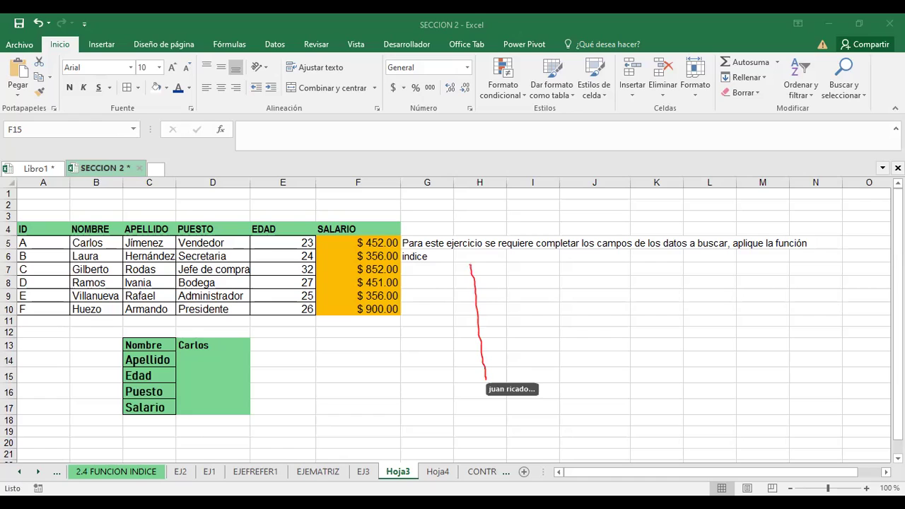